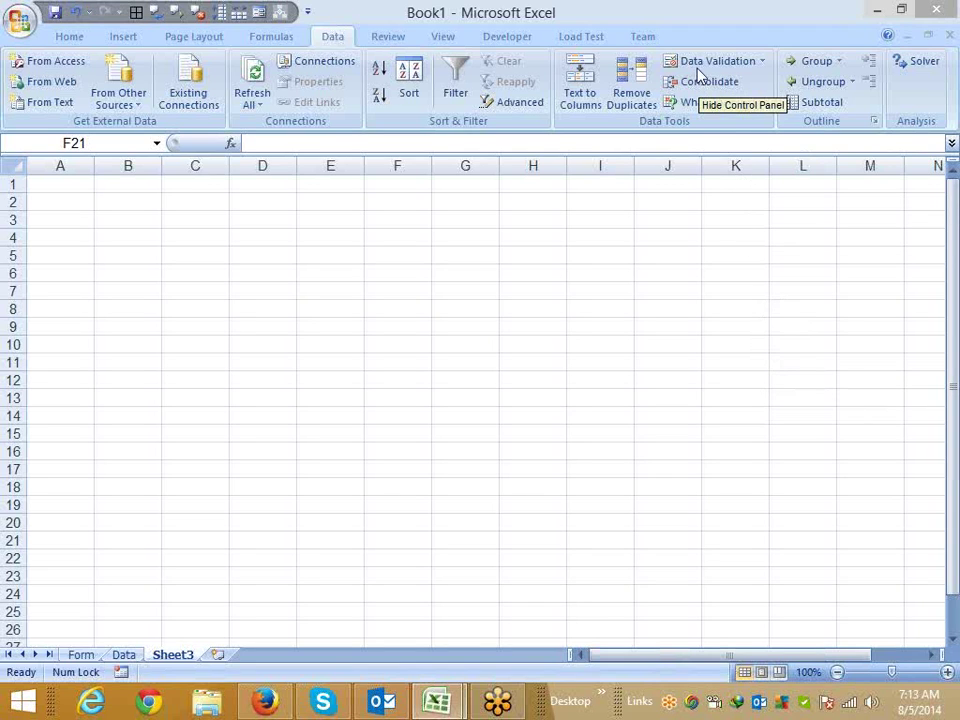
- Enter the label DD-MM-YY in cell A1
left_click(146, 236)
left_click(114, 198)
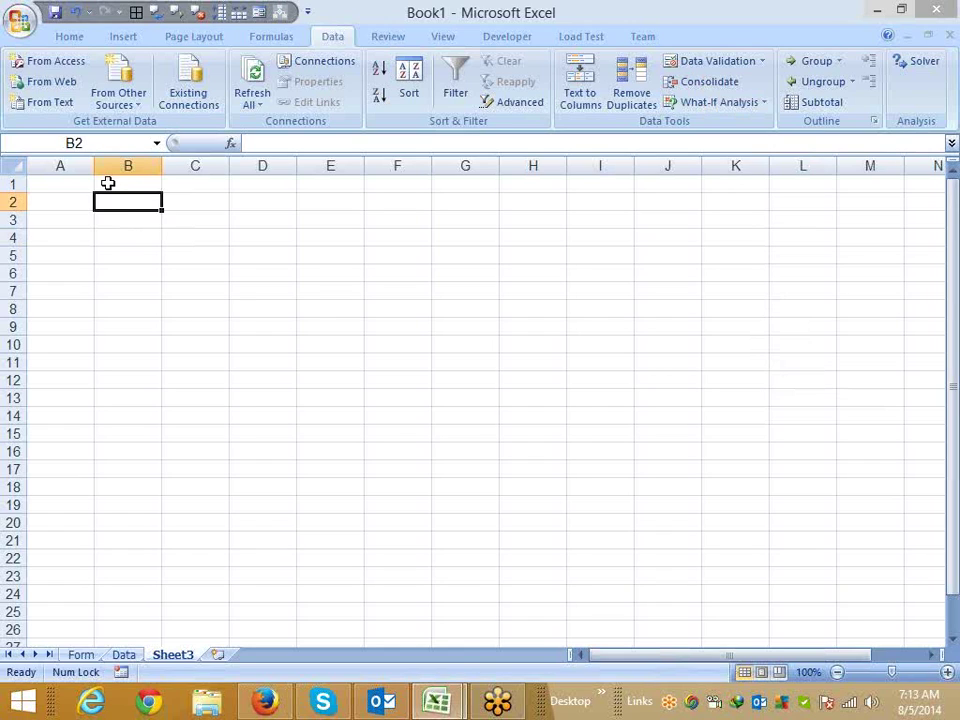
left_click(108, 183)
key("Left")
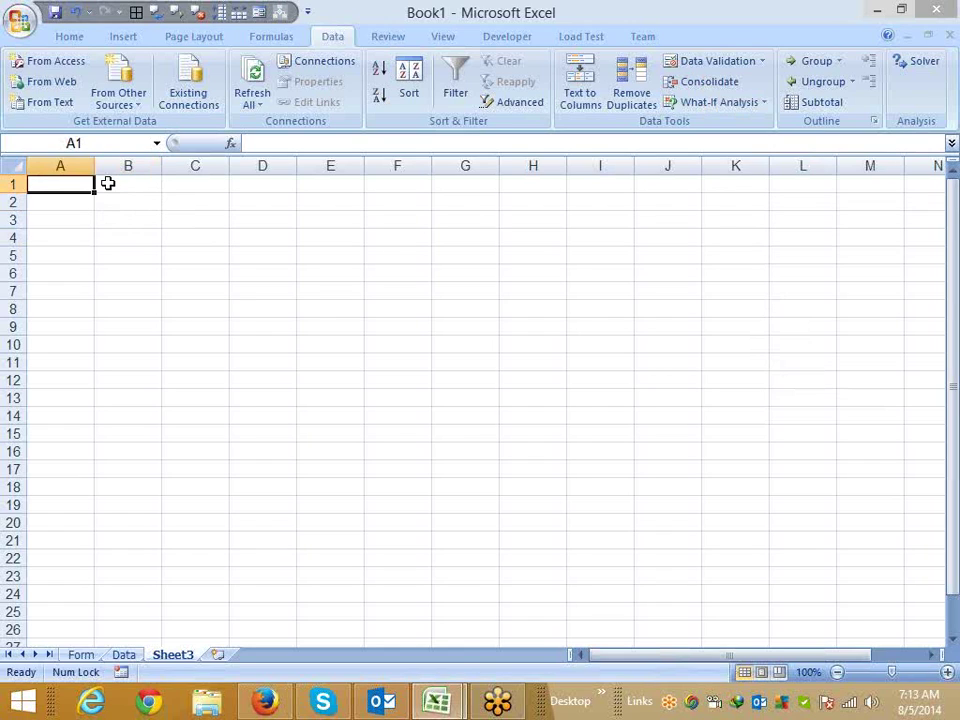
key("Down")
key("Up")
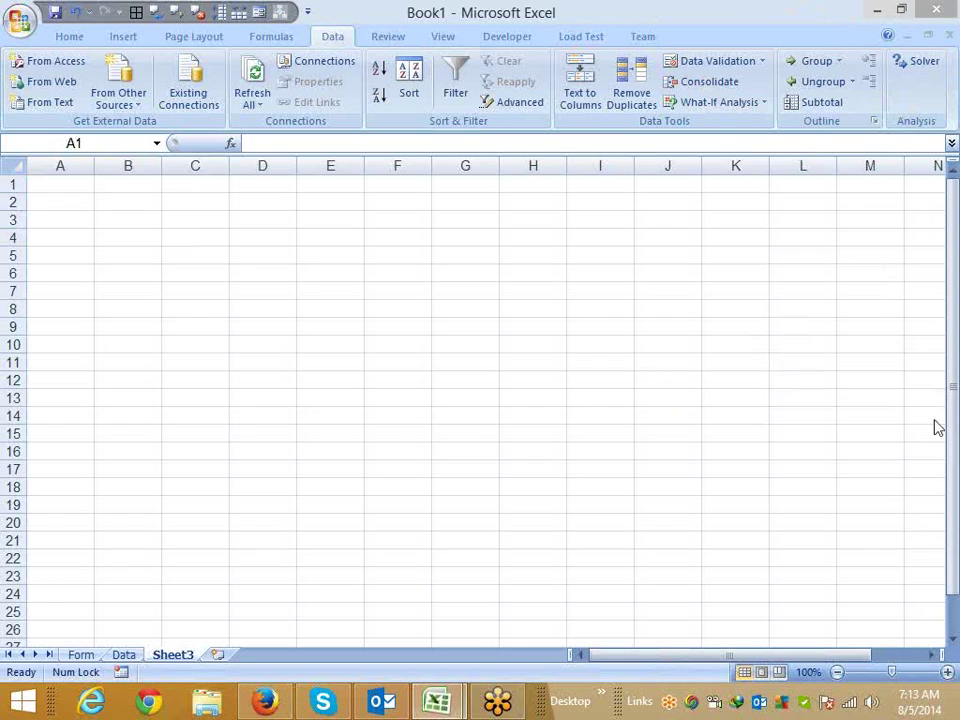
left_click(65, 188)
left_click(80, 199)
left_click(77, 183)
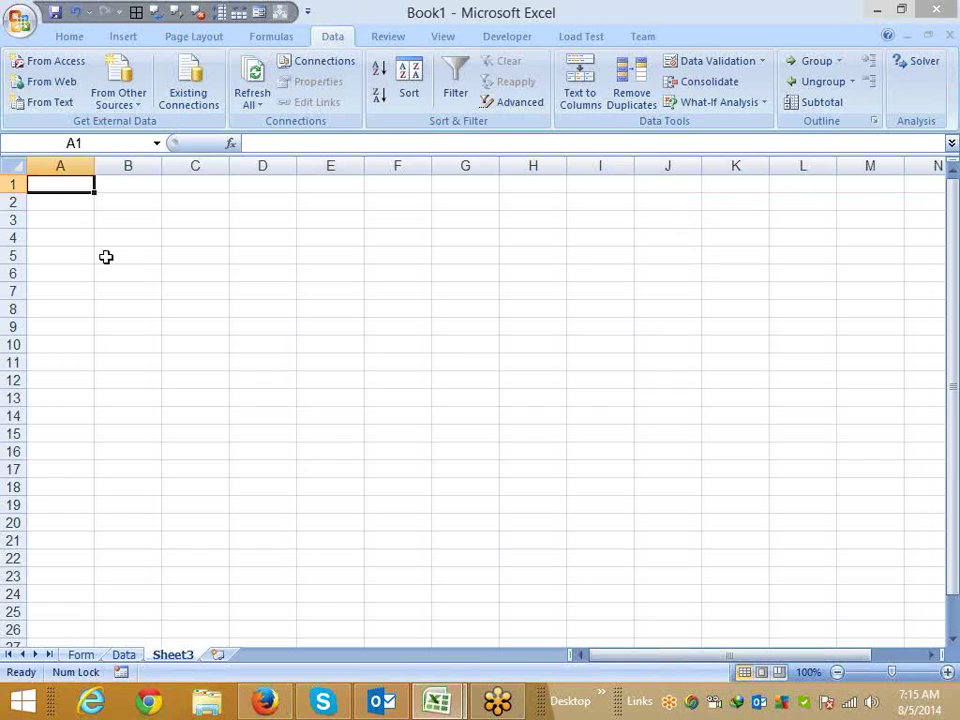
type("DD")
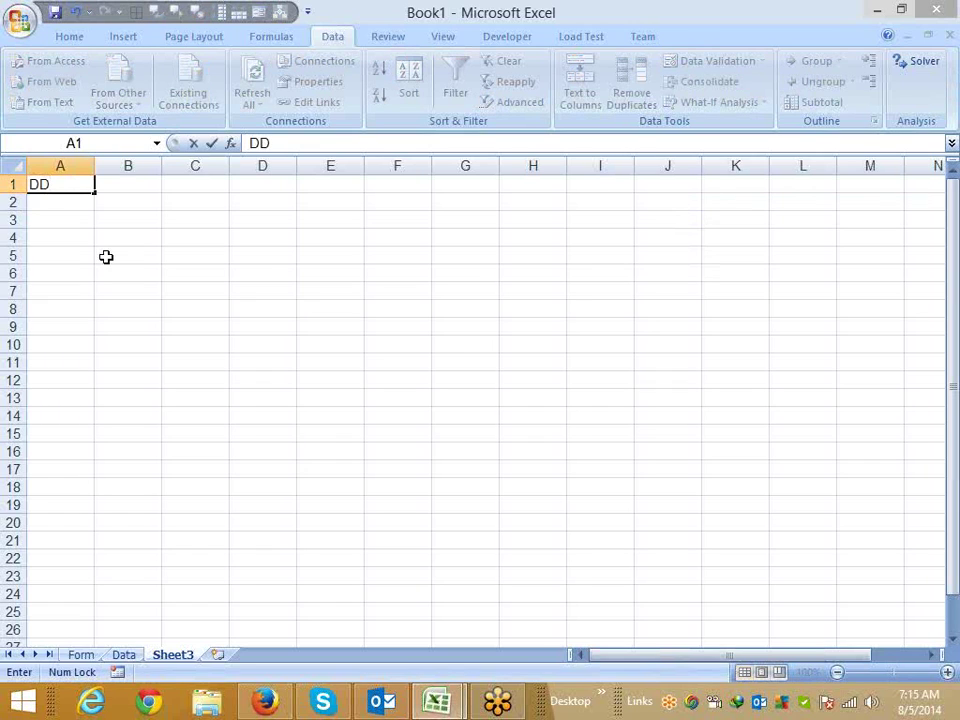
type("-")
type("MM-Y")
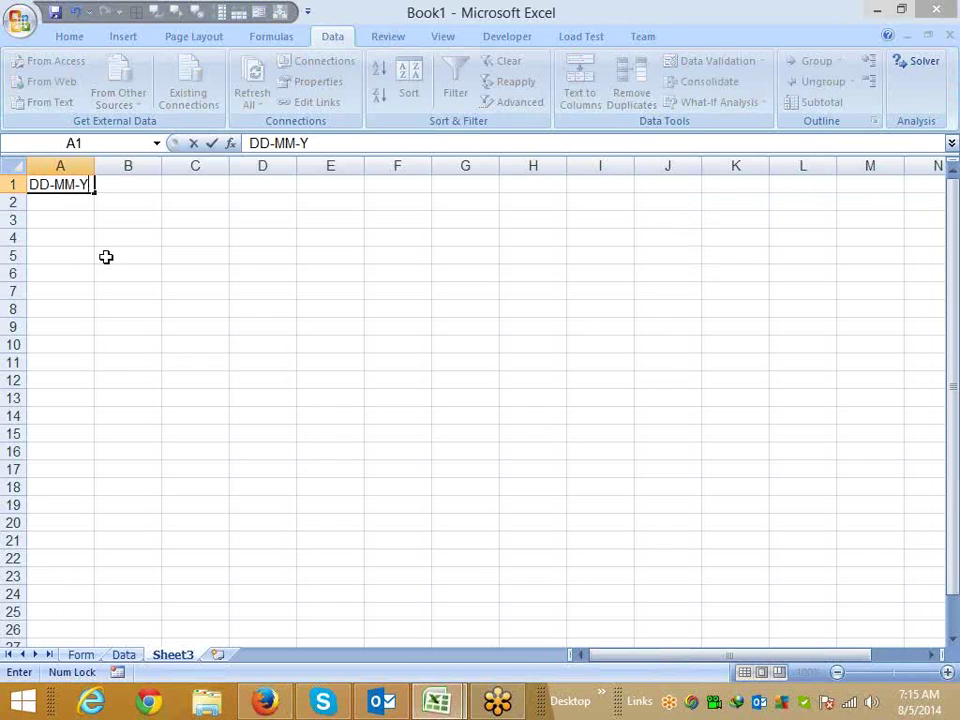
type("Y")
key("Return")
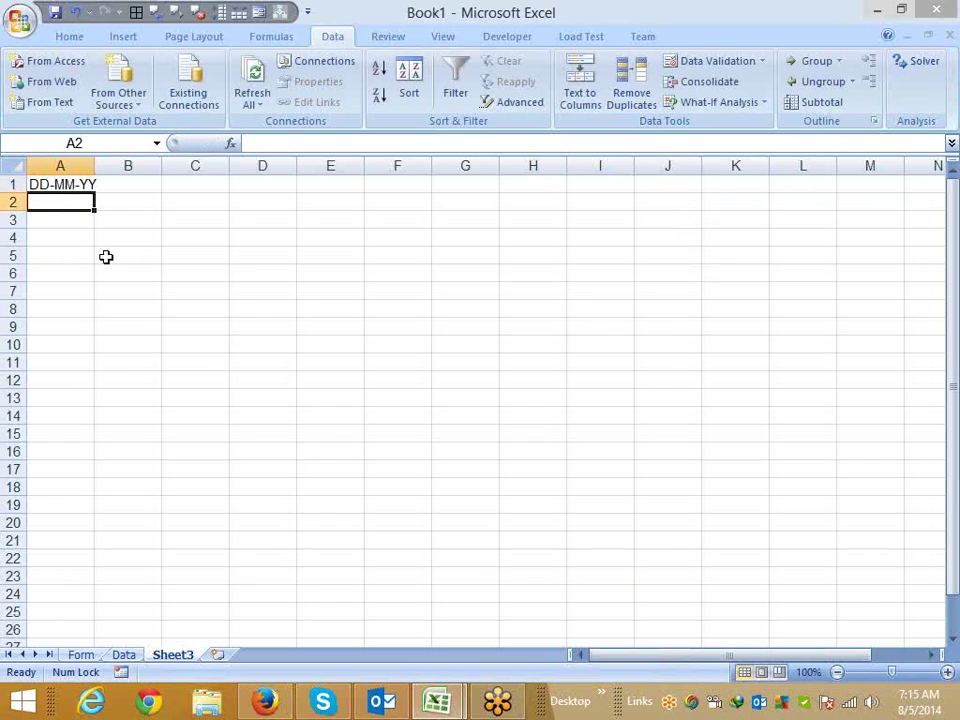
- Enter the label MM-DD-YY in cell A2
type("MM")
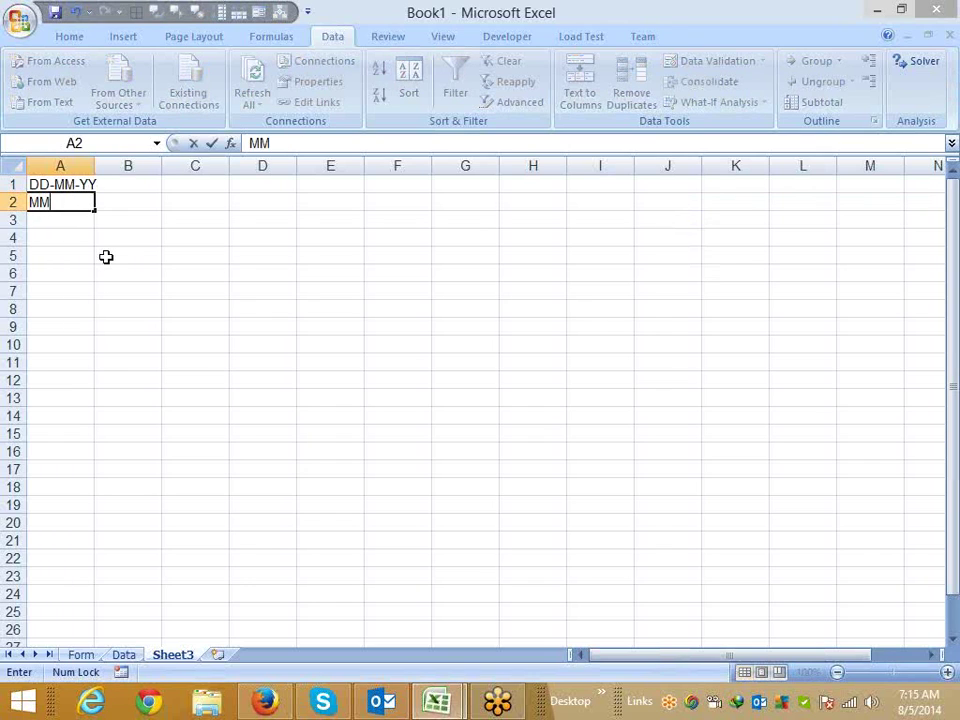
type("-DD")
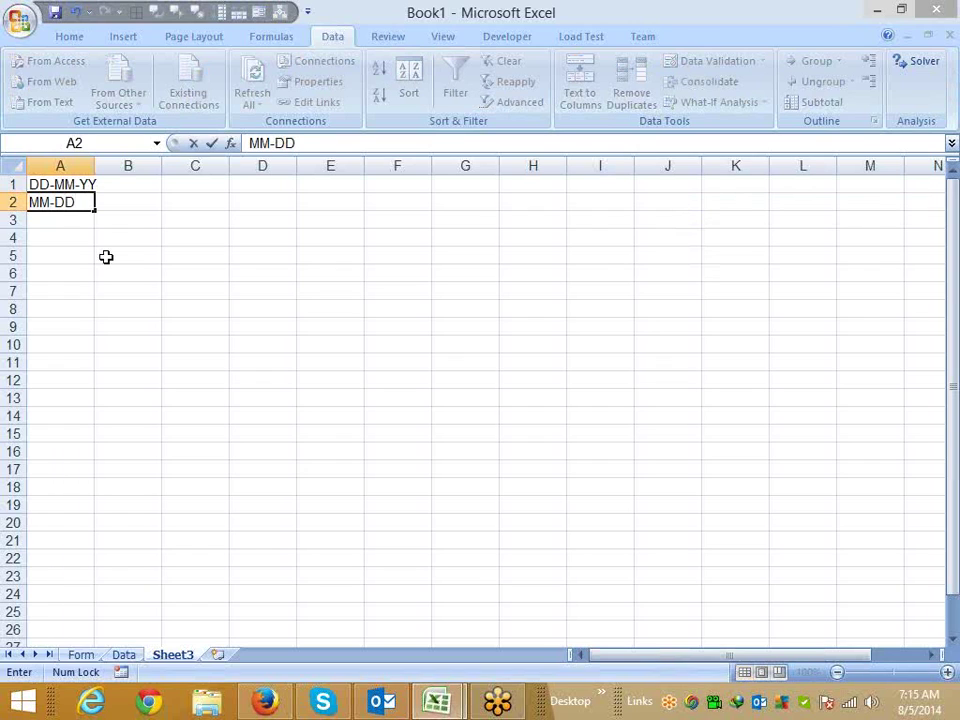
type("-YY")
key("Return")
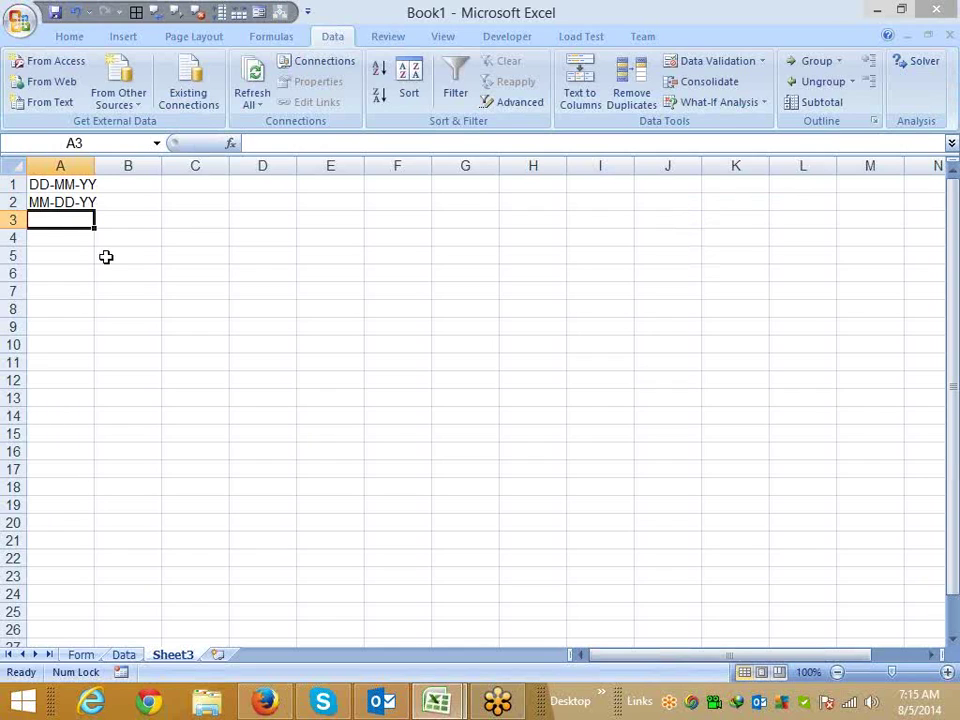
key("Up")
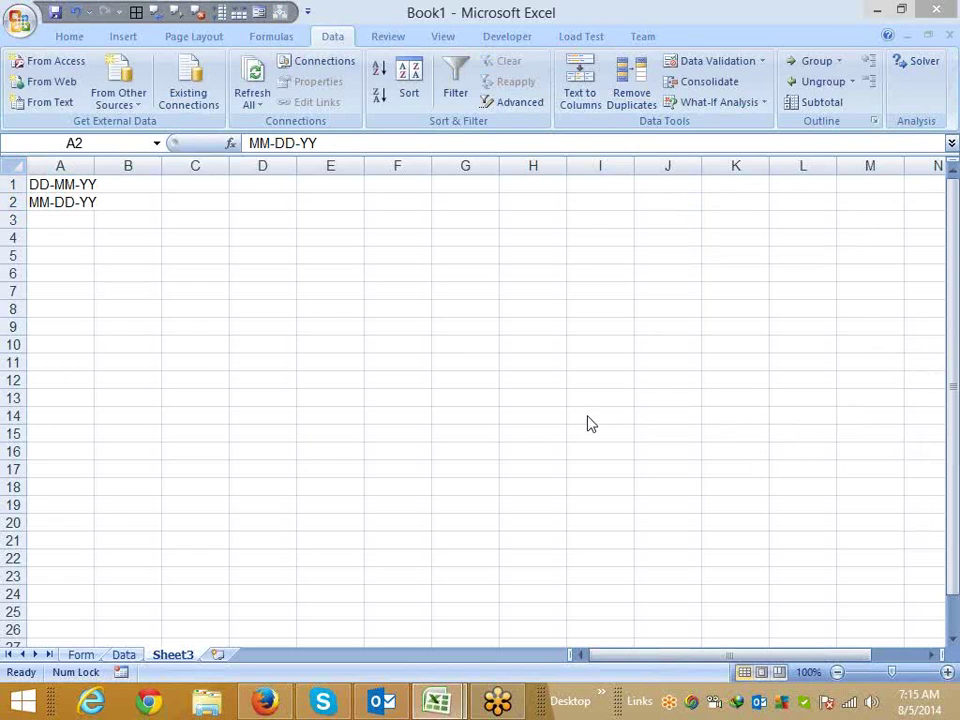
- Autofit column A to fit the date-pattern labels
double_click(91, 174)
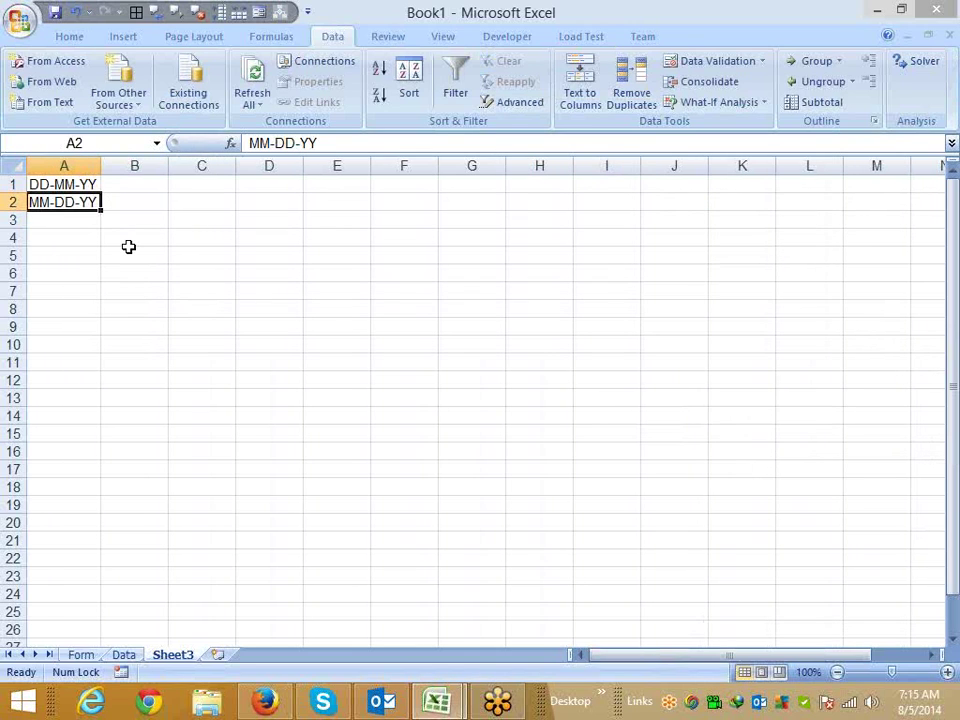
key("Return")
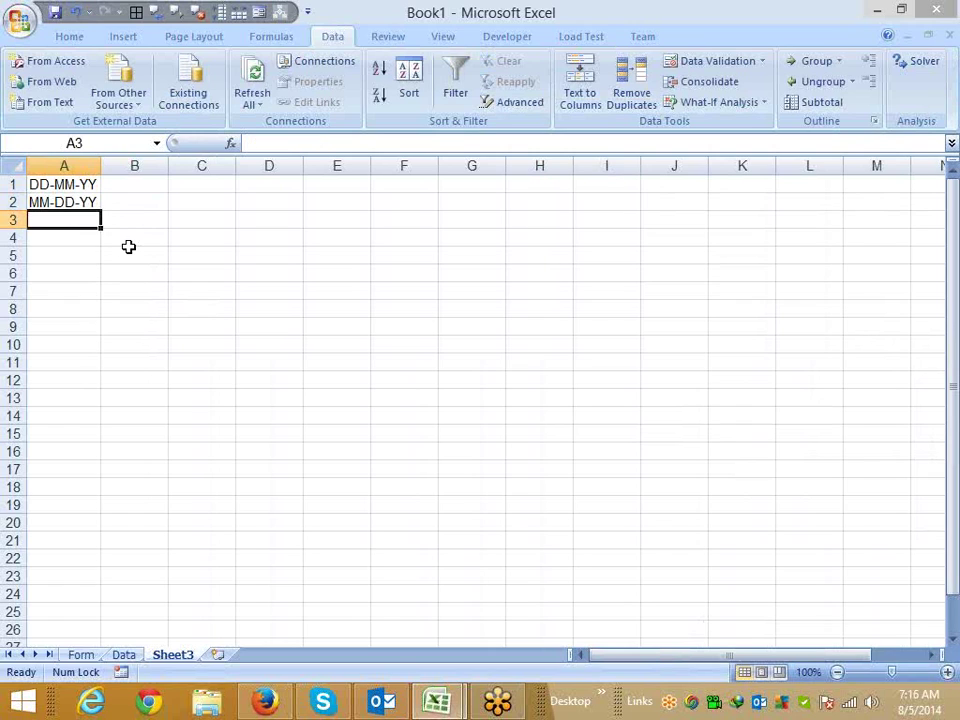
key("Return")
key("ctrl+Home")
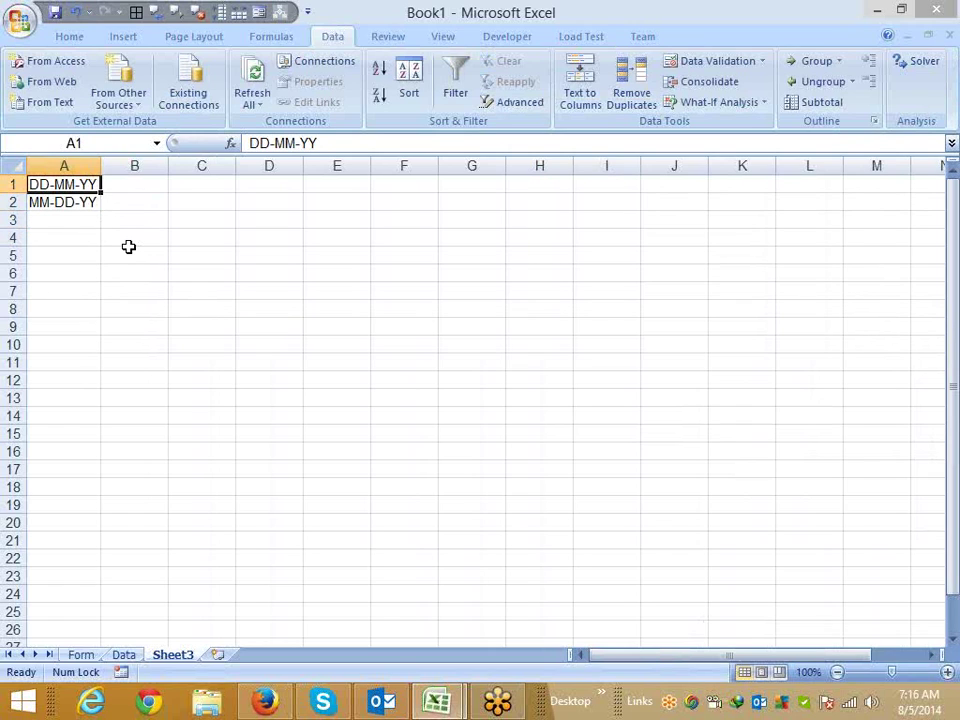
key("Down")
- Enter the date 5/10/2014 in cell B4
left_click(129, 244)
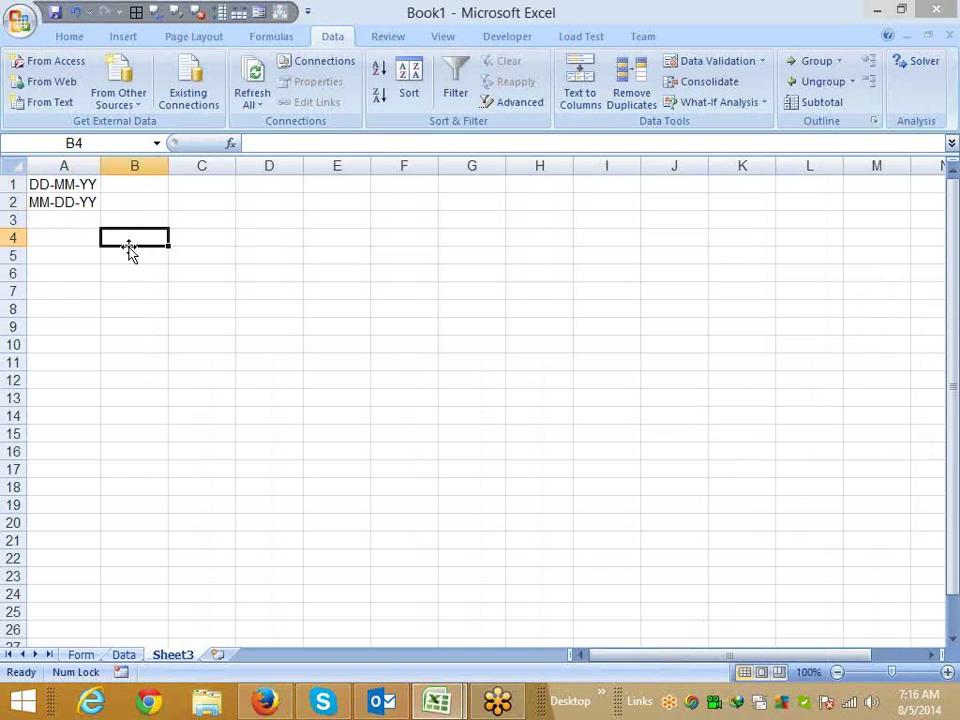
type("5/")
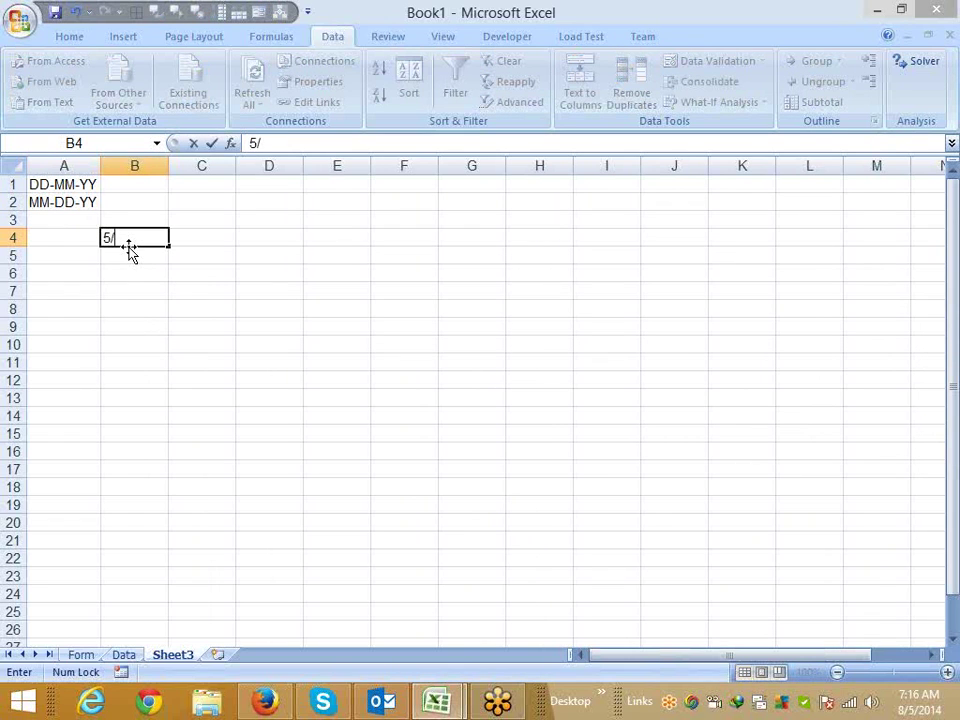
type("10/2014")
key("Return")
left_click(129, 244)
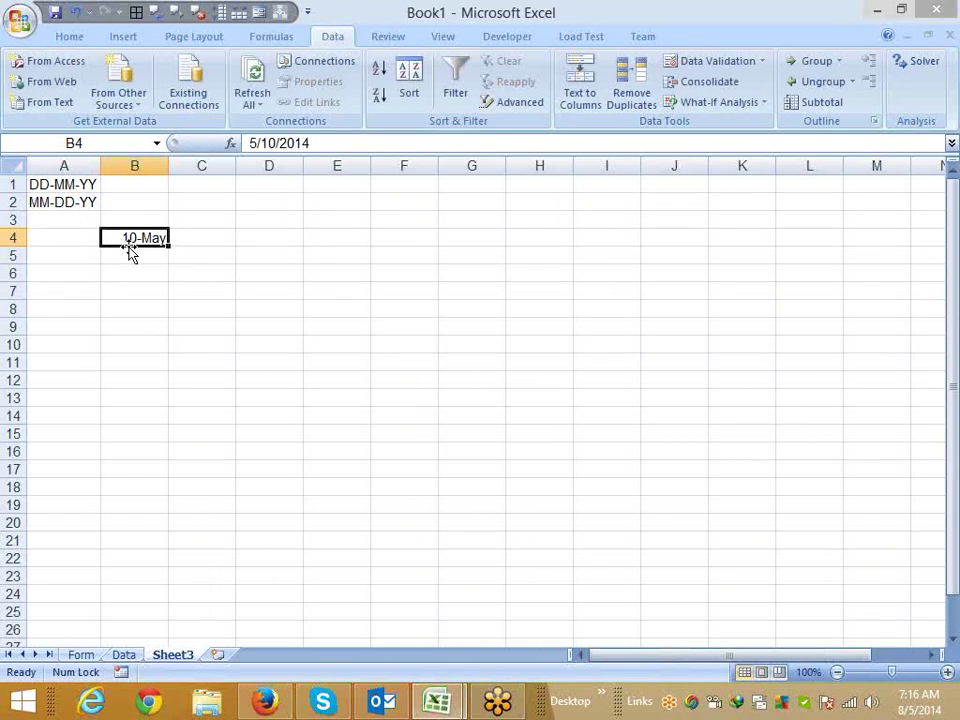
left_click(62, 203)
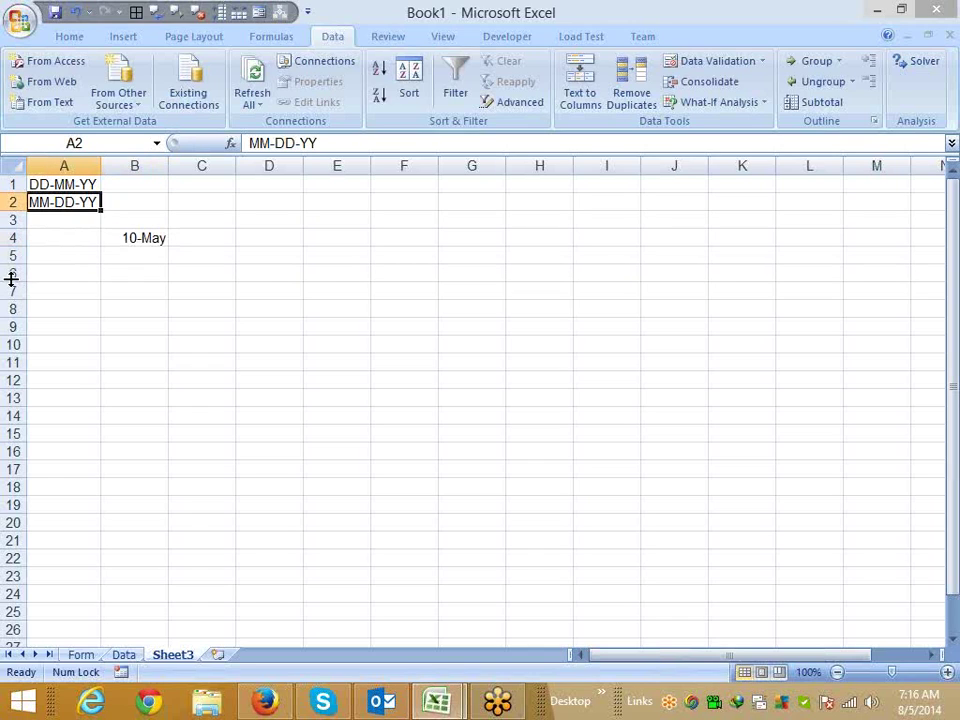
key("Right")
key("Down")
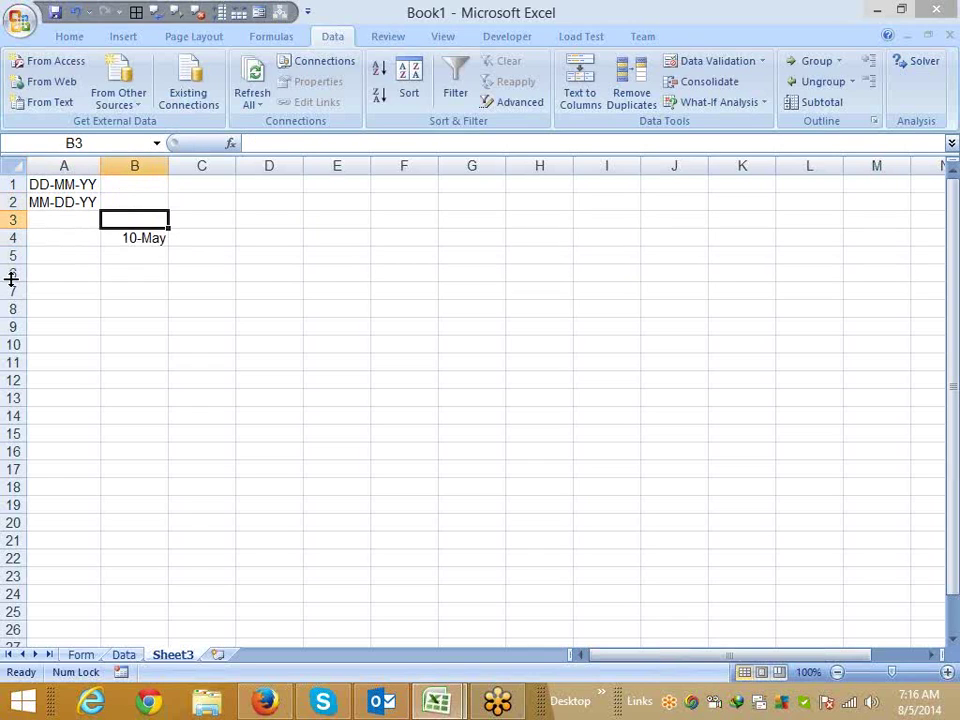
key("Down")
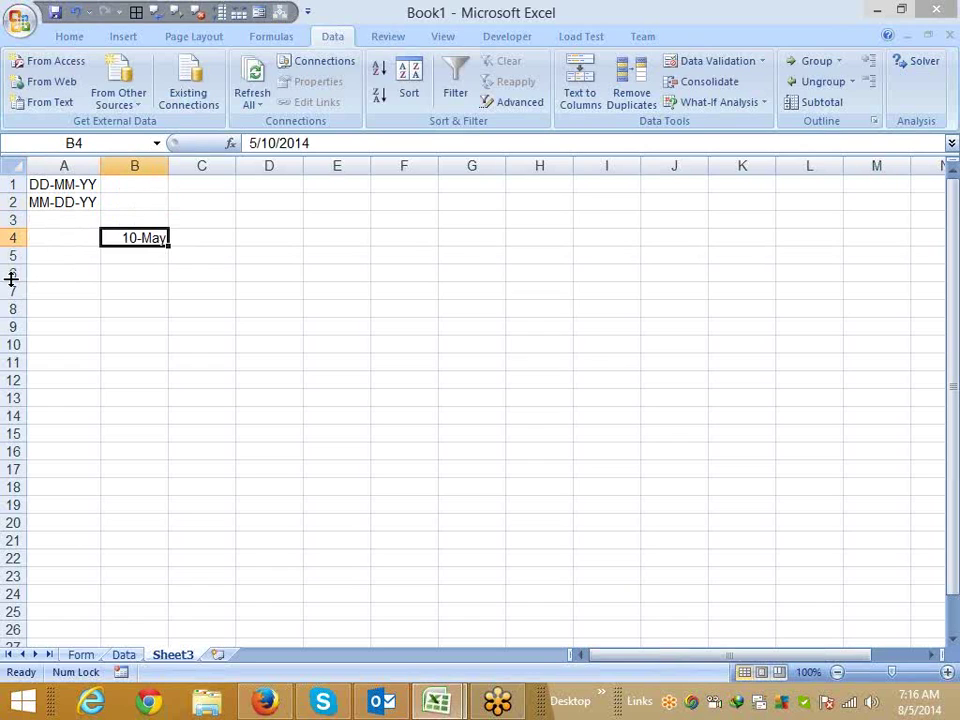
- Fill the B4 date down through B8 and select B4:B8
key("shift+Down")
key("shift+Down")
key("shift+Down")
key("shift+Down")
key("ctrl+d")
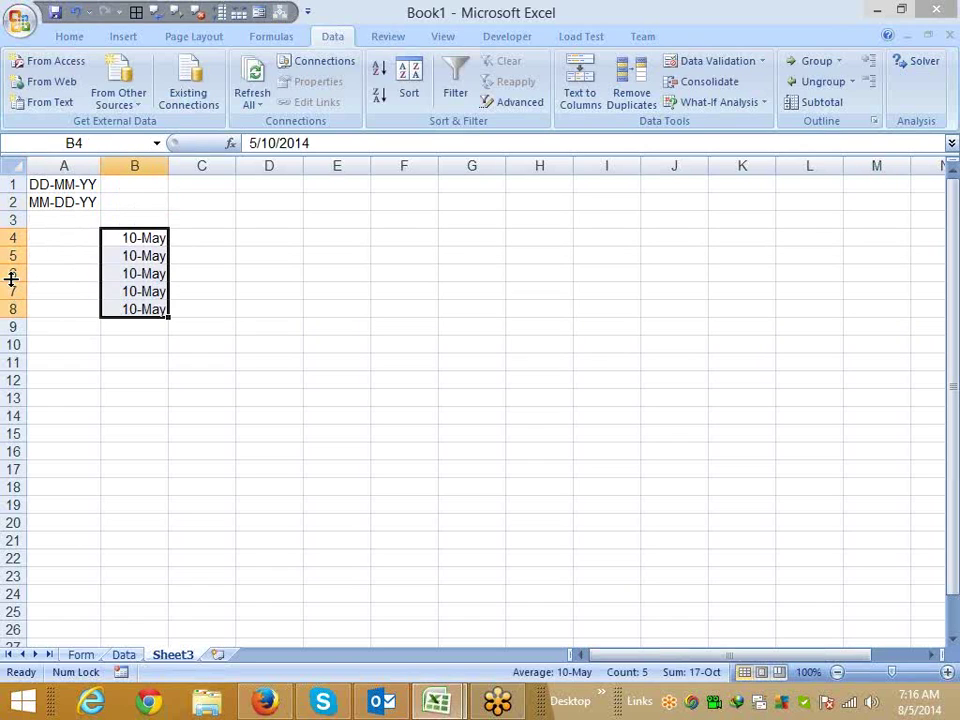
key("Up")
key("Up")
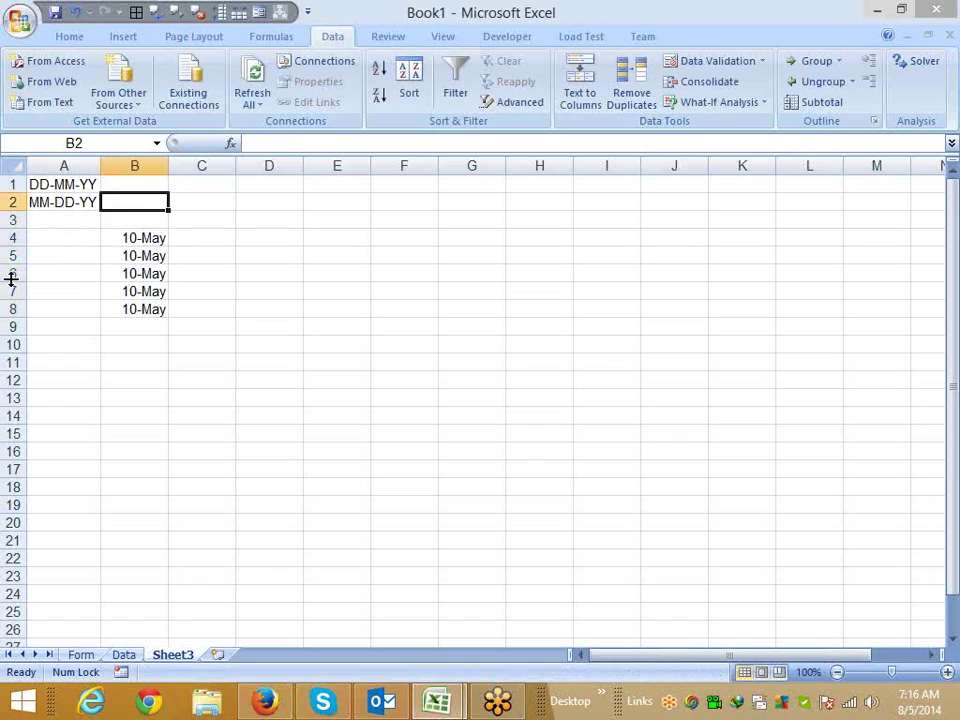
key("Up")
key("Left")
key("Down")
key("Down")
key("Right")
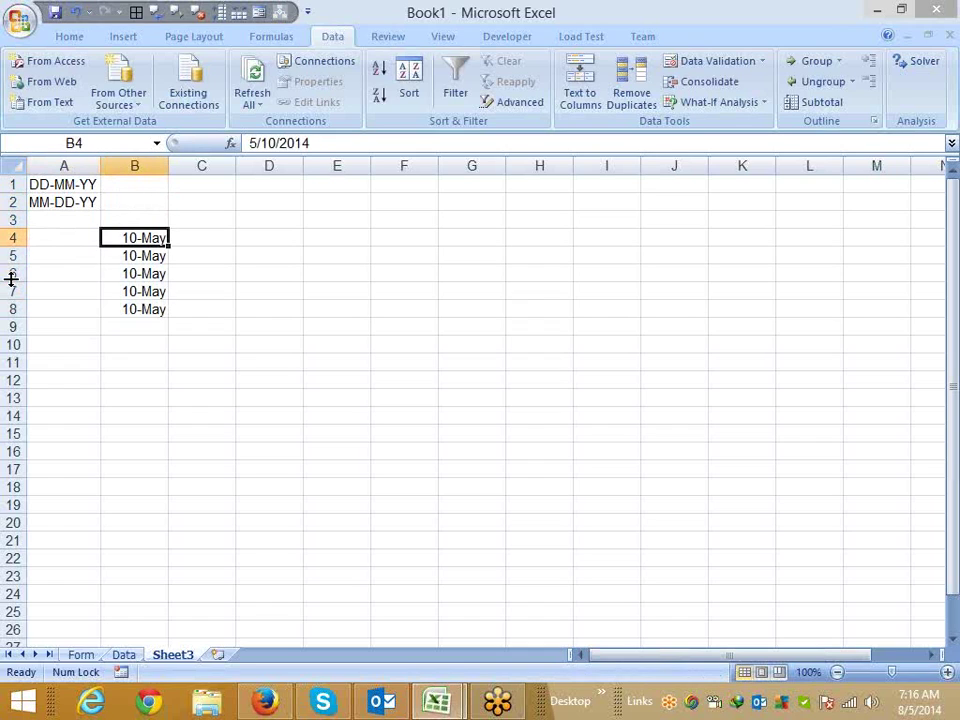
key("shift+Down")
key("shift+Down")
key("shift+Down")
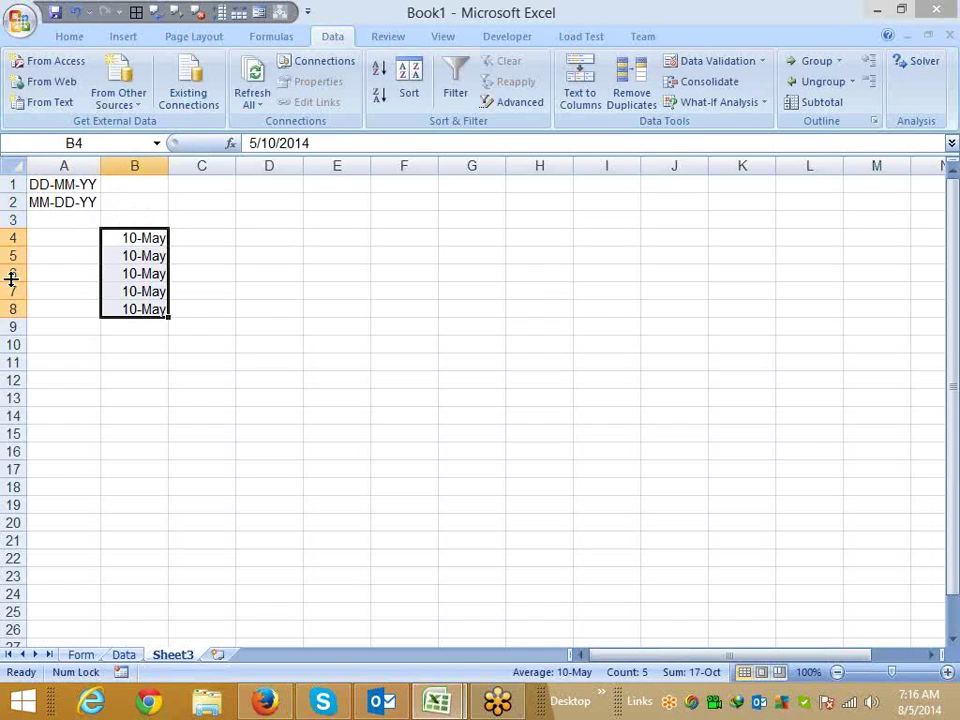
- Convert B4:B8 via Text to Columns with DMY date order, turning 10-May into 5-Oct
double_click(252, 144)
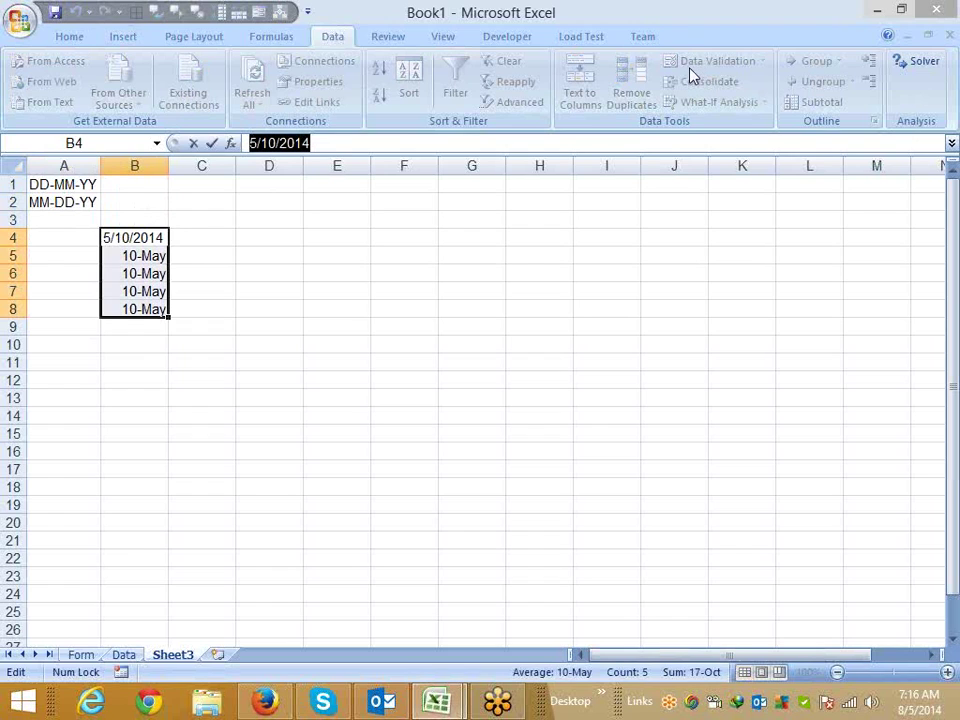
key("Escape")
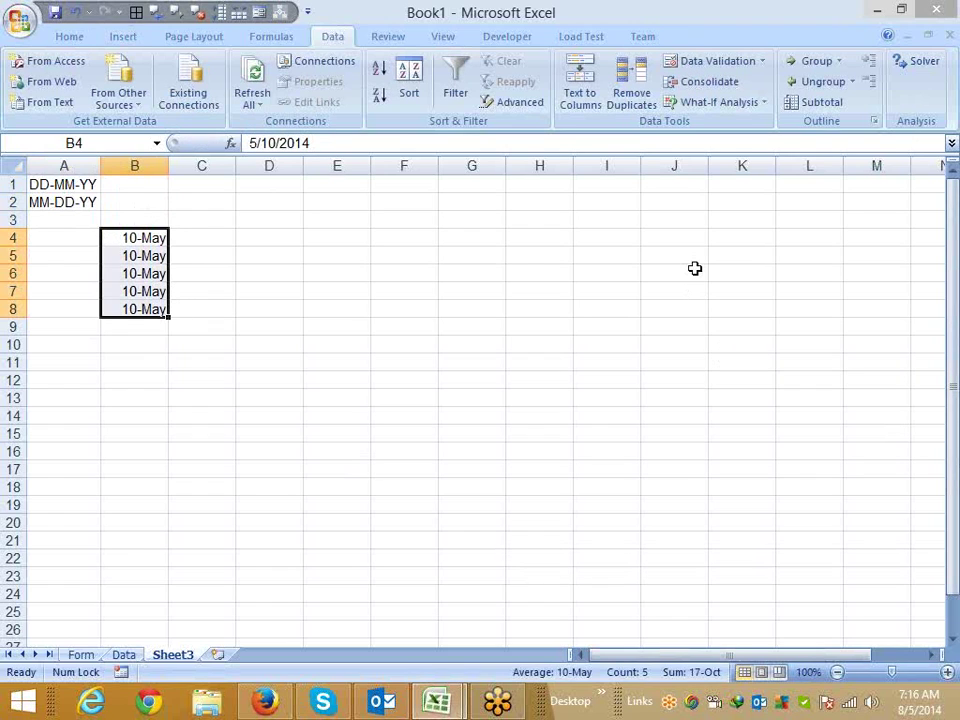
left_click(584, 107)
left_click(645, 414)
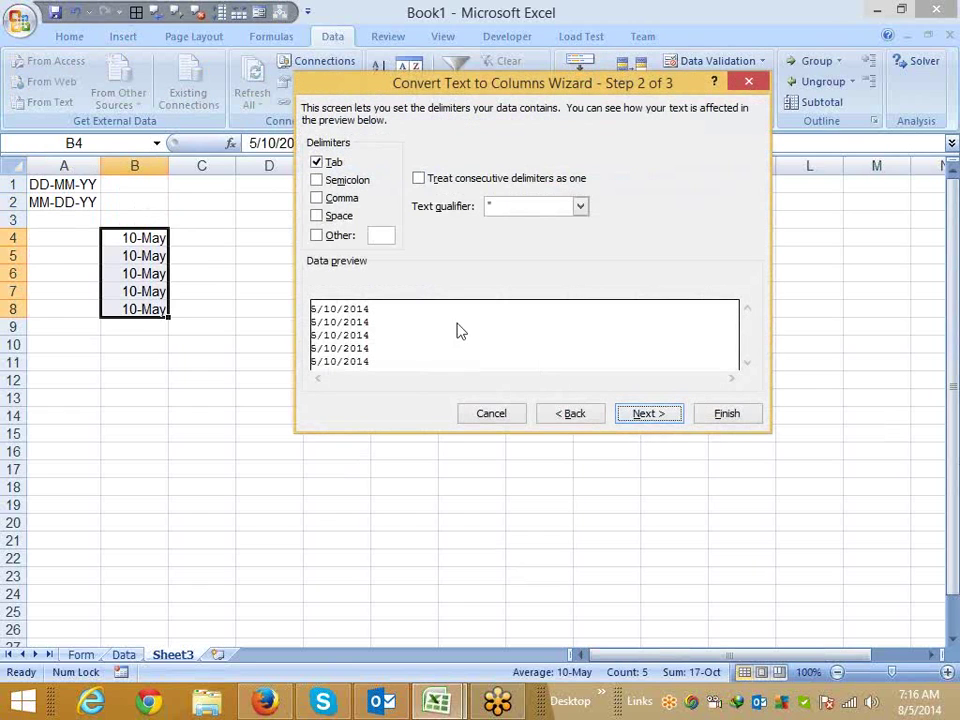
left_click(657, 415)
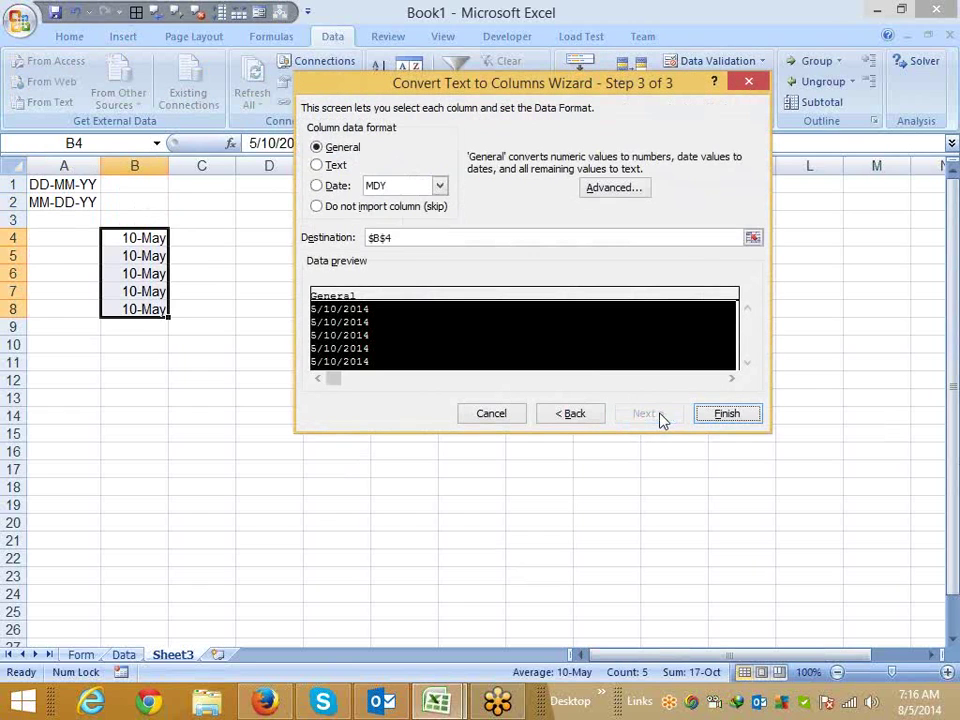
left_click(396, 190)
left_click(390, 212)
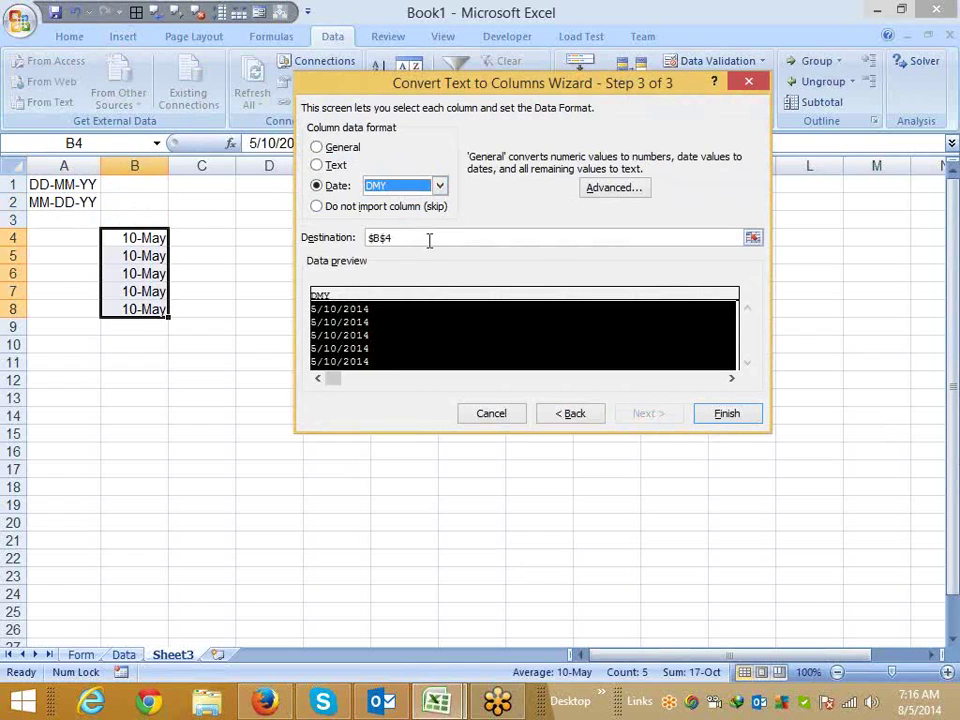
left_click(722, 416)
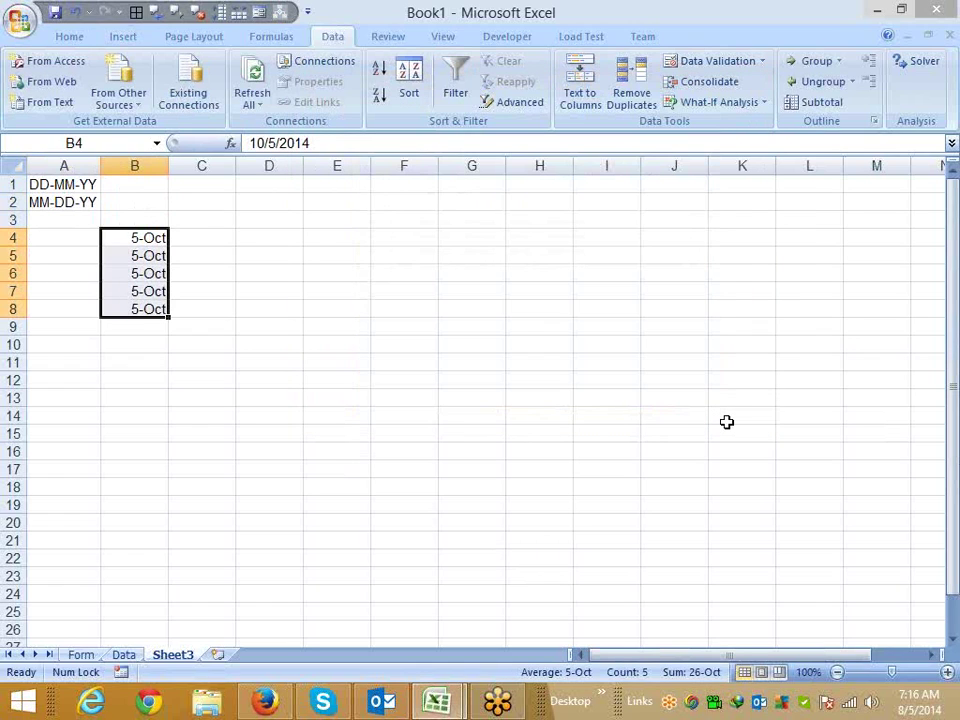
- Enter 23.07.2014 in B10, fill it down to B17, and autofit column B
left_click(121, 353)
type("23.")
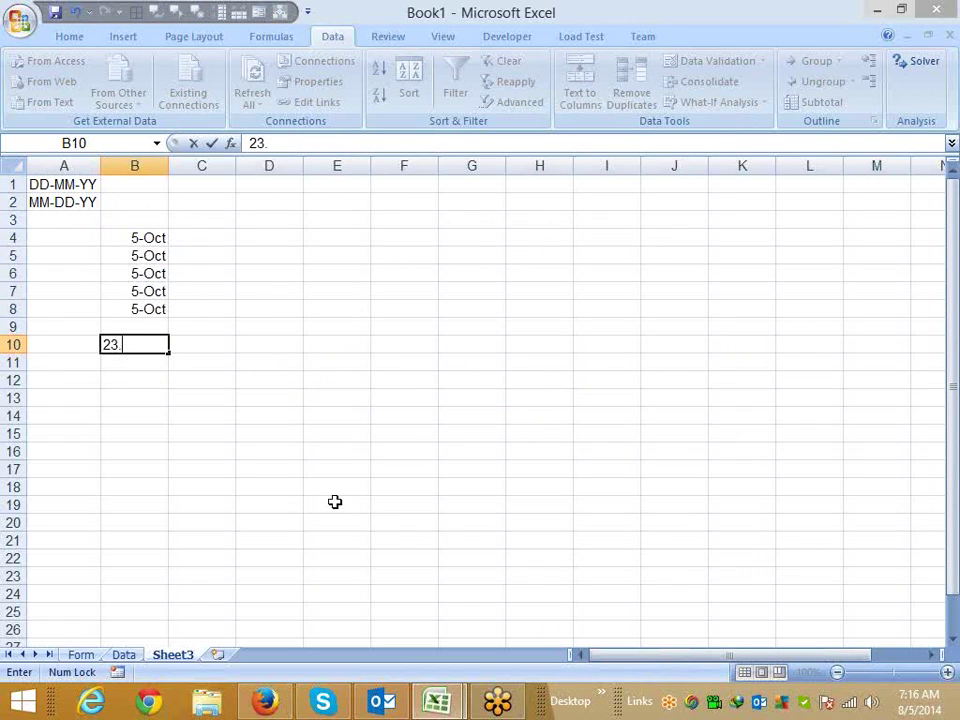
type("0")
type("7.201")
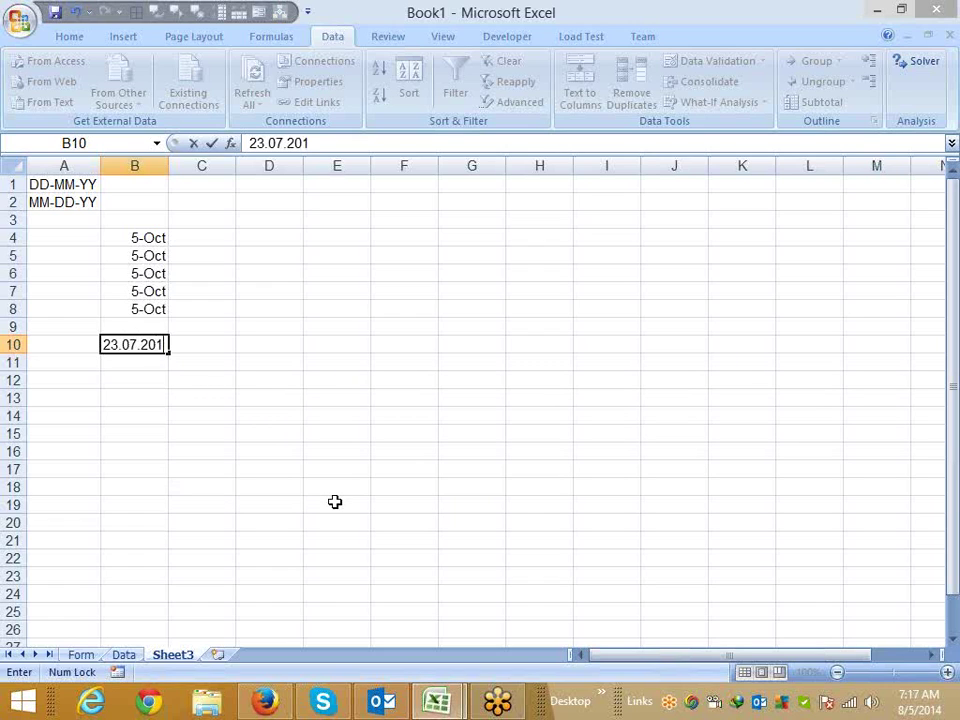
type("4")
key("Return")
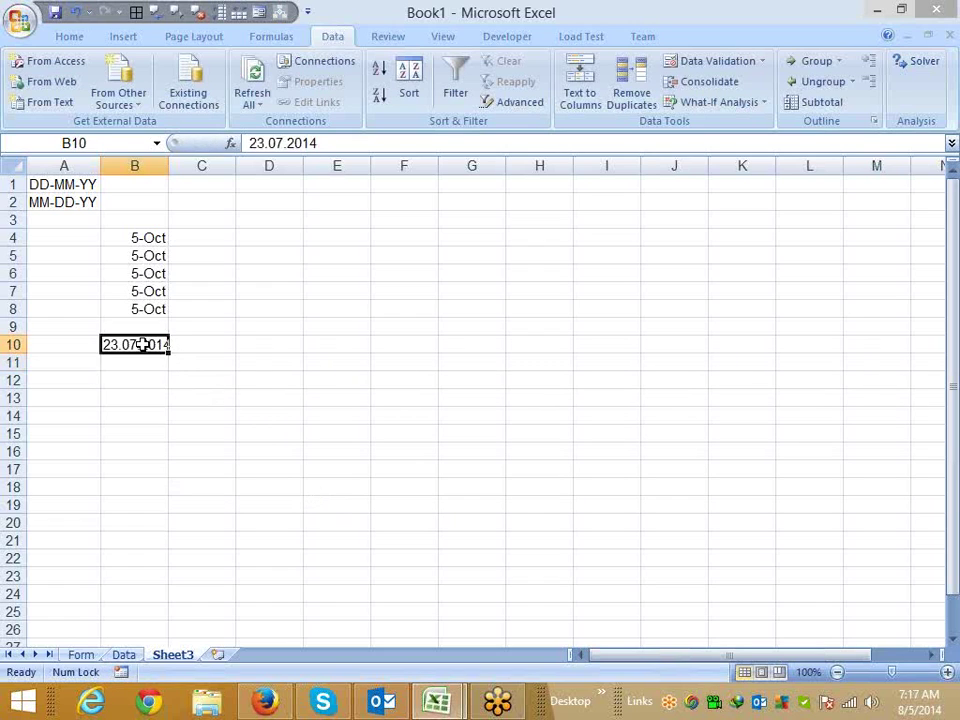
left_click_drag(141, 343, 141, 476)
key("ctrl+d")
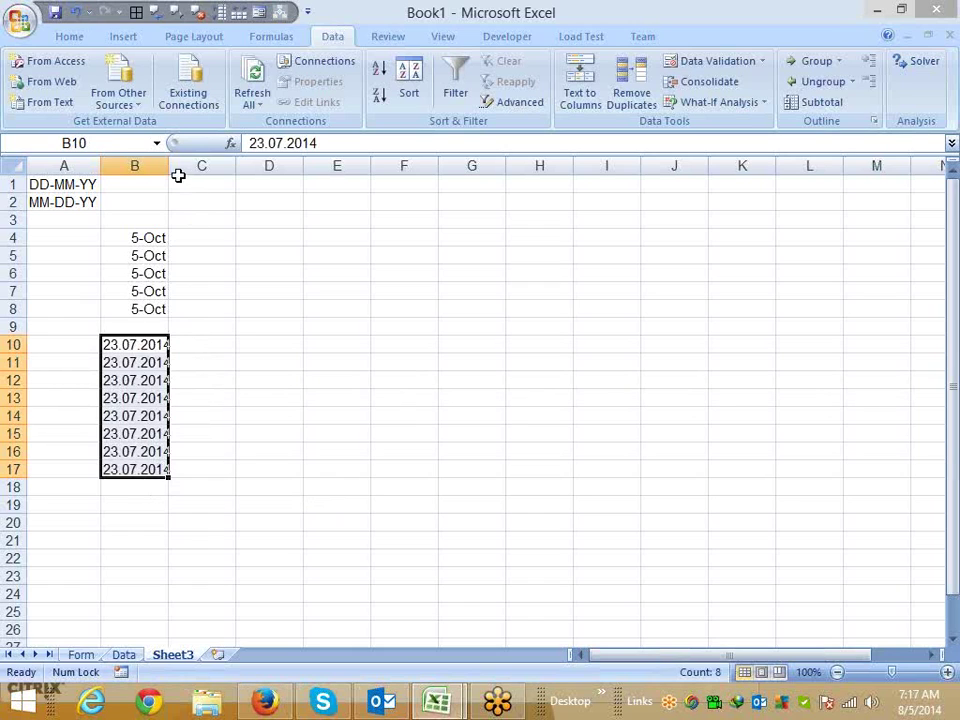
double_click(169, 166)
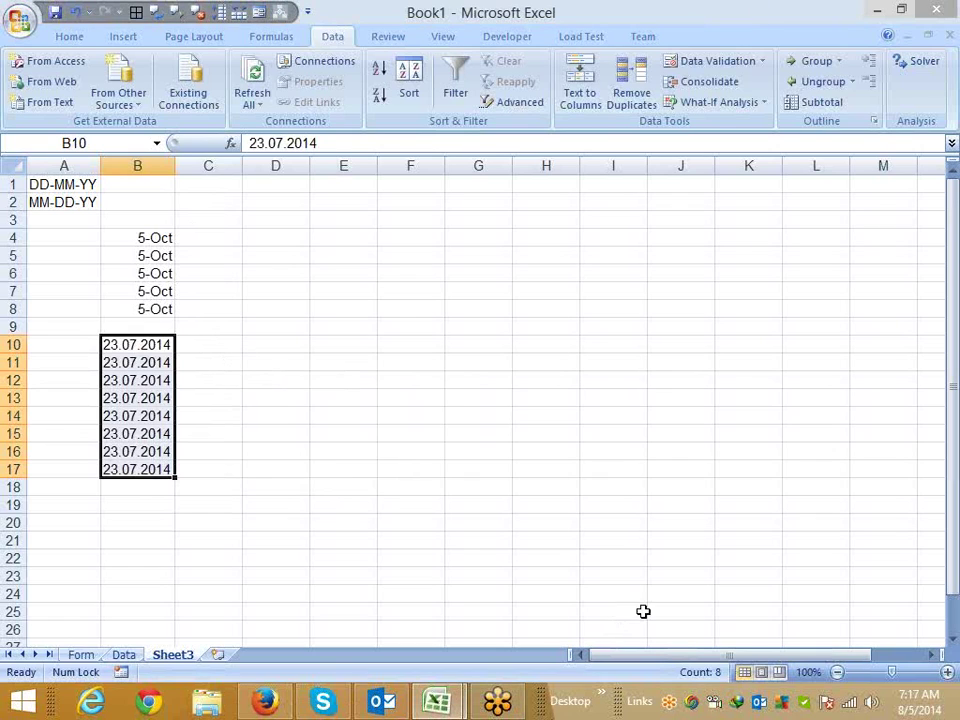
- Convert B10:B17 via Text to Columns with DMY date format, showing 7/23/2014
left_click(584, 90)
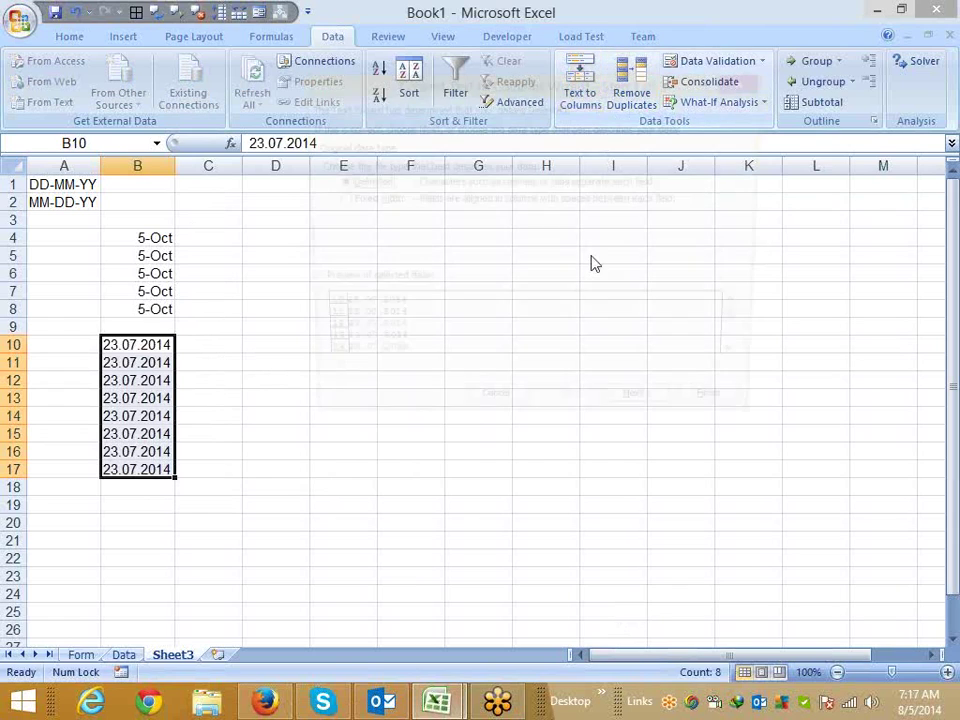
left_click(647, 428)
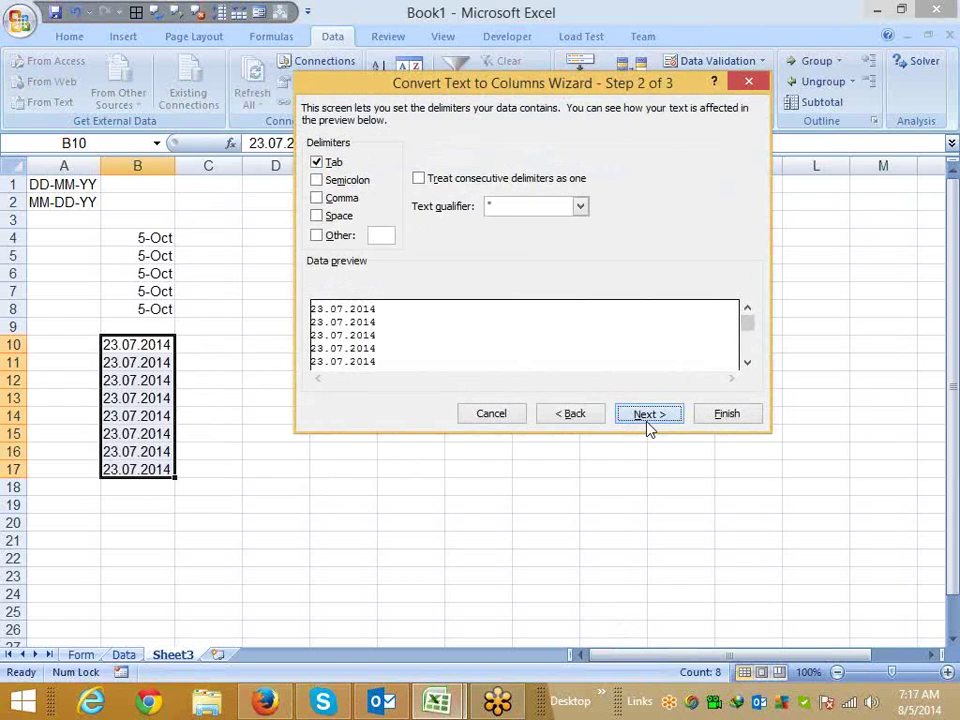
left_click(647, 414)
left_click(400, 185)
left_click(401, 210)
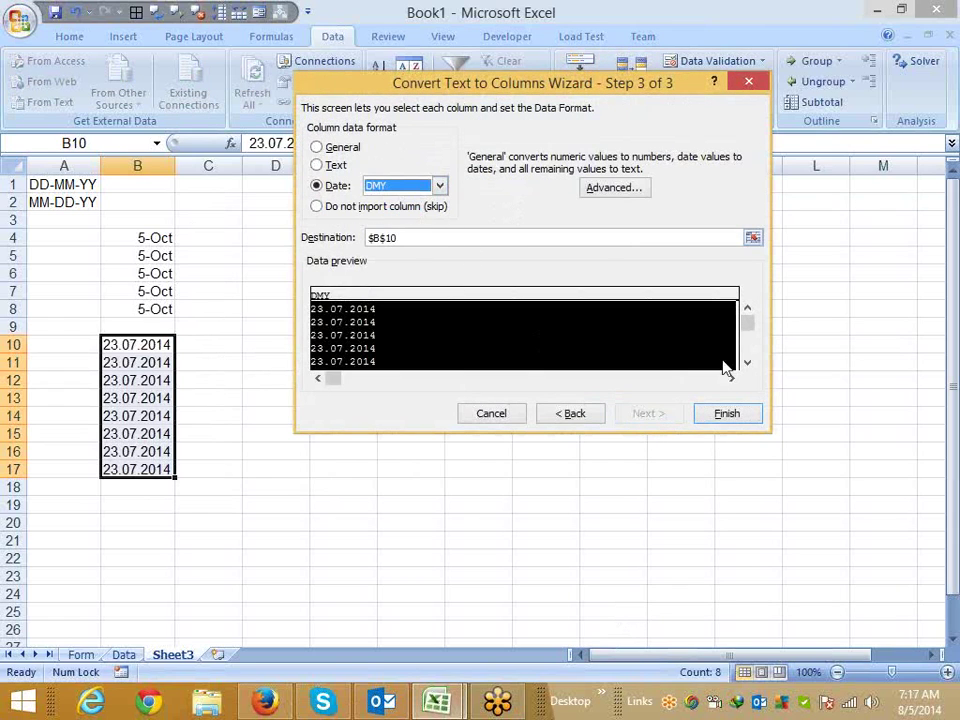
left_click(742, 413)
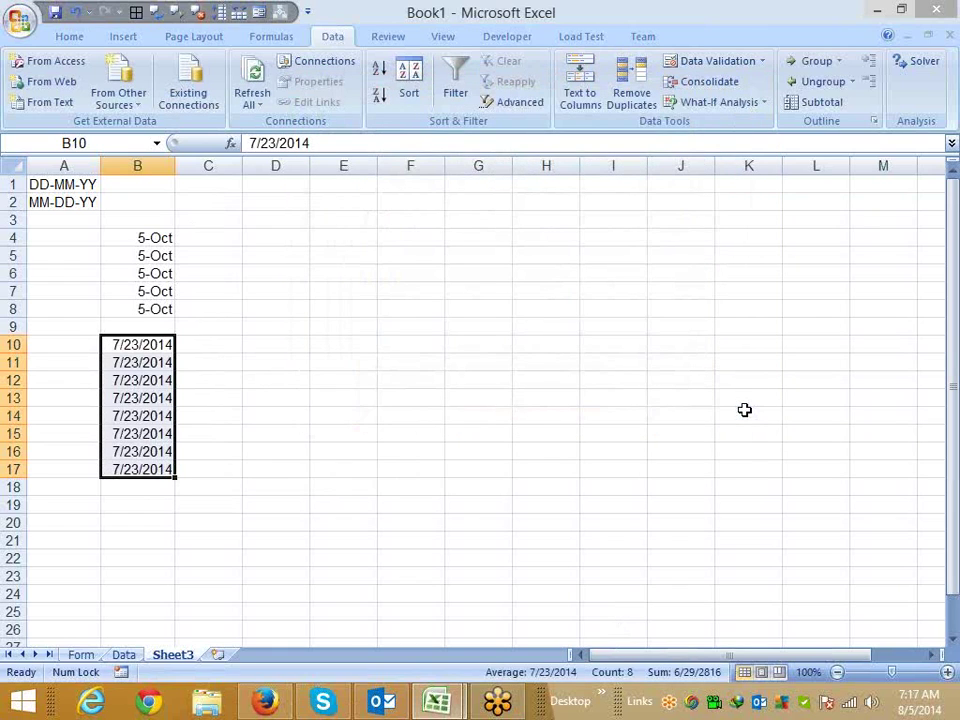
- Select B4:B17 and delete all the dates in it
key("Up")
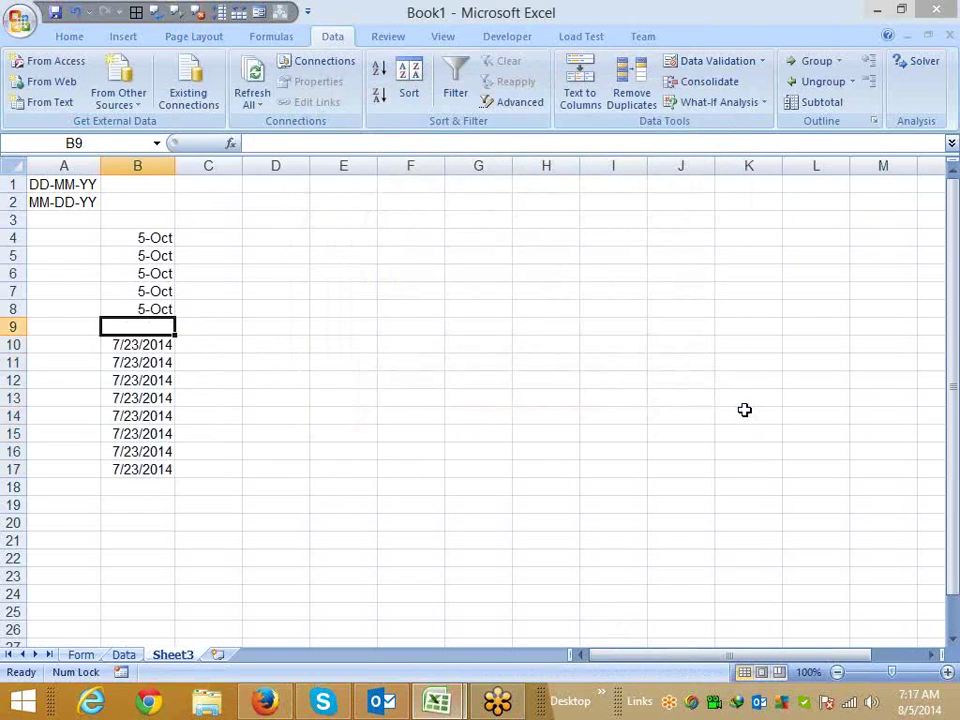
key("Up")
key("Up")
key("Up")
key("Up")
key("shift+Down")
key("shift+Down")
key("shift+Down")
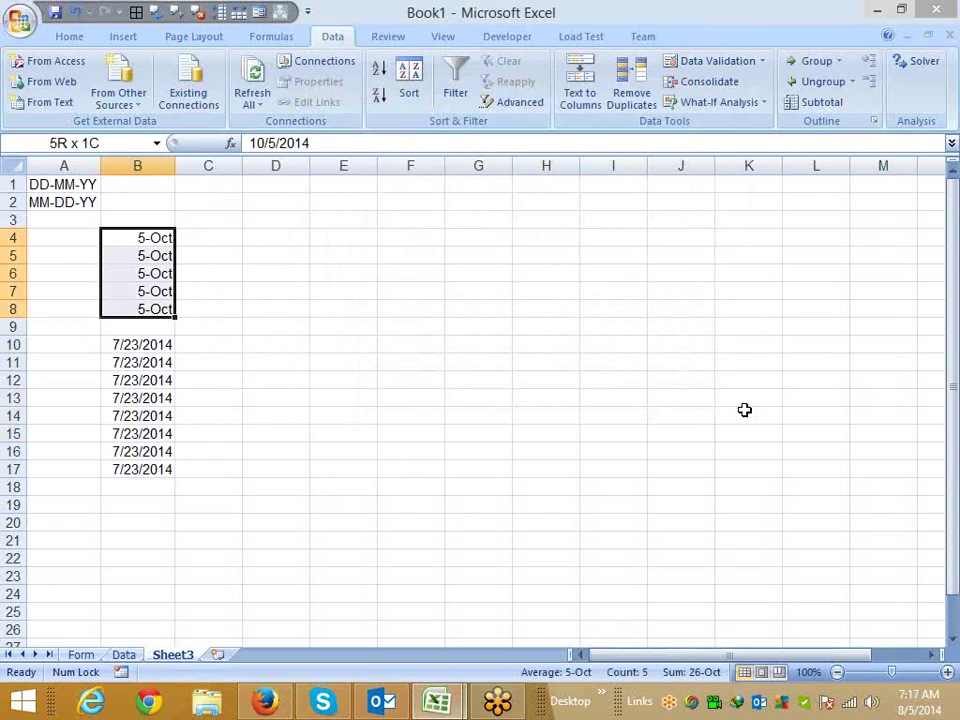
key("shift+Down")
key("shift+Down")
key("shift+Down")
key("shift+Down")
key("shift+Down")
key("shift+Down")
key("shift+Down")
key("shift+Down")
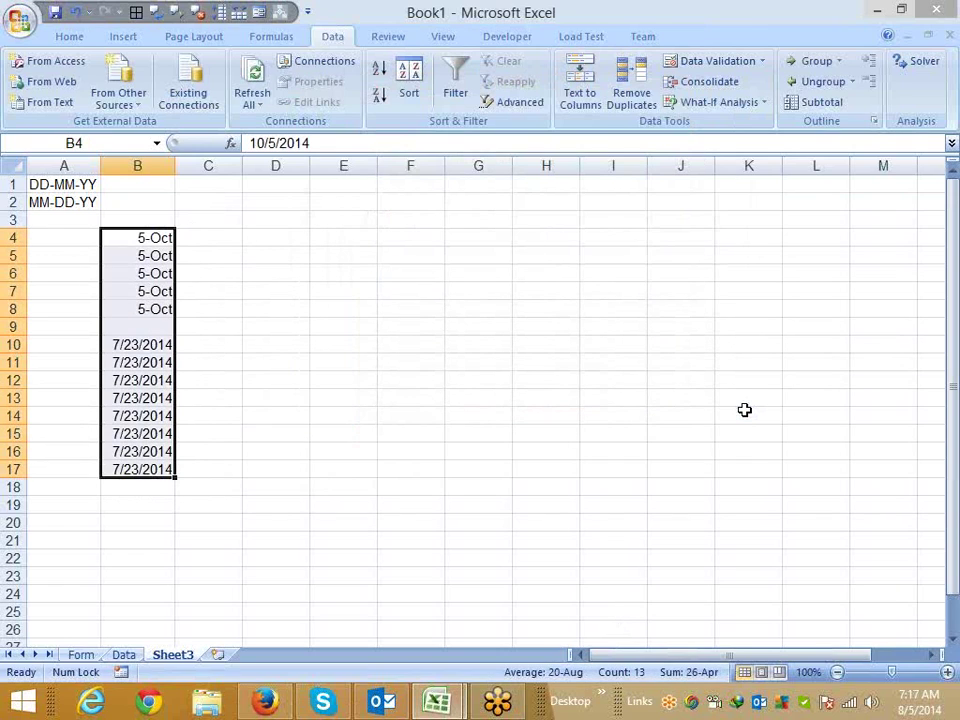
key("Delete")
key("Up")
key("Up")
key("Up")
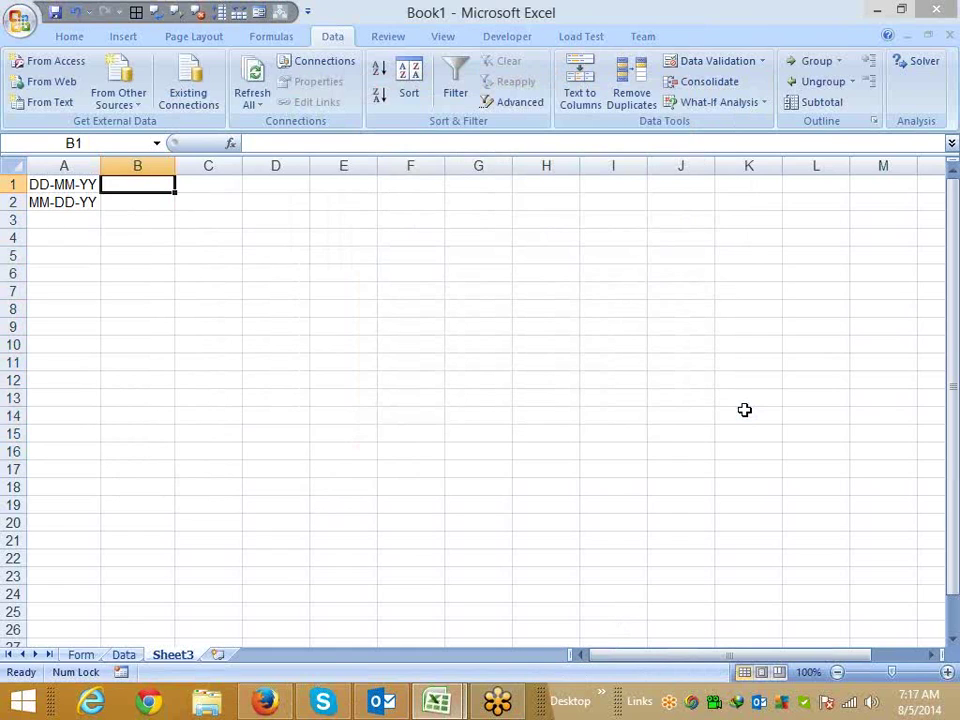
- Insert today's date, 8/5/2014, into A5 with Ctrl+;
key("Down")
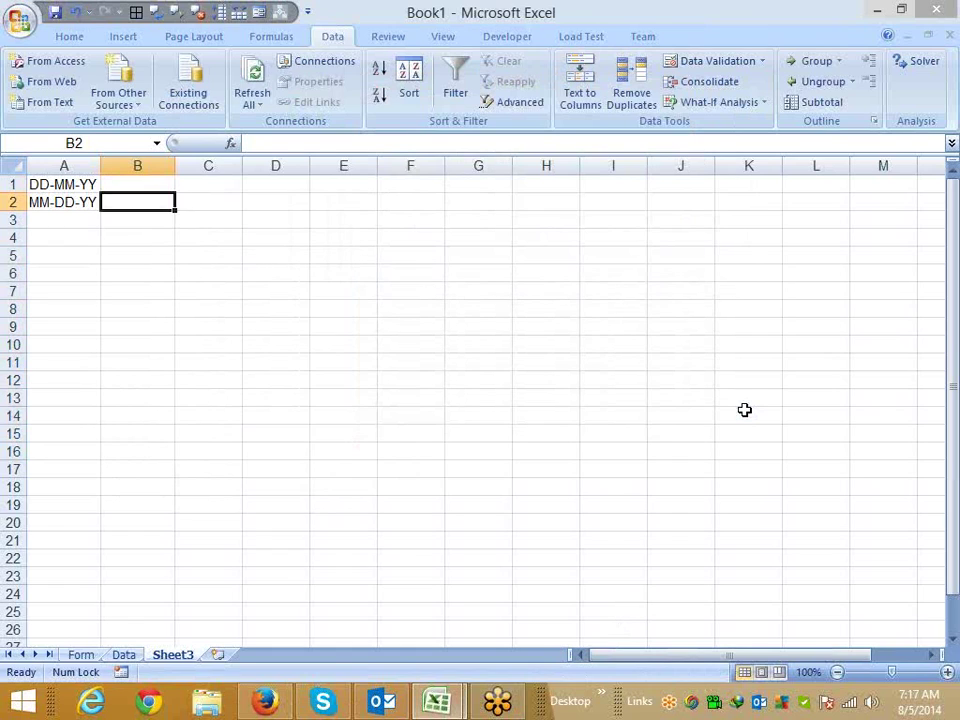
key("Down")
key("Down")
key("Down")
key("Left")
type("1")
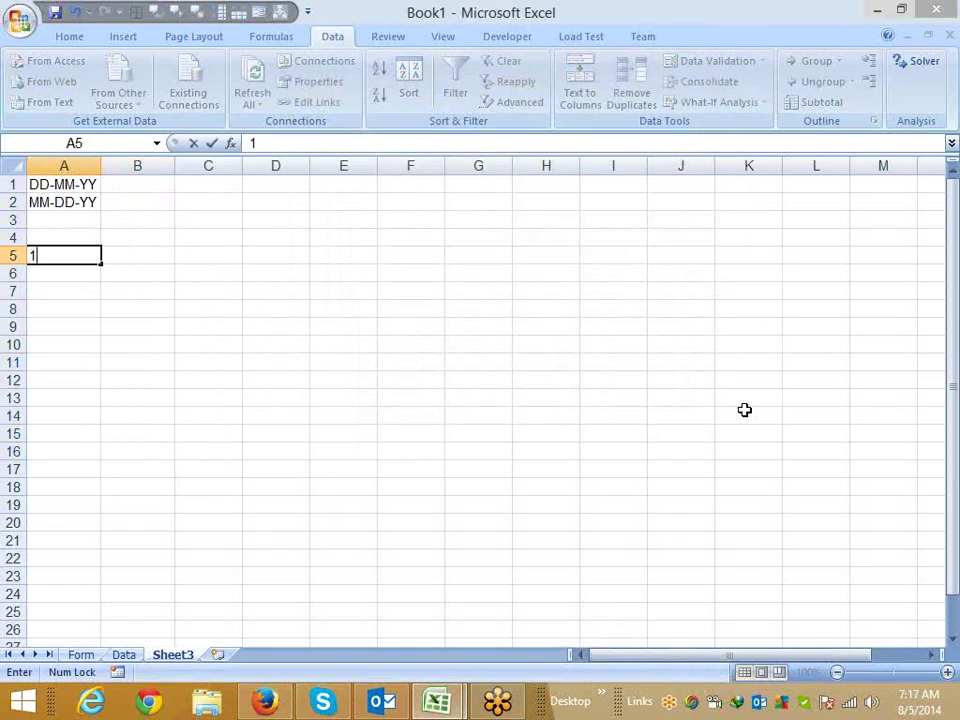
key("BackSpace")
key("ctrl+semicolon")
key("Return")
- Type the headers D, M and Y into B4, C4 and D4
key("Up")
key("Up")
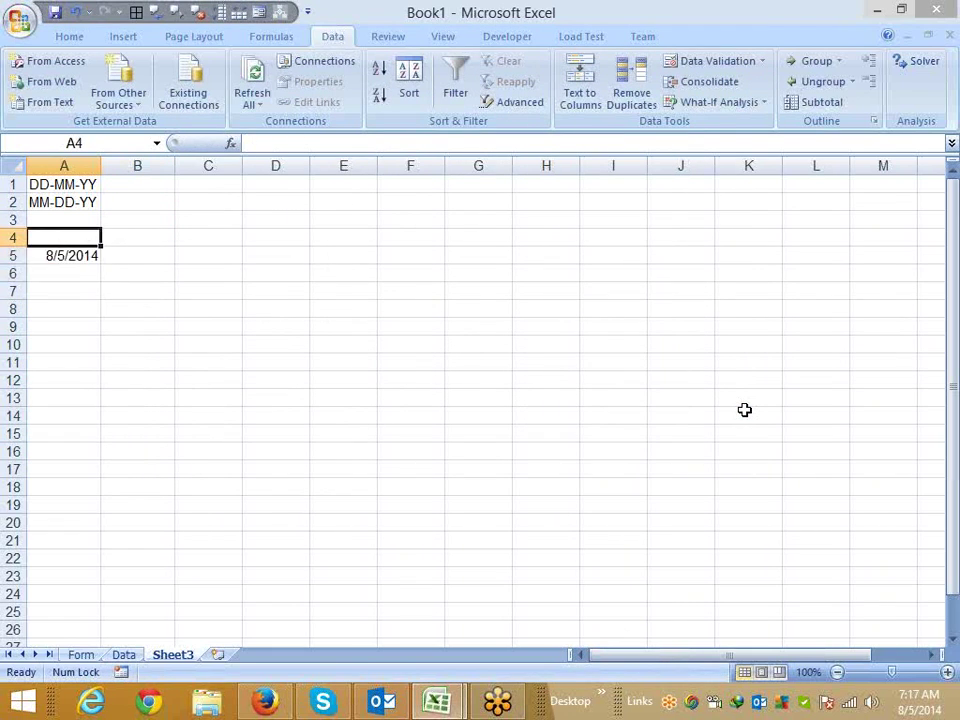
key("Right")
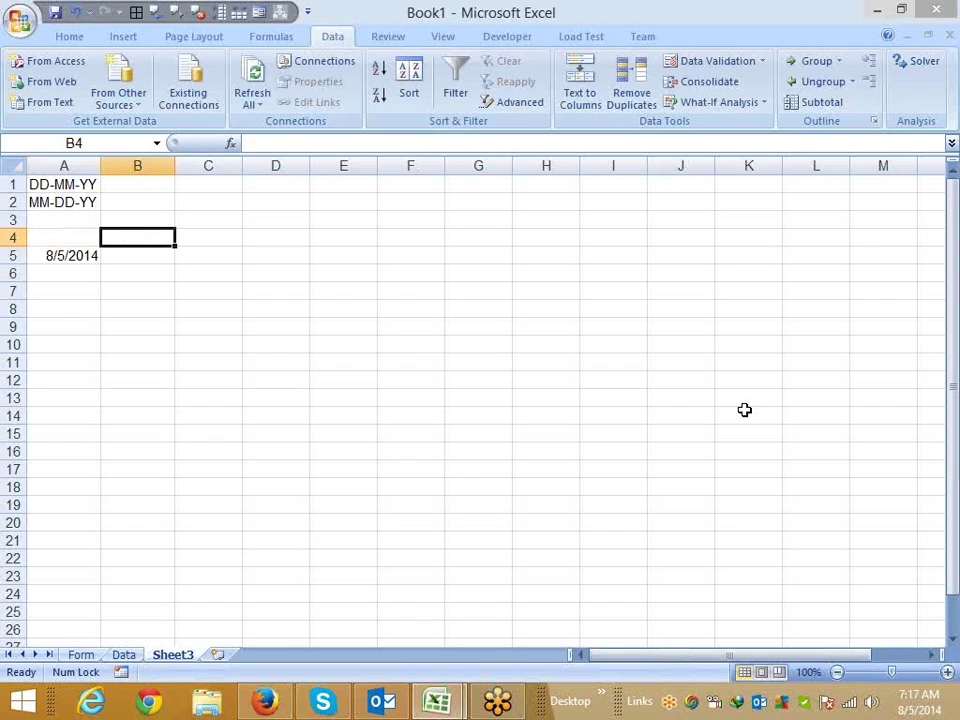
type("D")
key("Tab")
type("M")
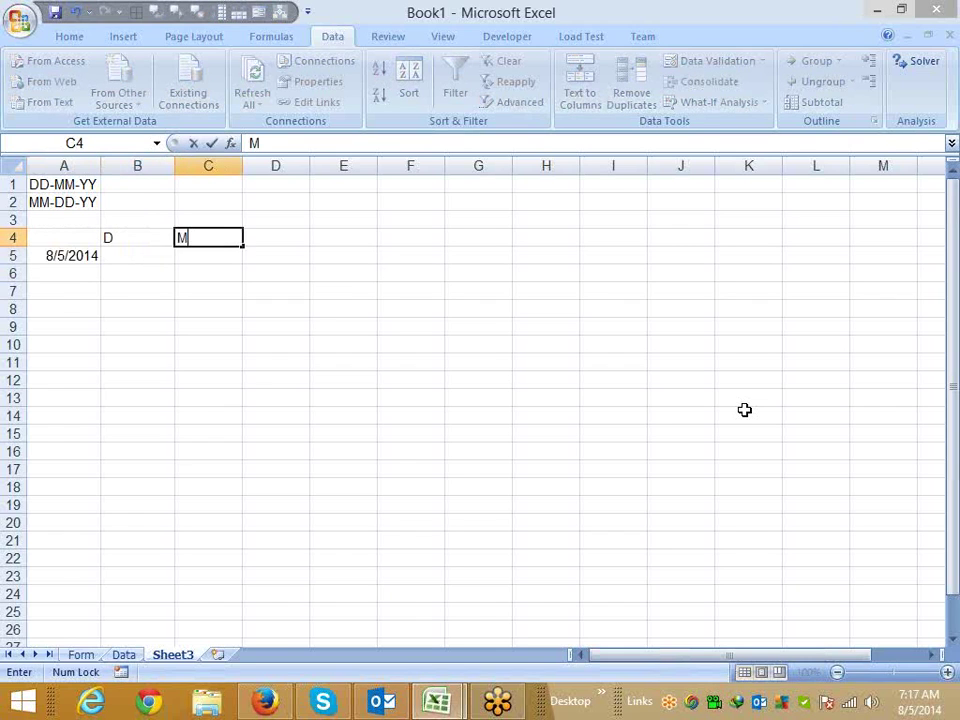
key("Tab")
type("Y")
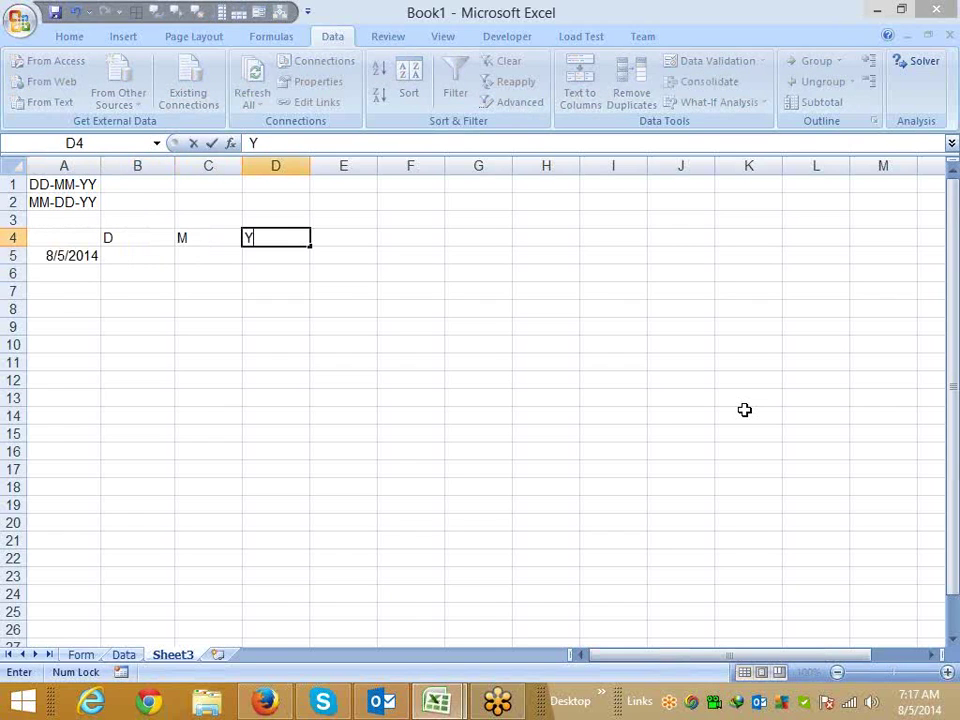
key("Return")
key("Home")
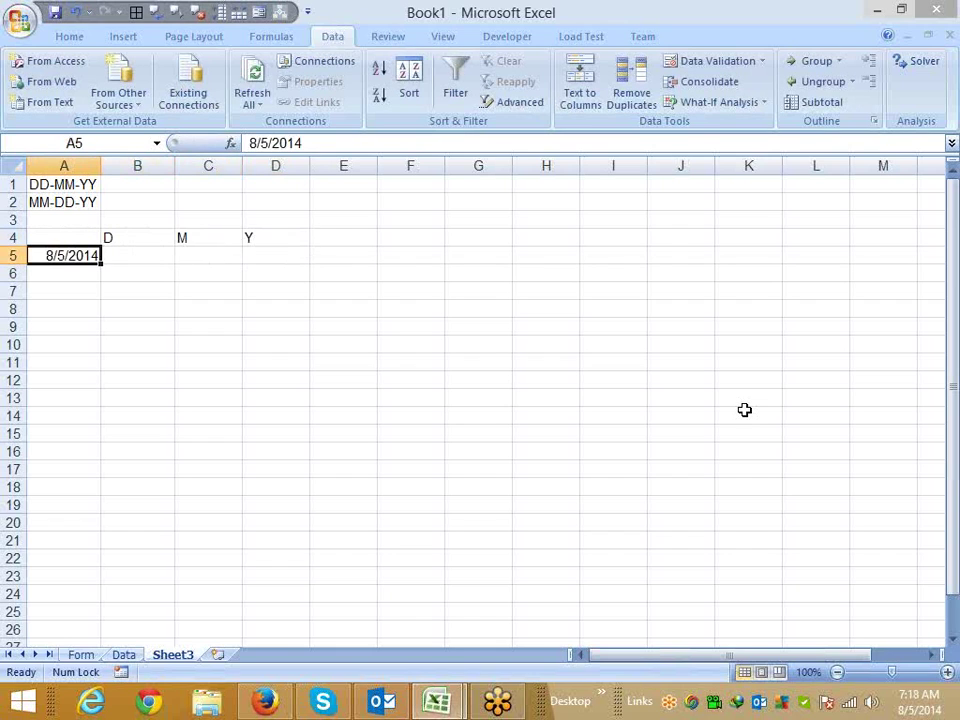
key("Right")
key("Right")
key("Right")
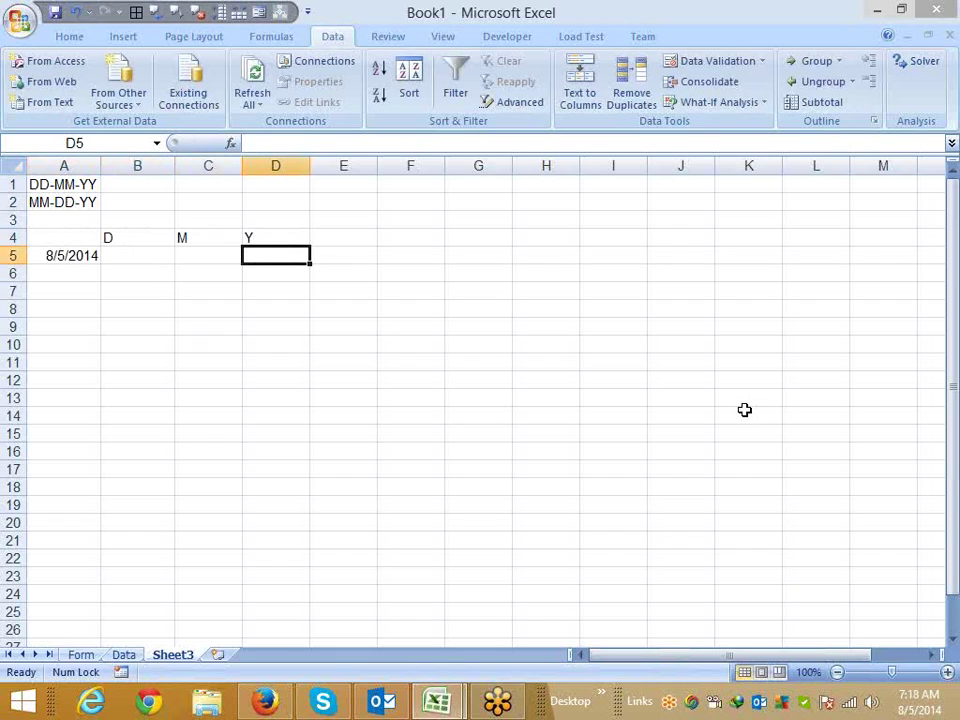
key("Left")
key("Left")
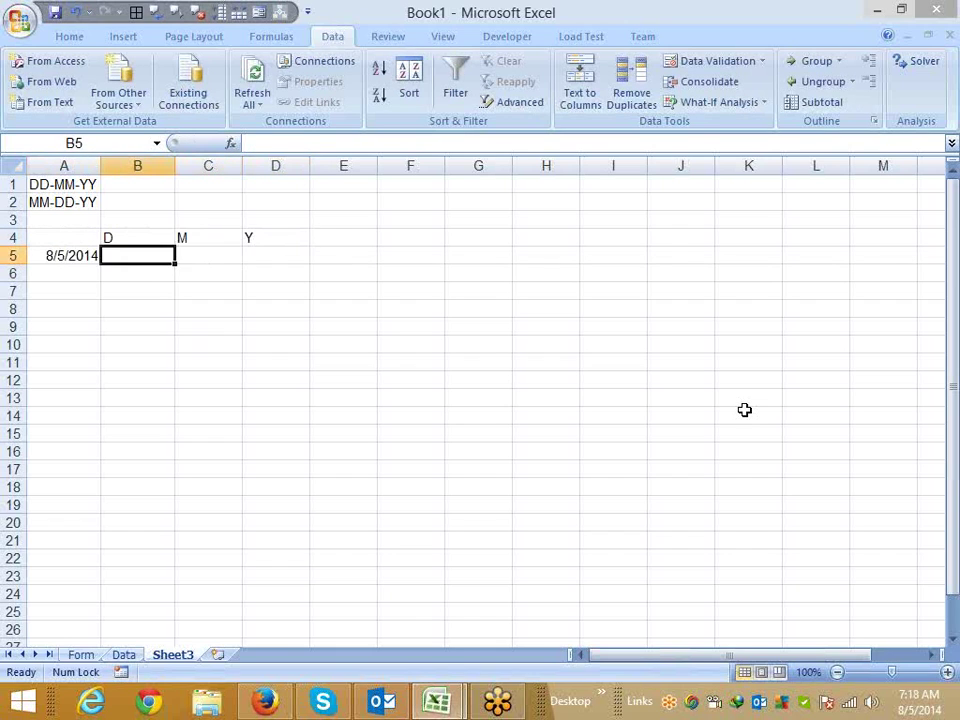
key("Left")
key("Right")
key("Right")
key("Left")
key("Left")
key("Right")
key("Right")
key("Right")
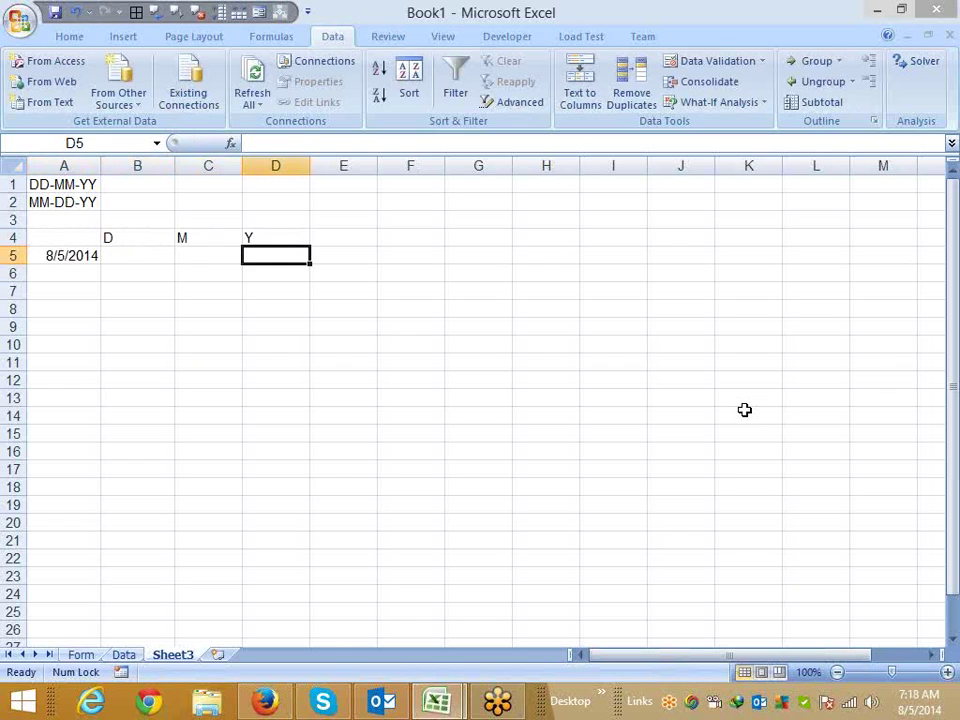
key("Left")
key("Left")
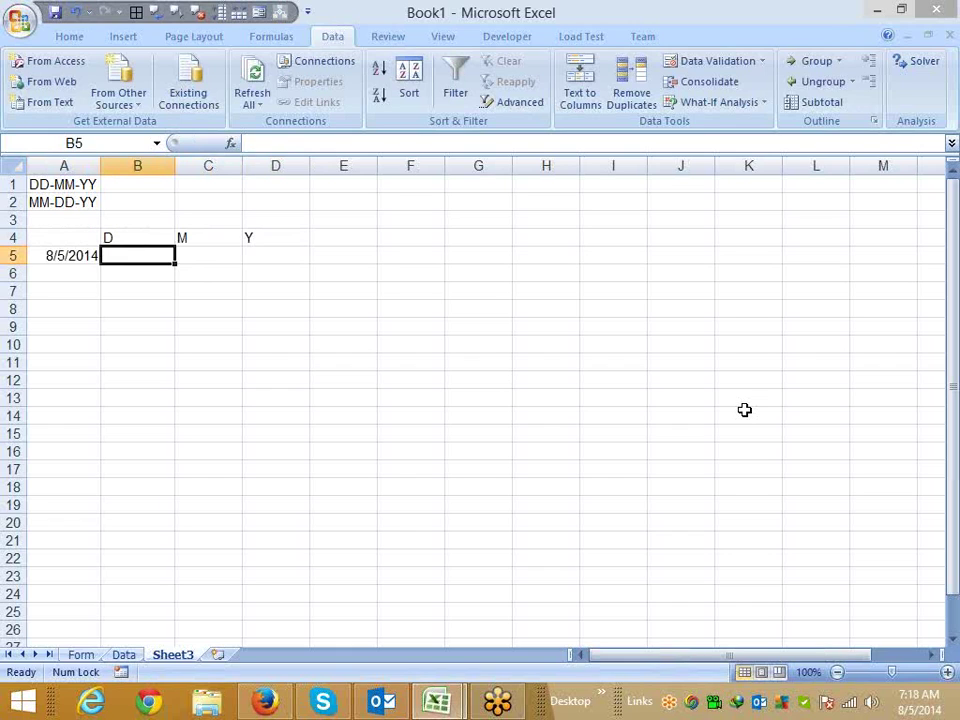
- Enter =DAY(A5) in B5 and show it as the plain number 5
type("=")
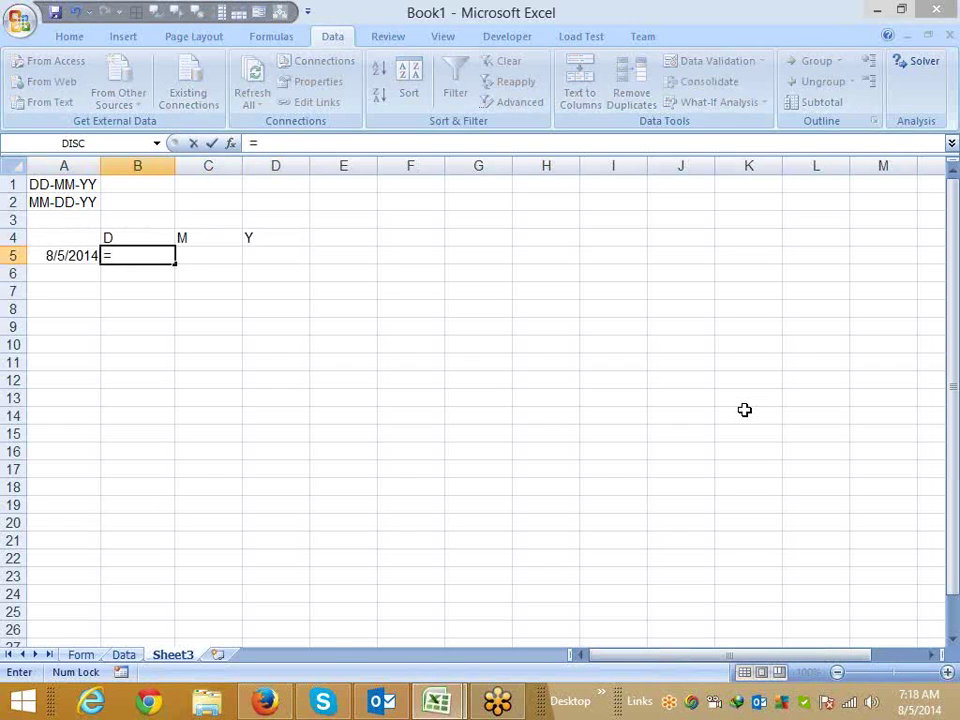
type("day")
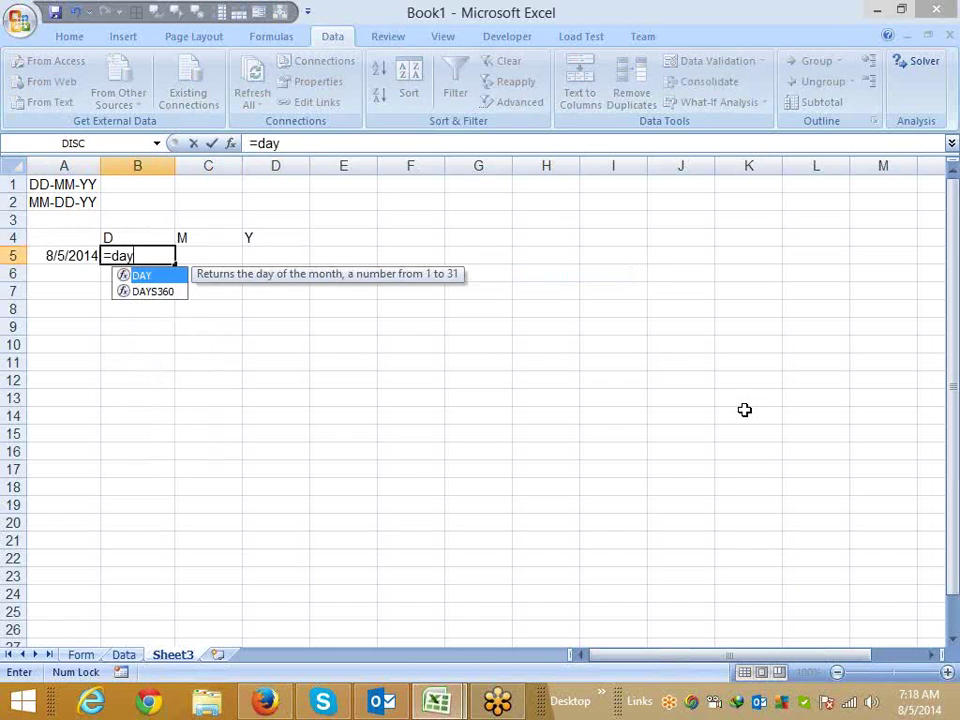
key("Tab")
key("Left")
key("Return")
key("Up")
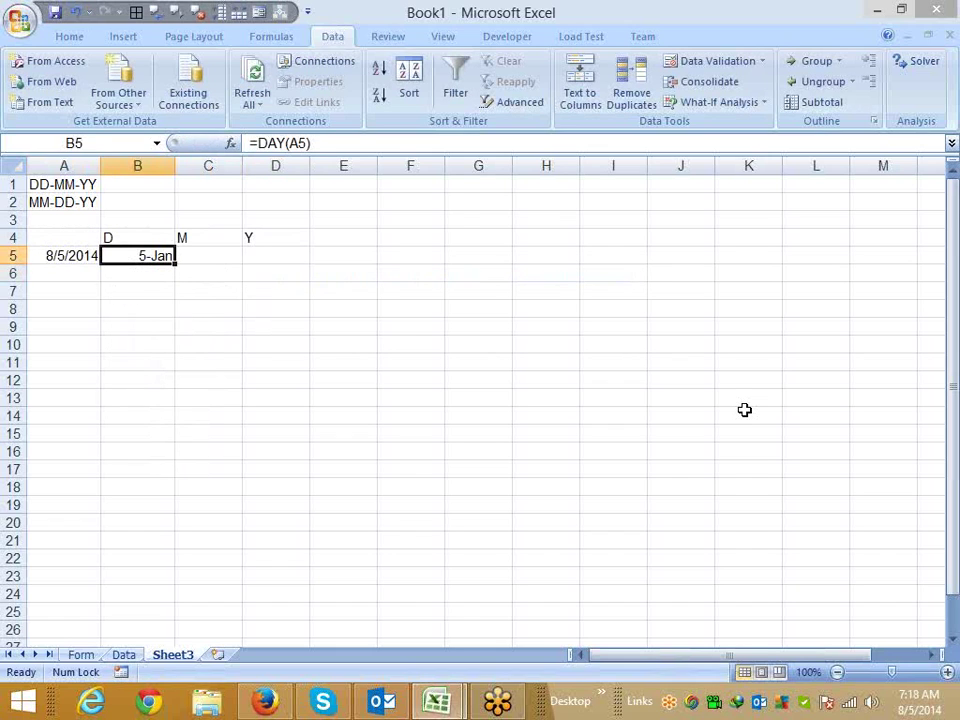
key("ctrl+shift+asciitilde")
key("Right")
- Put =MONTH(A5) in C5, replacing a mistaken YEAR formula, returning 8
type("=")
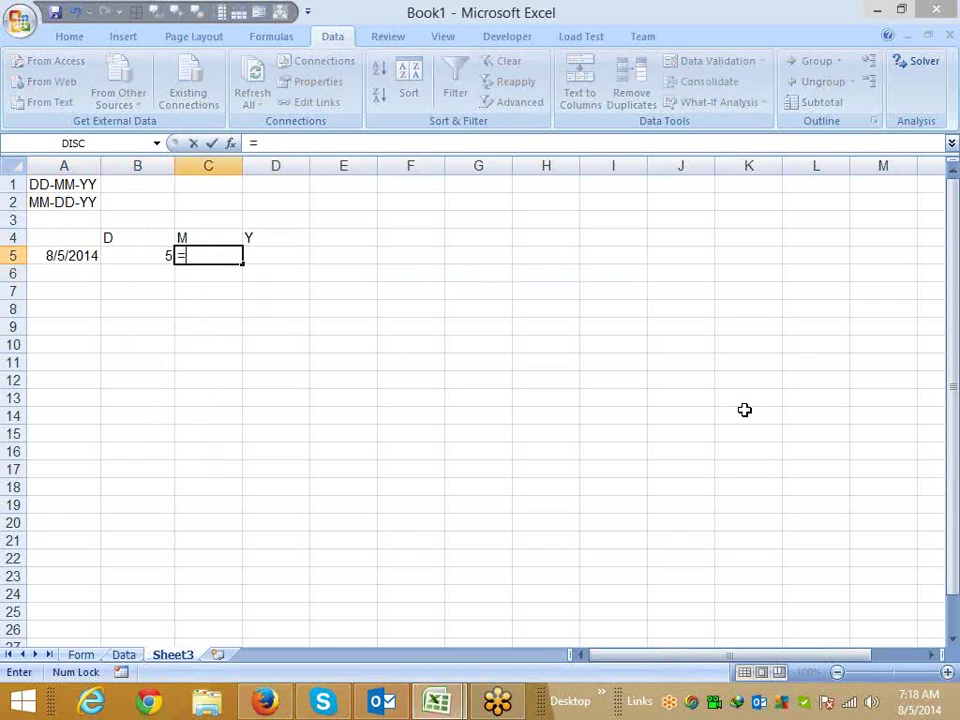
type("ye")
key("Caps_Lock")
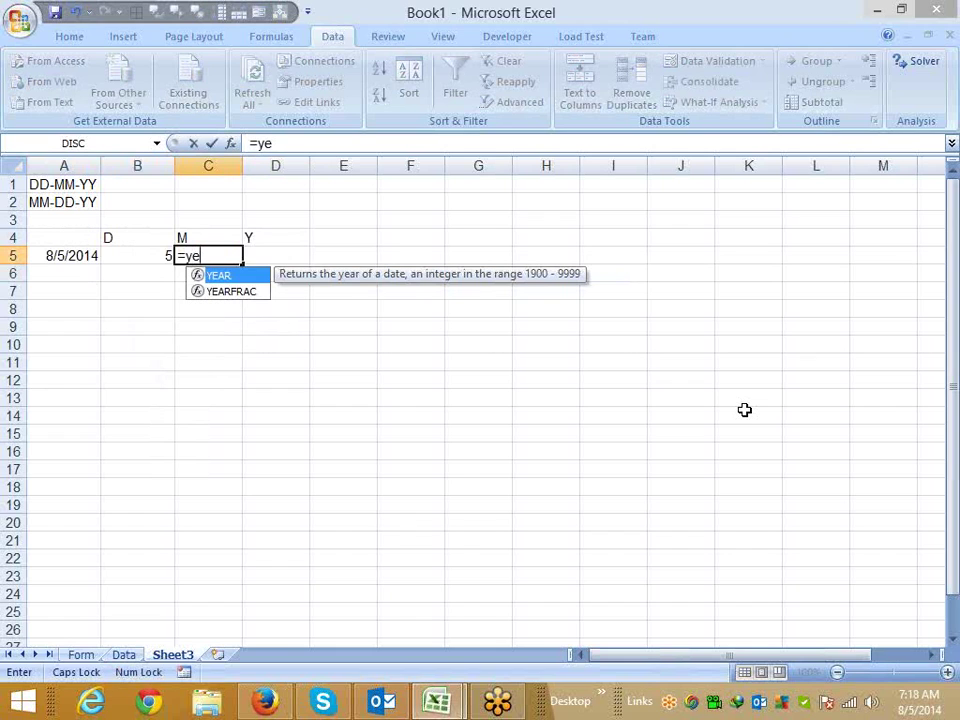
key("Caps_Lock")
key("Tab")
key("Left")
key("Left")
key("Return")
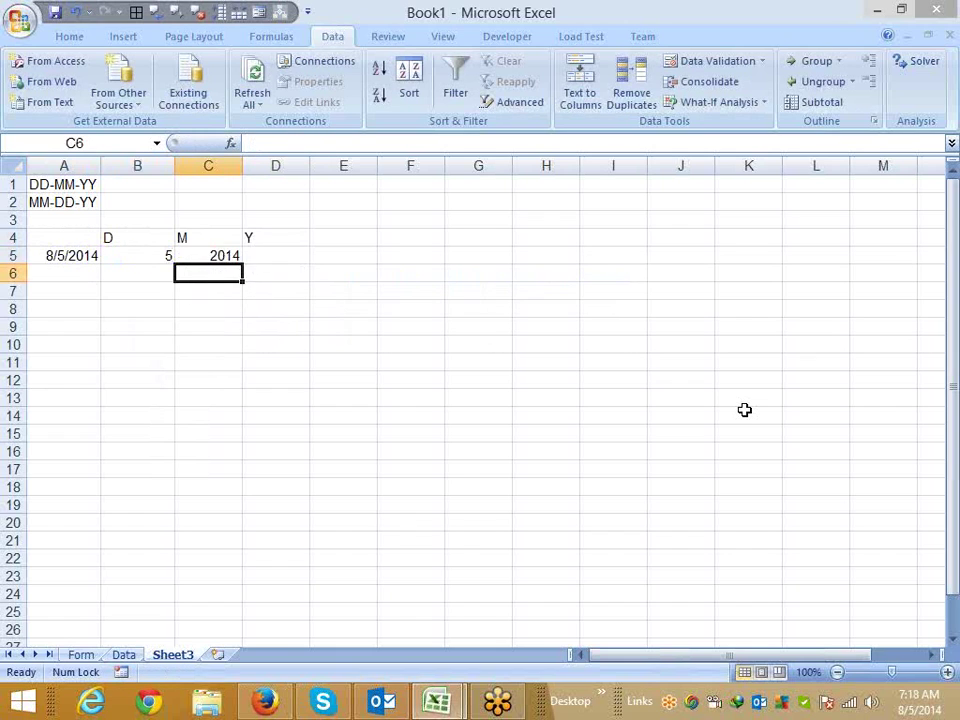
key("Up")
key("Delete")
type("=")
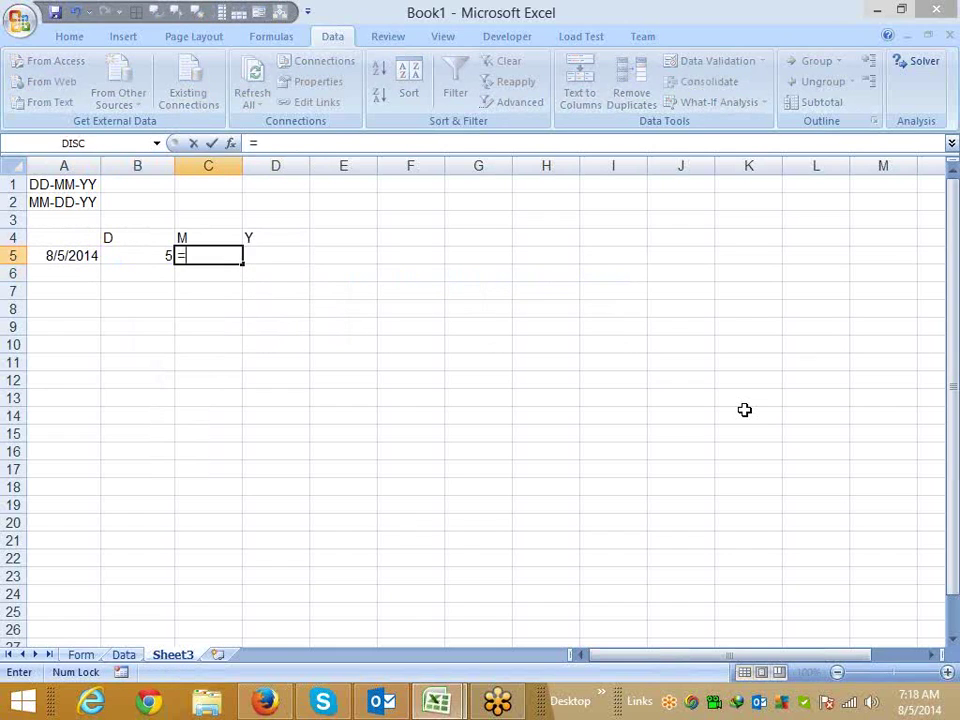
type("mon")
key("Tab")
key("Left")
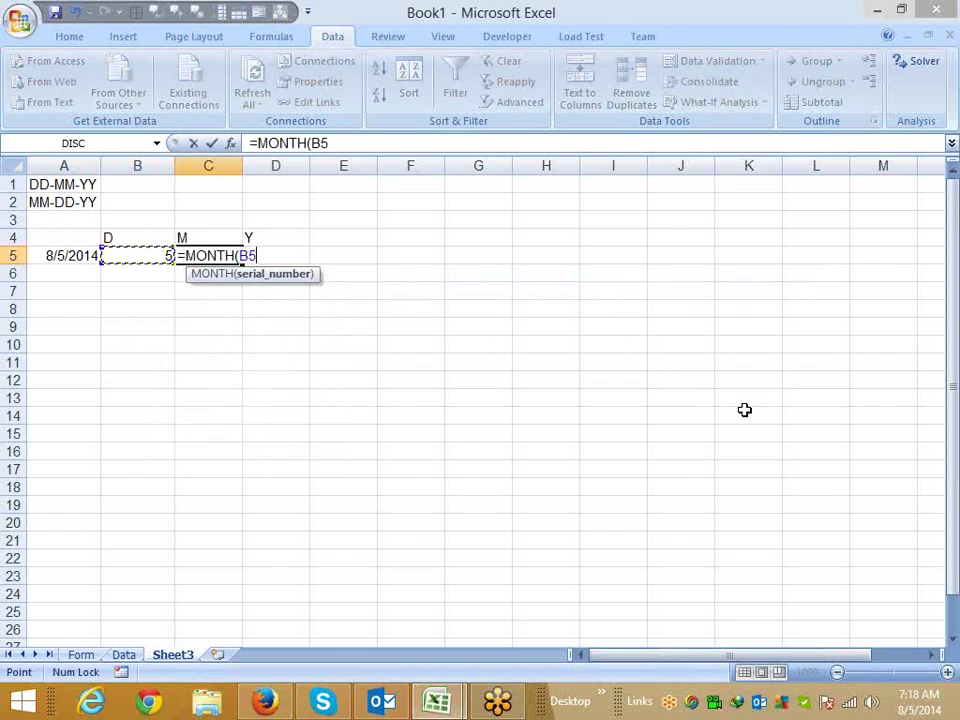
key("Left")
key("Return")
key("Up")
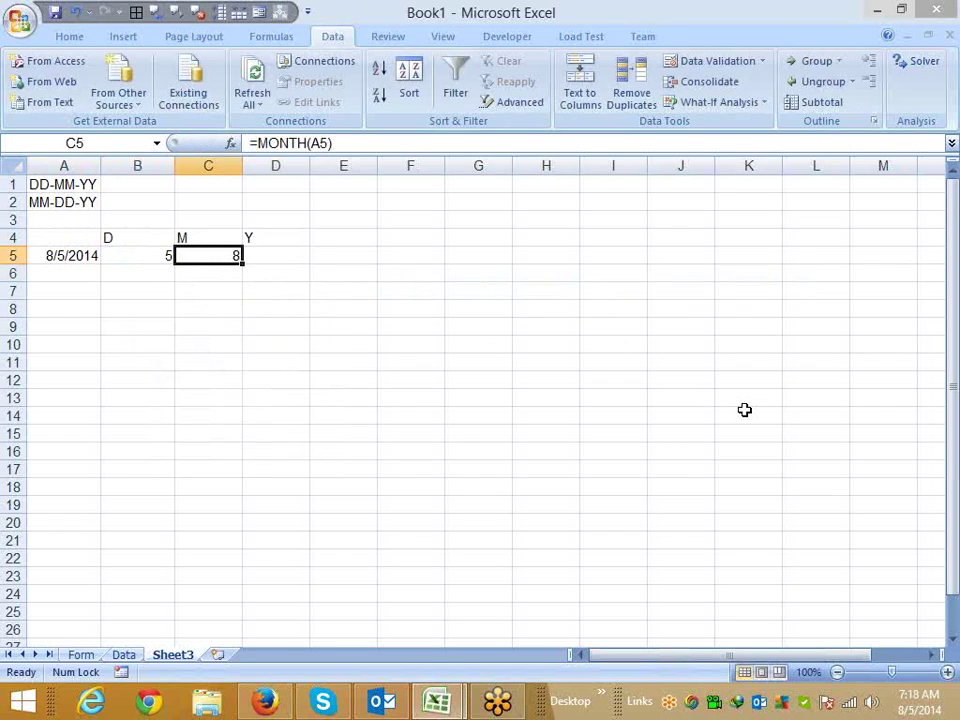
- Enter =YEAR(A5) in D5 returning 2014, then review the B5:D5 formulas
key("Right")
type("=y")
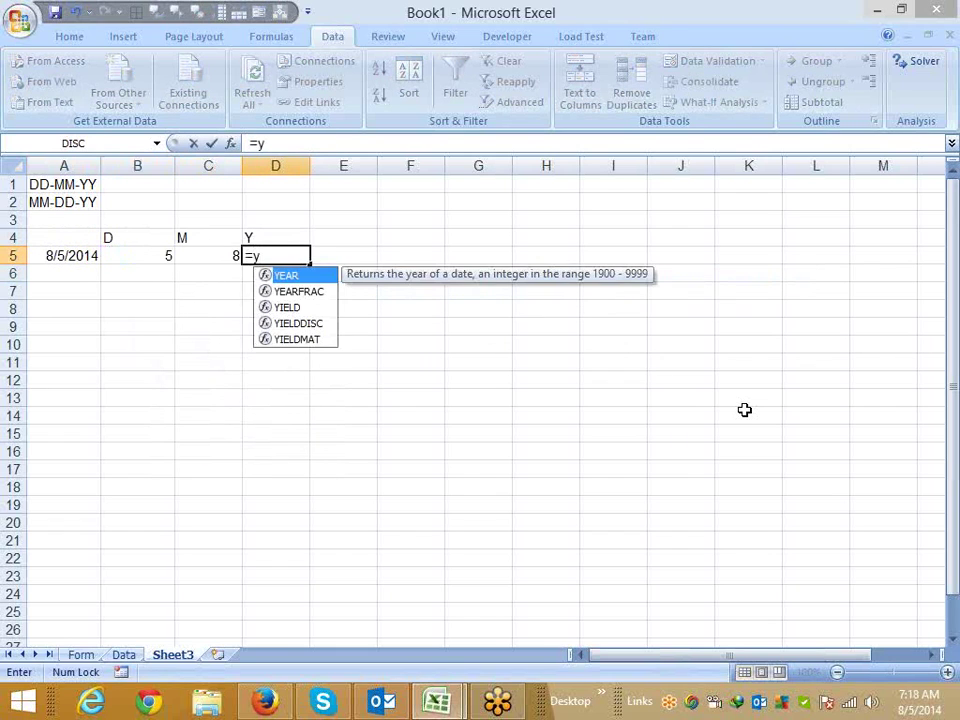
key("Tab")
key("Left")
key("Left")
key("Left")
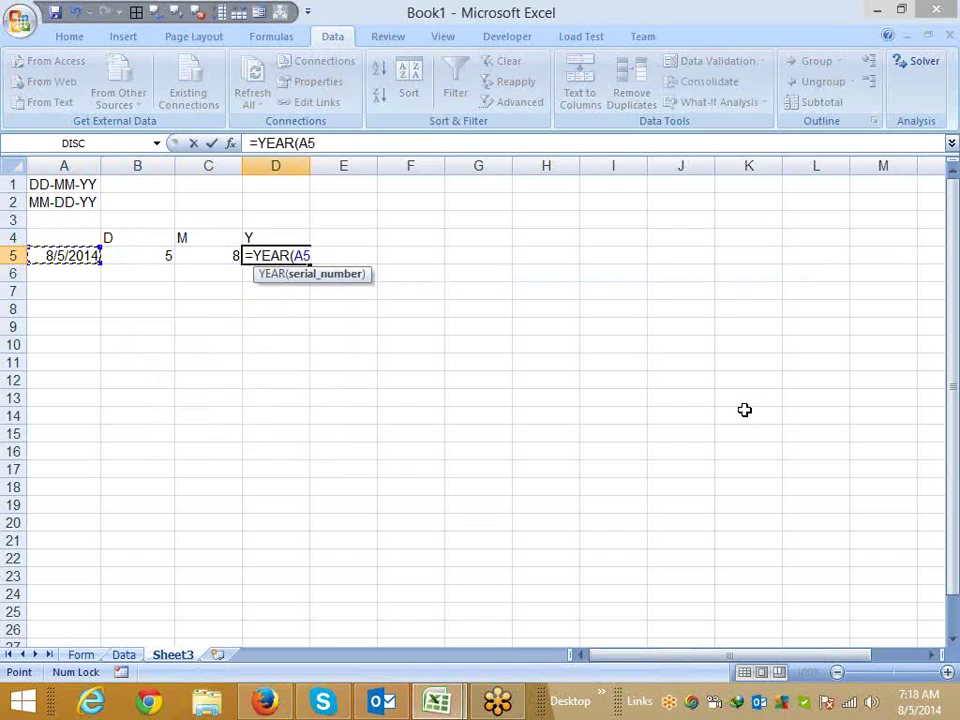
key("Return")
key("Up")
key("Left")
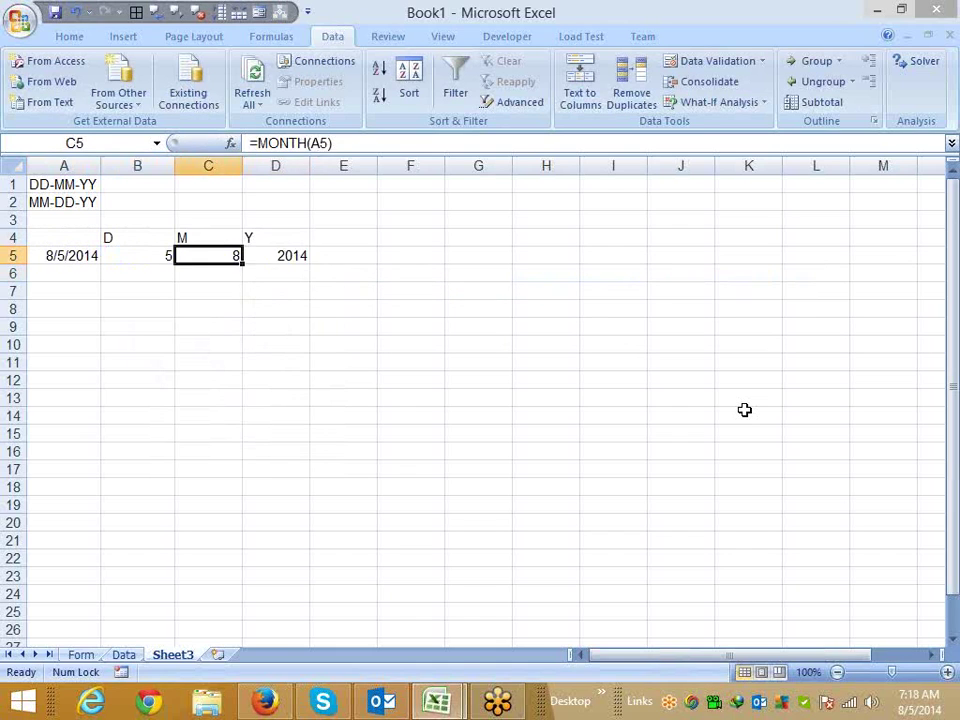
key("Left")
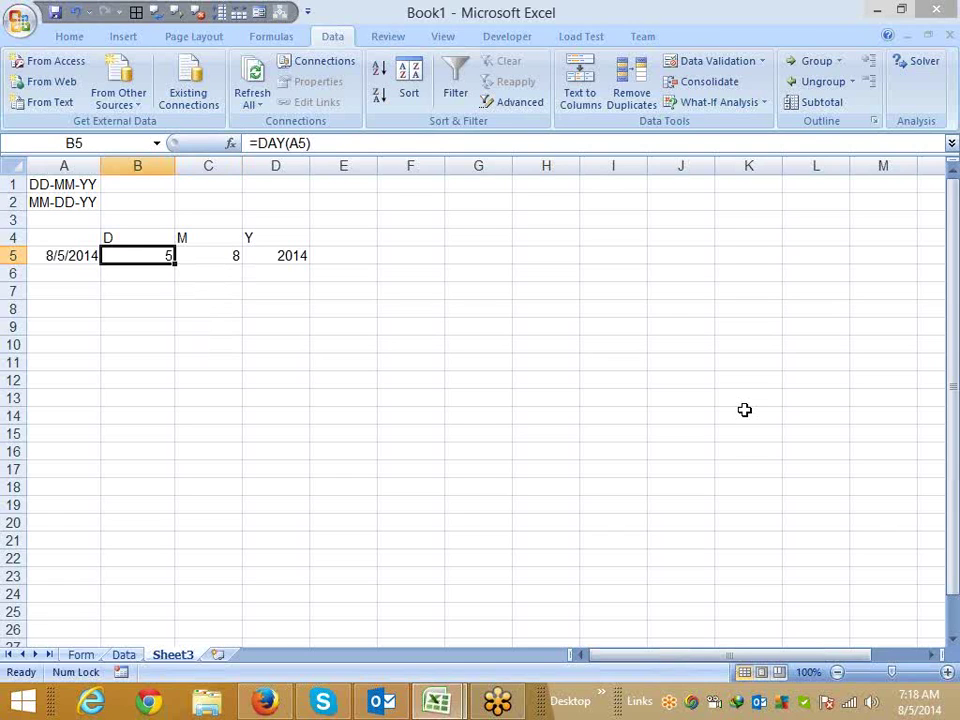
key("Right")
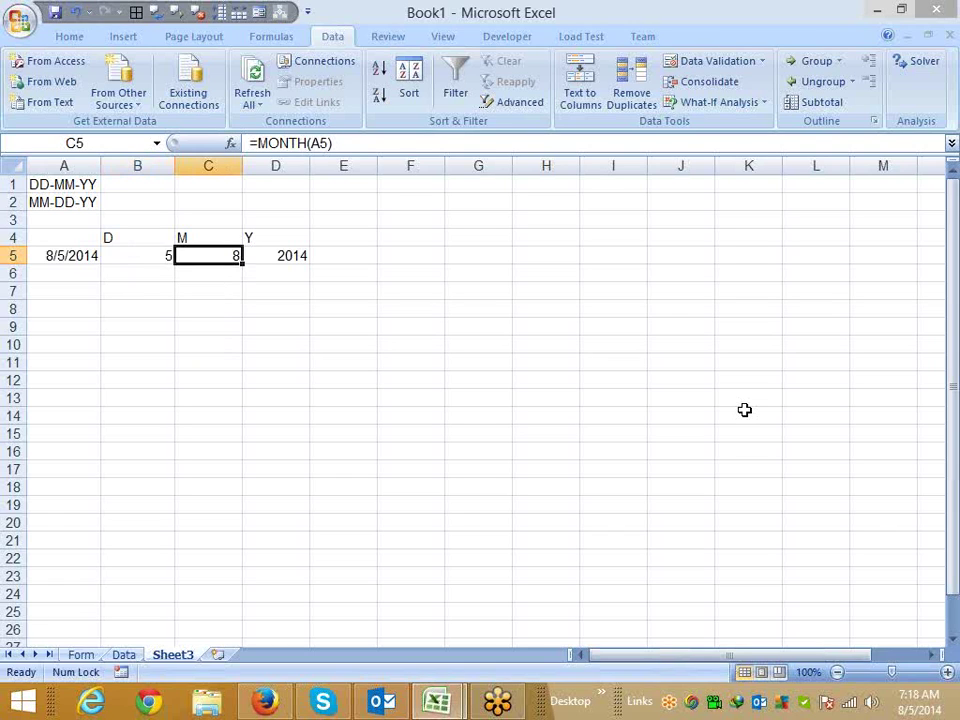
key("Right")
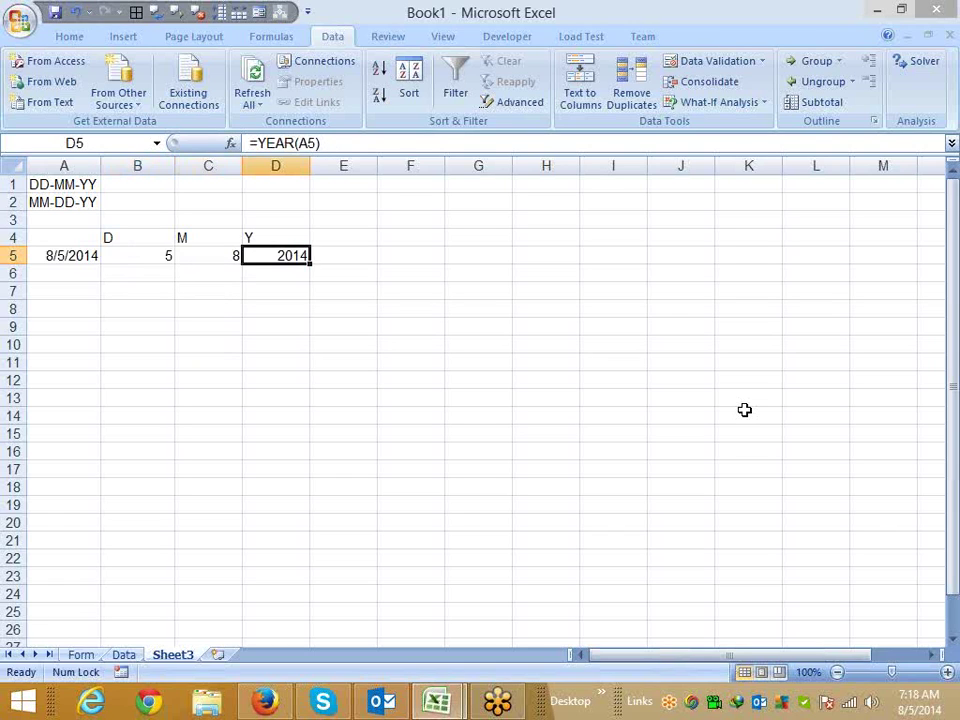
key("Left")
key("Left")
key("Right")
key("Right")
key("Right")
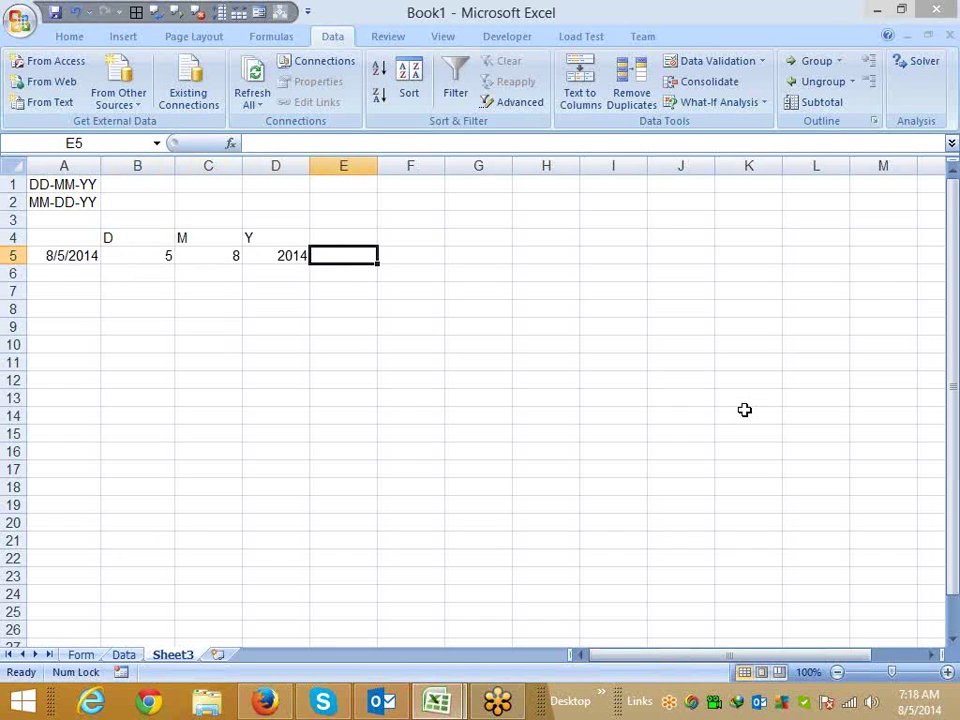
- Enter =DATE(D5,C5,B5) in E5, returning 8/5/2014, then move to B8
type("=dat")
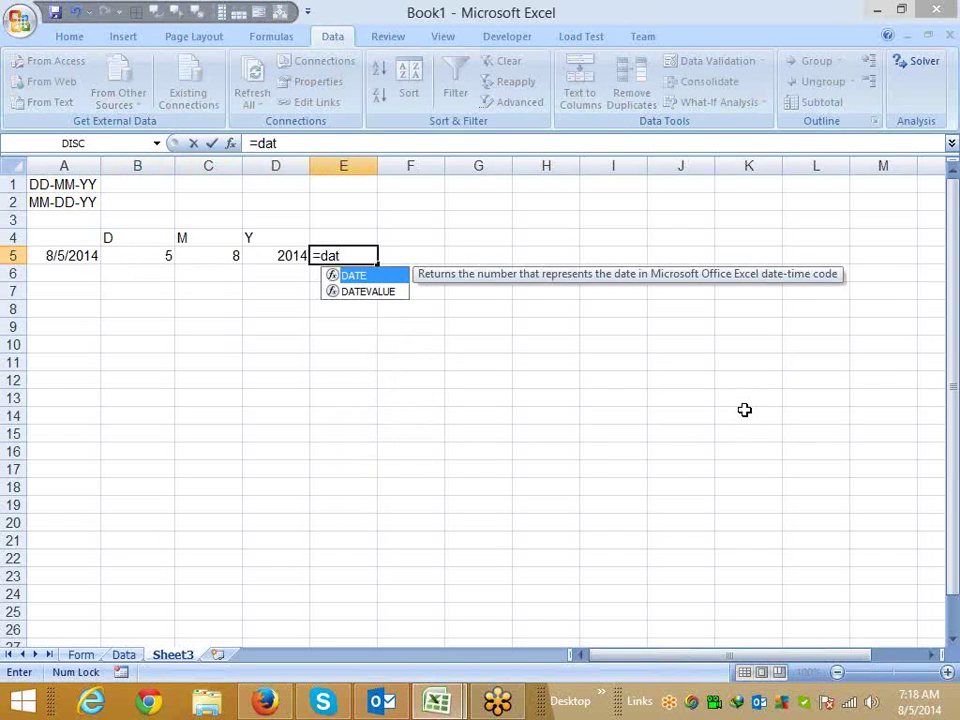
key("Tab")
key("Left")
type(",")
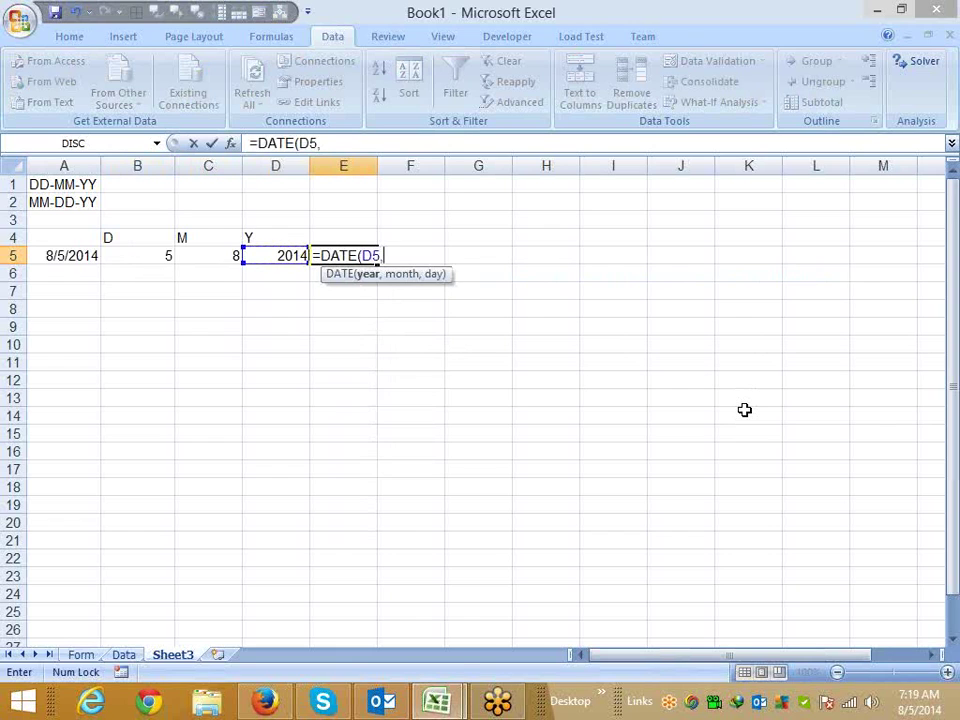
key("Left")
key("Left")
type(",")
key("Left")
key("Left")
key("Left")
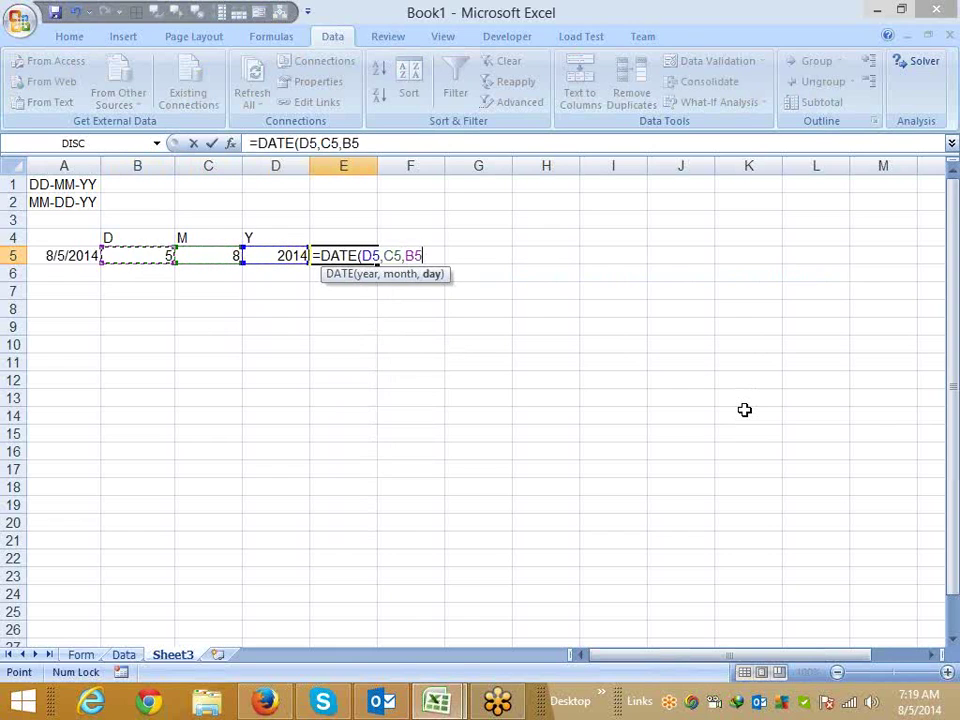
key("Return")
key("Up")
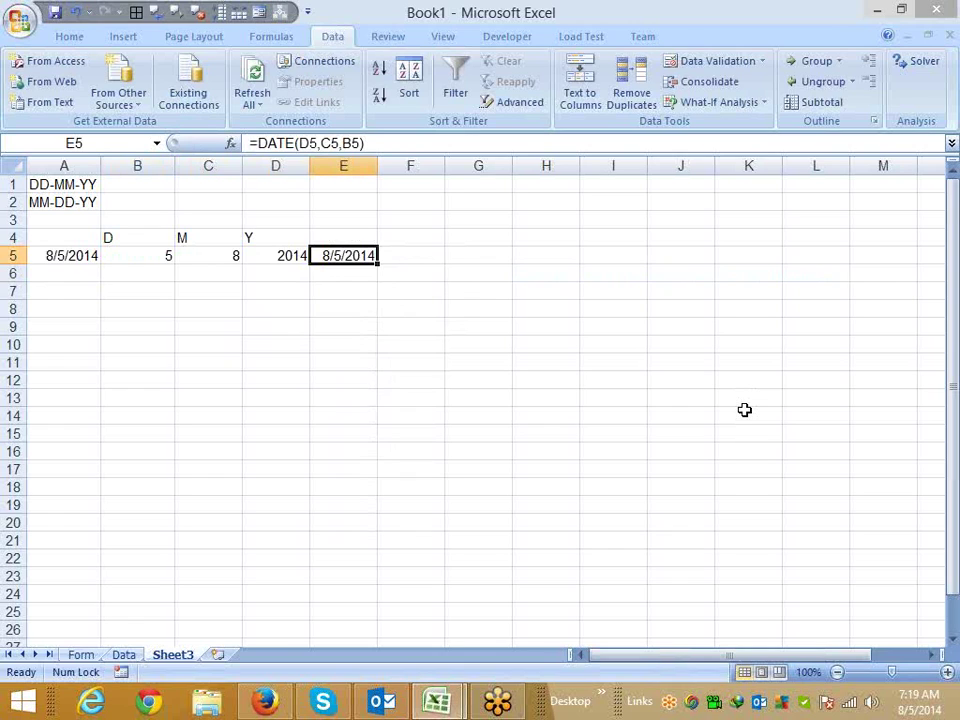
key("Left")
key("Left")
key("Left")
key("Down")
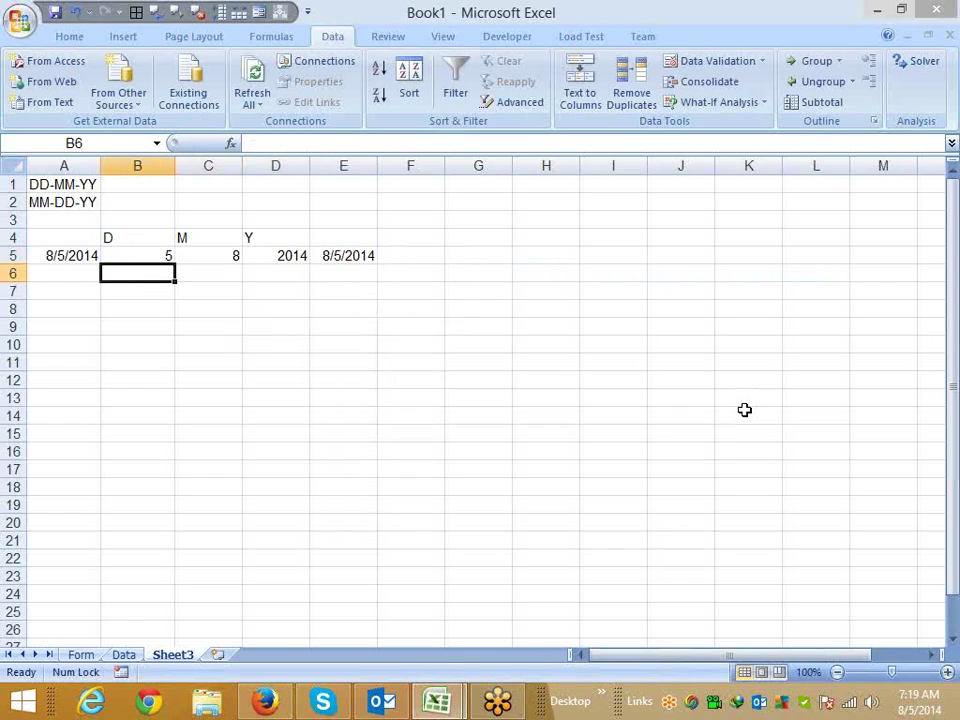
key("Left")
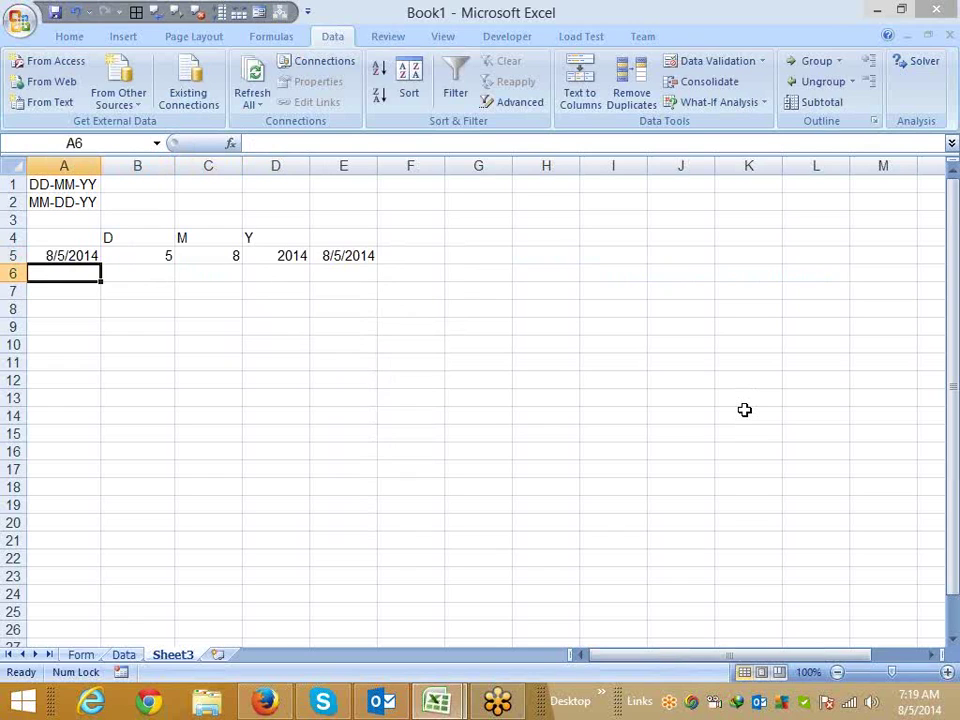
key("Right")
key("Right")
key("Right")
key("Left")
key("Left")
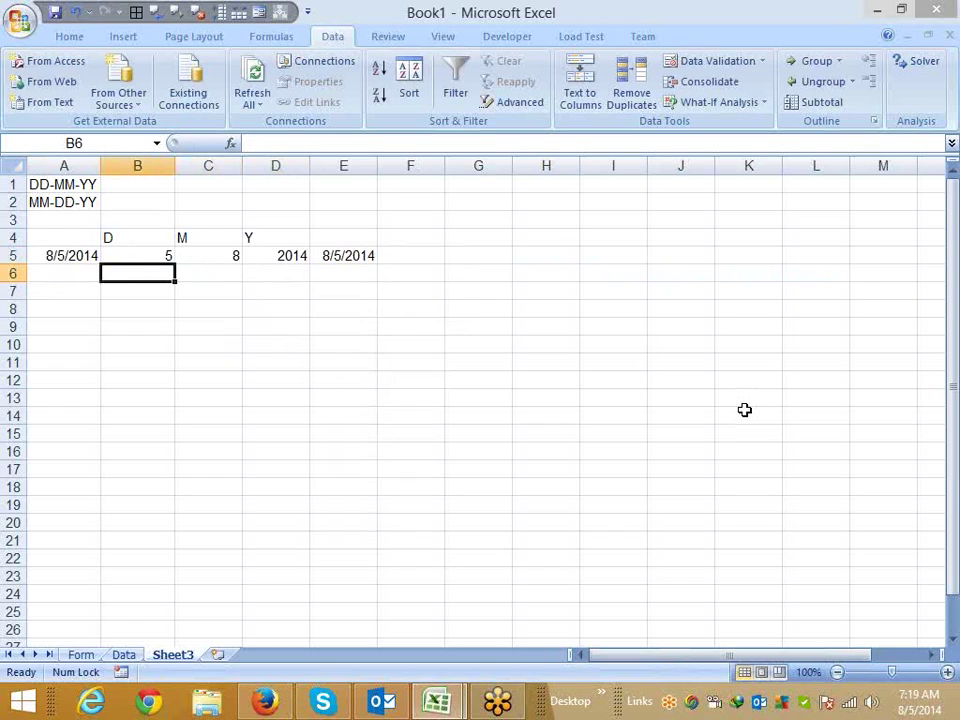
key("Down")
key("Down")
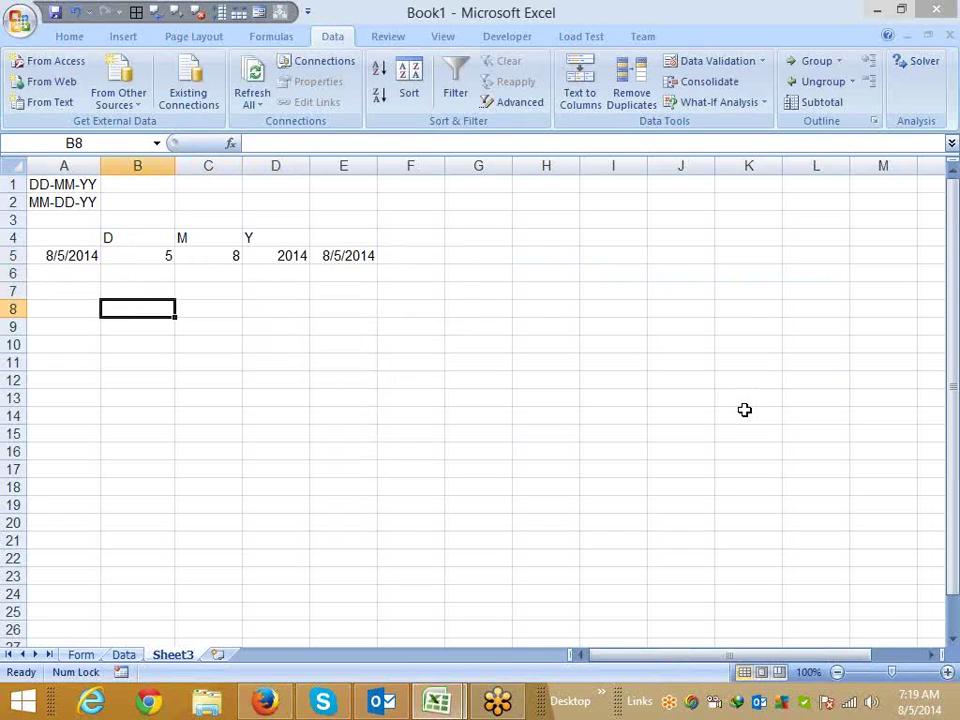
- Enter the date 5-Aug in B8 and 20 days in C8
type("8/5")
key("Return")
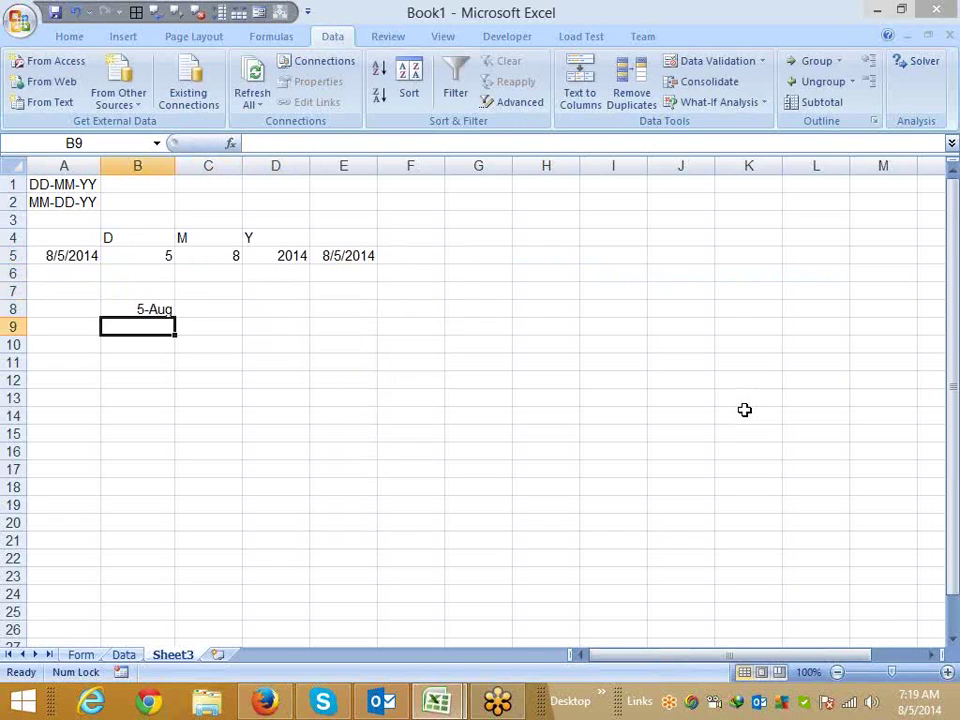
key("Up")
key("Right")
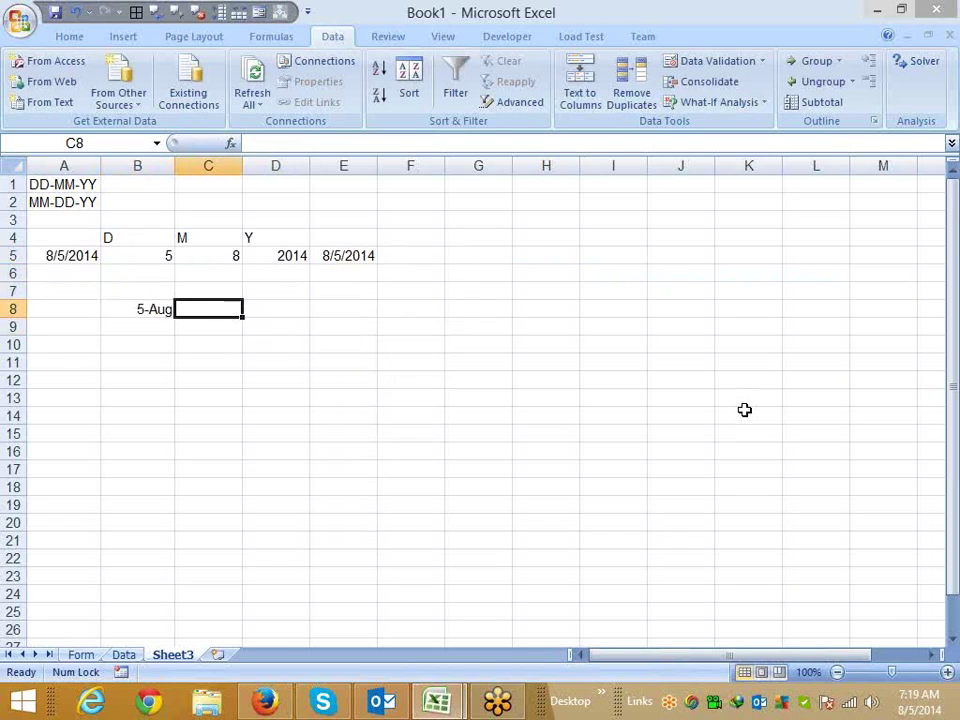
type("20")
key("Return")
key("Up")
key("Right")
- Add the days to the date in D8 with =B8+C8, giving 25-Aug
type("=")
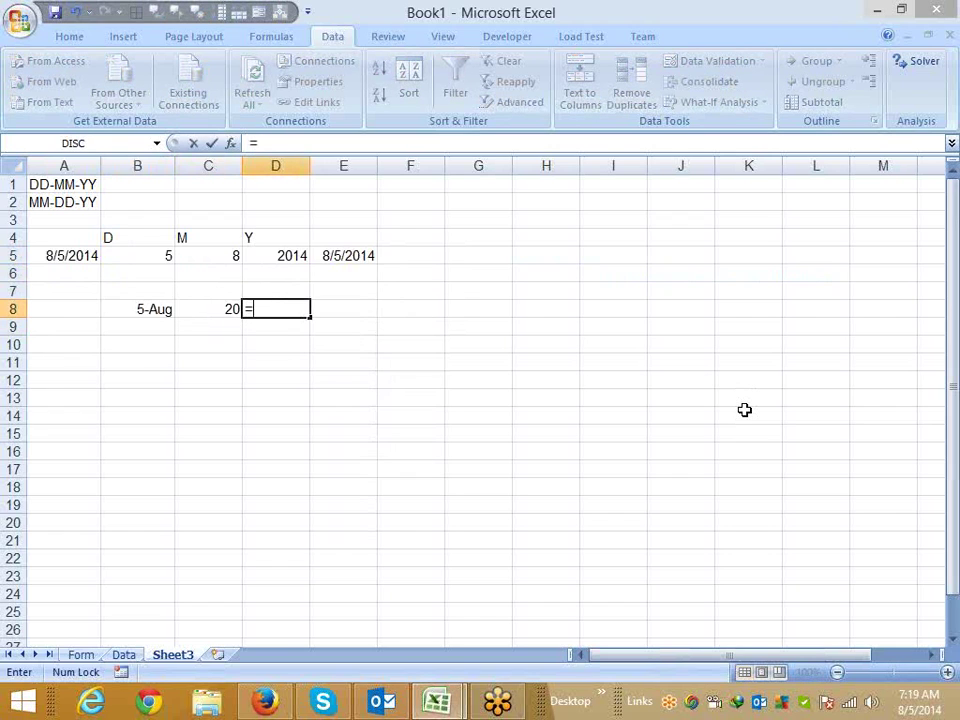
key("Left")
key("Left")
type("+")
key("Left")
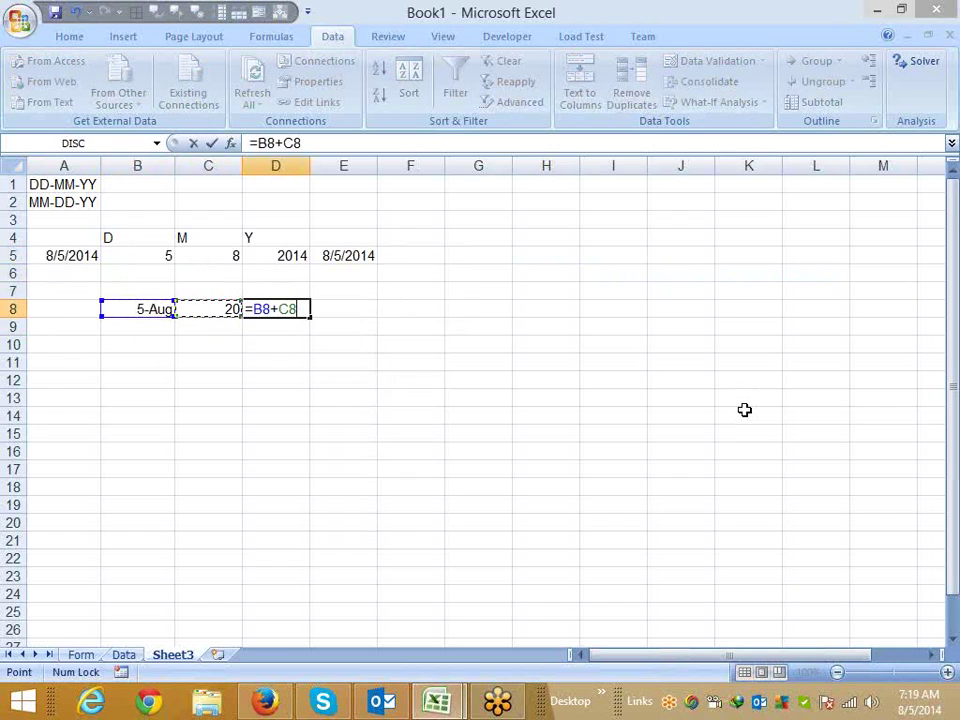
key("Return")
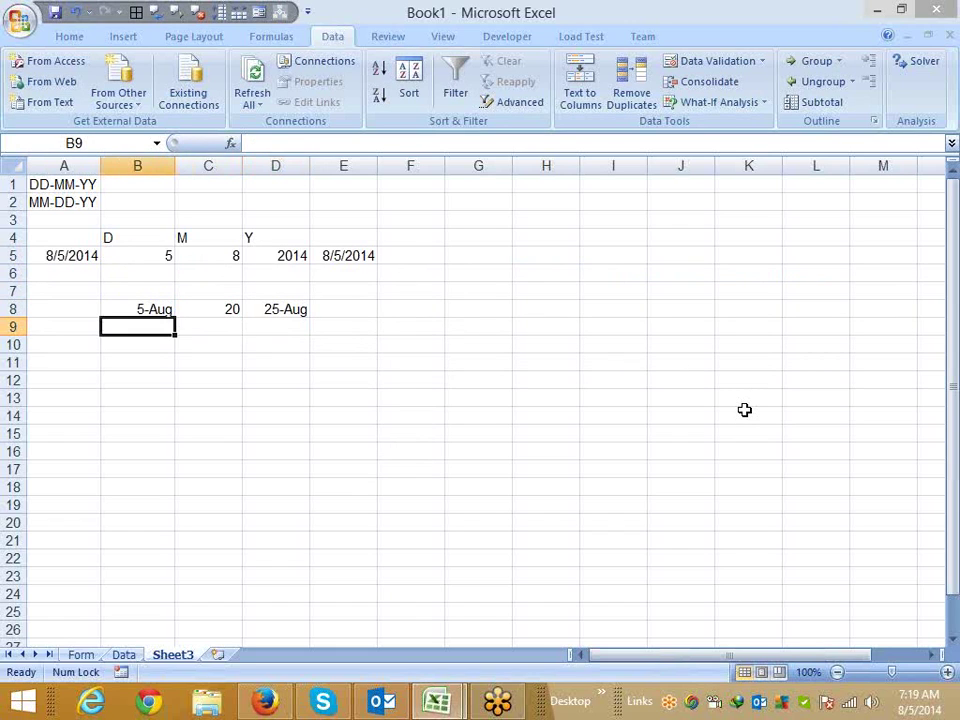
- Copy 5-Aug down into B9 and enter 6 months in C9
key("ctrl+d")
key("Right")
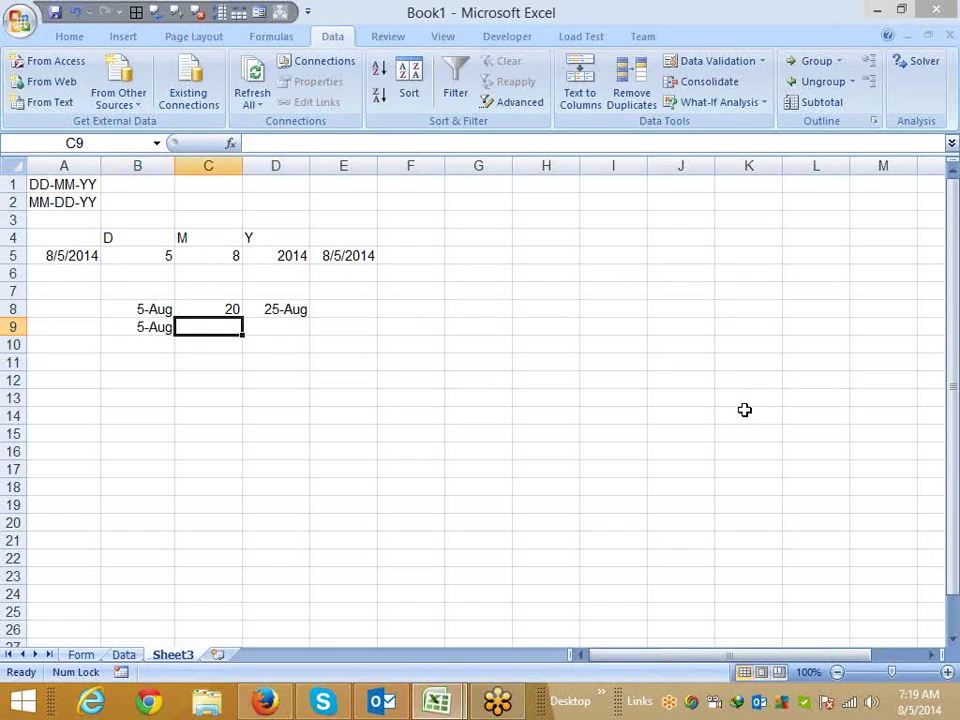
type("6")
key("Return")
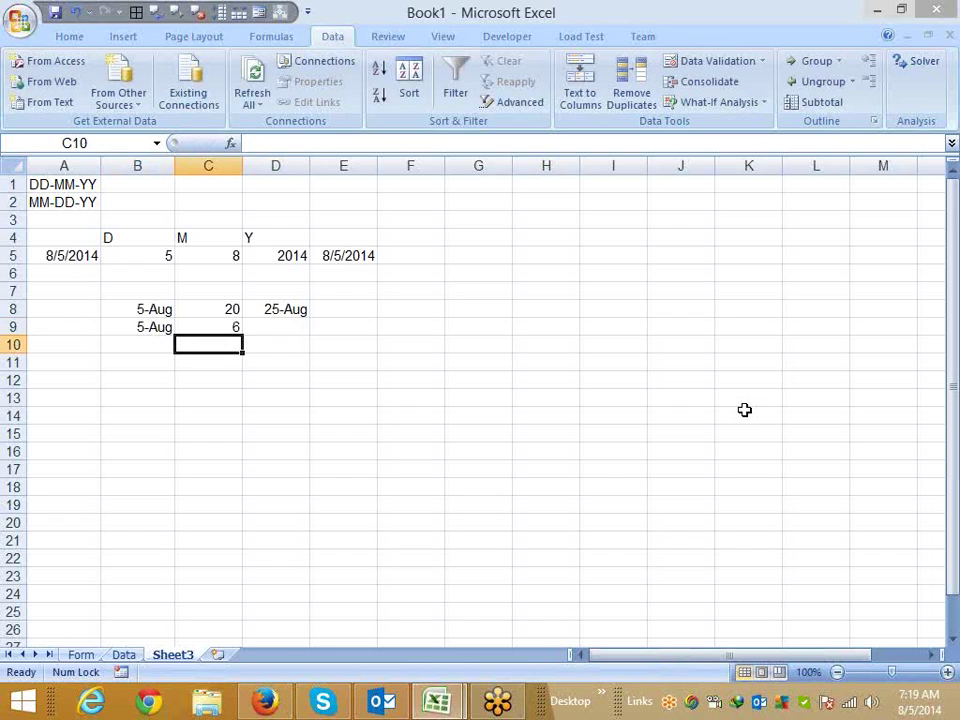
key("Up")
key("Right")
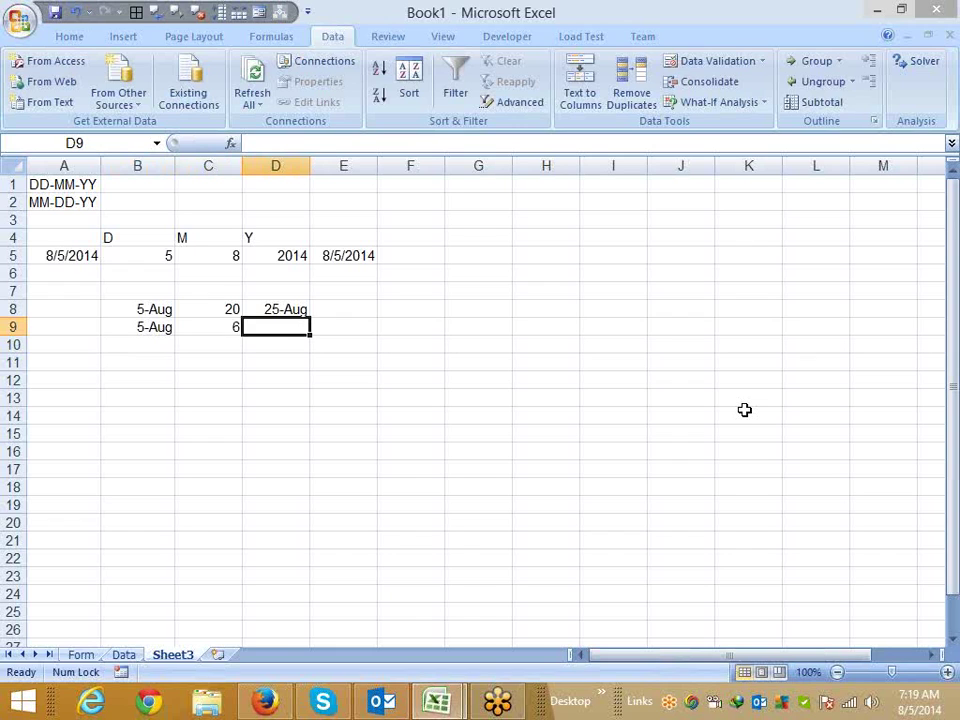
- Enter =EDATE(B9,C9) in D9 and format the result as a date
type("=")
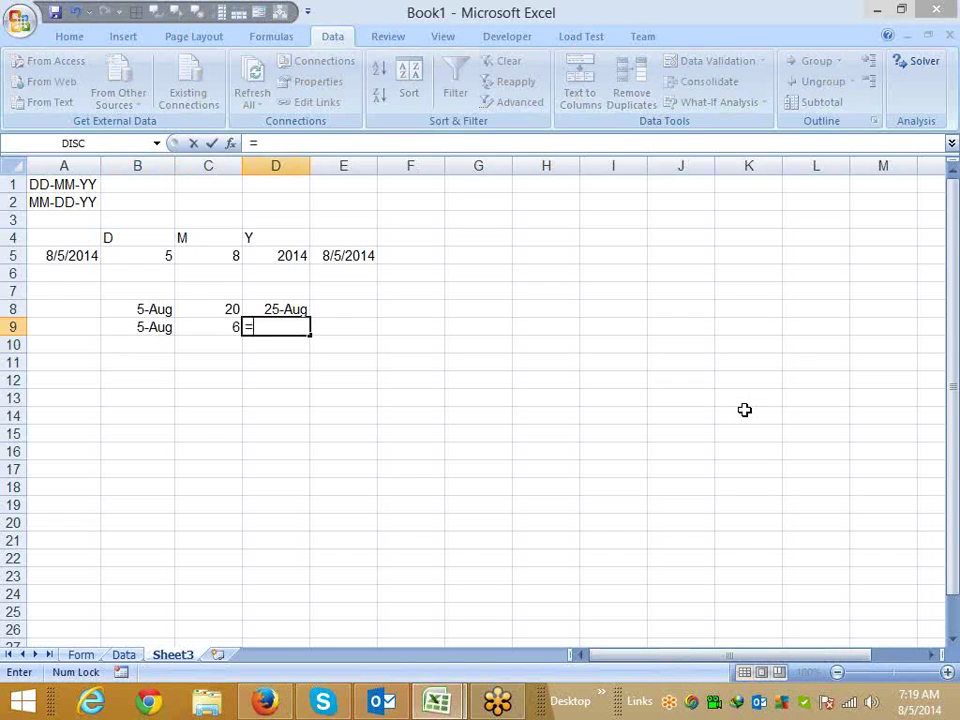
type("ed")
key("Tab")
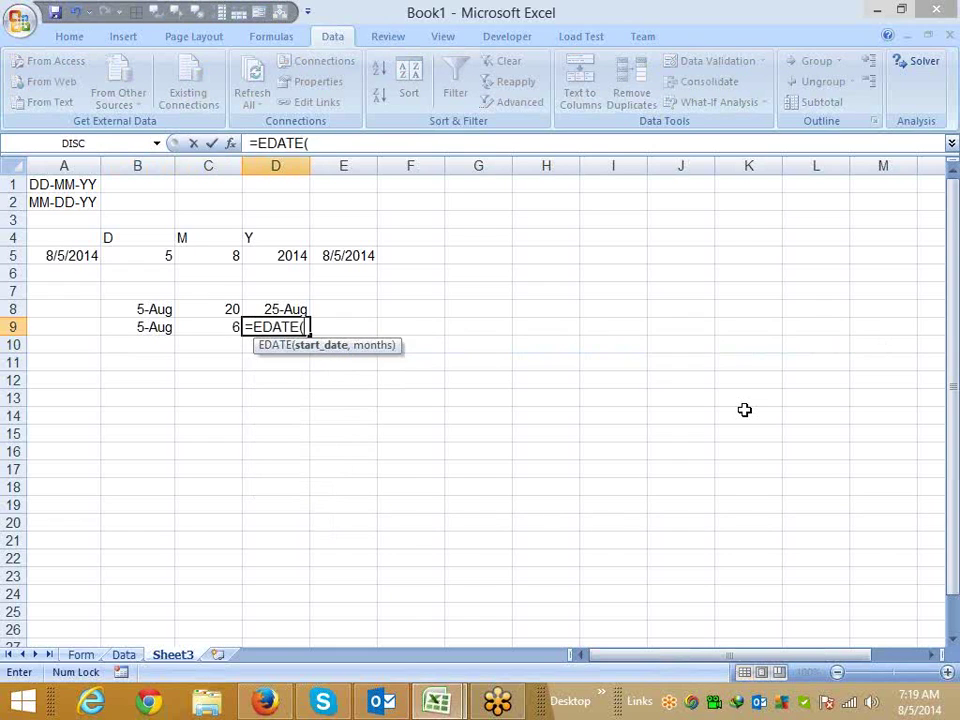
key("Left")
key("Left")
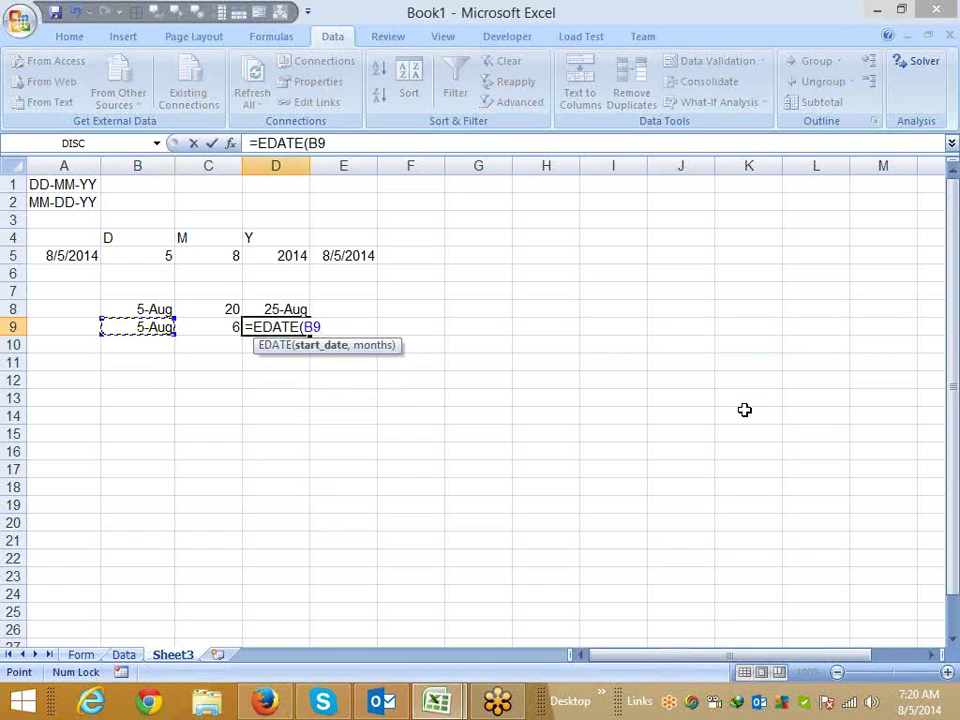
type(",")
key("Left")
key("Return")
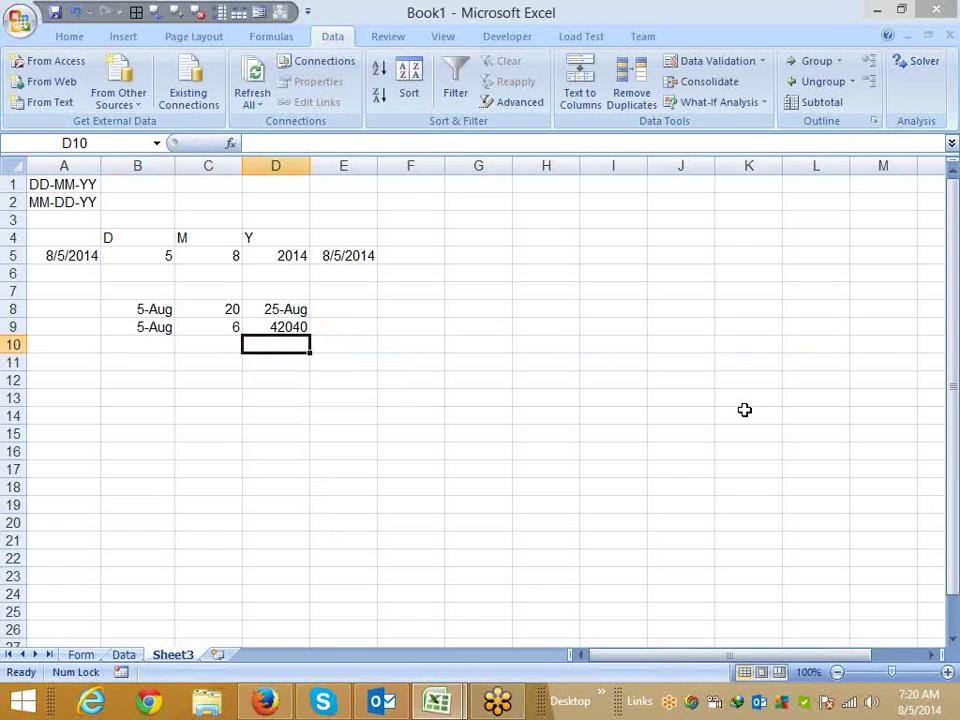
key("Up")
key("ctrl+shift+3")
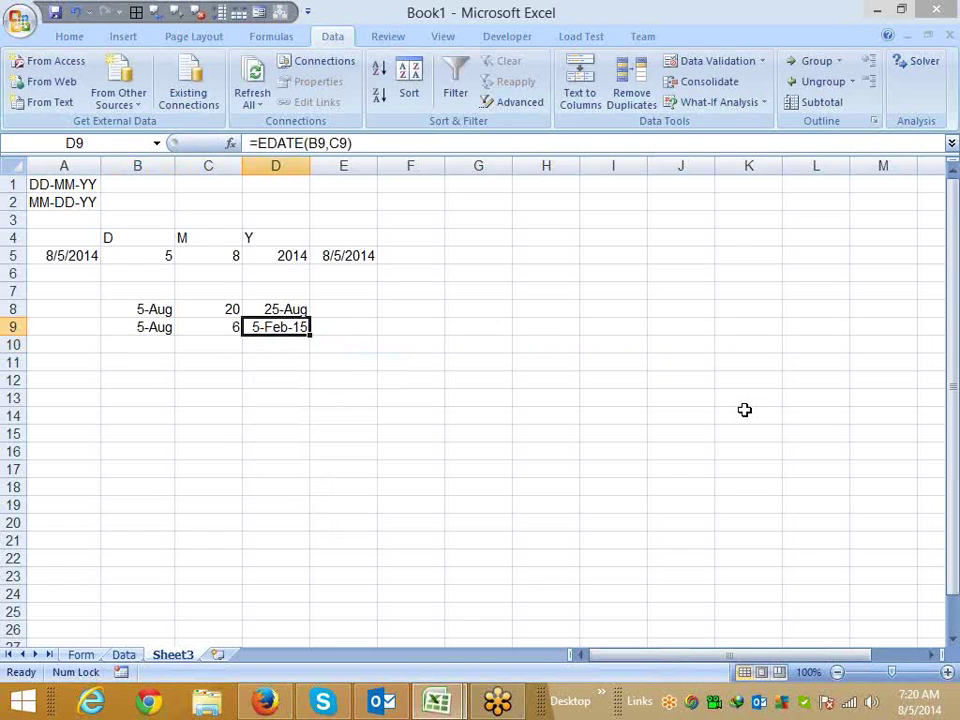
- Change the month count in C9 to -6 so D9 shows 5-Feb-14
key("Left")
type("-")
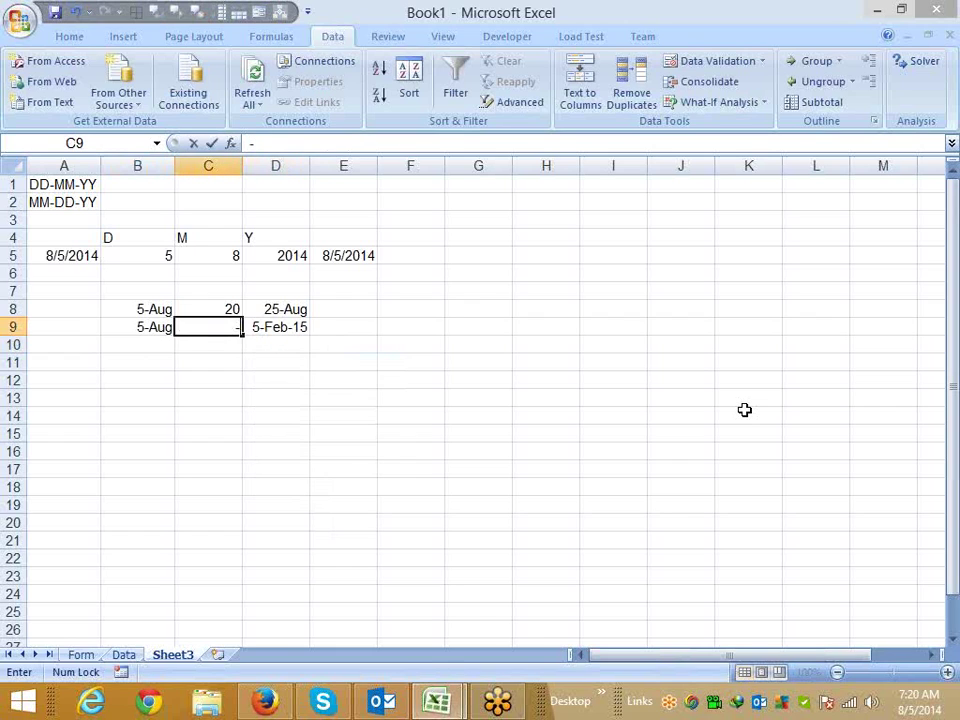
type("6")
key("Return")
key("Up")
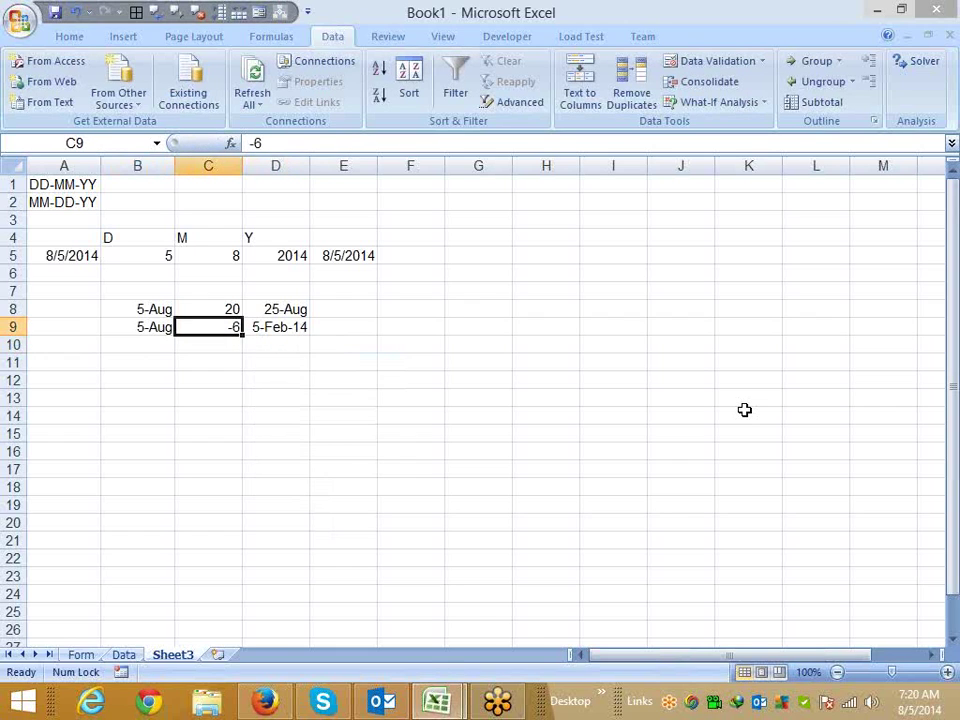
key("Right")
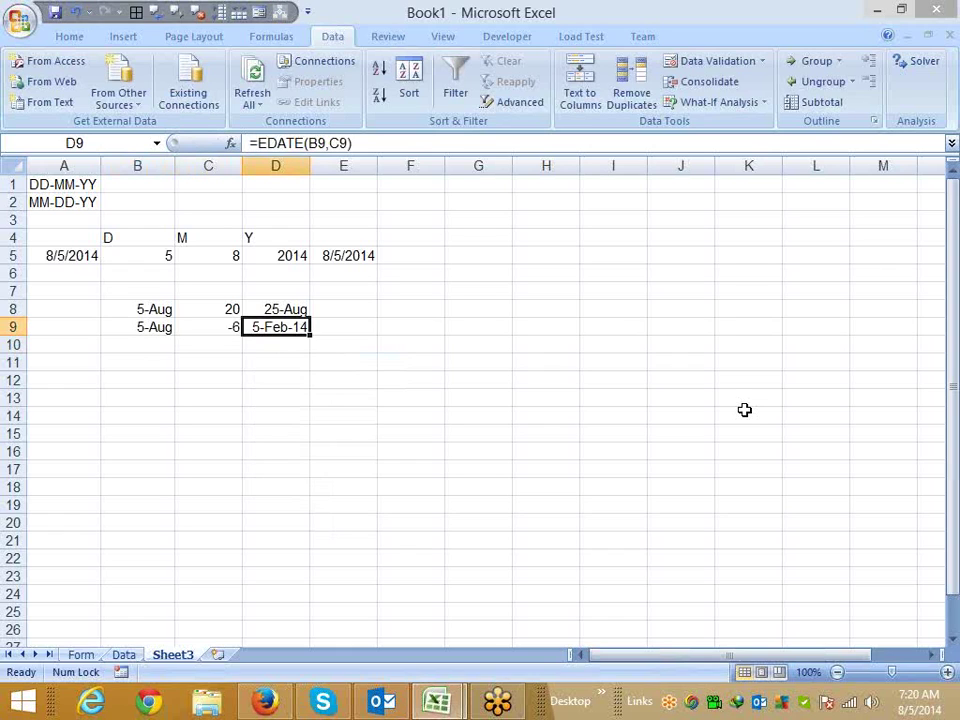
- Review the D8 and D9 results, then move down to row 11
key("Up")
key("Left")
key("Right")
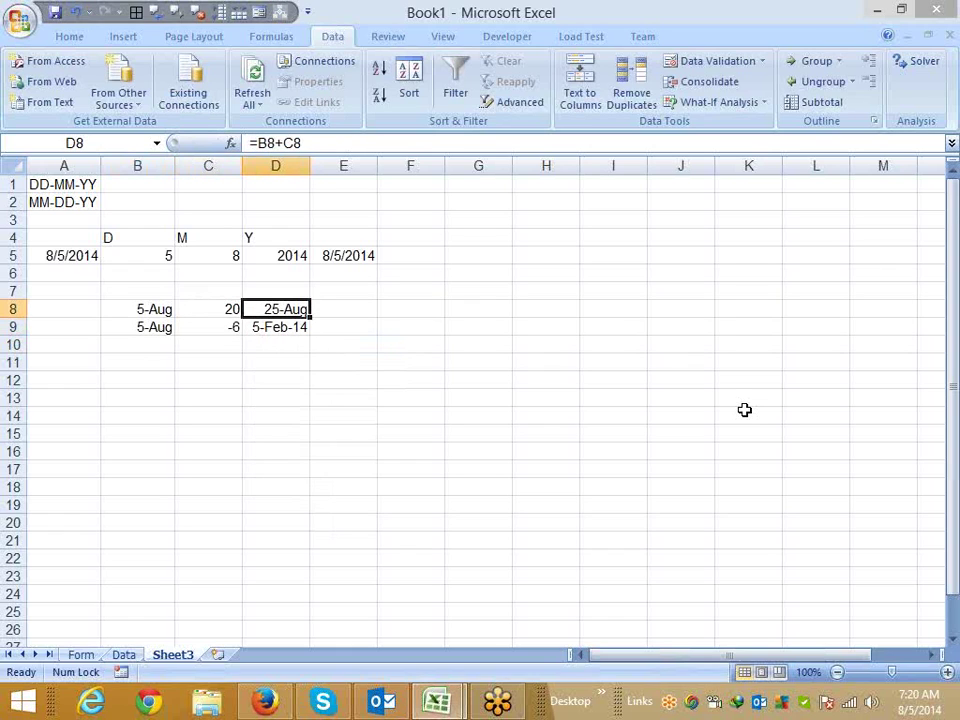
key("Down")
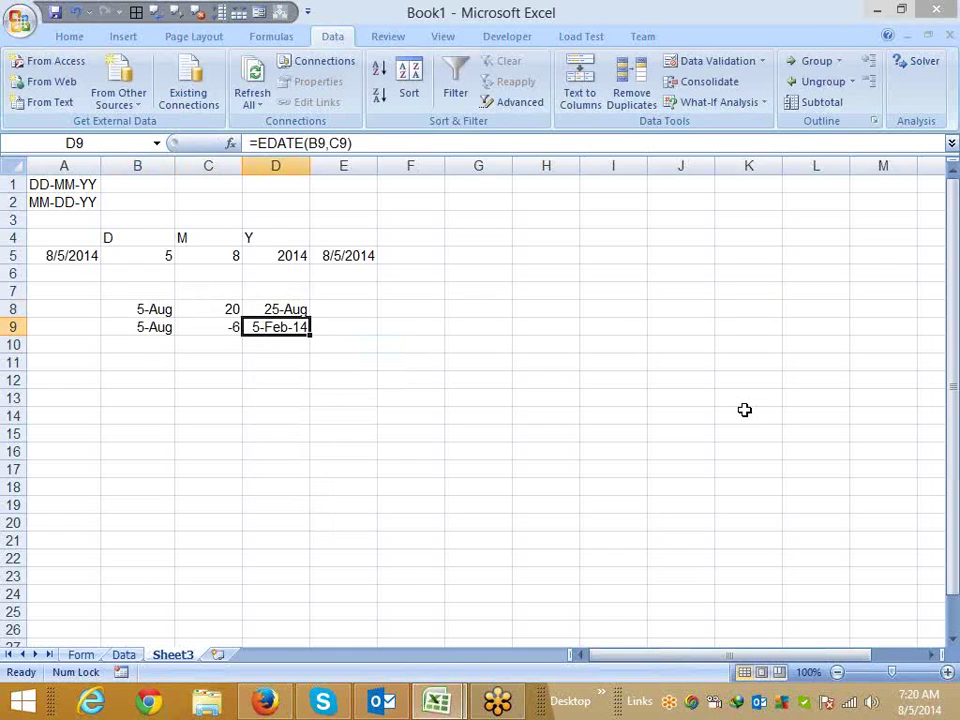
key("Down")
key("Down")
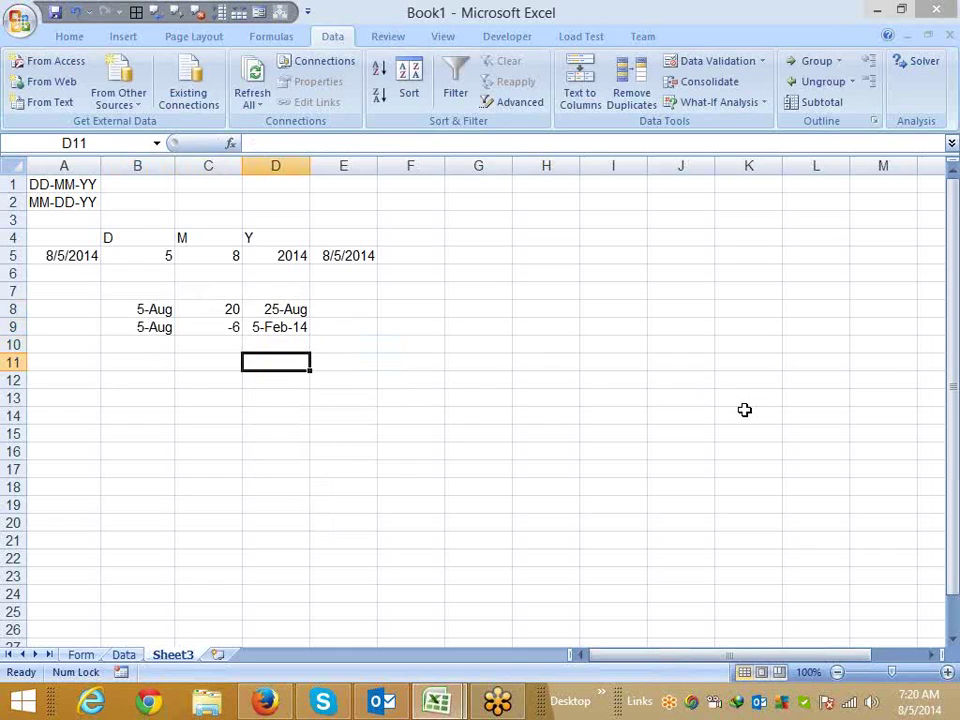
key("Left")
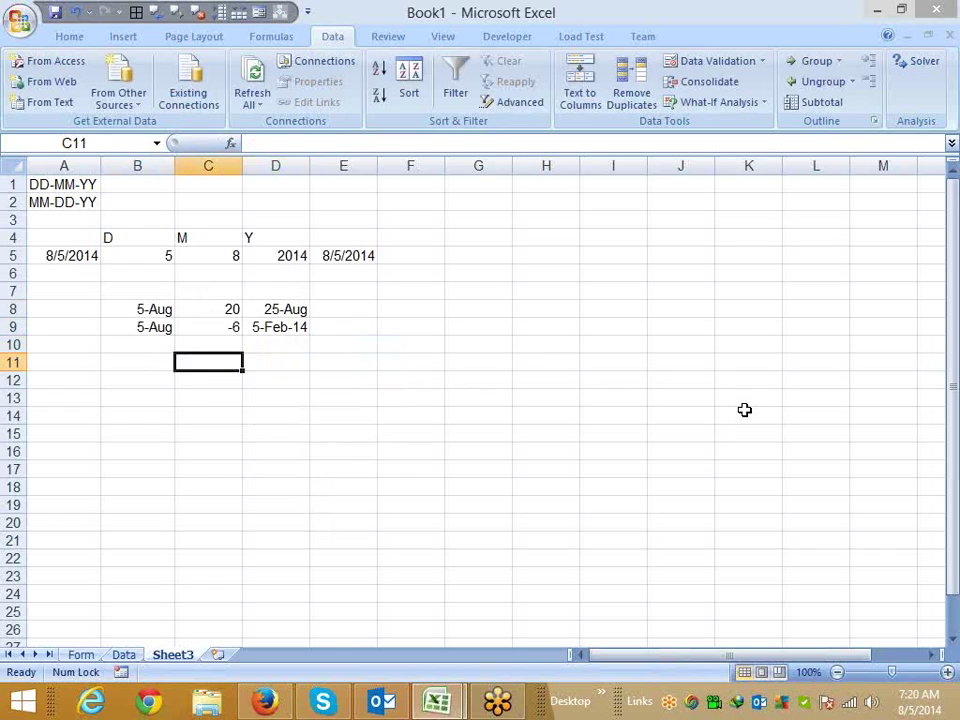
key("Left")
key("Down")
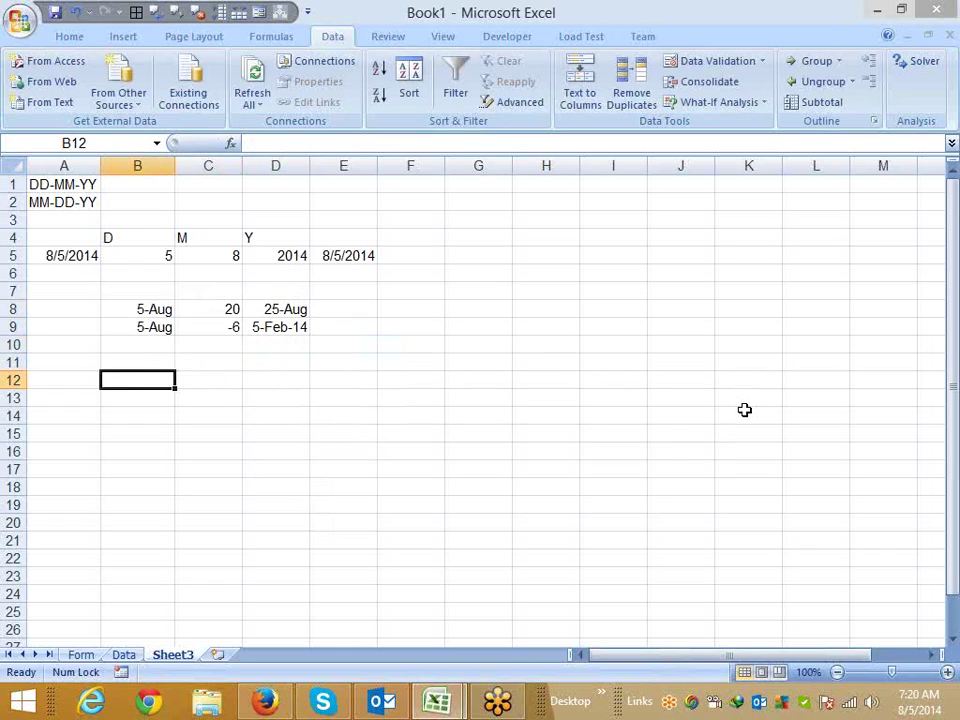
key("Up")
key("Up")
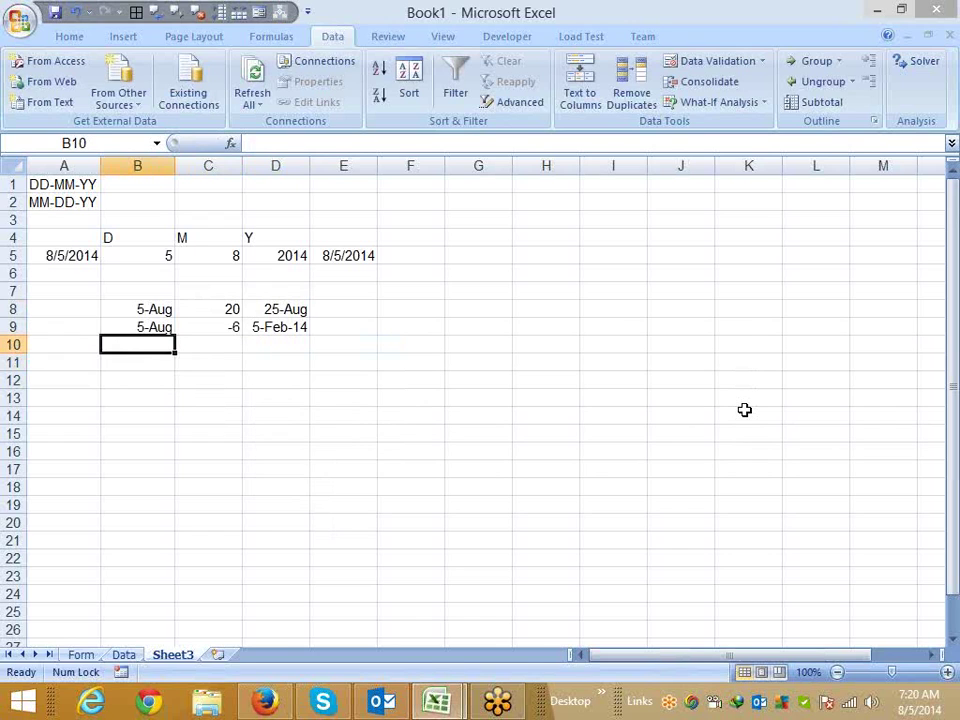
- Insert today's date 8/5/2014 in B11 and the numbers 2, 11, 27 in C11:E11
key("Down")
key("ctrl+semicolon")
key("Tab")
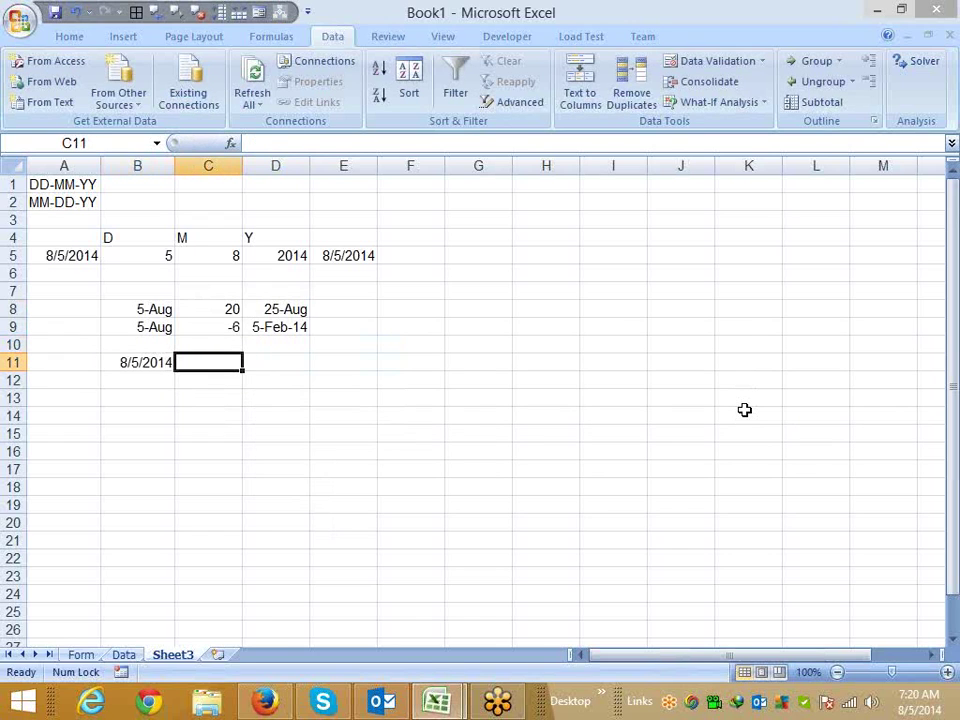
type("2")
key("Tab")
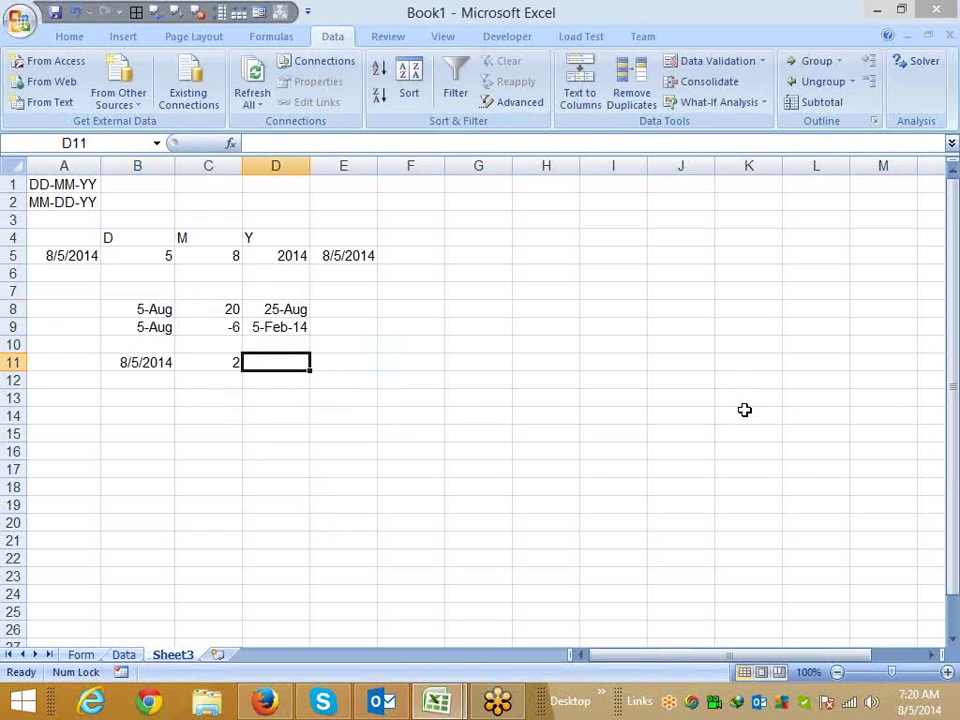
key("Left")
key("Right")
type("11")
key("Tab")
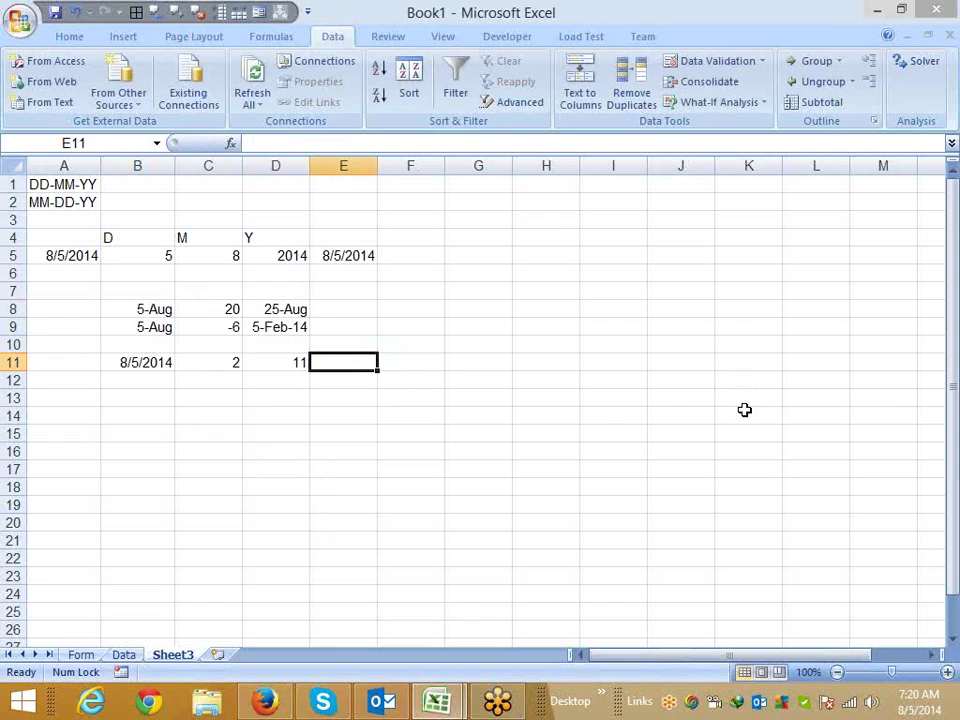
type("27")
key("Tab")
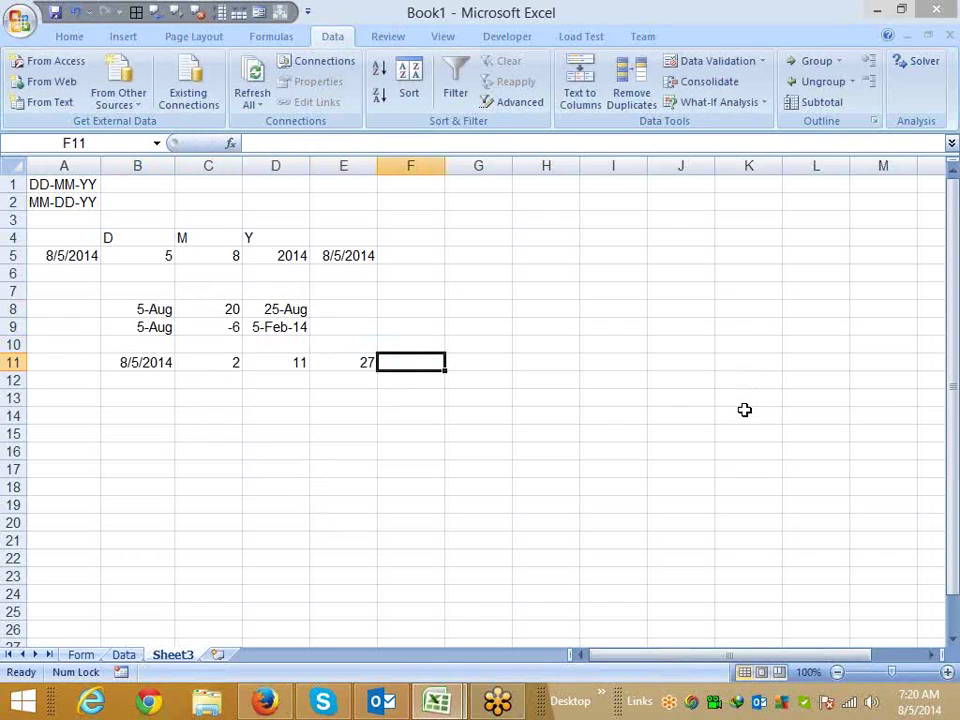
- Review the D8:D9 results and the DATE example in B5:E5, then return to row 11
key("Up")
key("Up")
key("Up")
key("Left")
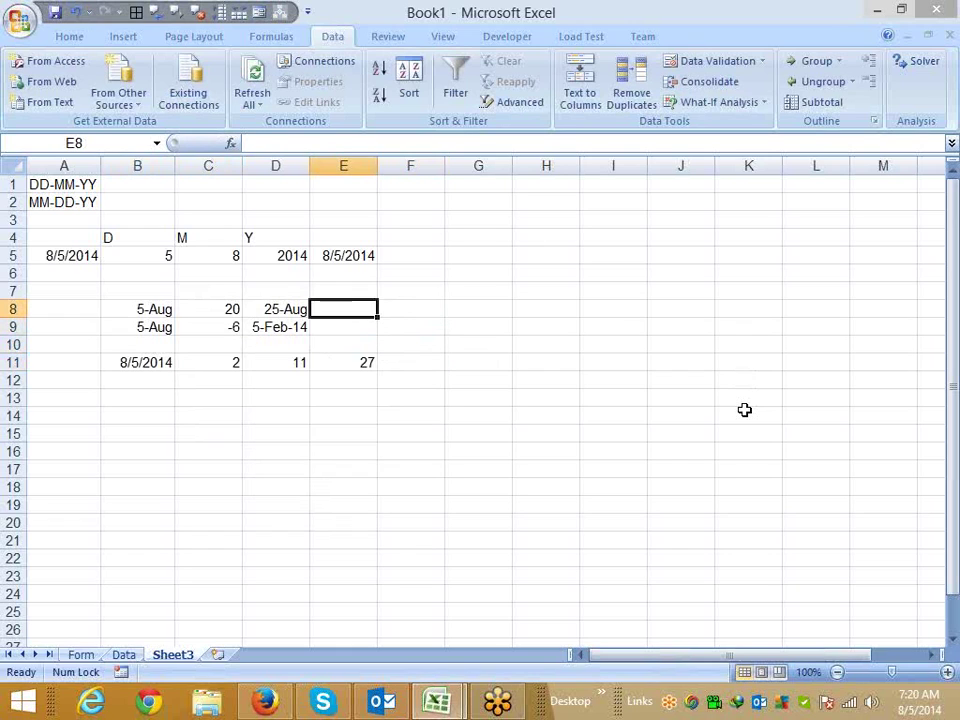
key("Left")
key("shift+Down")
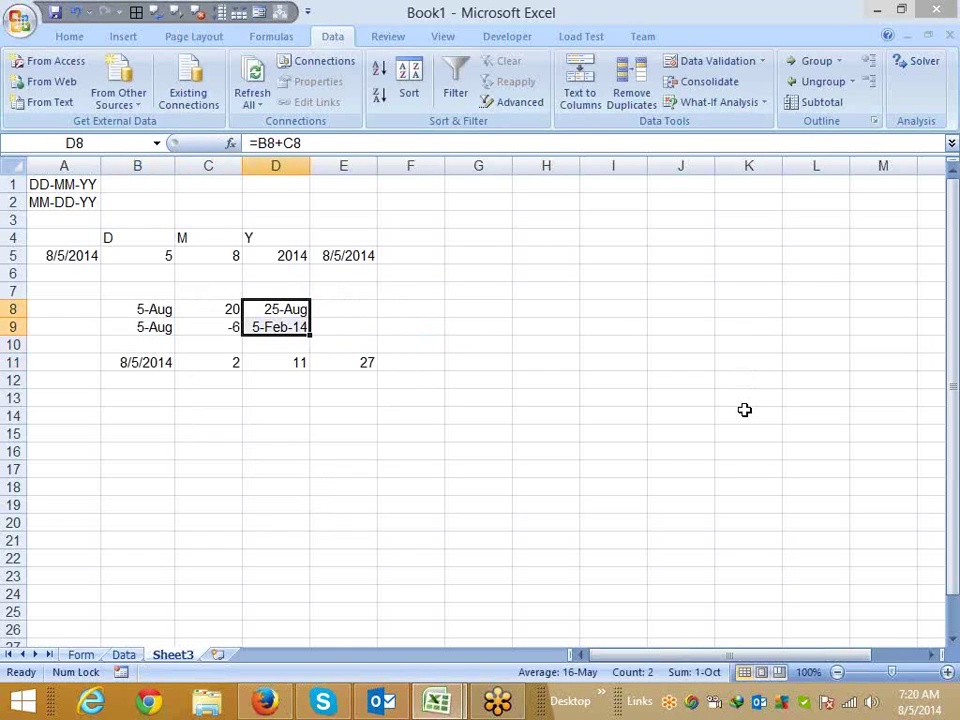
key("Up")
key("Up")
key("Up")
key("Up")
key("Right")
key("Down")
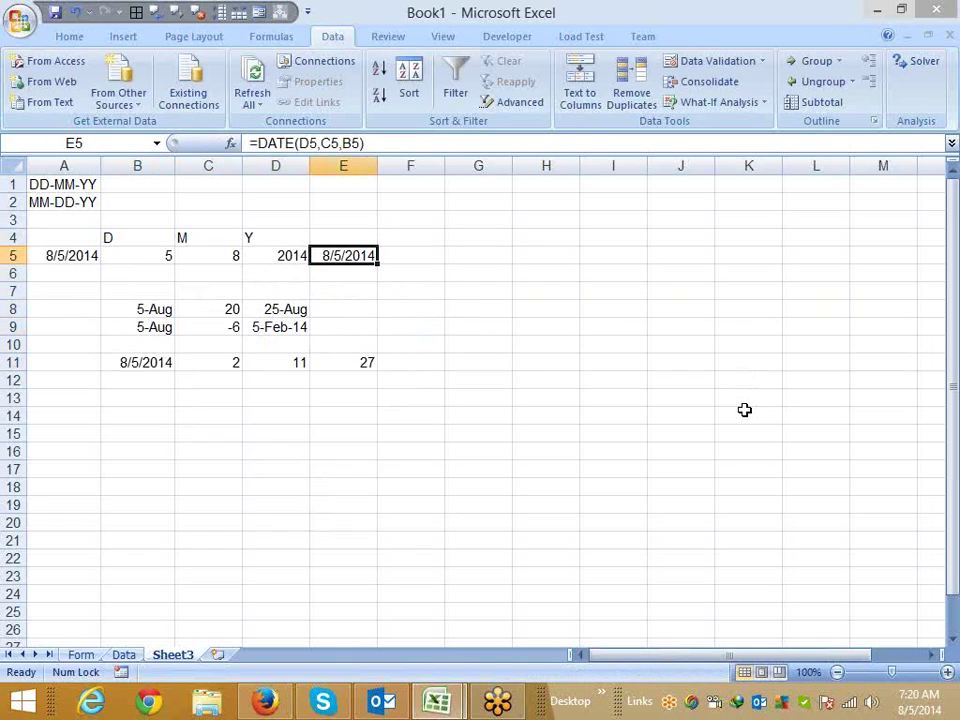
key("shift+Left")
key("shift+Left")
key("shift+Left")
key("Down")
key("Down")
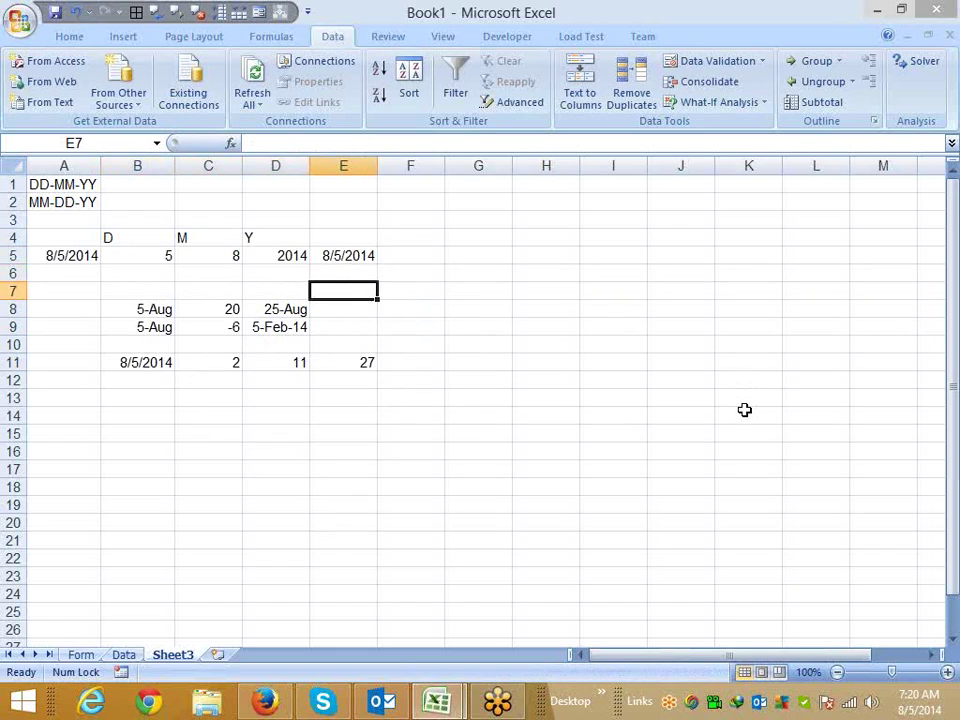
key("Down")
key("Down")
key("Down")
key("Down")
key("Left")
key("Left")
key("Down")
- Enter =YEAR(B11) in C12, showing 2014, after discarding a DAY attempt
type("=")
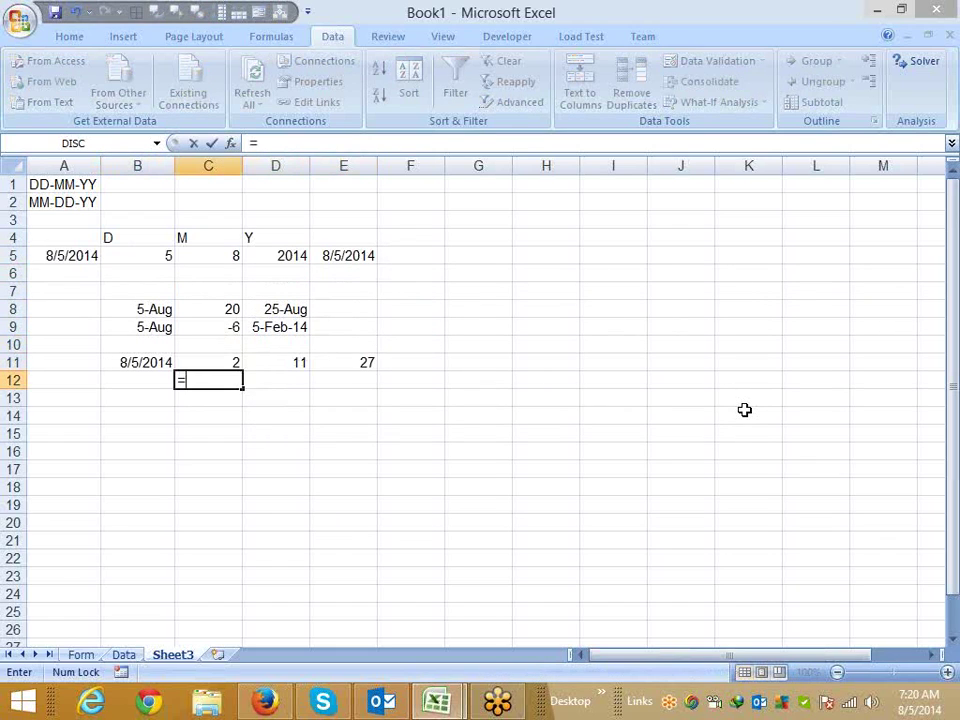
type("day")
key("Tab")
key("Left")
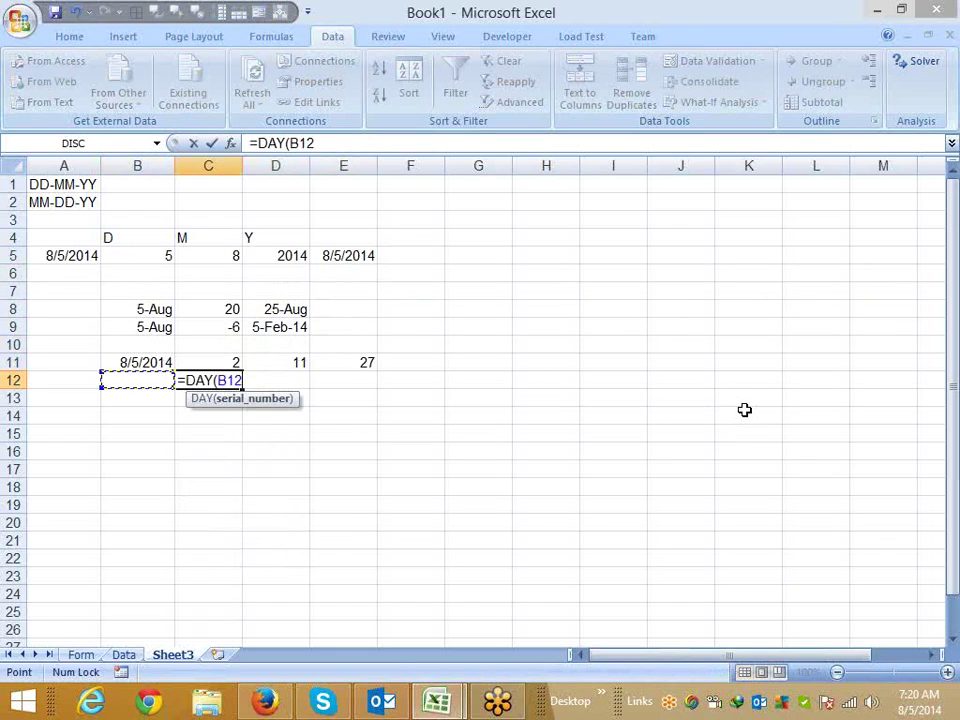
key("Escape")
type("=")
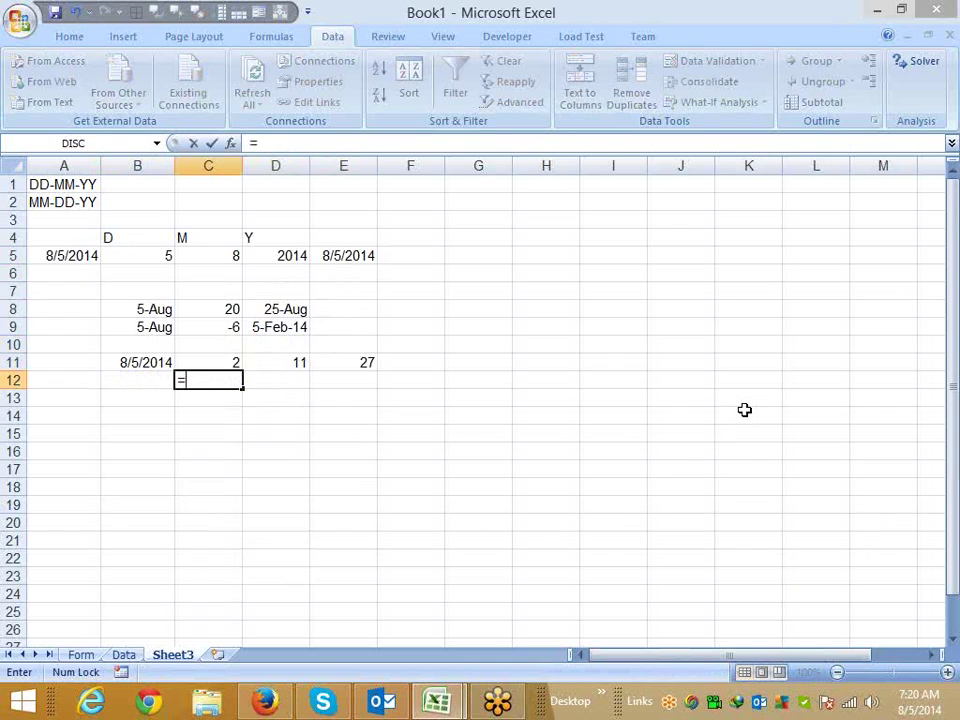
type("ye")
key("Tab")
key("Left")
key("Up")
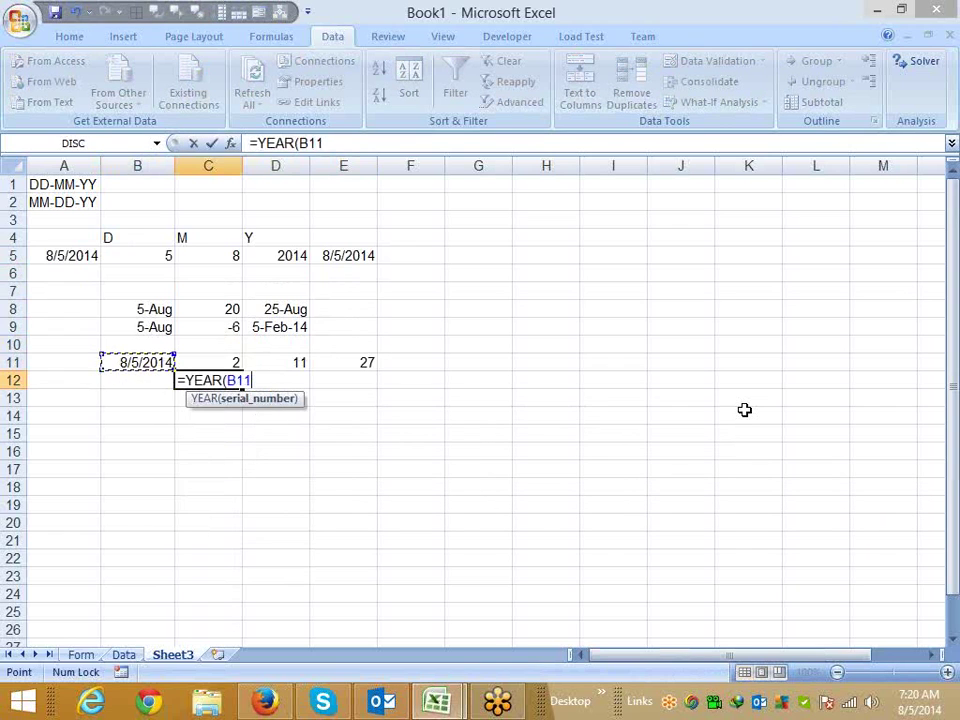
key("Return")
key("Right")
key("Up")
- Enter =MONTH(B11) in D12 and =DAY(B11) in E12, showing 8 and 5
type("=")
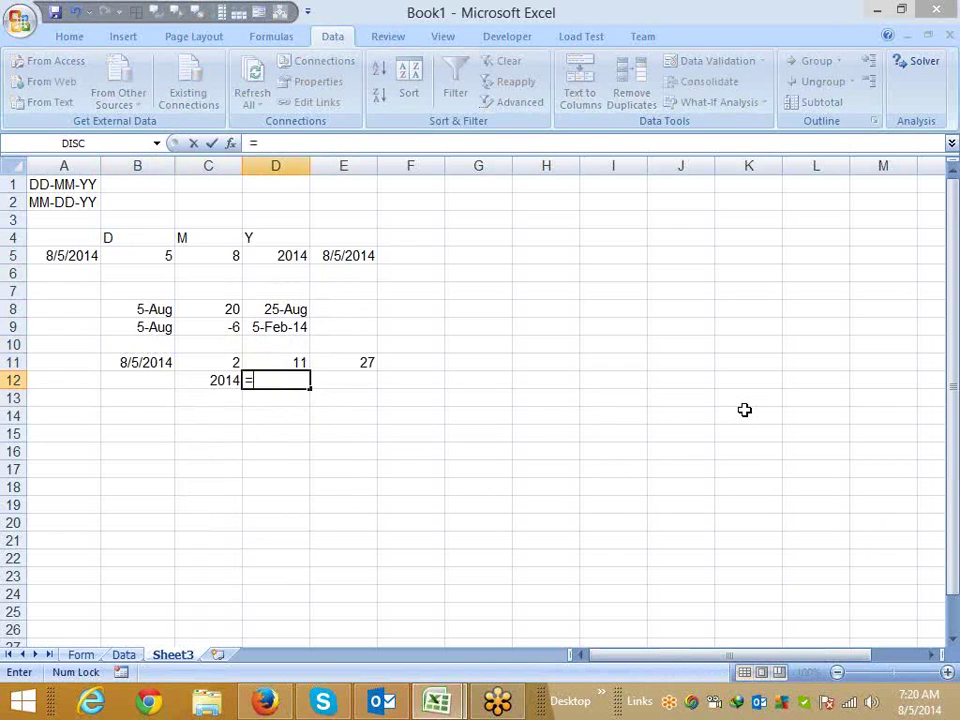
type("mon")
key("Tab")
key("Left")
key("Left")
key("Up")
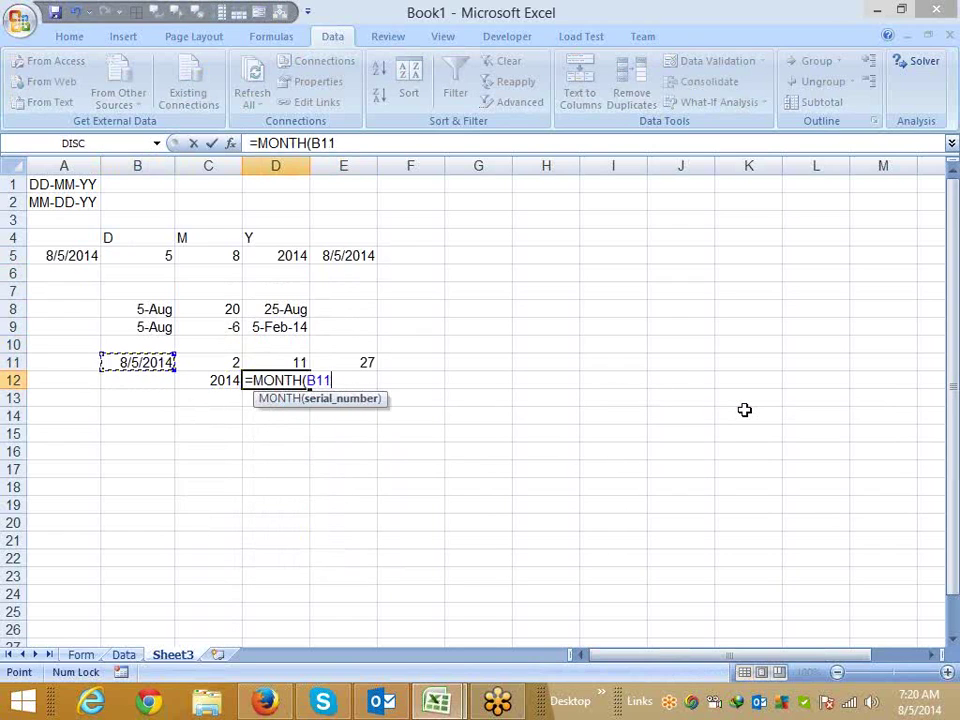
key("Return")
key("Right")
key("Up")
type("=")
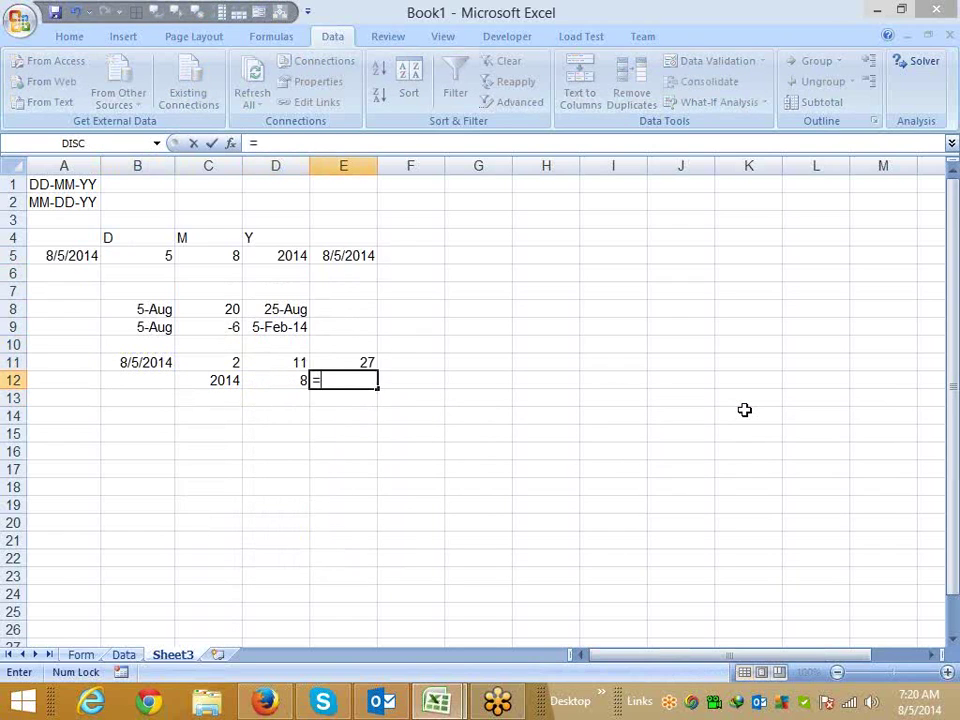
type("day")
key("Tab")
key("Left")
- Add the year values in C13 with =C12+C11, giving 2016
key("Left")
key("Left")
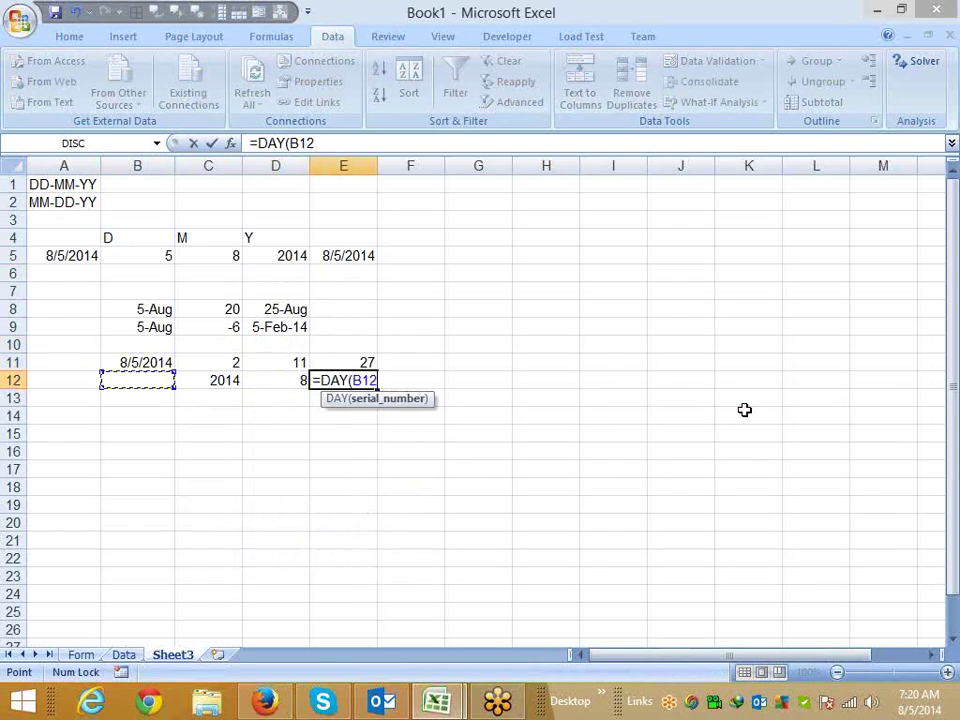
key("Up")
key("Return")
key("Left")
key("Left")
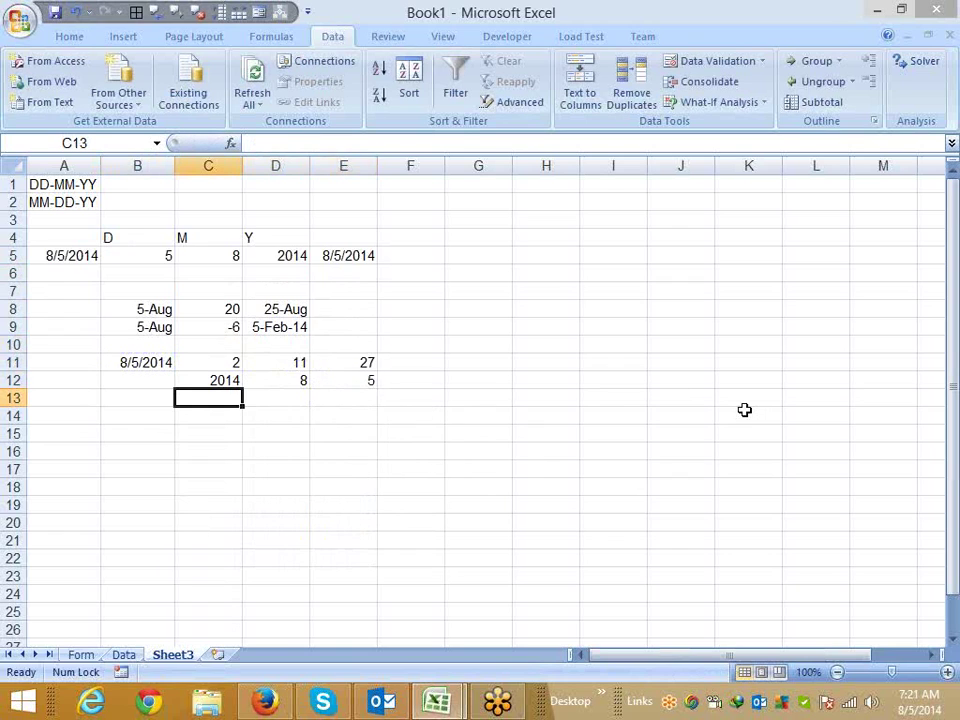
type("=")
key("Up")
type("+")
key("Up")
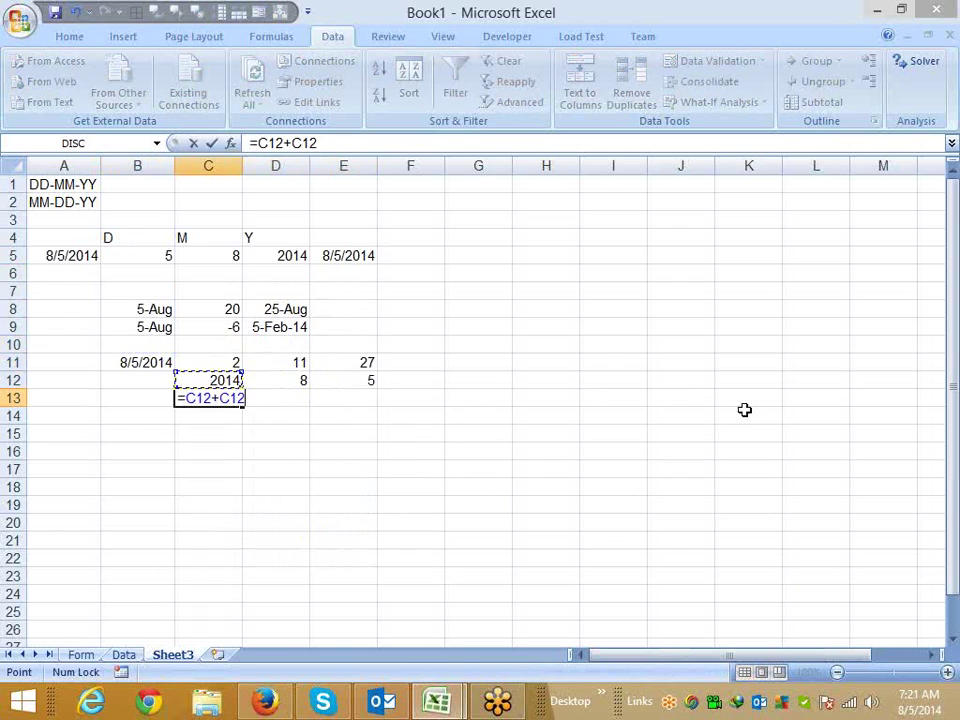
key("Up")
key("Return")
key("Right")
key("Up")
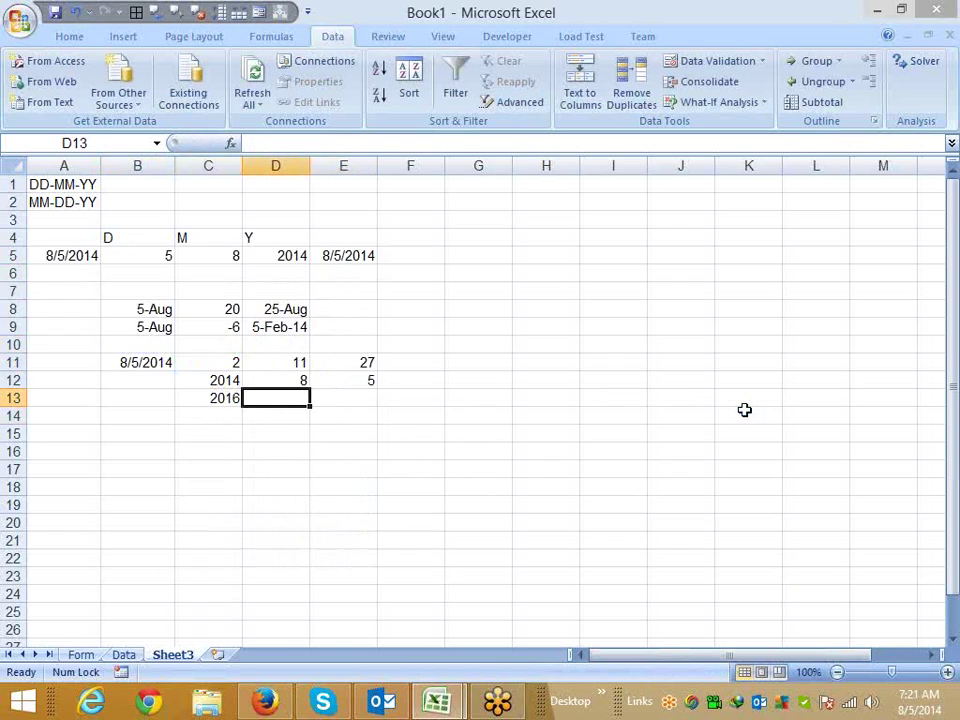
- Enter =D11+D12 in D13 and =E11+E12 in E13, giving 19 and 32
type("=")
key("Up")
key("Up")
type("+")
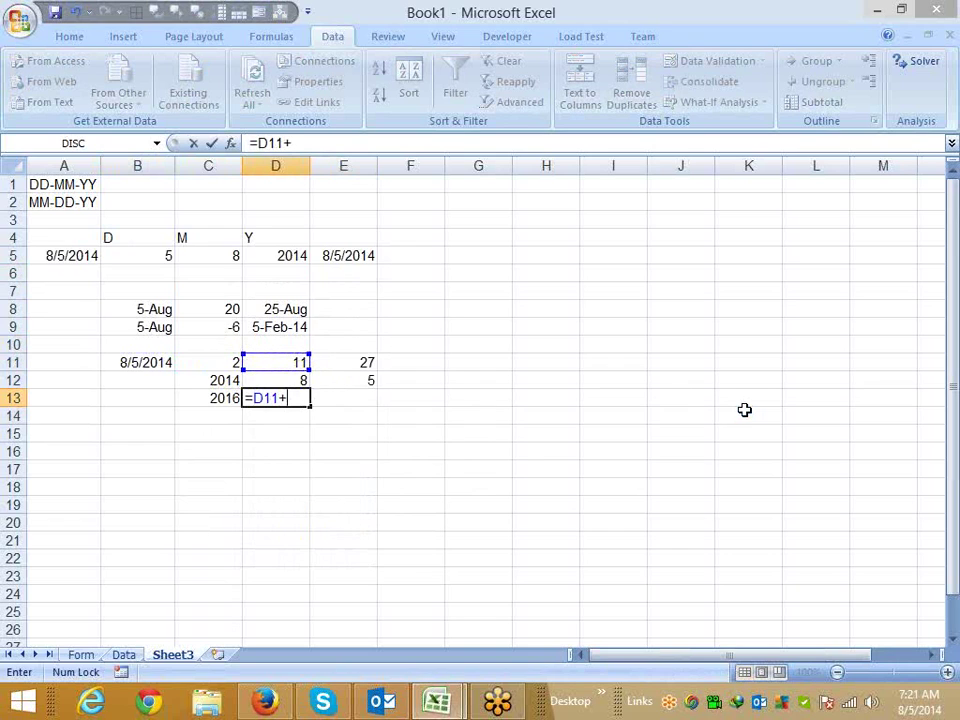
key("Up")
key("Return")
key("Up")
key("Right")
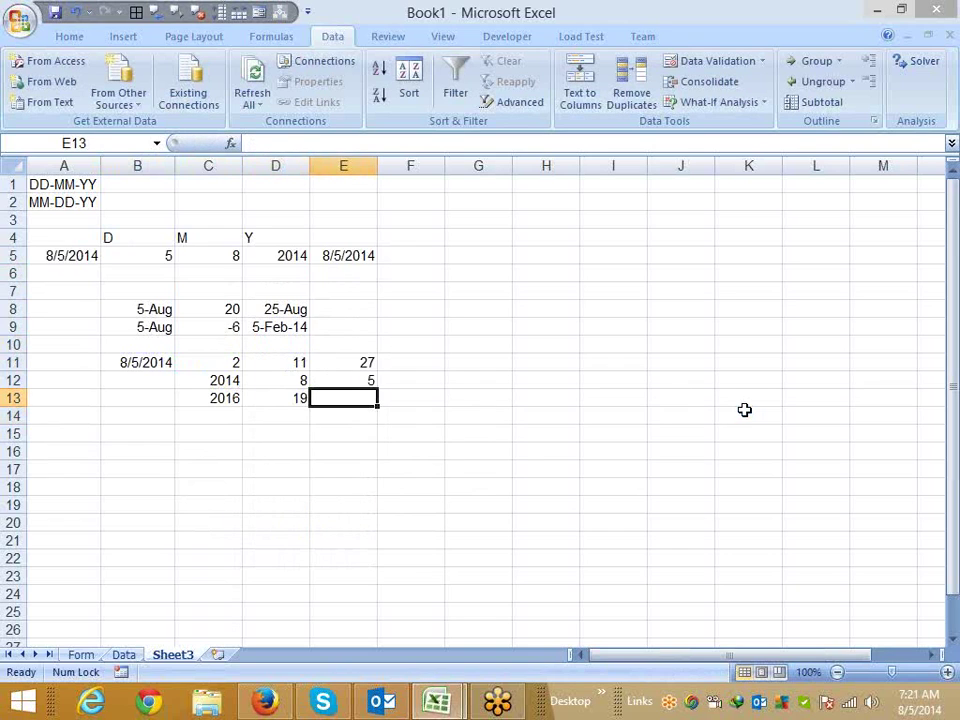
type("=")
key("Up")
key("Up")
type("+")
key("Up")
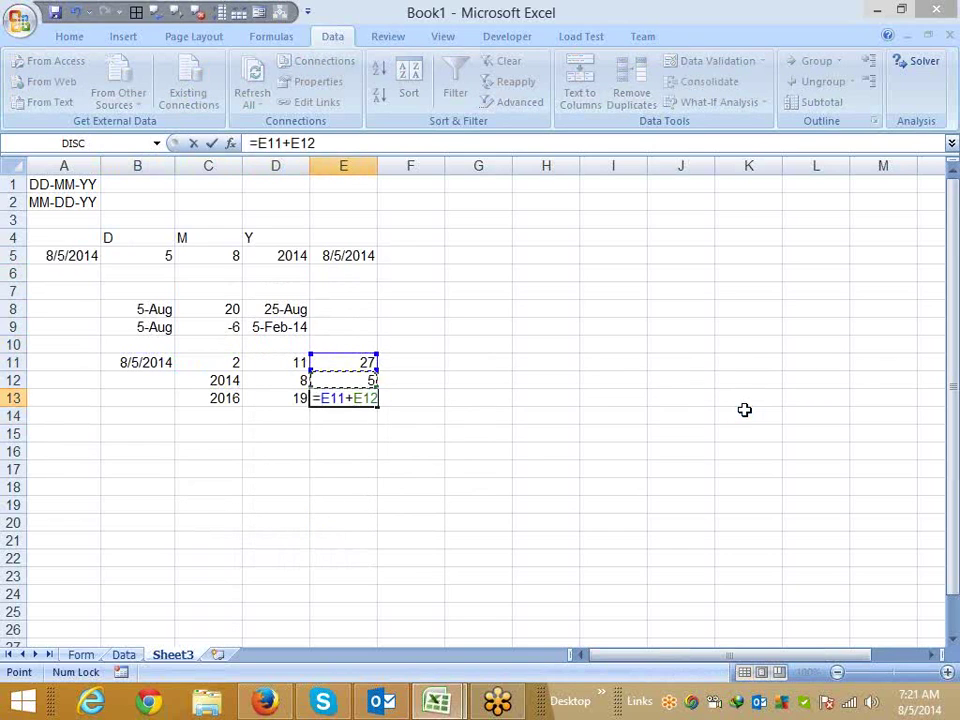
key("Return")
key("Up")
key("Right")
- Enter =DATE(C13,D13,E13) in F13, accepting Excel's suggested formula correction
type("=")
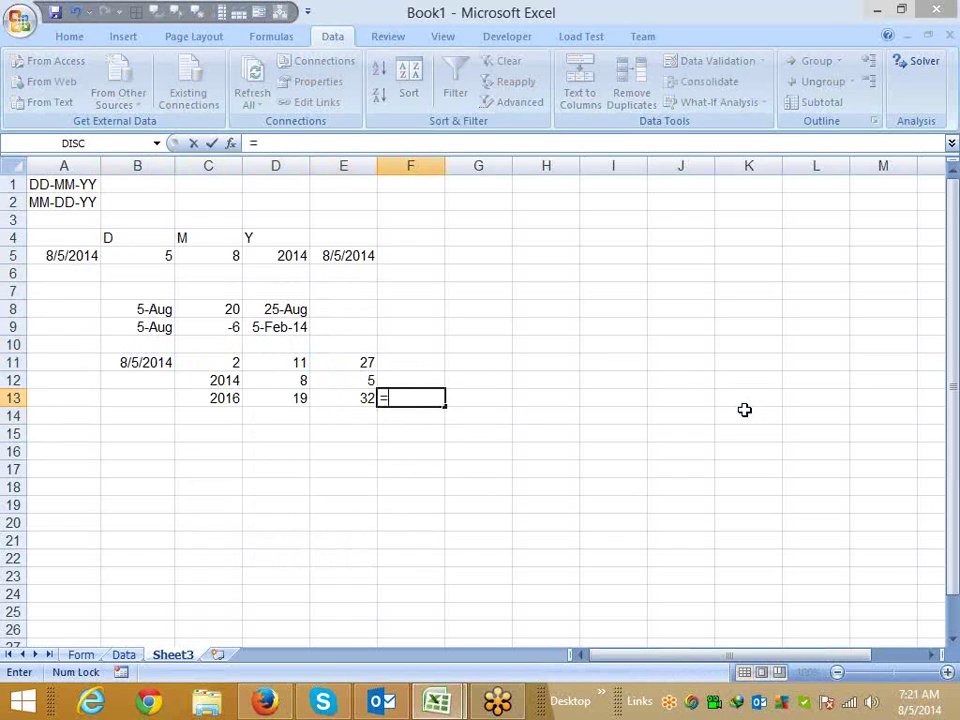
type("day")
key("BackSpace")
key("BackSpace")
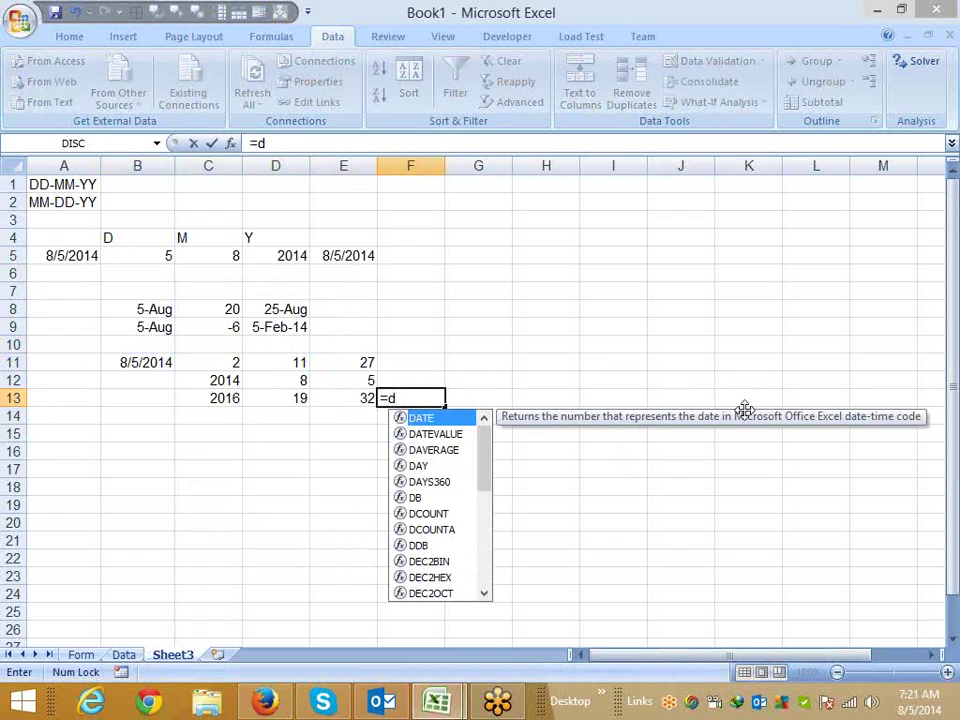
key("Tab")
key("Left")
key("Left")
key("Left")
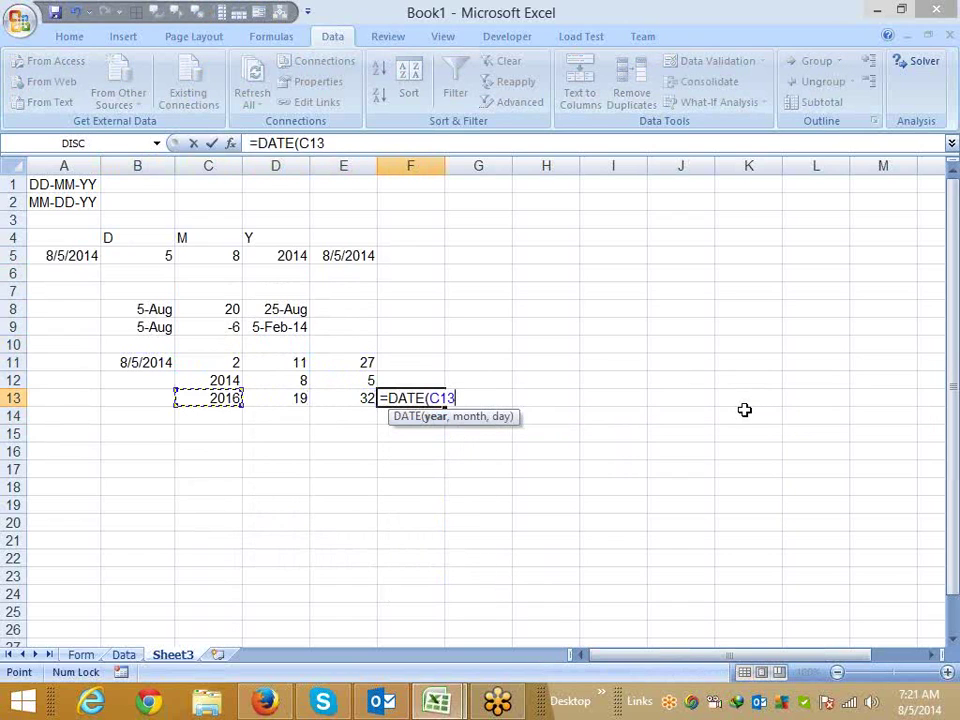
type(",")
key("Left")
key("Left")
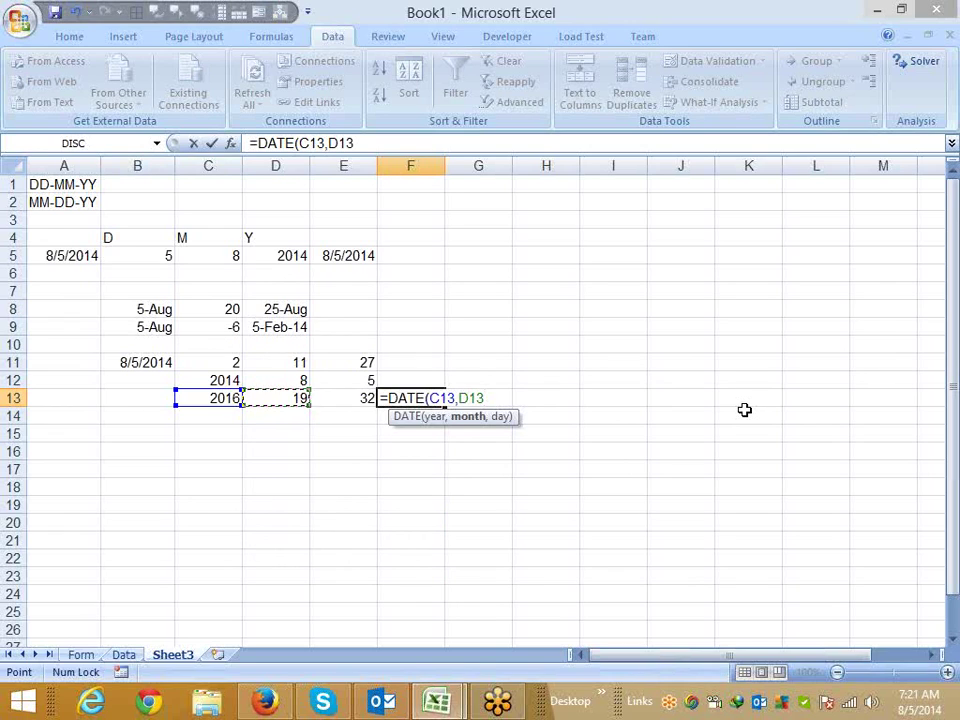
type(",")
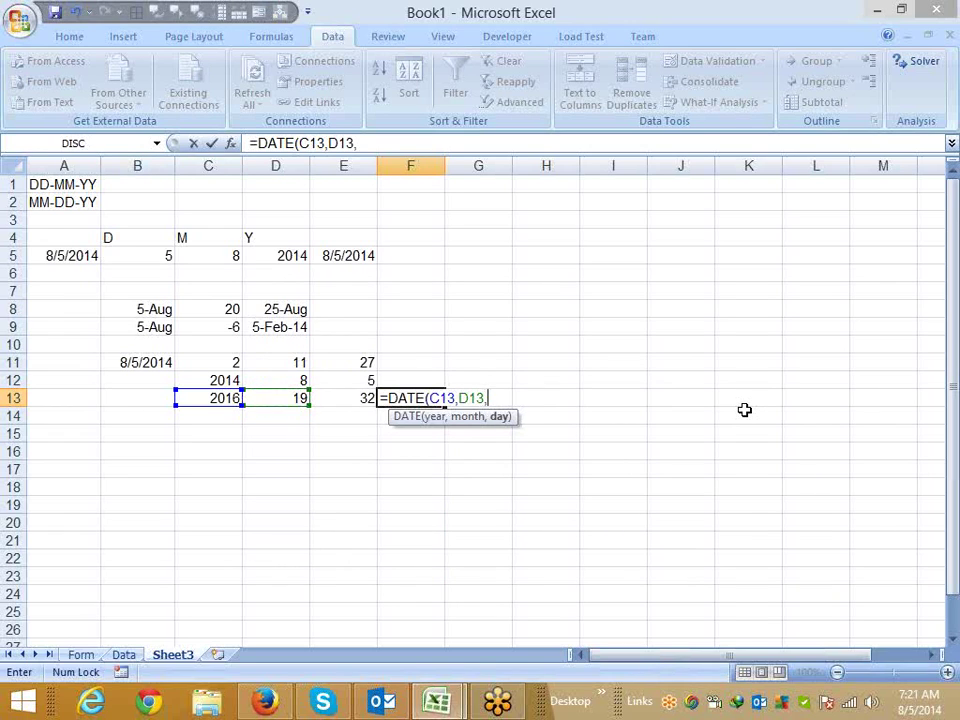
key("Left")
type(",")
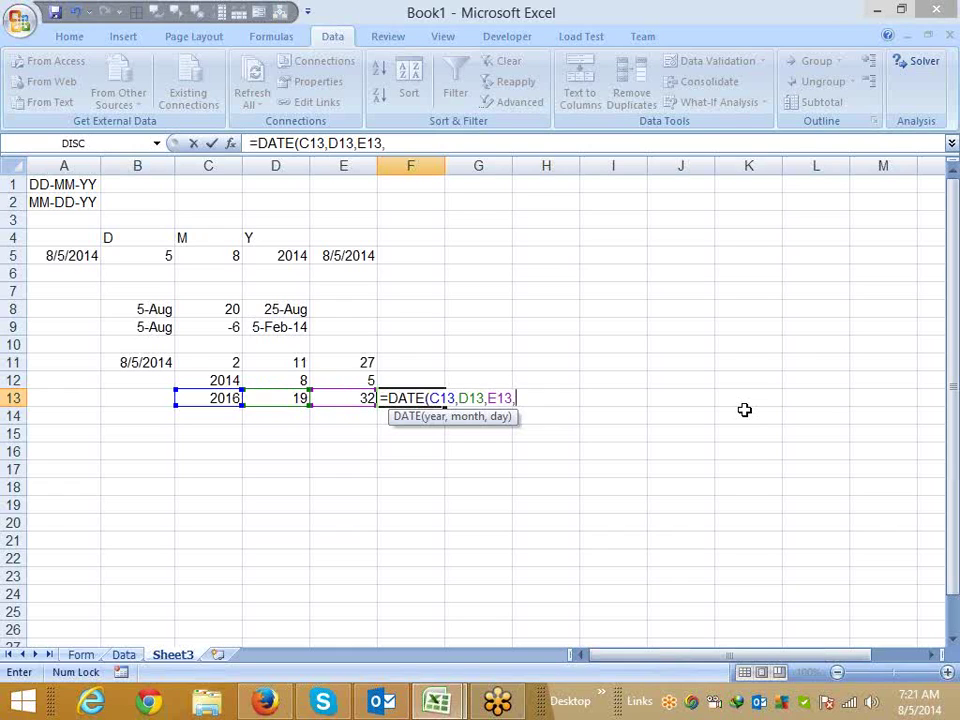
key("Return")
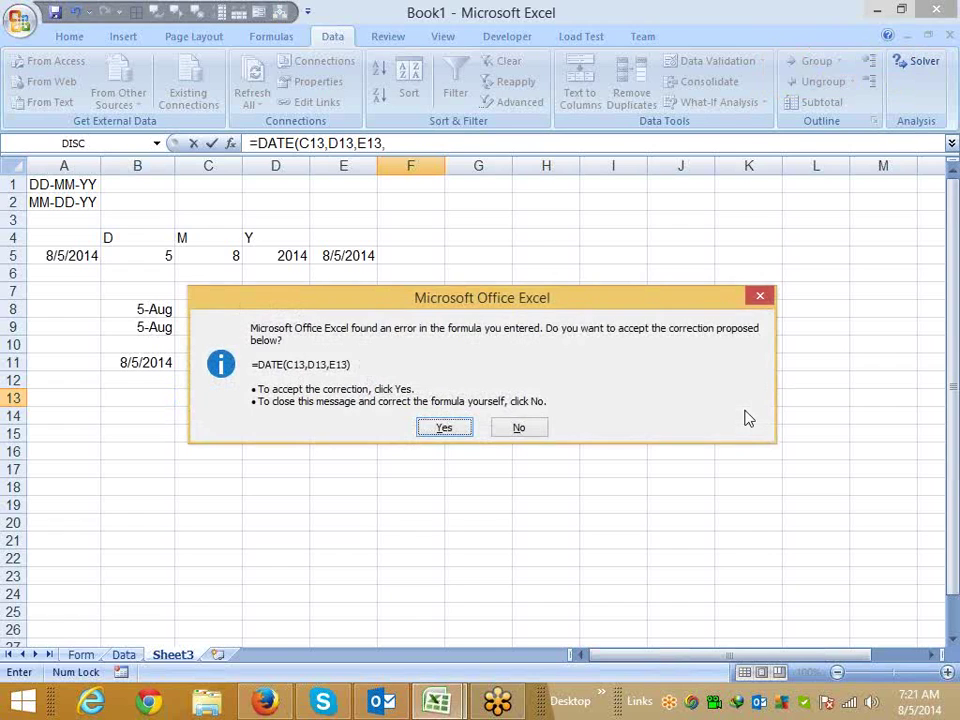
key("Return")
- Format F13 as a date showing 1-Aug-17 and review the row 12–13 values
key("Up")
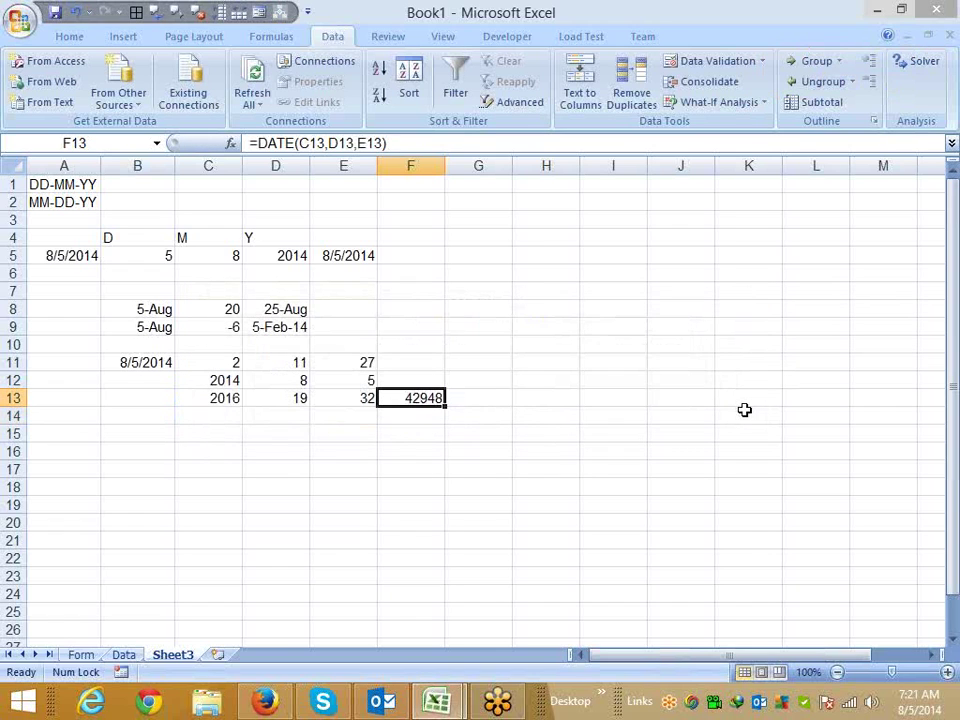
key("ctrl+shift+3")
key("Left")
key("Left")
key("Left")
key("Up")
key("Right")
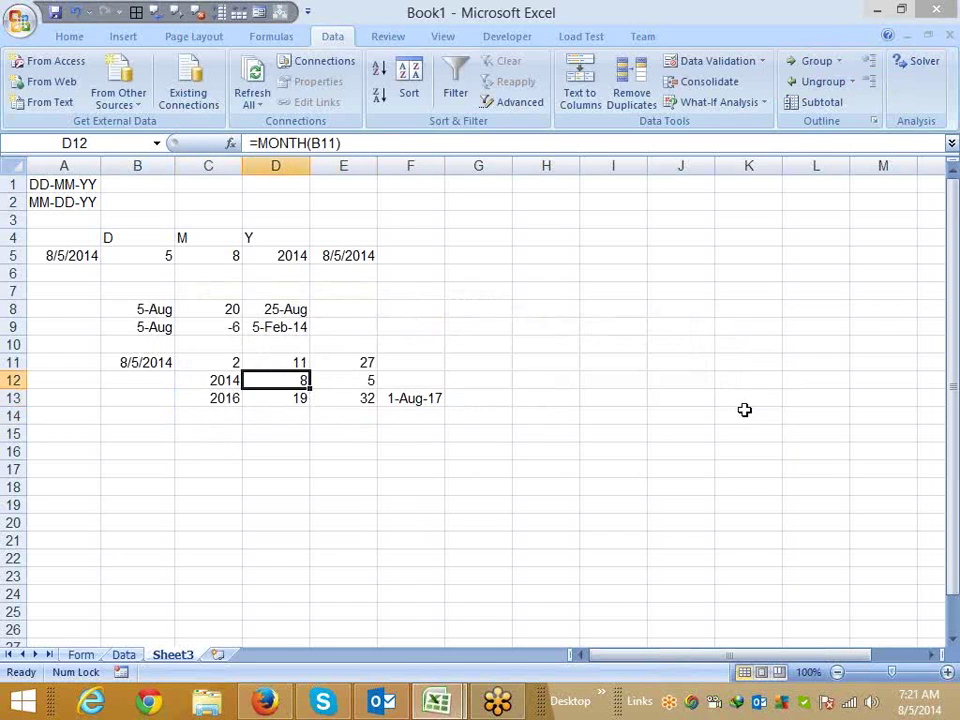
key("Right")
key("Down")
key("Up")
key("Up")
- Start a DATE formula in F11 with YEAR(B11)+2 and MONTH(B11)+11
key("Right")
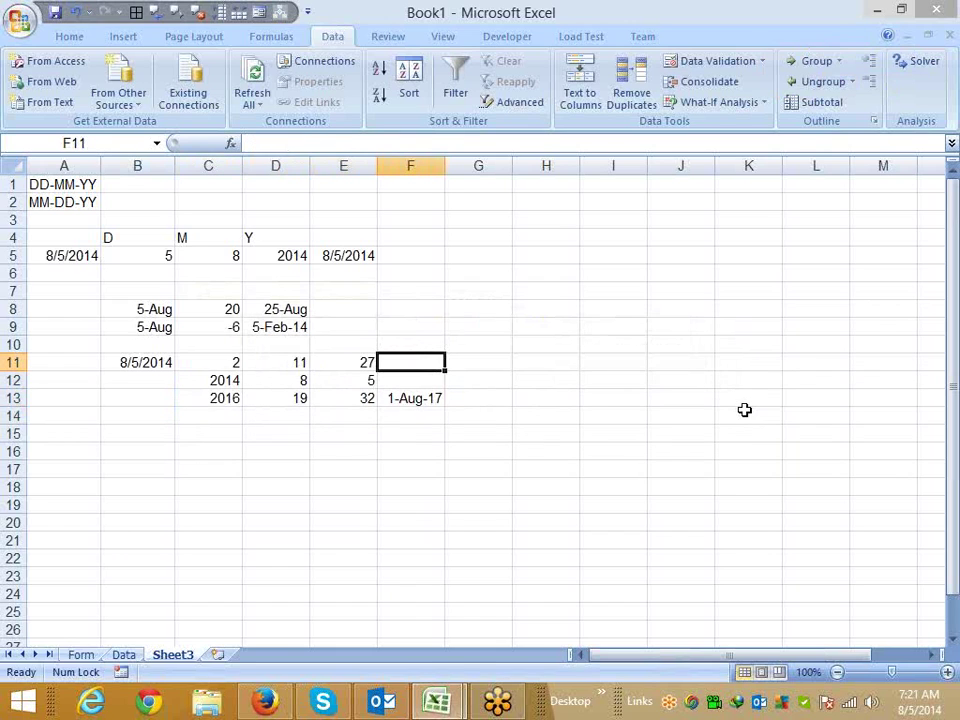
type("=")
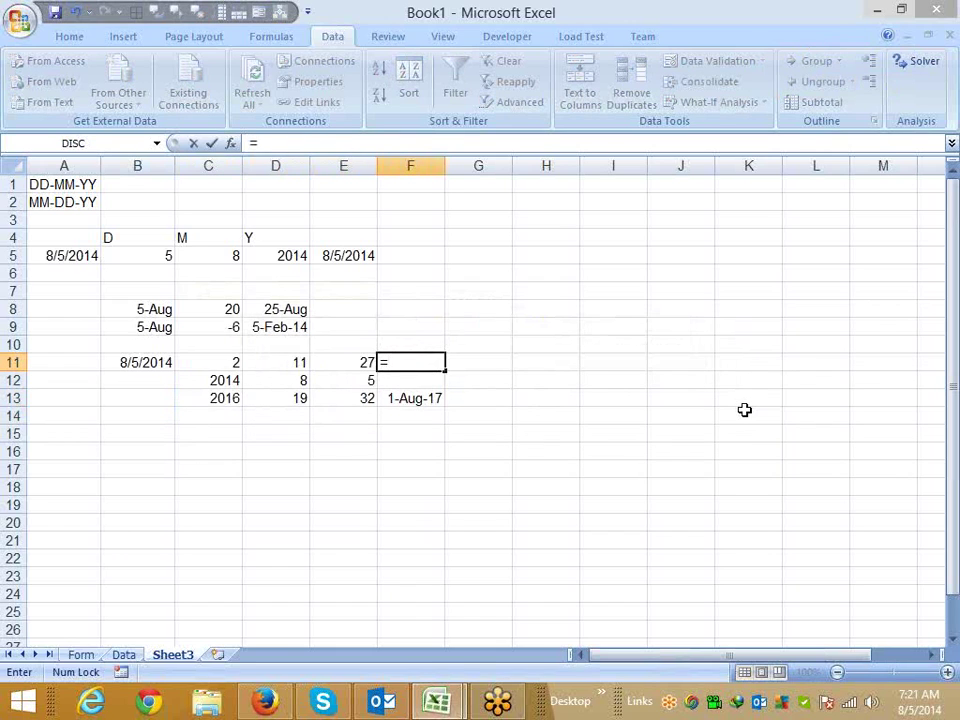
type("dat")
key("Tab")
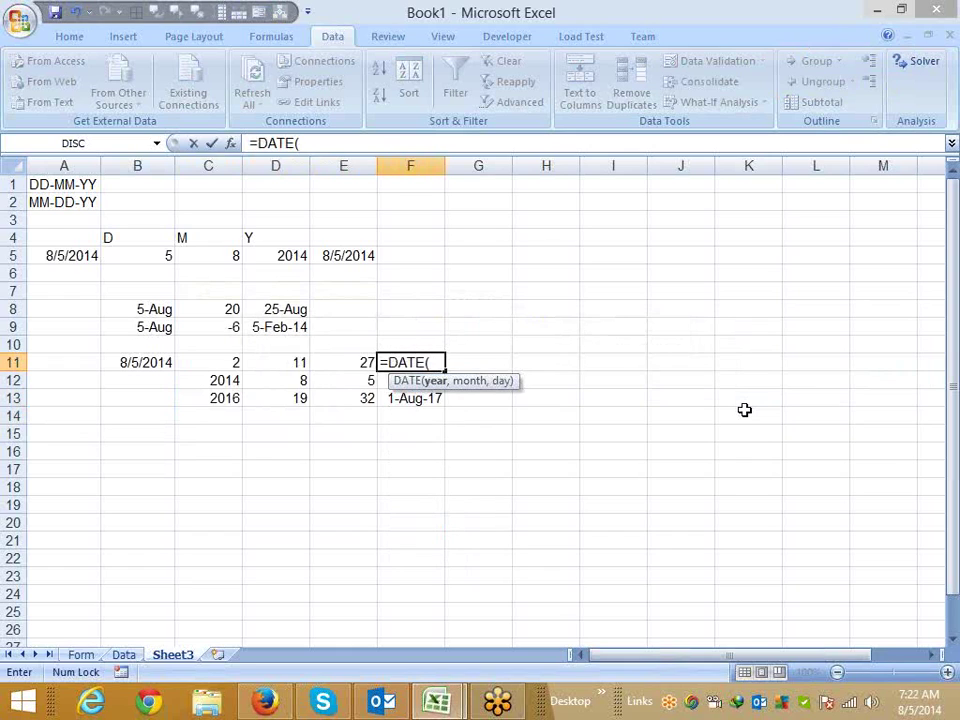
type("ye")
key("Tab")
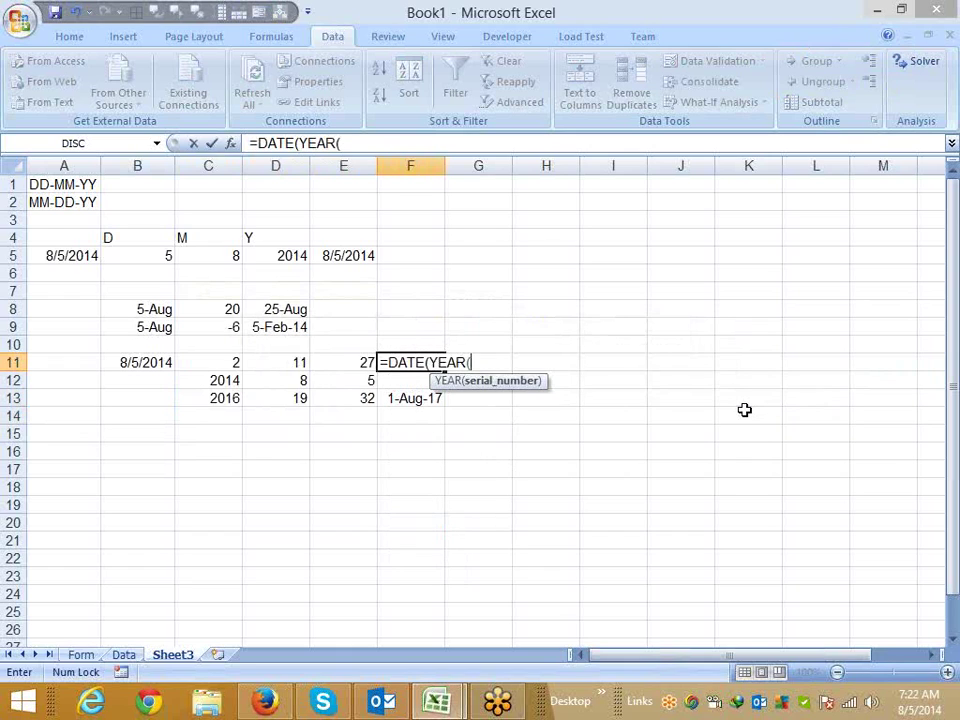
key("Left")
key("Left")
key("Left")
type(")")
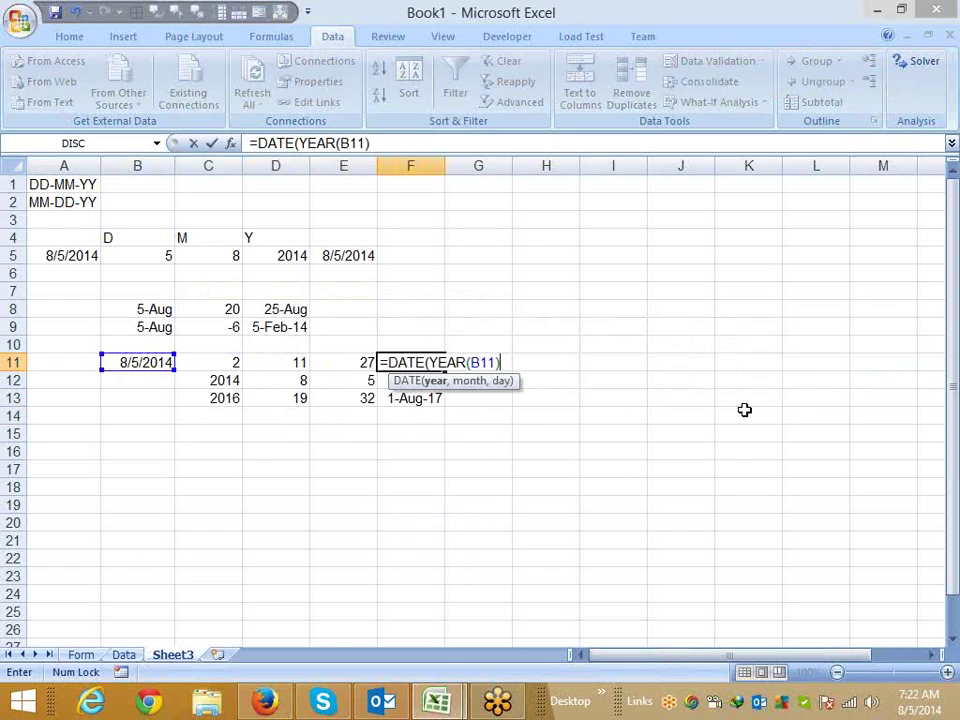
type("+2")
type(",mon")
key("Tab")
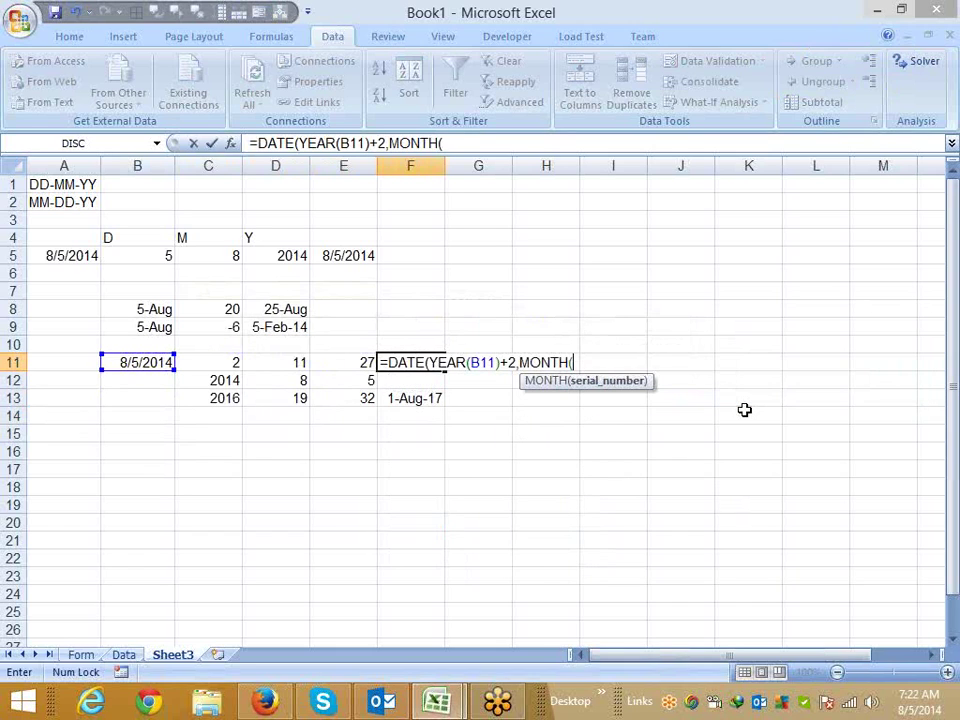
key("Left")
key("Left")
key("Left")
key("Left")
- Finish it with DAY(B11)+27 and format F11 as a date showing 1-Aug-17
type(")+11")
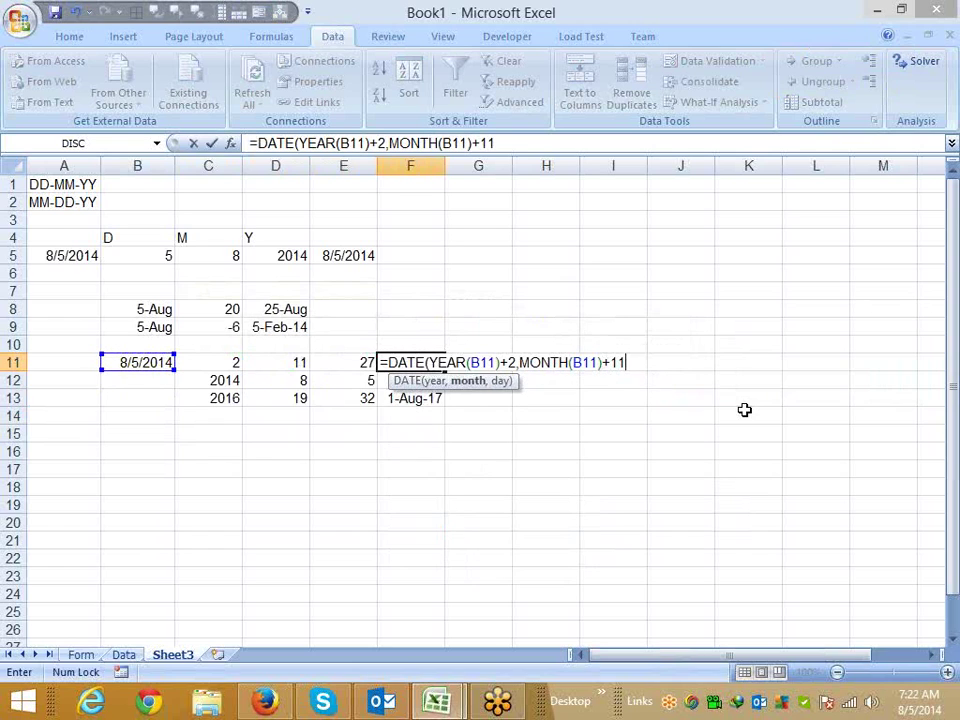
type(",")
type("day(")
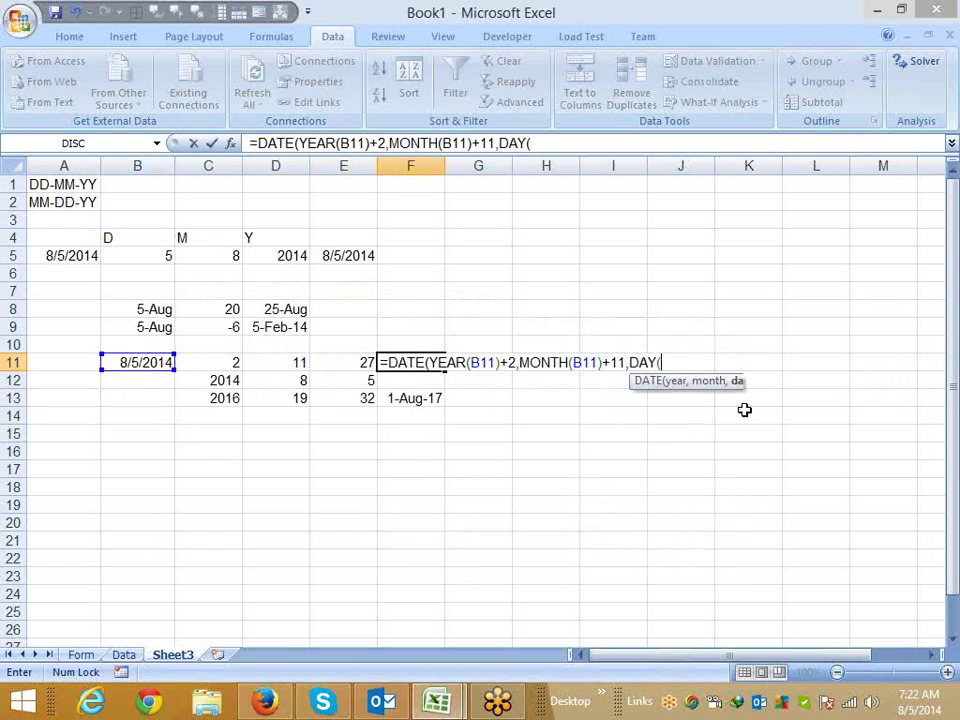
key("Left")
key("Left")
key("Left")
key("Left")
key("Right")
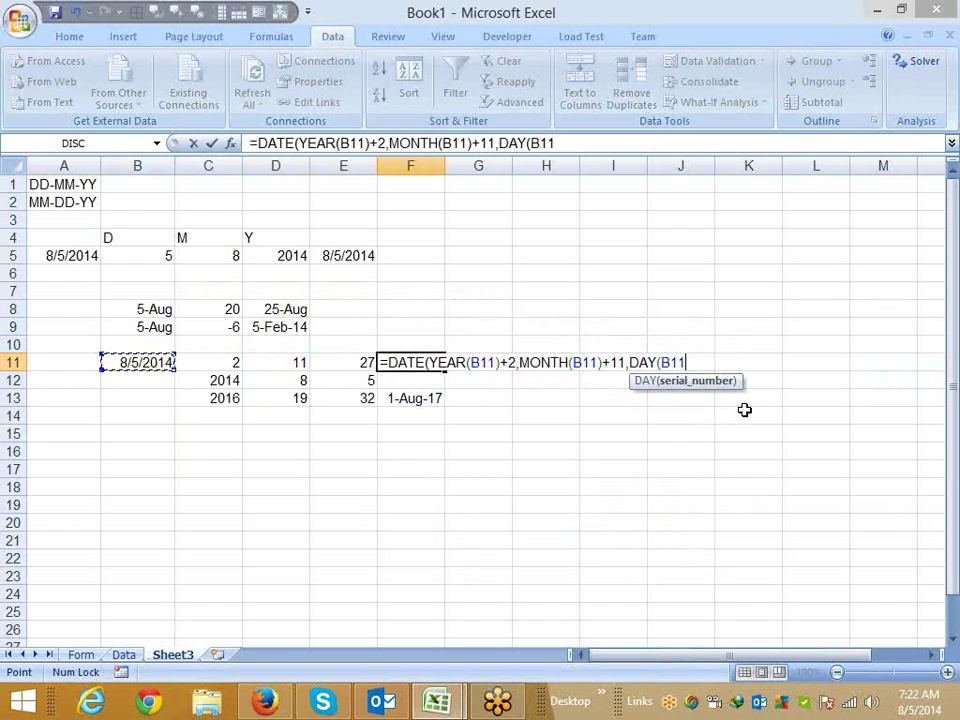
type(")+27")
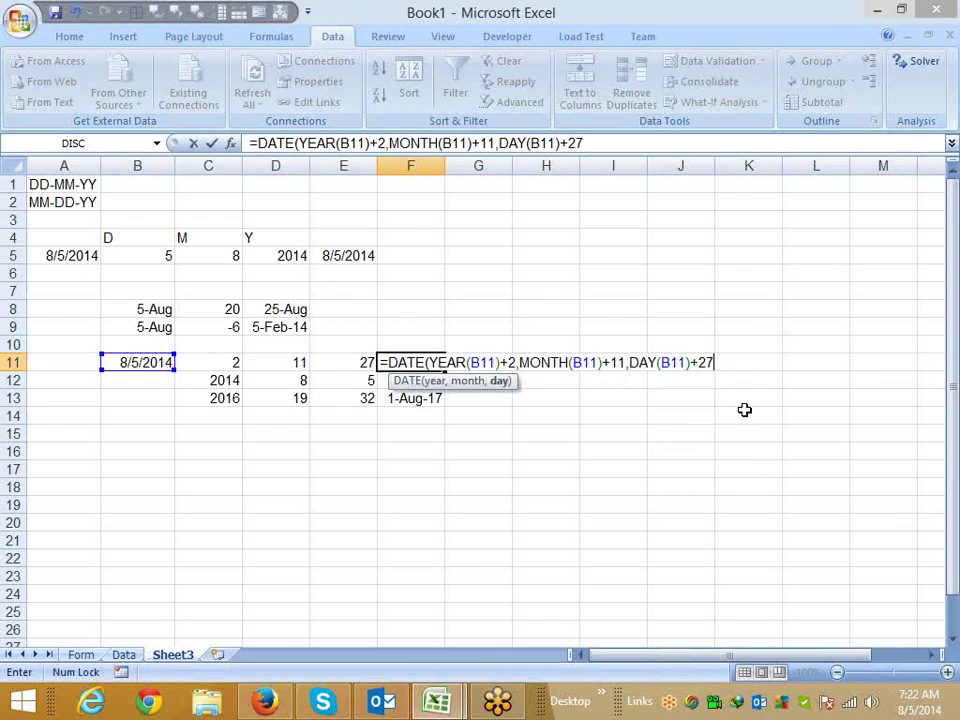
key("Return")
key("Return")
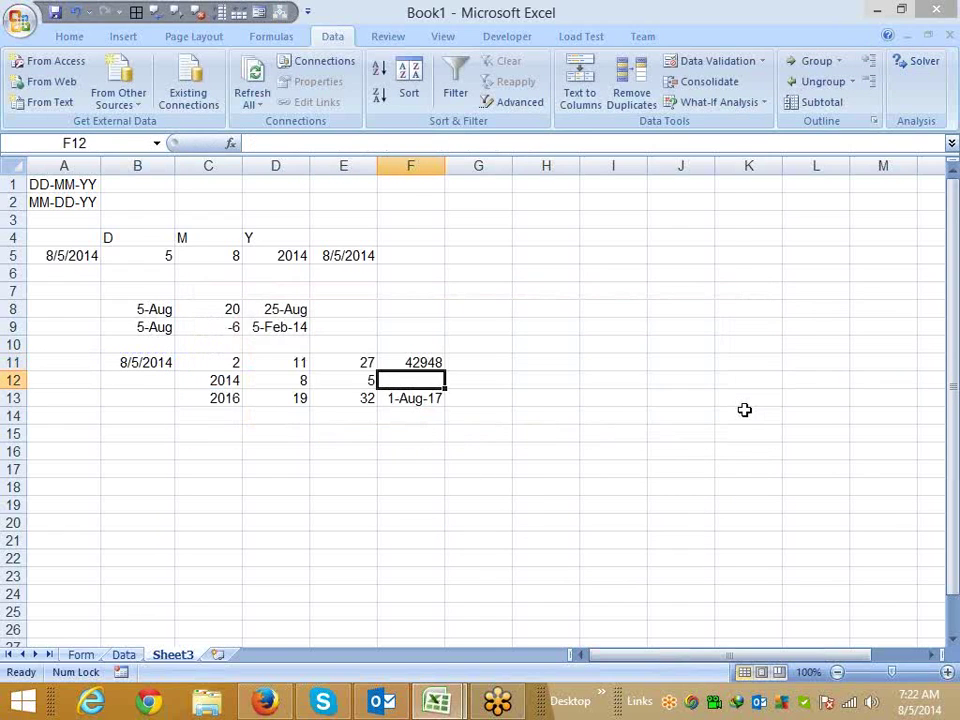
key("Up")
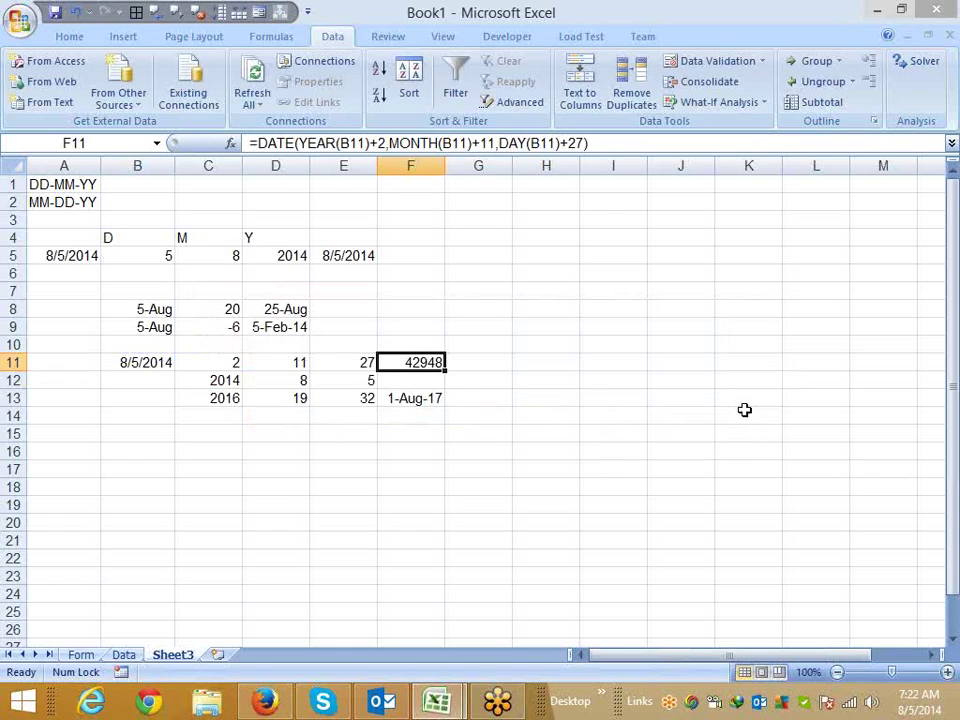
key("ctrl+shift+3")
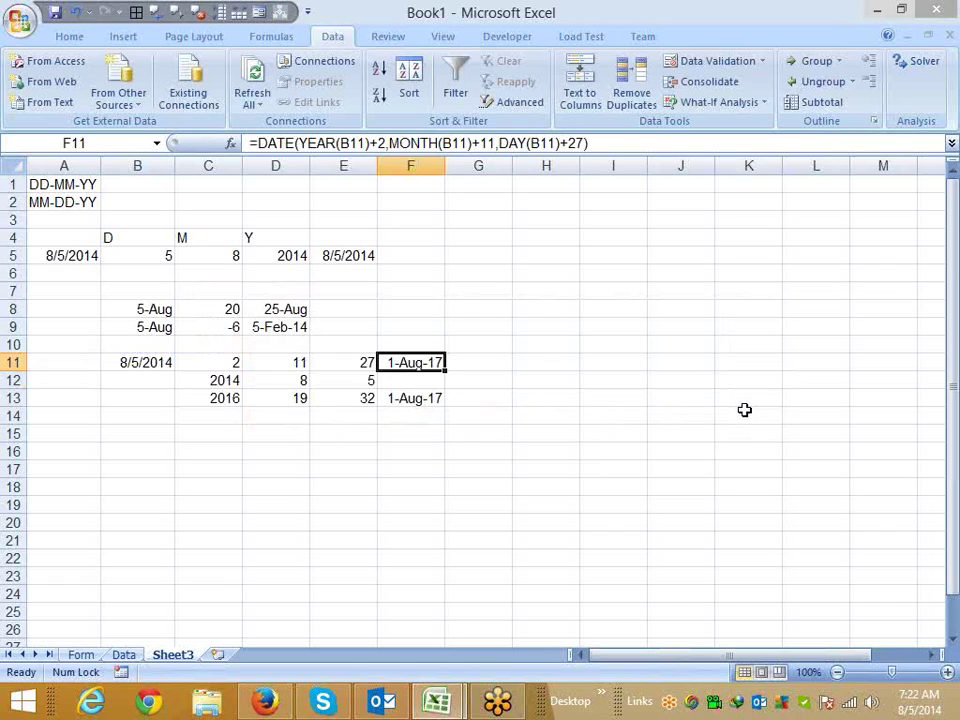
- Enter the start date 1/1/2014 in B16 and today's date 8/5/2014 in C16
key("Down")
key("Down")
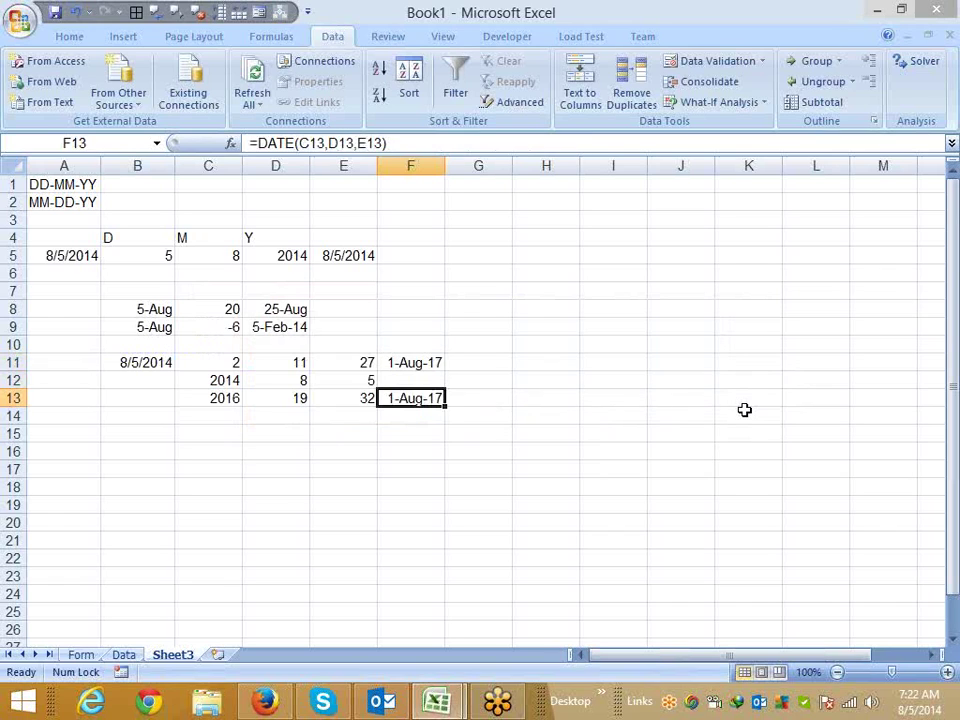
key("Down")
key("Down")
key("Down")
key("Left")
key("Left")
key("Left")
key("Left")
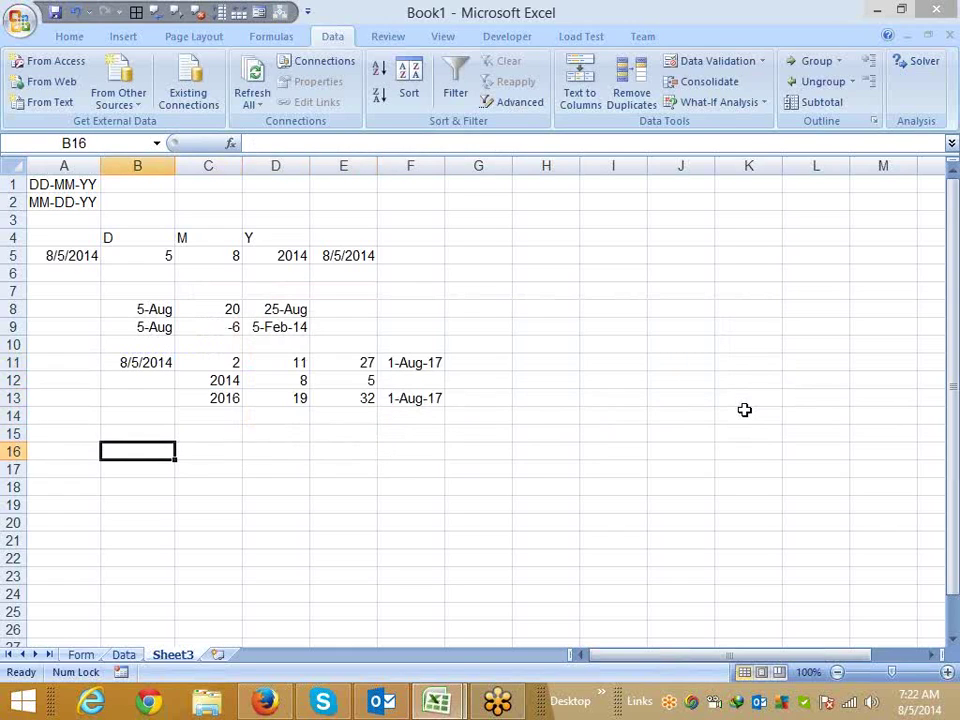
key("Down")
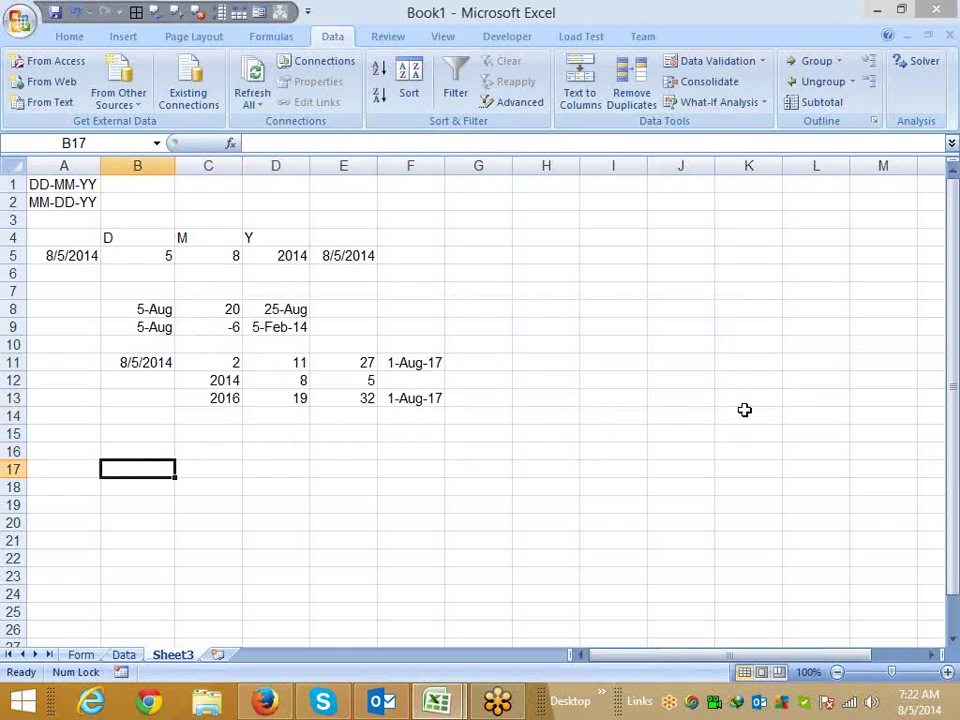
key("Up")
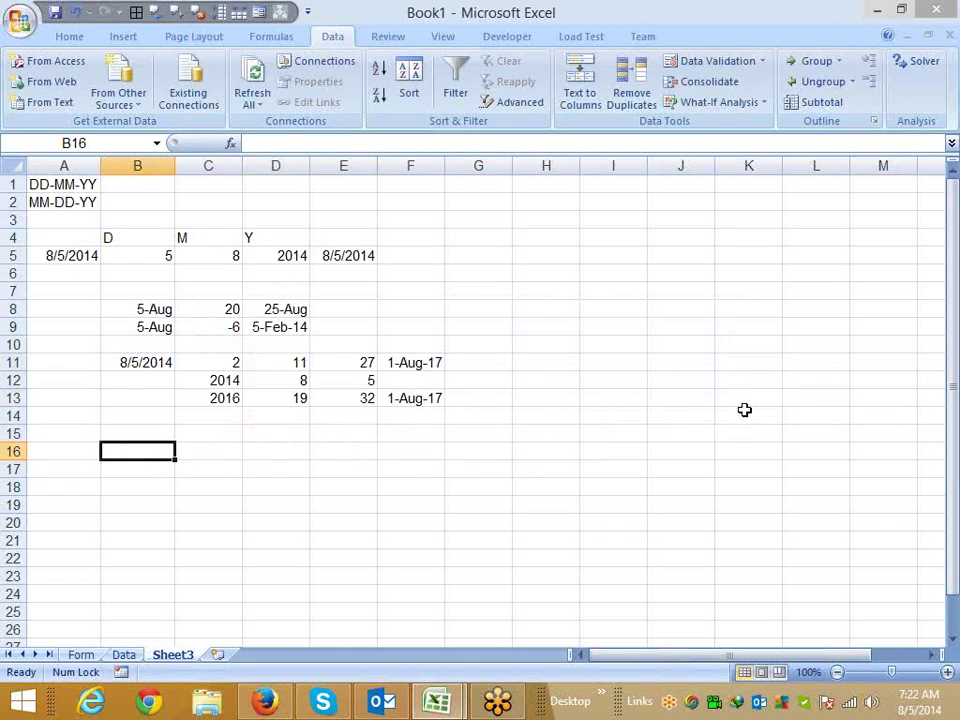
type("1")
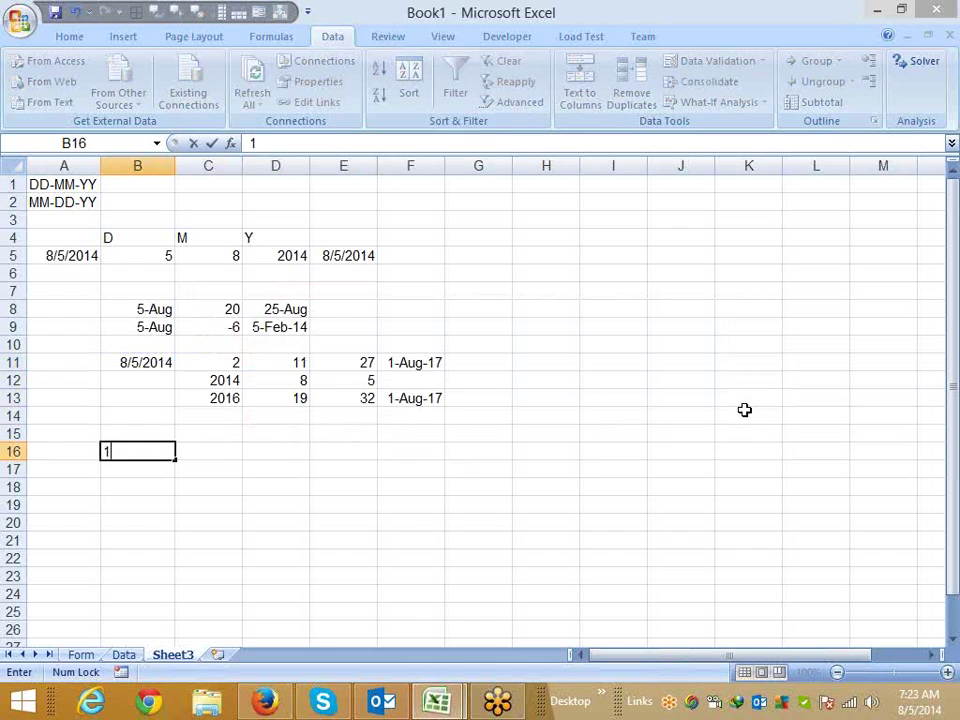
type("/1")
key("Tab")
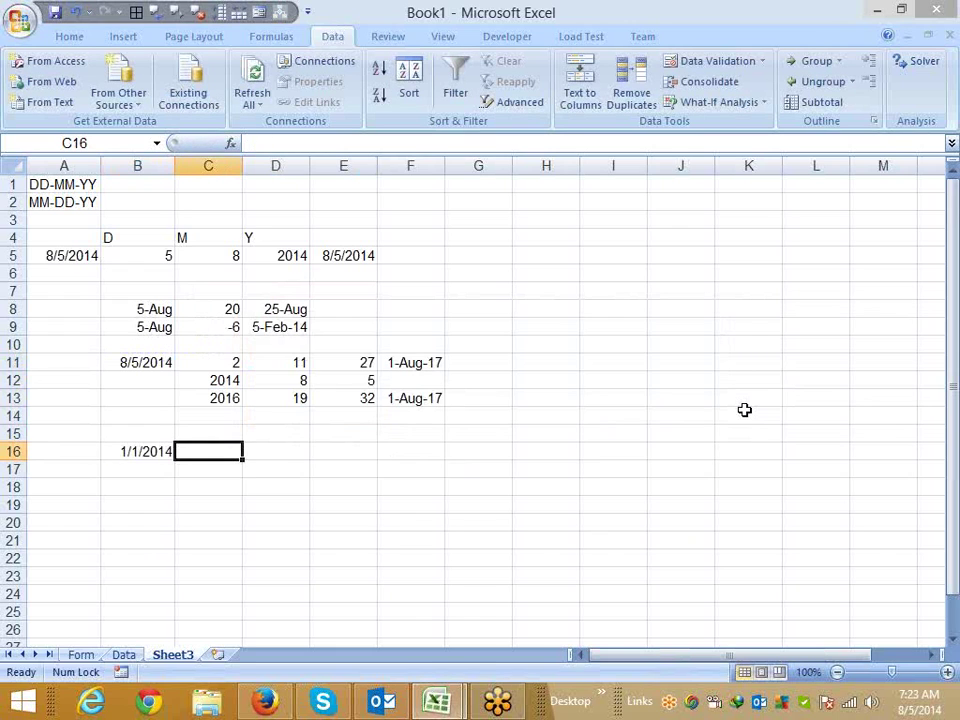
key("ctrl+semicolon")
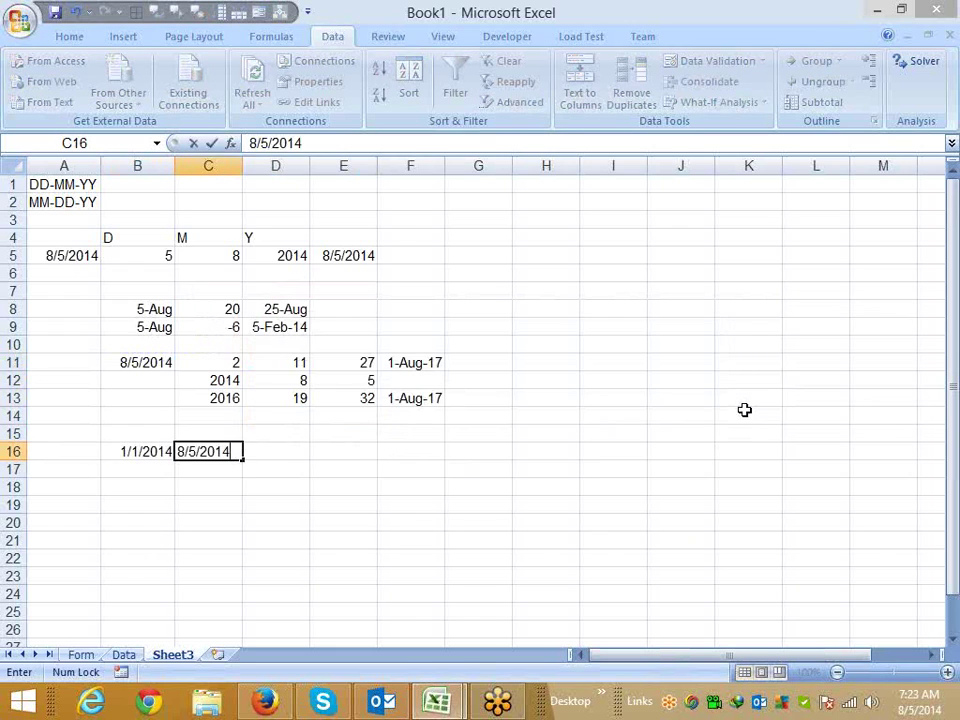
key("Tab")
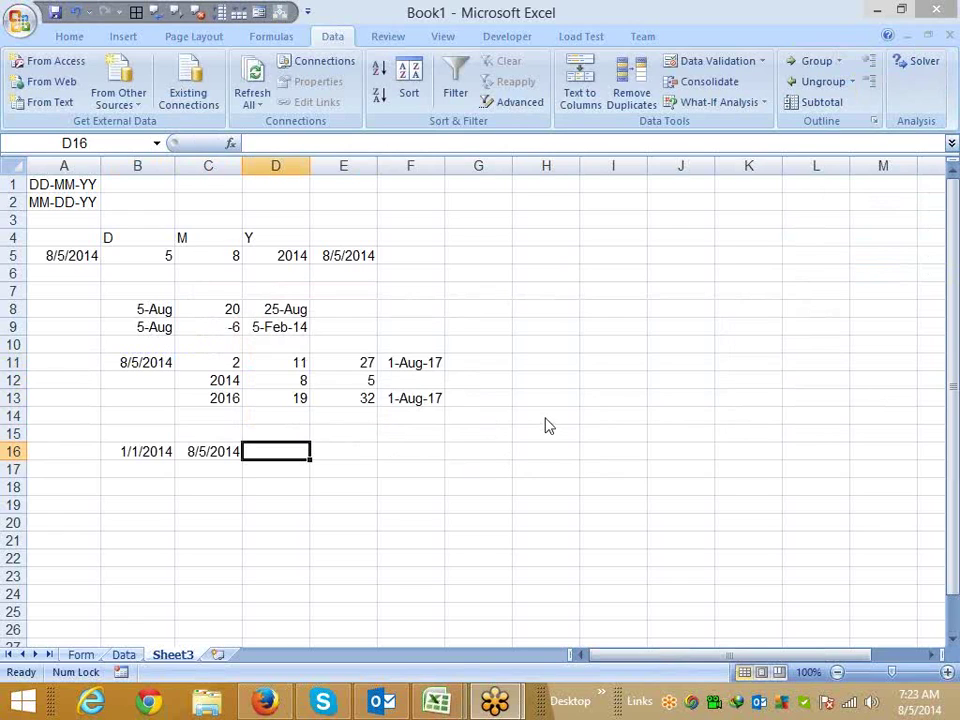
- Select the two dates, then D16 for the day-difference formula
left_click(150, 452)
left_click(212, 452)
left_click(271, 450)
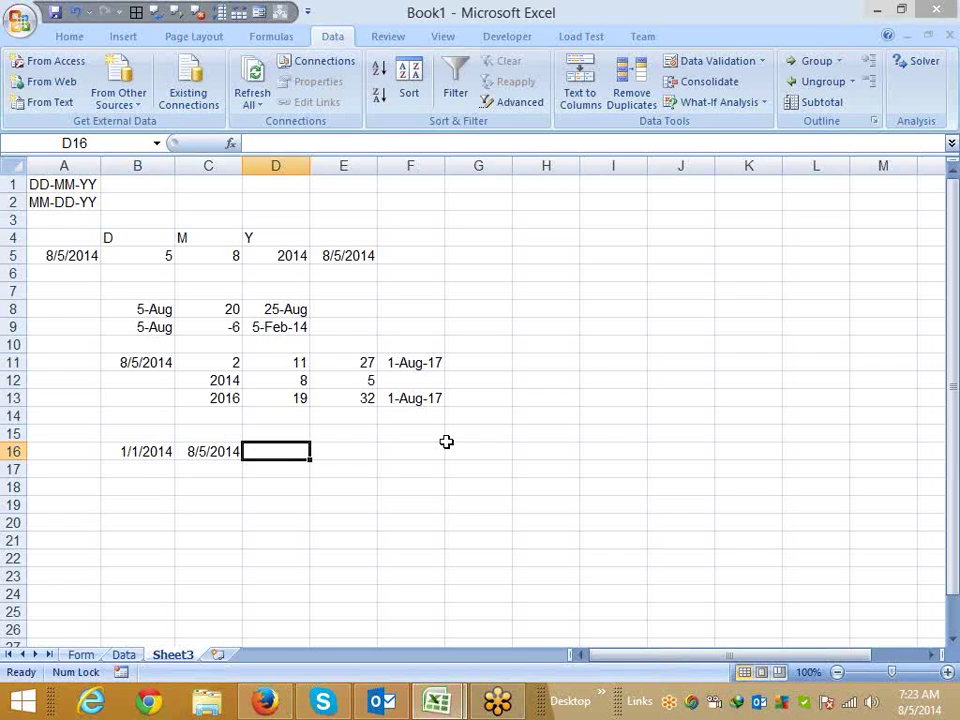
- Enter =C16-B16 in D16 to get 216 days between the dates
type("=")
key("Left")
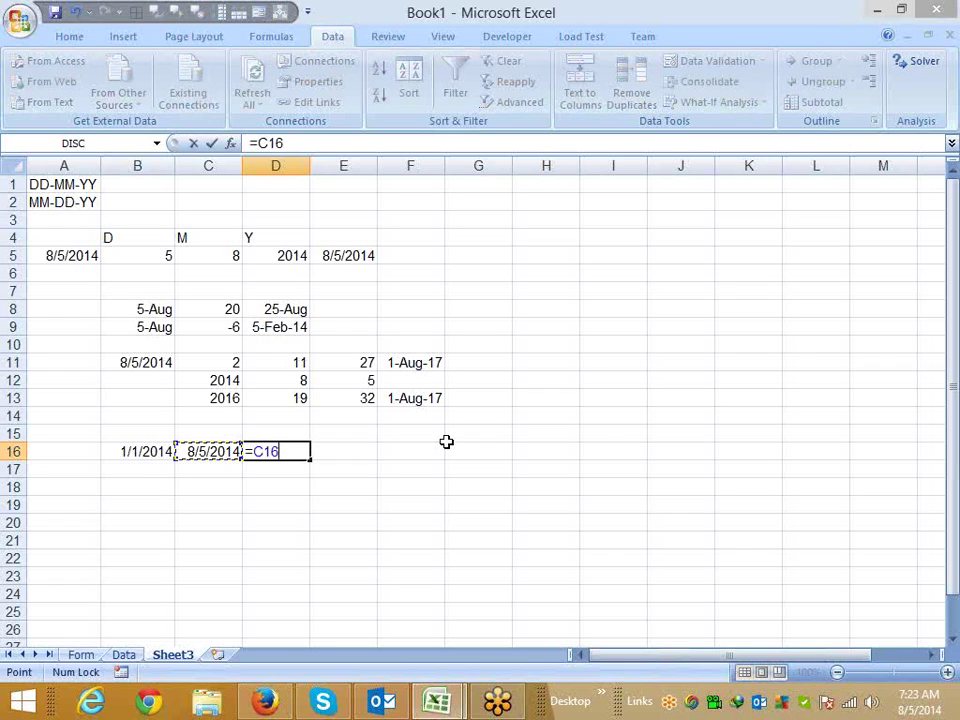
key("Left")
key("Right")
type("-")
key("Left")
- Fill the dates in B16:C16 down into B17:C17
key("Left")
key("Return")
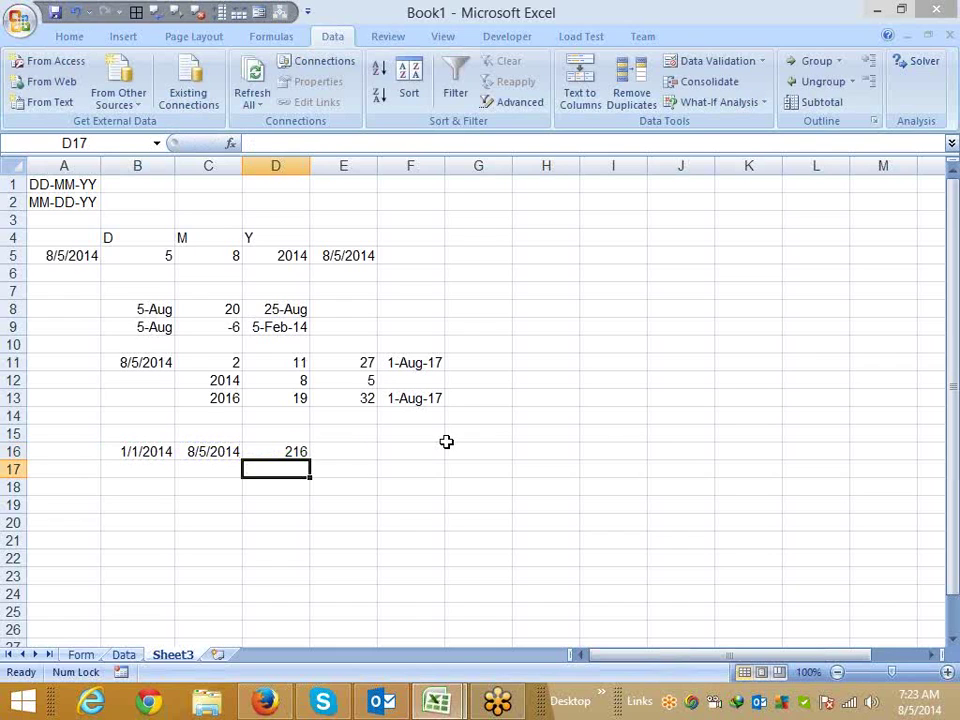
key("Up")
key("Left")
key("Left")
key("shift+Right")
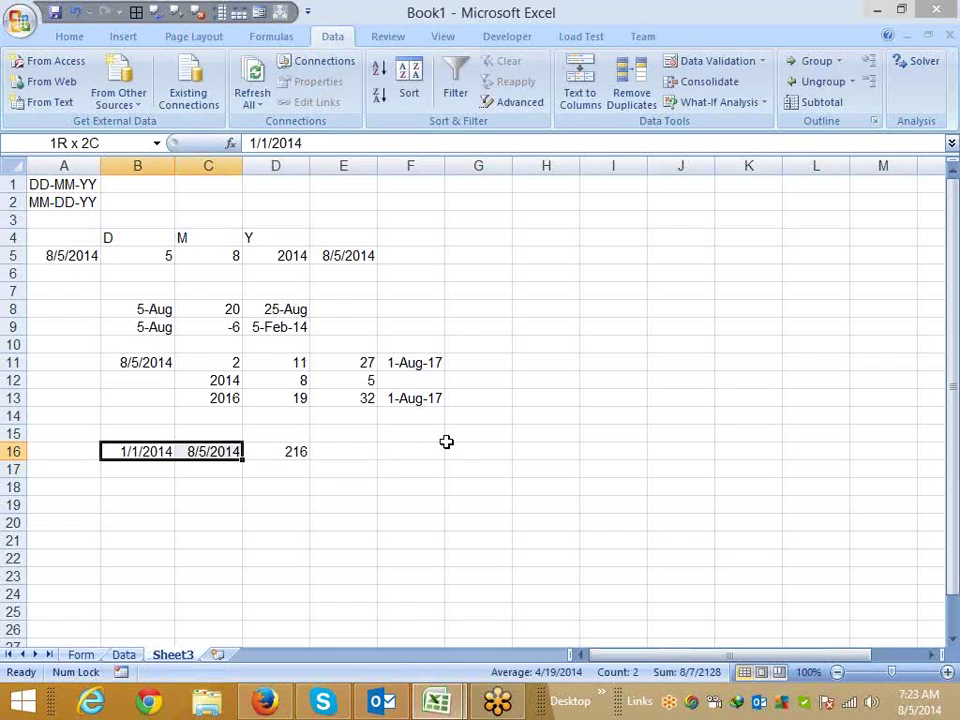
key("shift+Down")
key("ctrl+d")
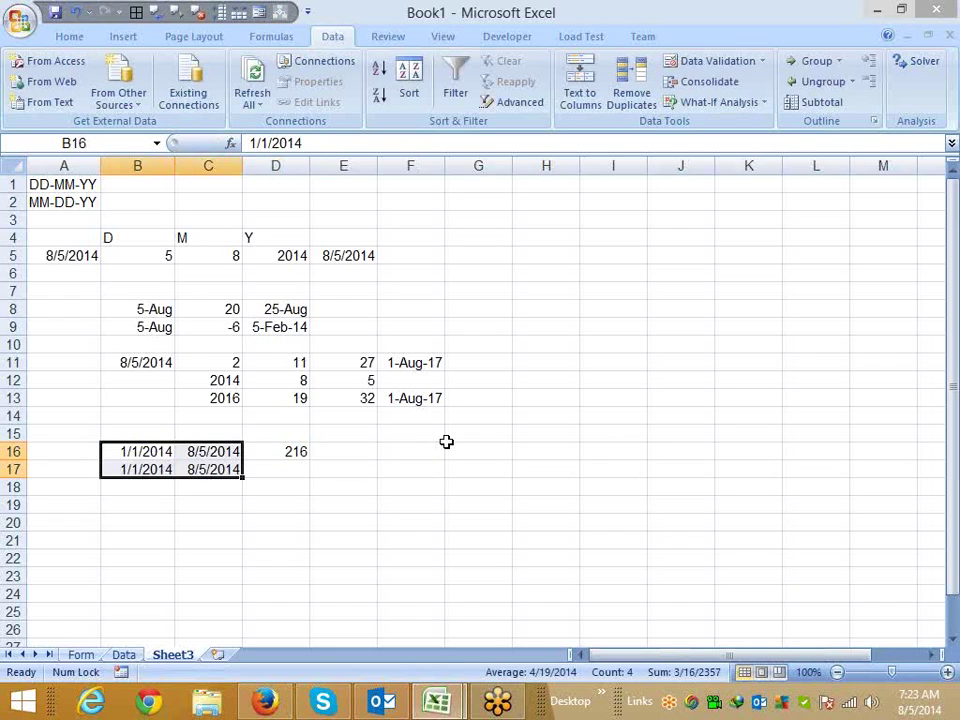
key("Right")
key("Down")
key("Right")
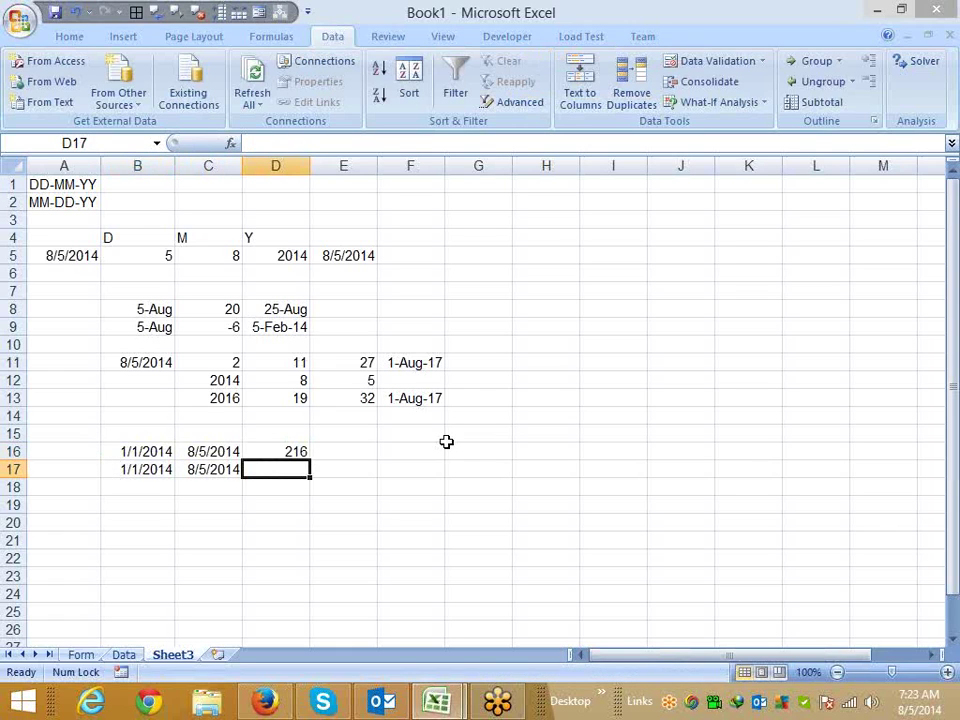
- Enter =NETWORKDAYS(B17,C17,H3:H15) in D17, returning 155 workdays
type("=dat")
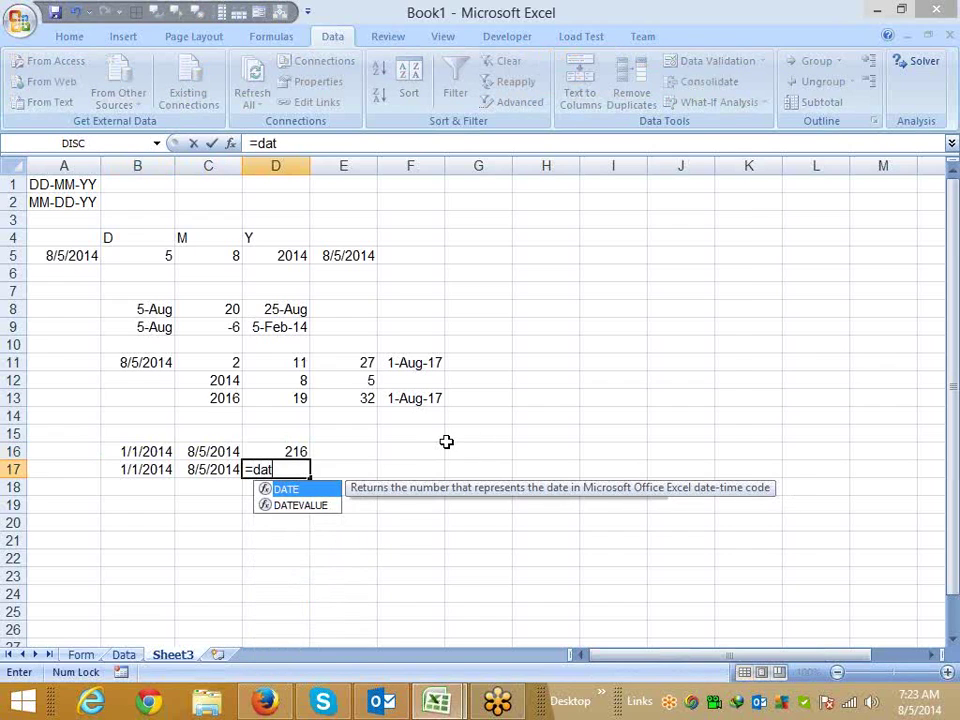
key("BackSpace")
key("BackSpace")
key("BackSpace")
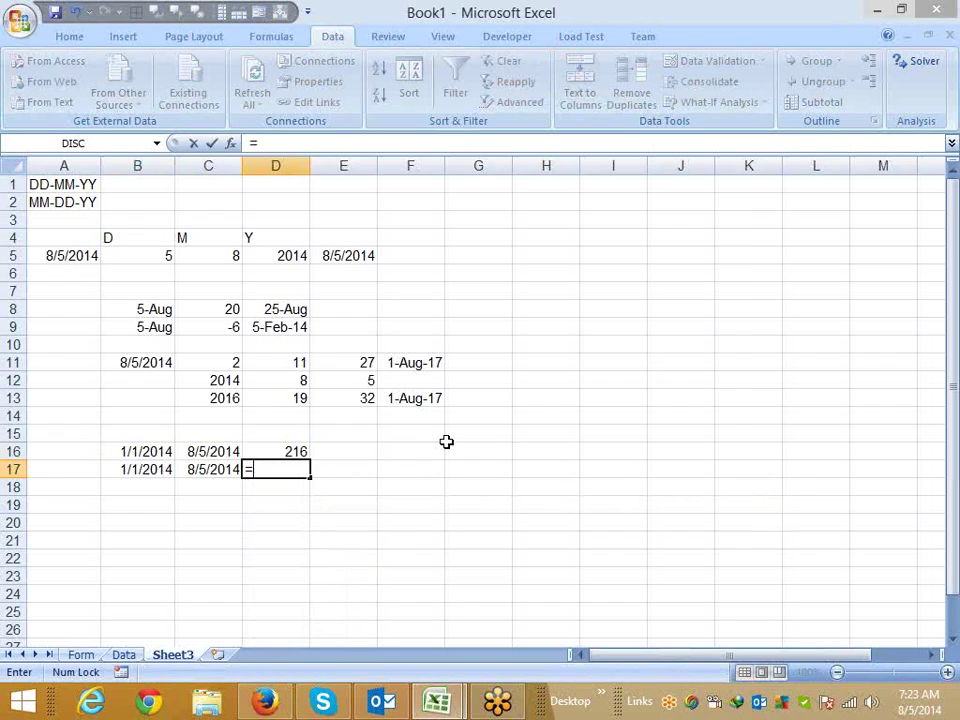
type("net")
key("Tab")
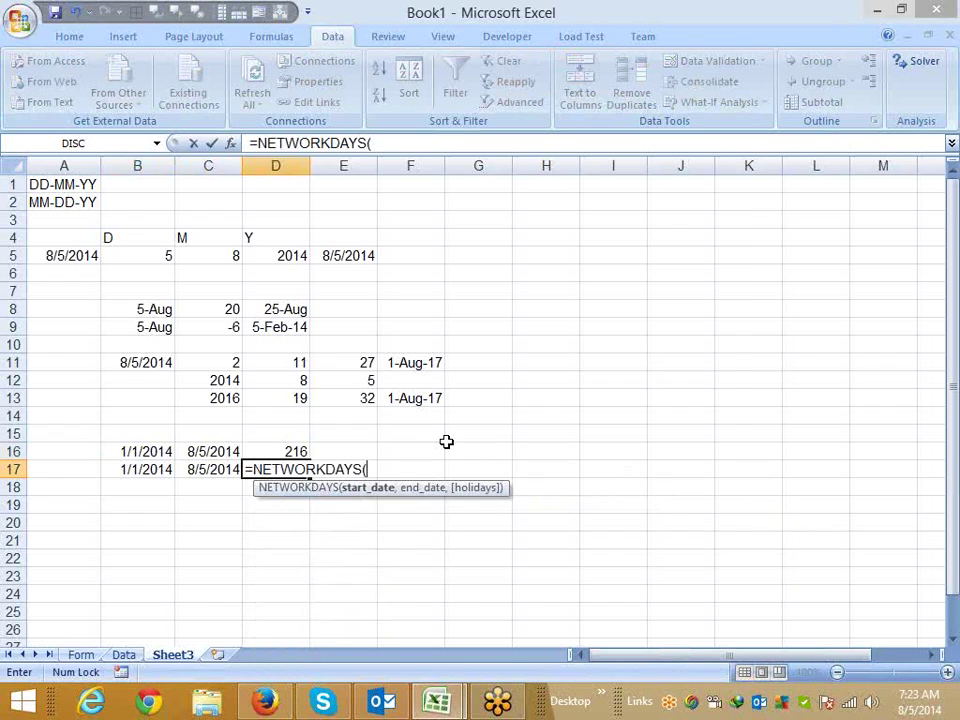
key("Left")
key("Left")
type(",")
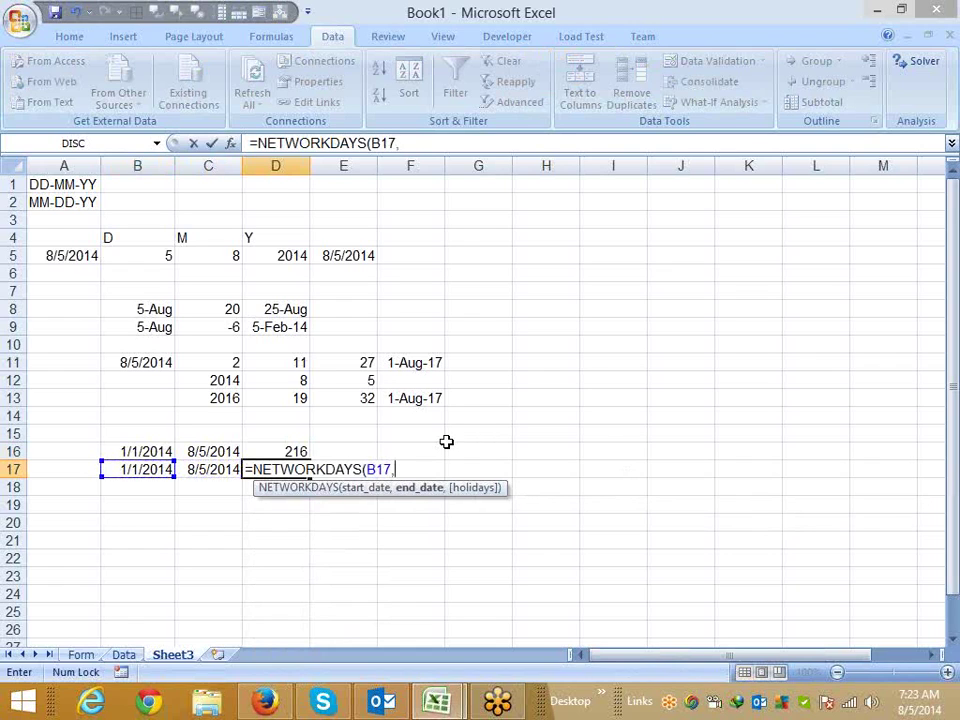
key("Left")
type(",")
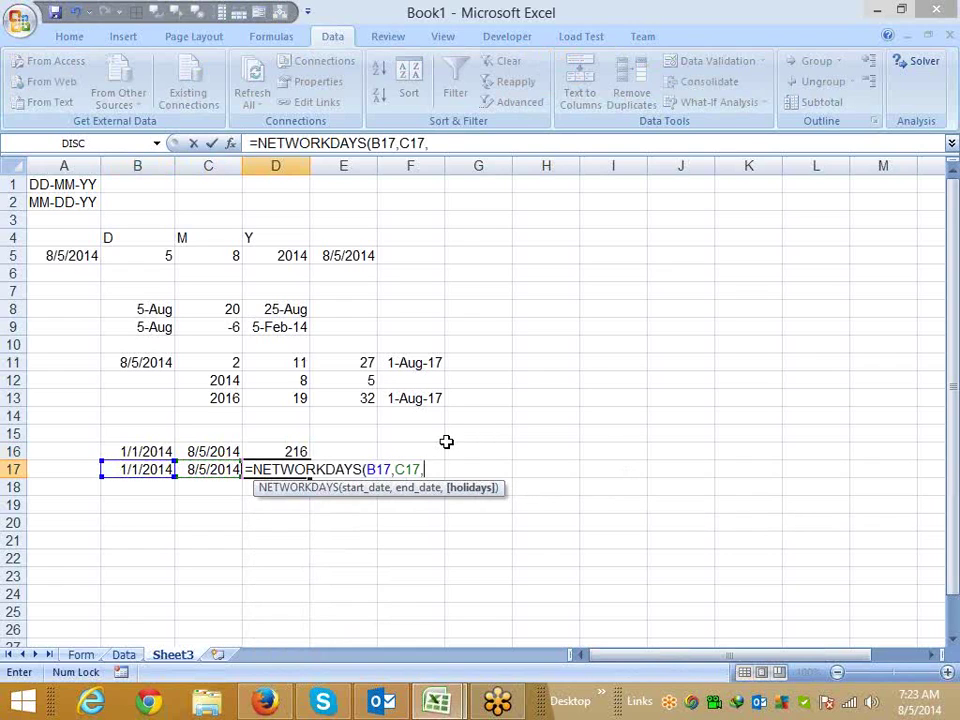
key("Right")
key("Right")
key("Right")
key("Right")
key("Up")
key("Up")
key("Up")
key("Up")
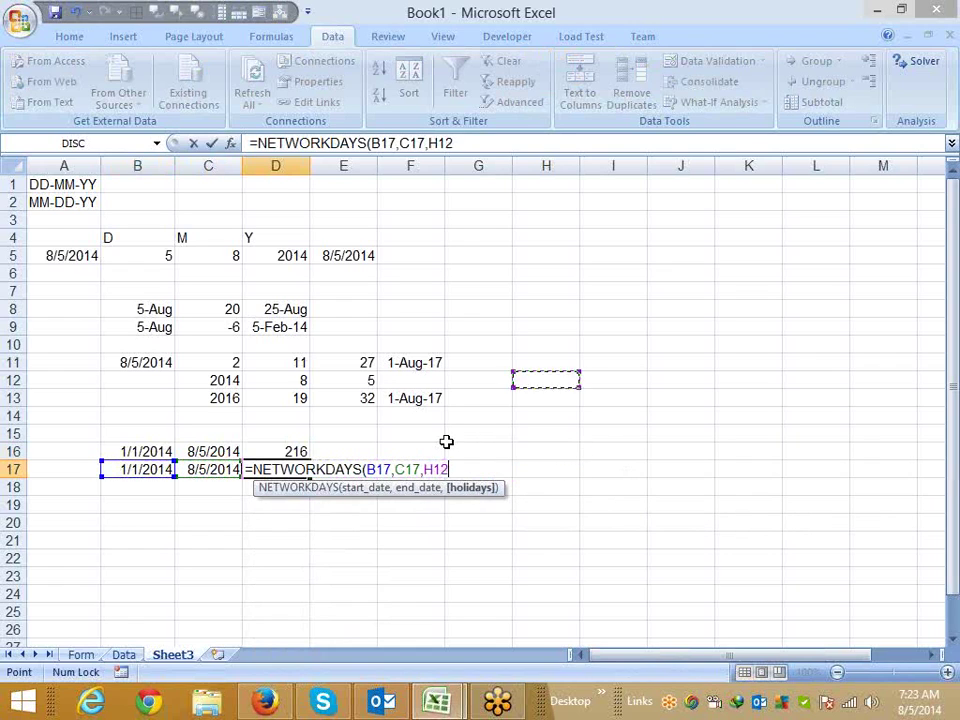
key("Up")
key("Up")
key("Up")
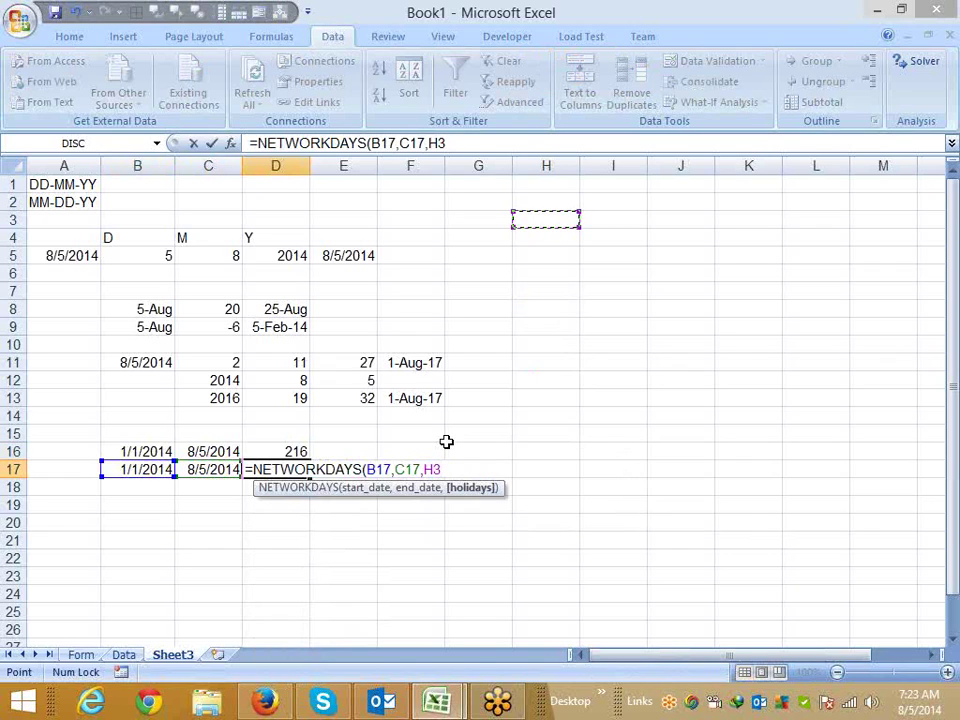
key("shift+Down")
key("shift+Down")
key("shift+Down")
key("shift+Down")
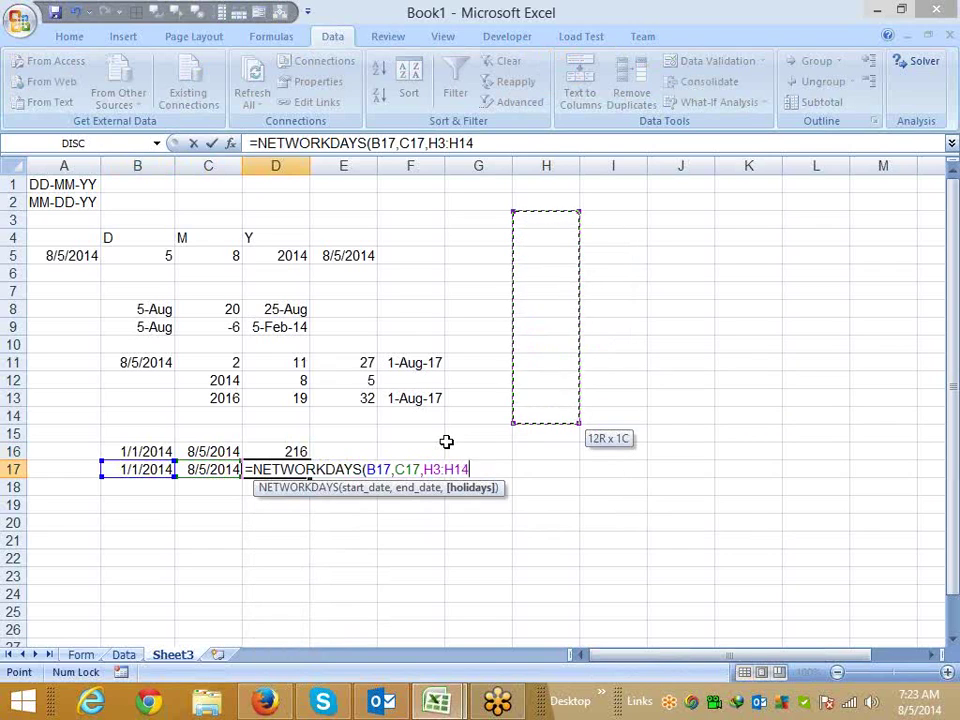
key("shift+Down")
key("Return")
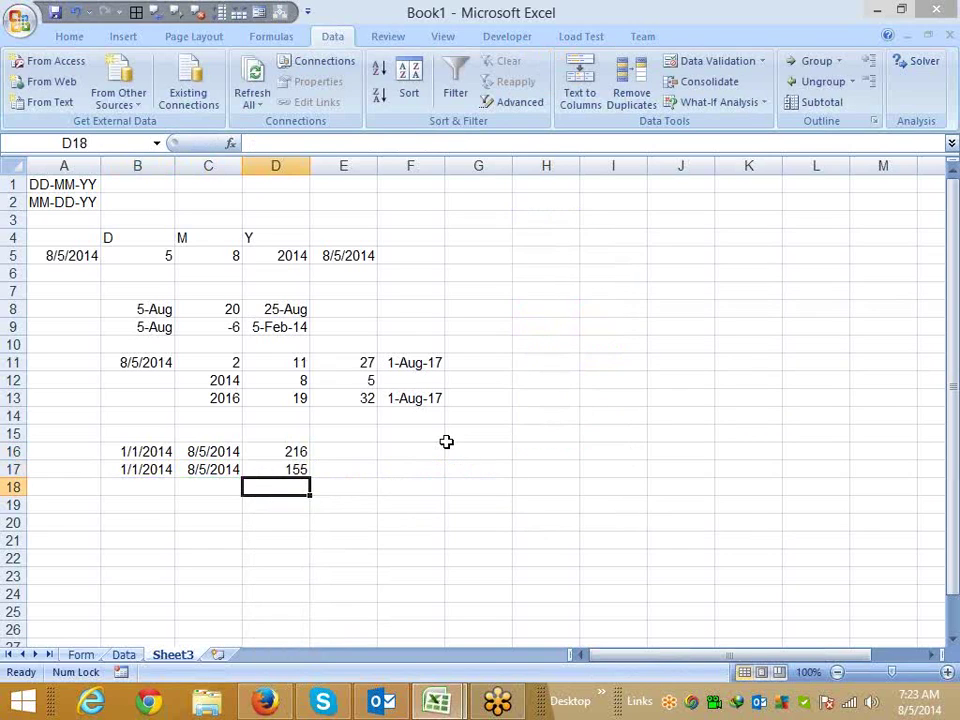
- Select the two dates in B17:C17
key("Up")
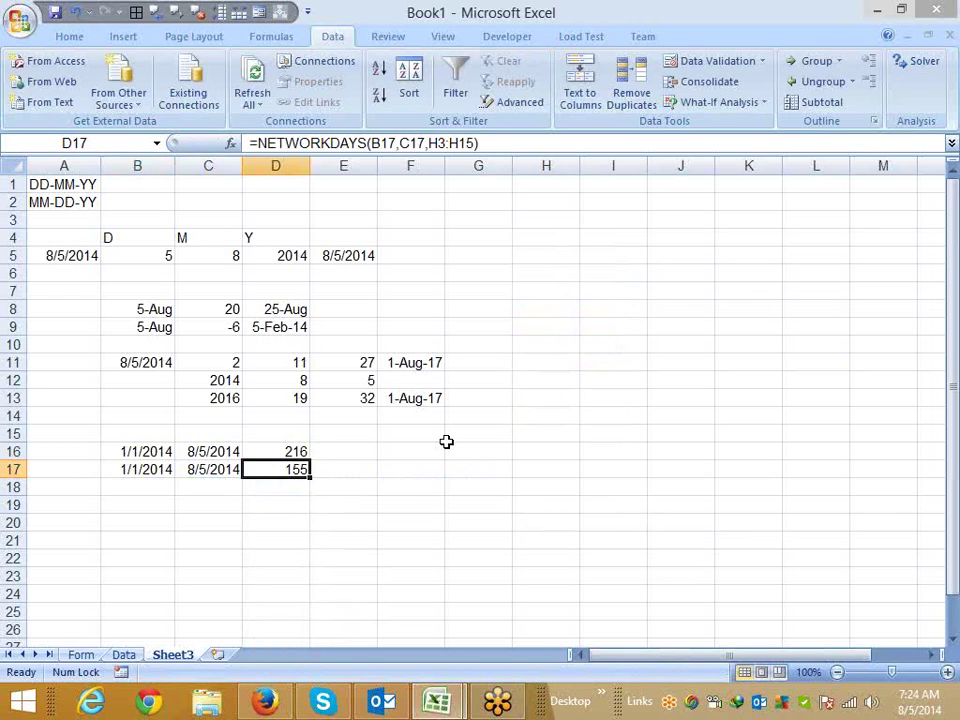
key("Left")
key("Left")
key("shift+Right")
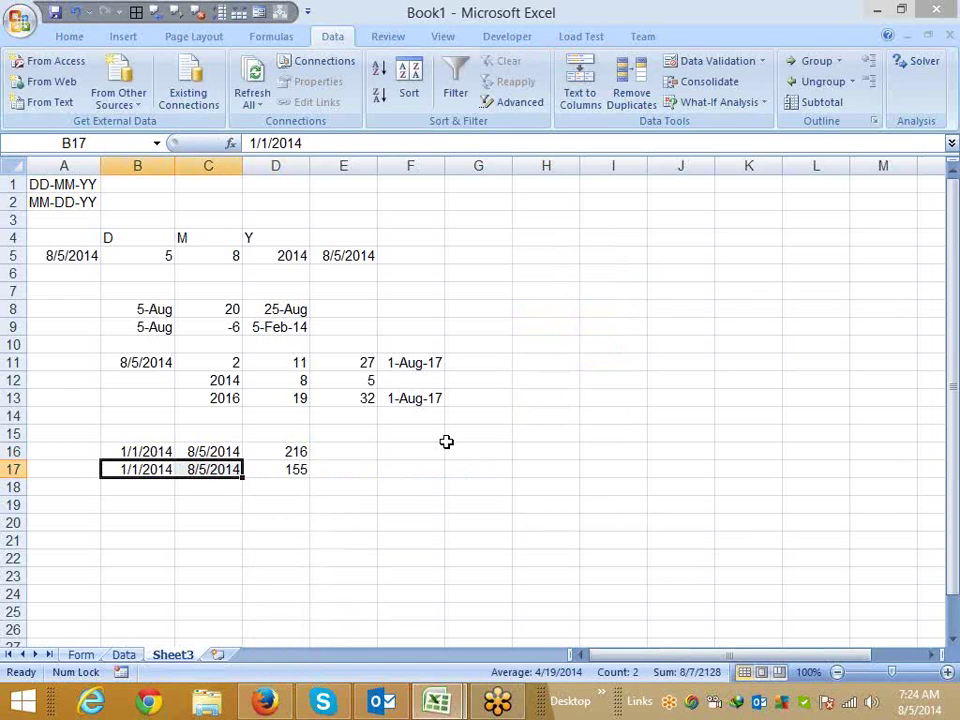
- Launch Excel 2013 and create a new blank workbook
key("super")
type("201")
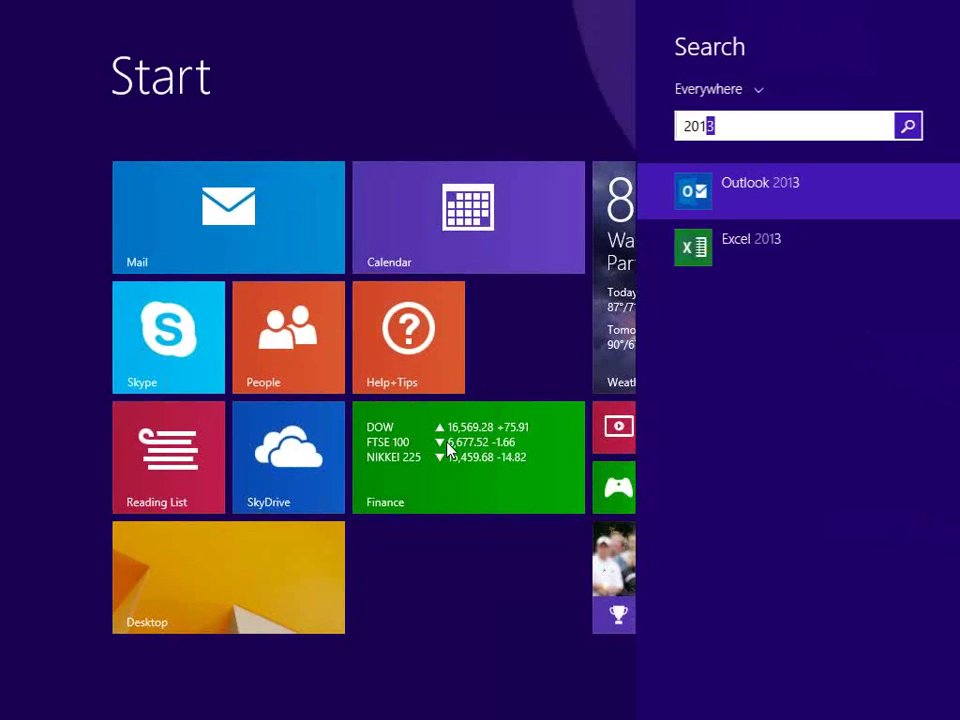
type("3")
key("Down")
key("Return")
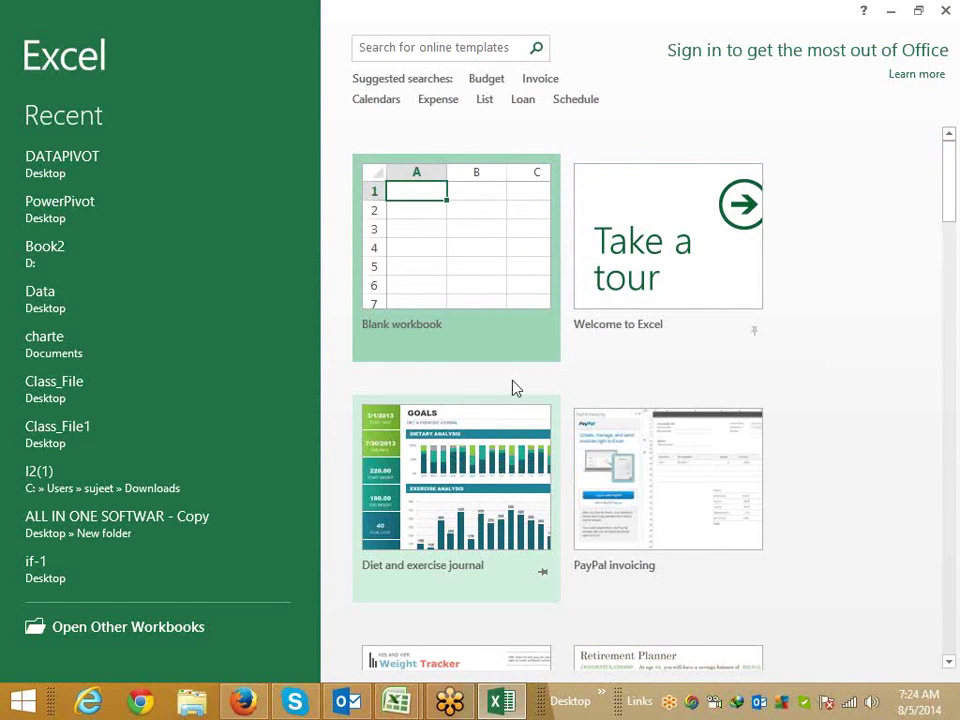
left_click(466, 274)
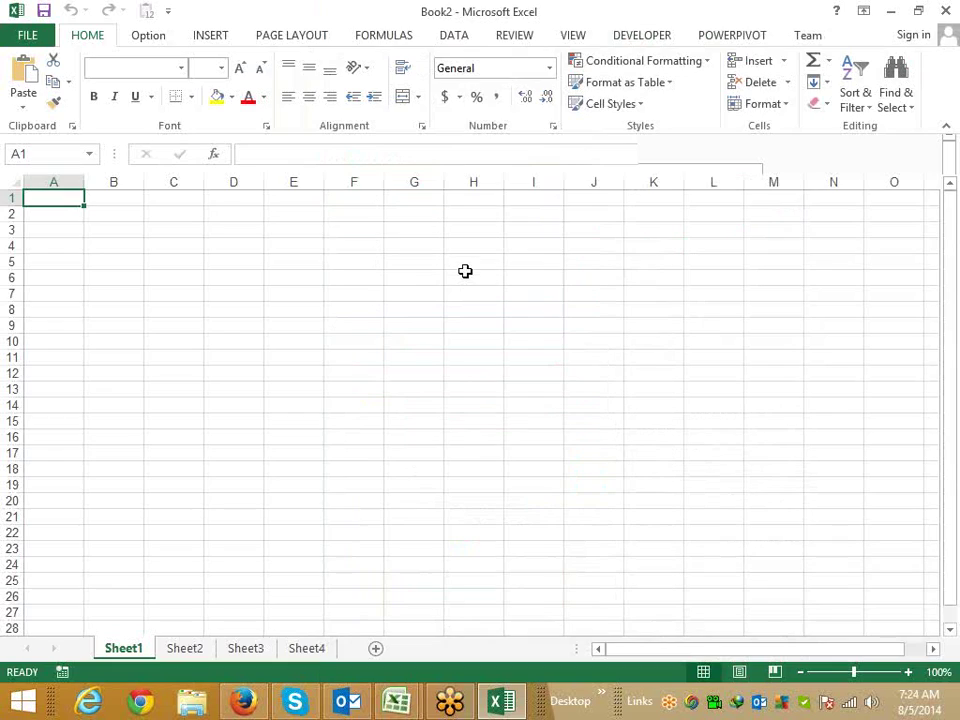
- Copy the dates from B17:C17 and paste them into C3:D3 of the new workbook
key("Right")
key("Right")
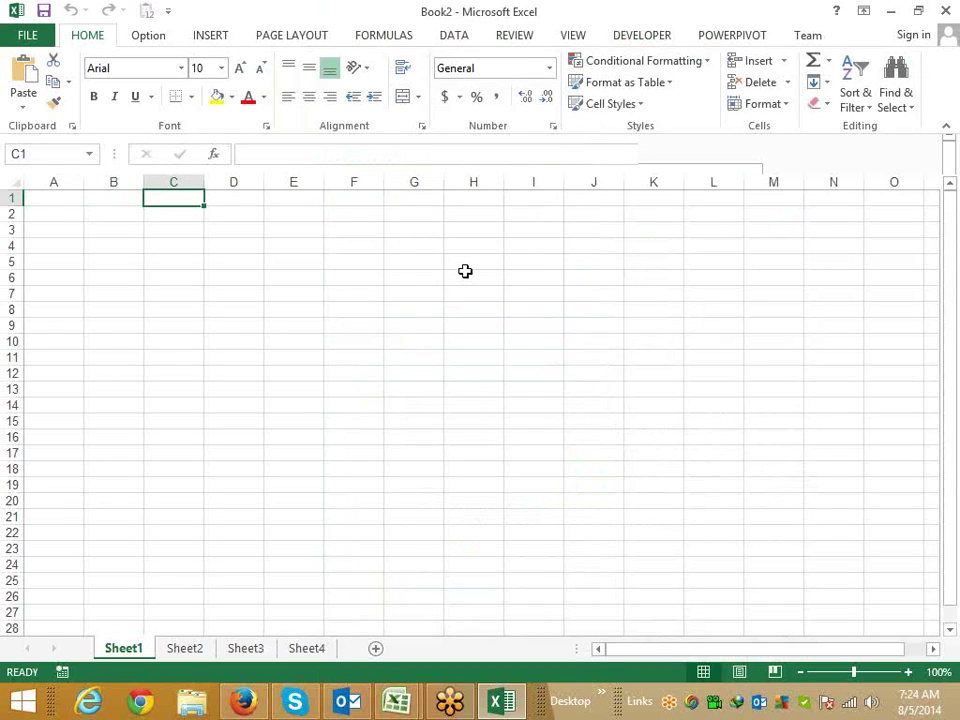
key("Down")
key("Down")
key("ctrl+v")
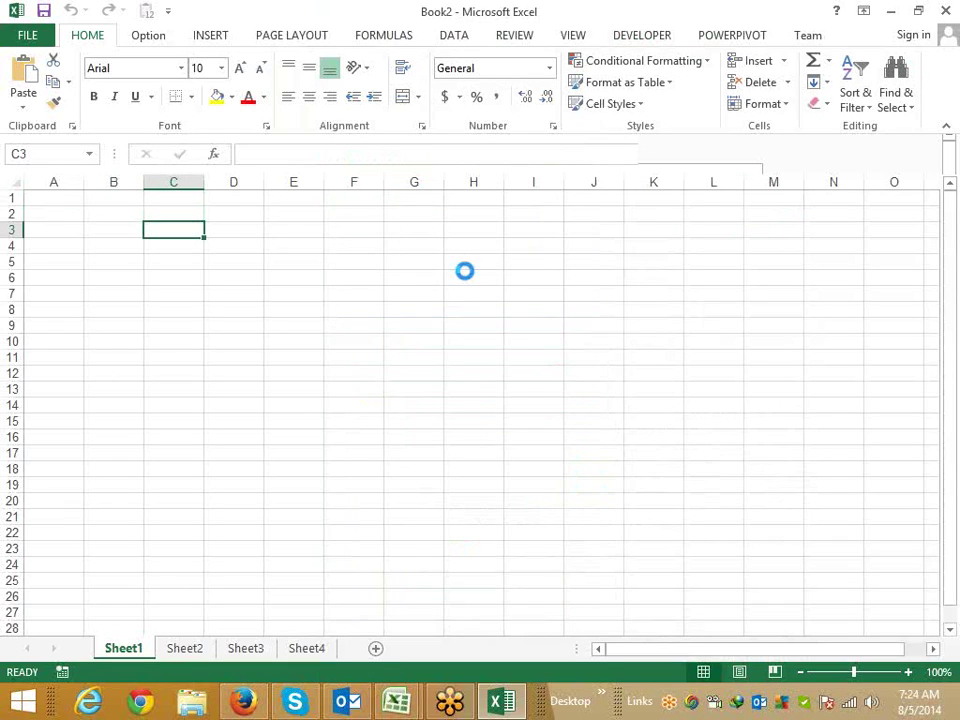
key("Delete")
key("ctrl+c")
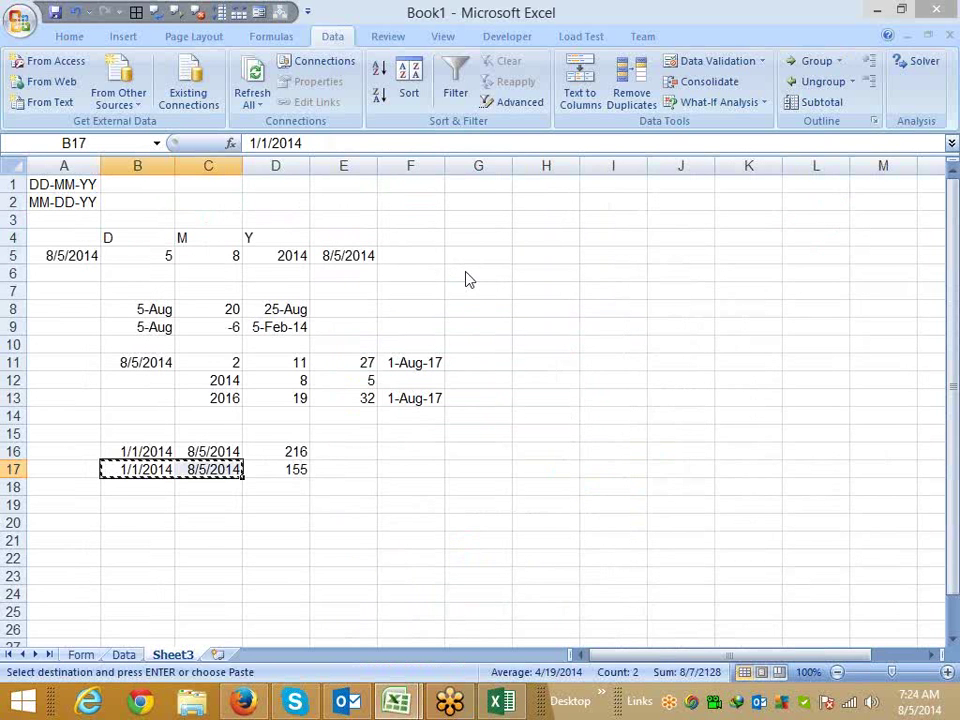
key("alt+Tab")
key("ctrl+v")
key("Right")
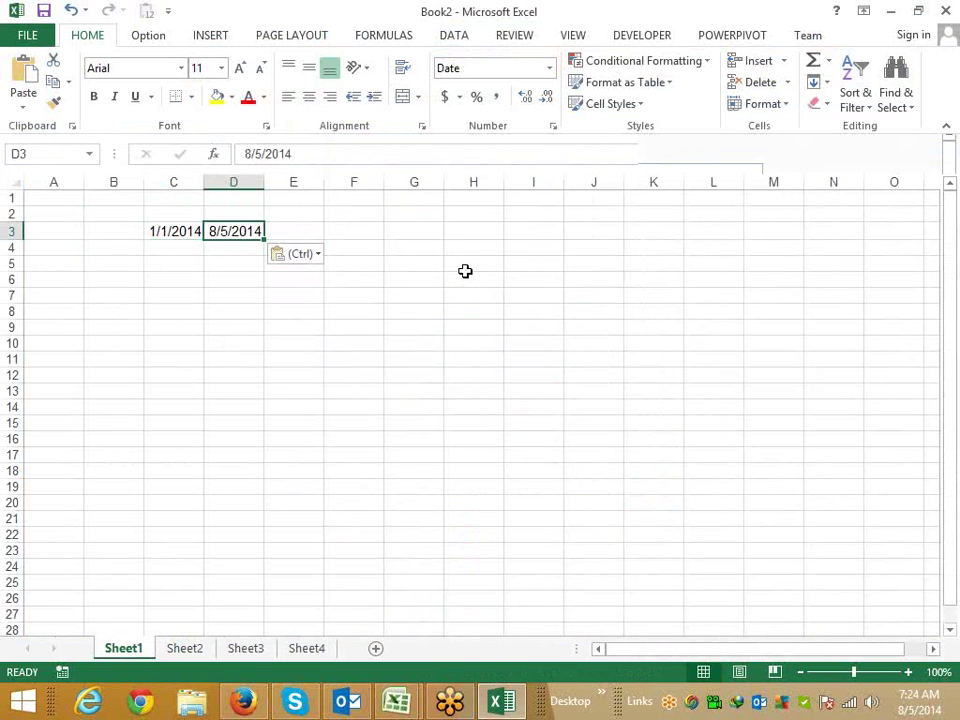
key("Right")
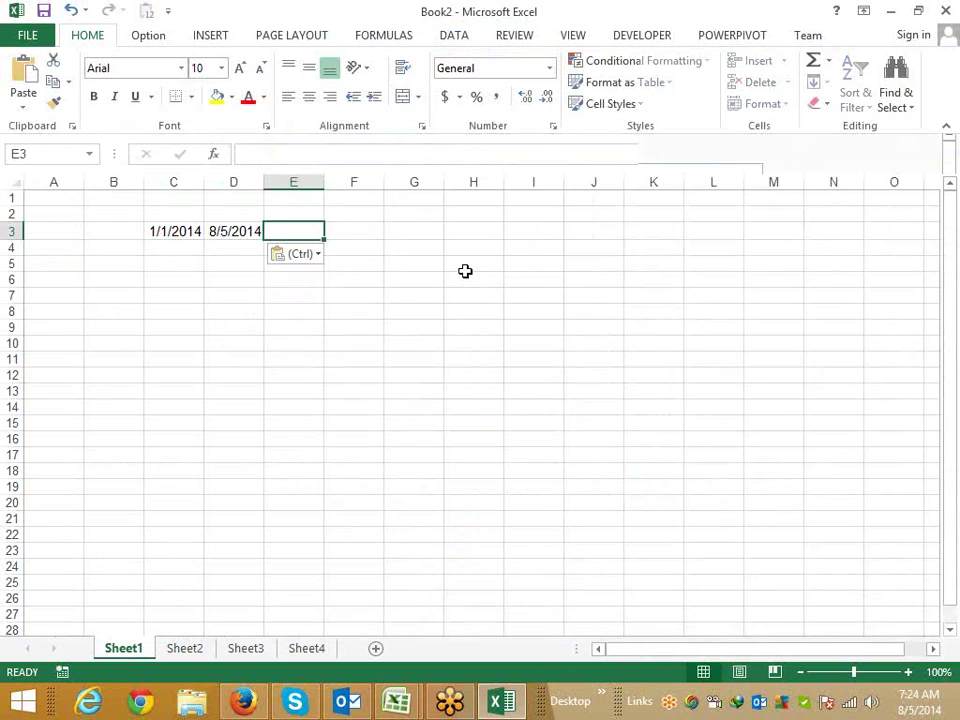
- In E3, begin NETWORKDAYS.INTL with C3 as start and D3 as end date
type("=")
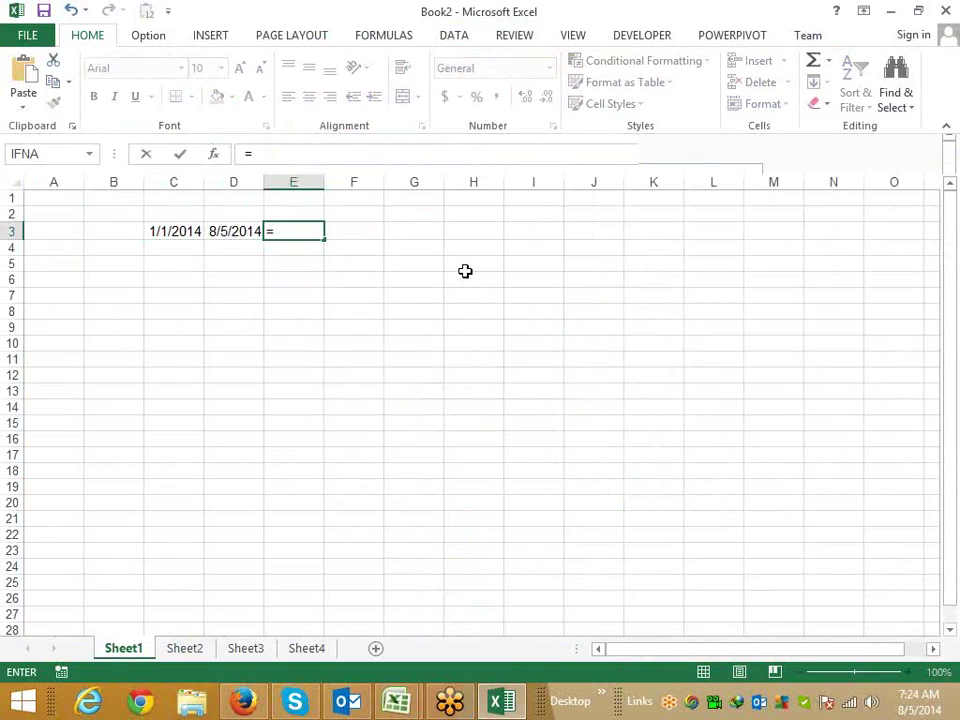
type("net")
key("Down")
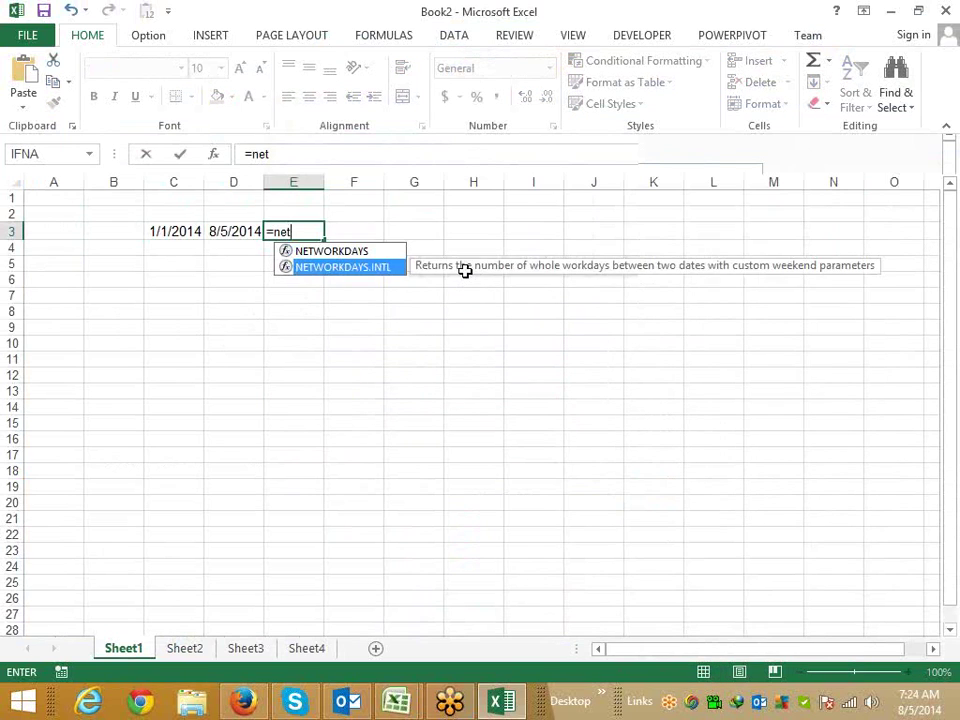
key("Tab")
key("Left")
key("Left")
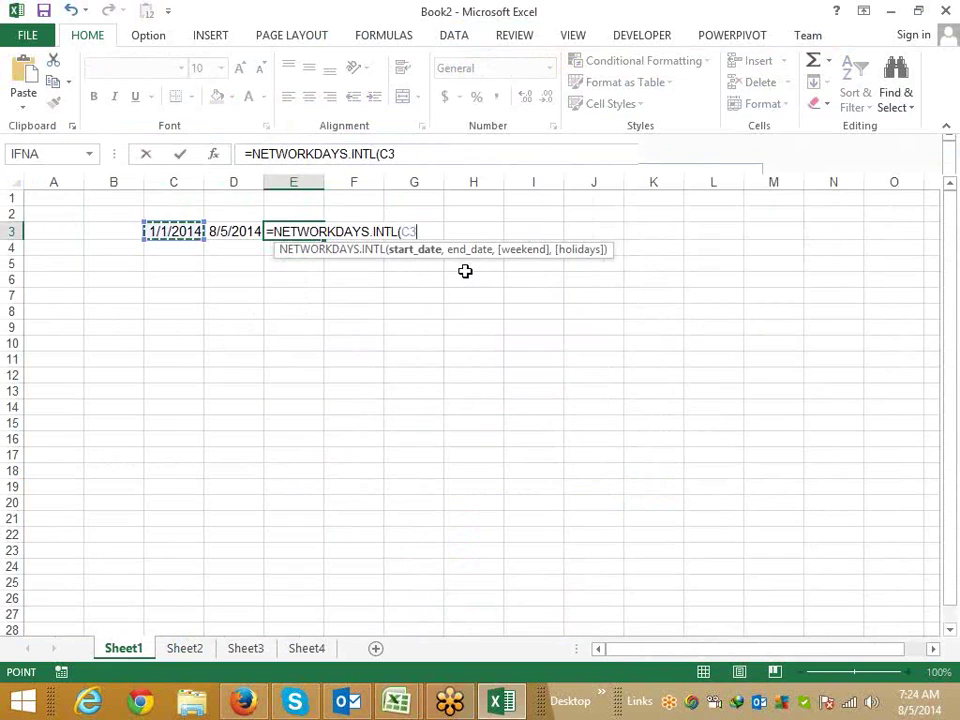
type(",")
key("Left")
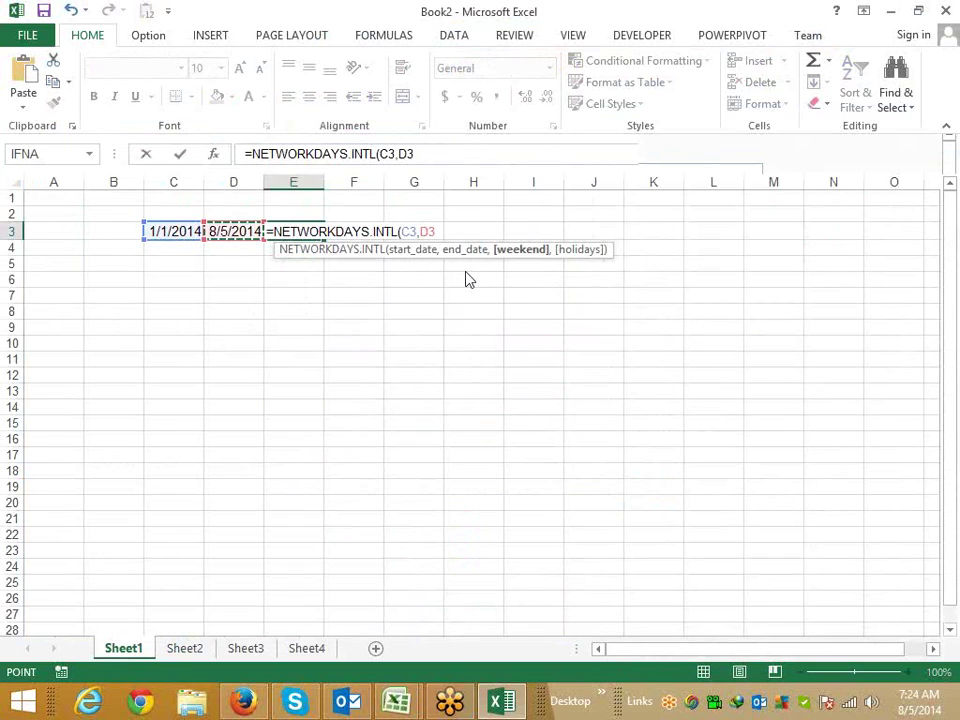
type(",")
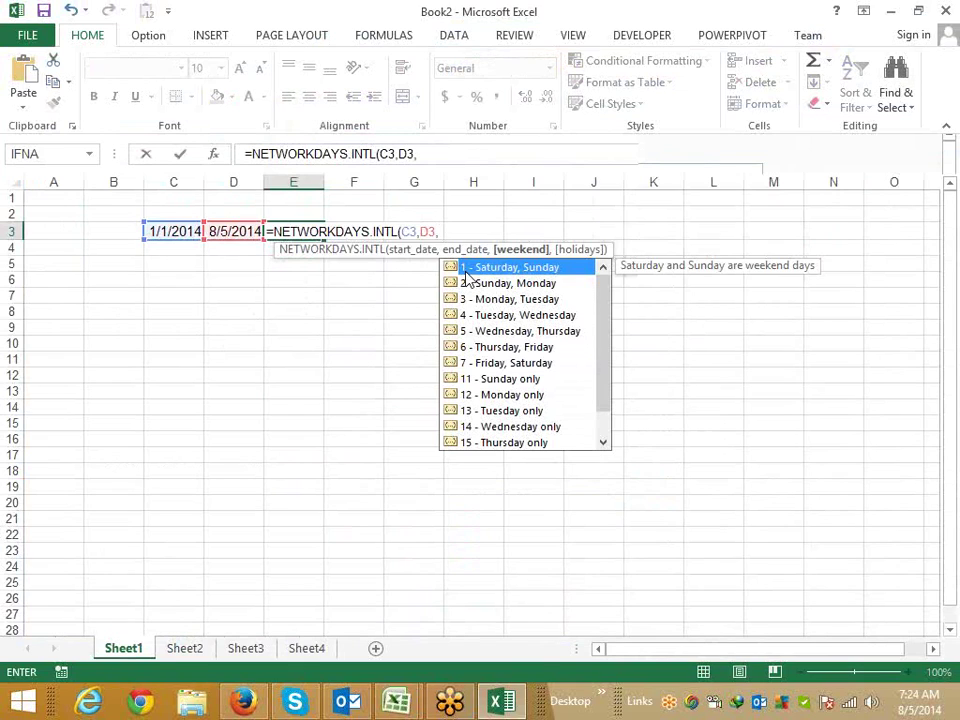
- Complete it with weekend code 7 and holidays I3:I10, returning 155
key("Down")
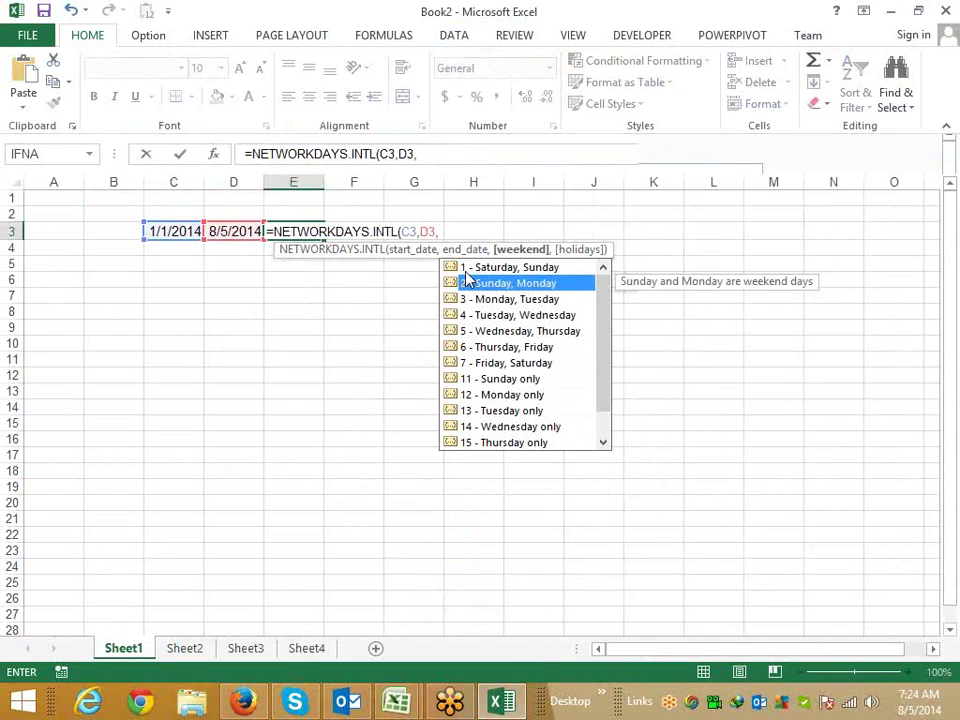
key("Down")
key("Down")
key("Down")
key("Down")
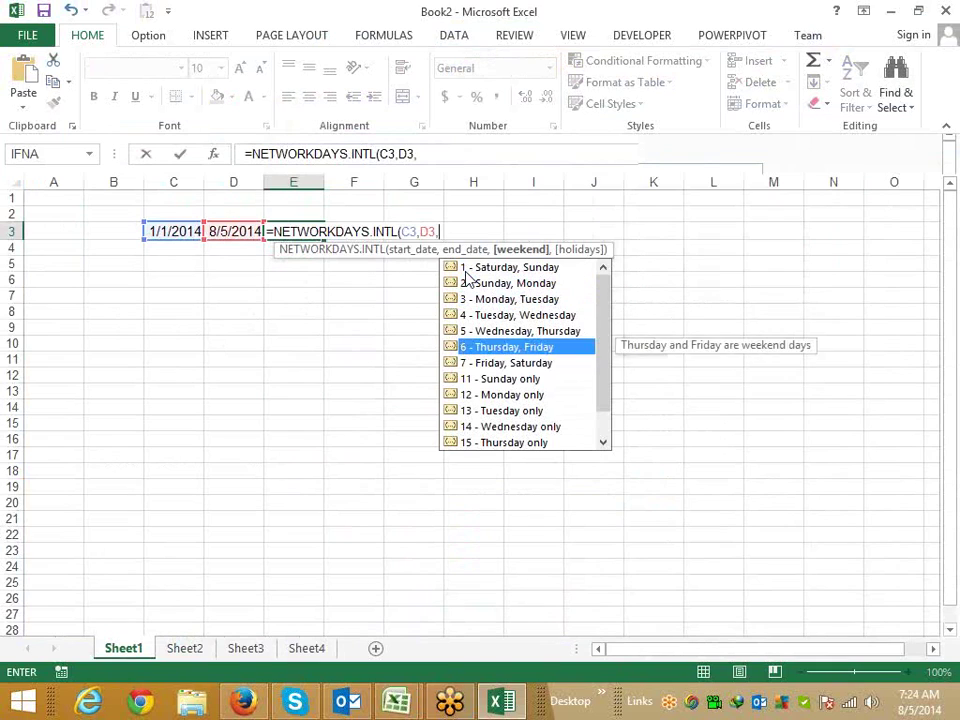
key("Down")
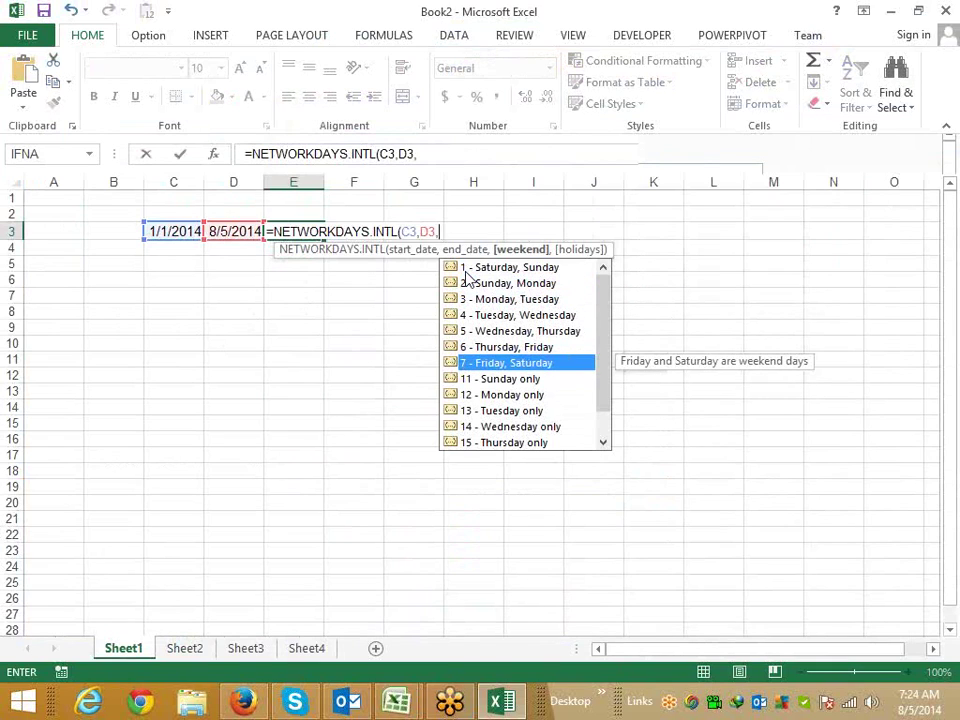
key("Escape")
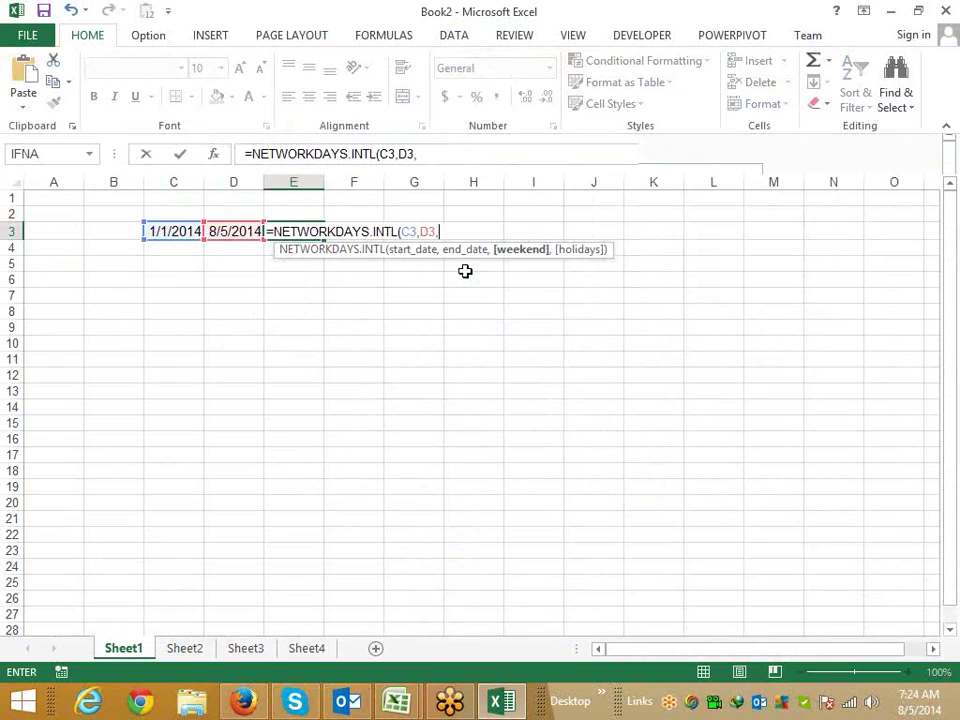
type("7,")
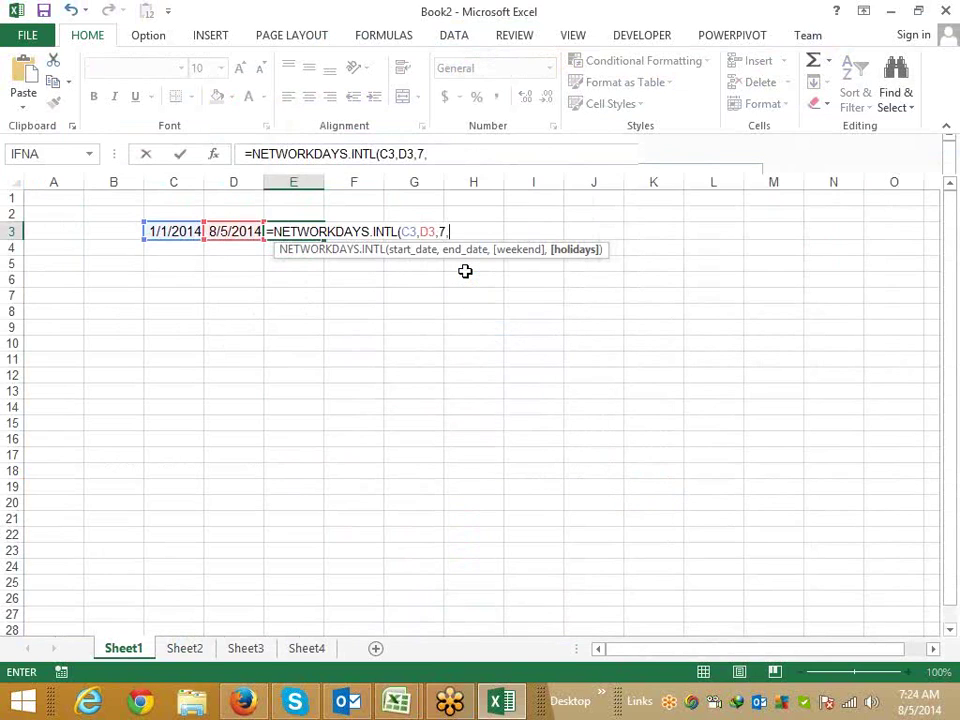
key("Right")
key("Right")
key("Right")
key("Right")
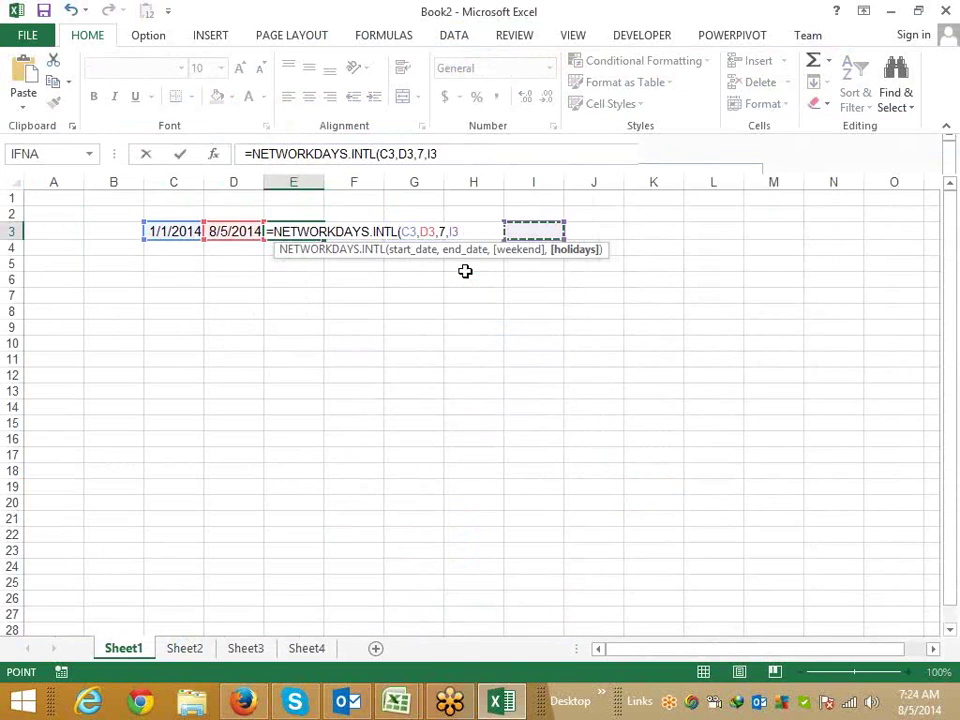
key("shift+Down")
key("shift+Down")
key("shift+Down")
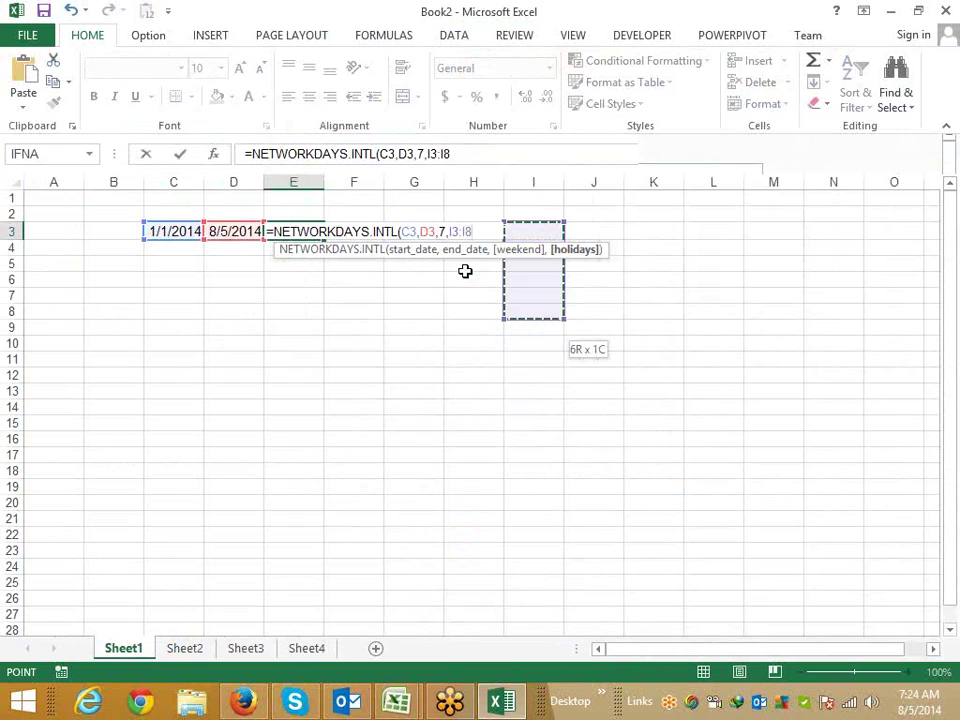
key("shift+Down")
key("shift+Down")
key("Return")
key("Up")
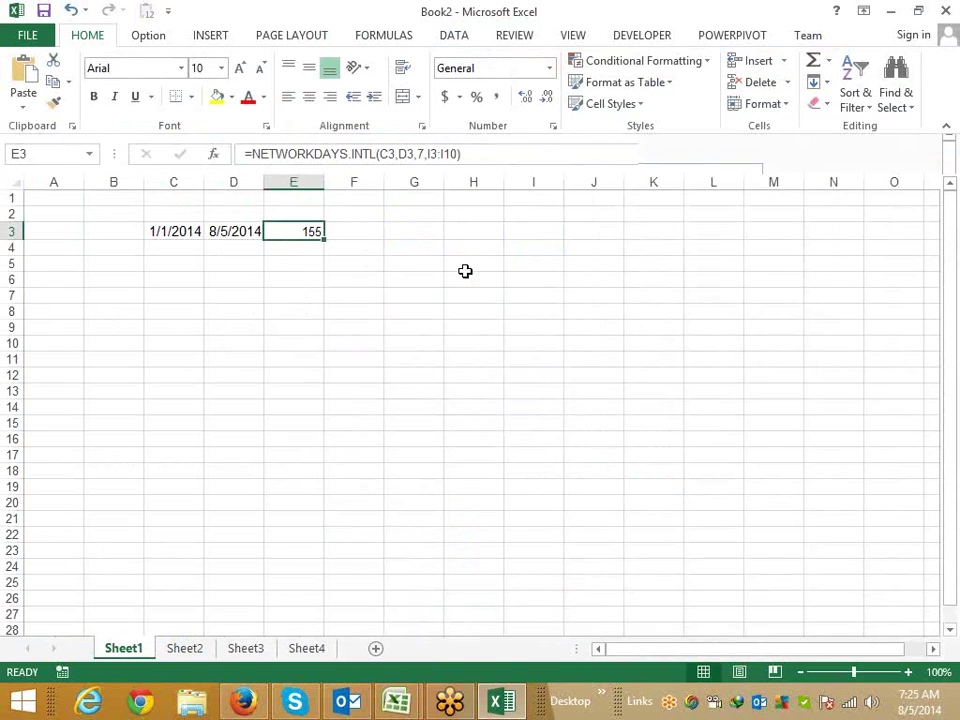
- Back in Book1, enter today's date 8/5/2014 in B18 and 8 workdays in C18
key("alt+Tab")
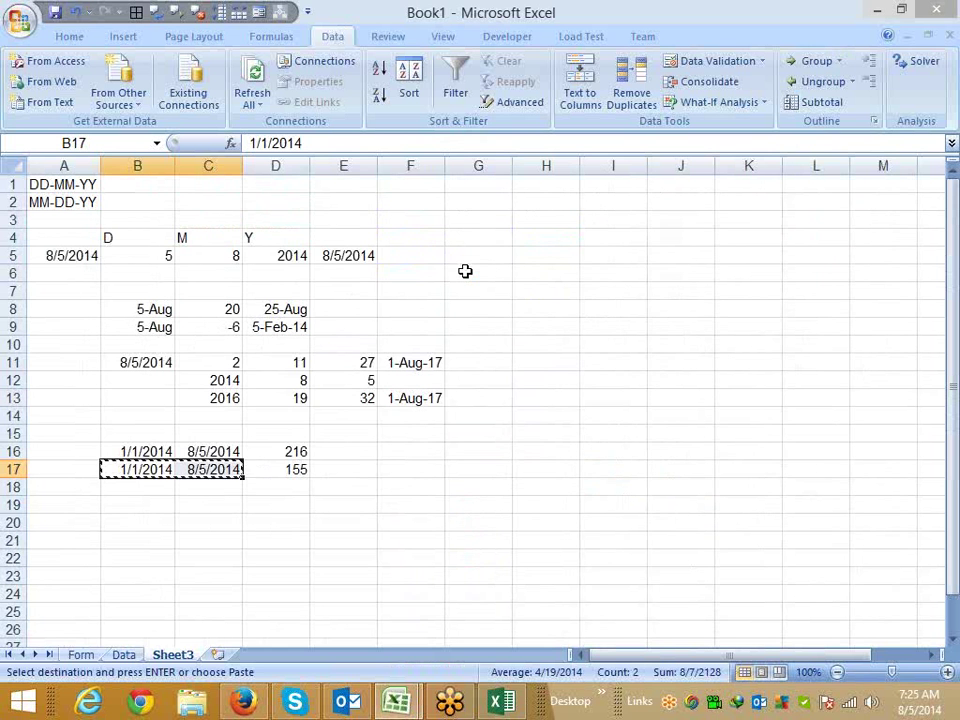
key("Escape")
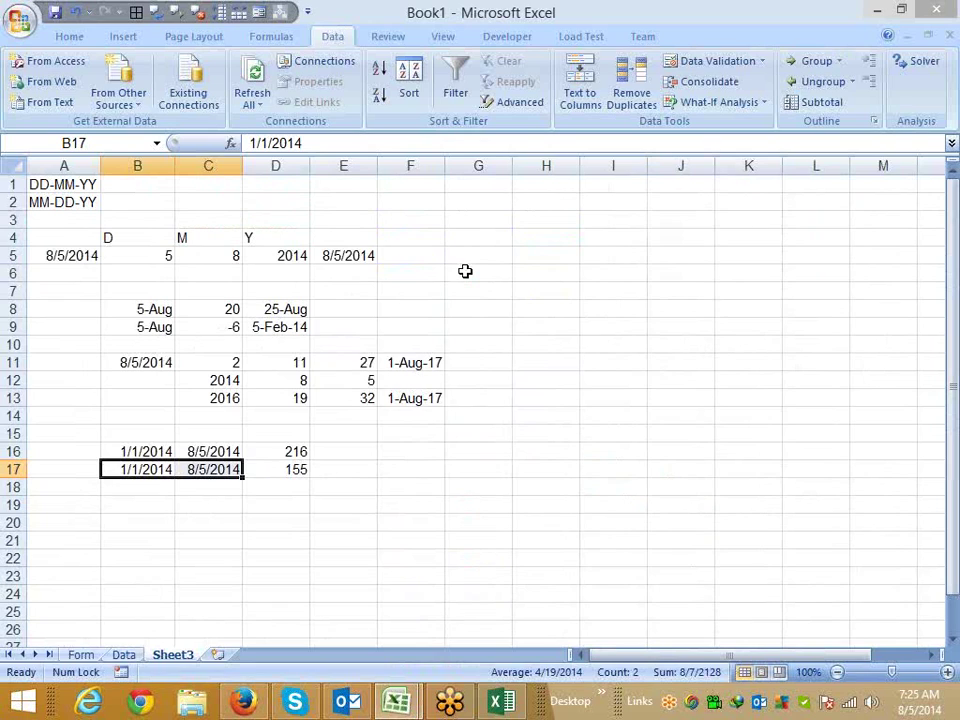
key("Down")
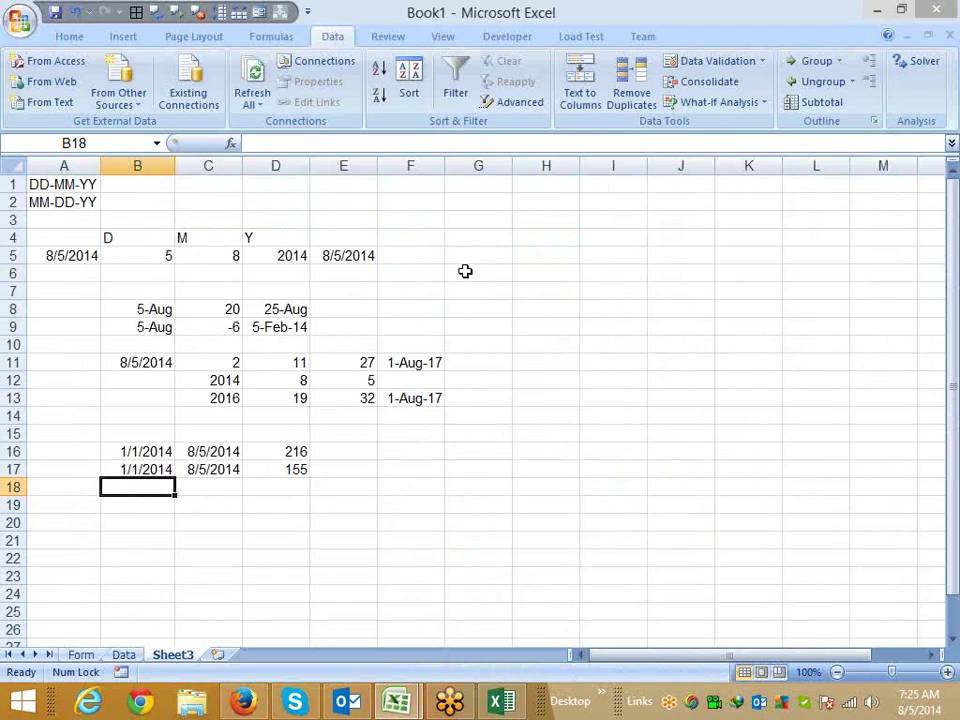
key("ctrl+semicolon")
key("Return")
key("Up")
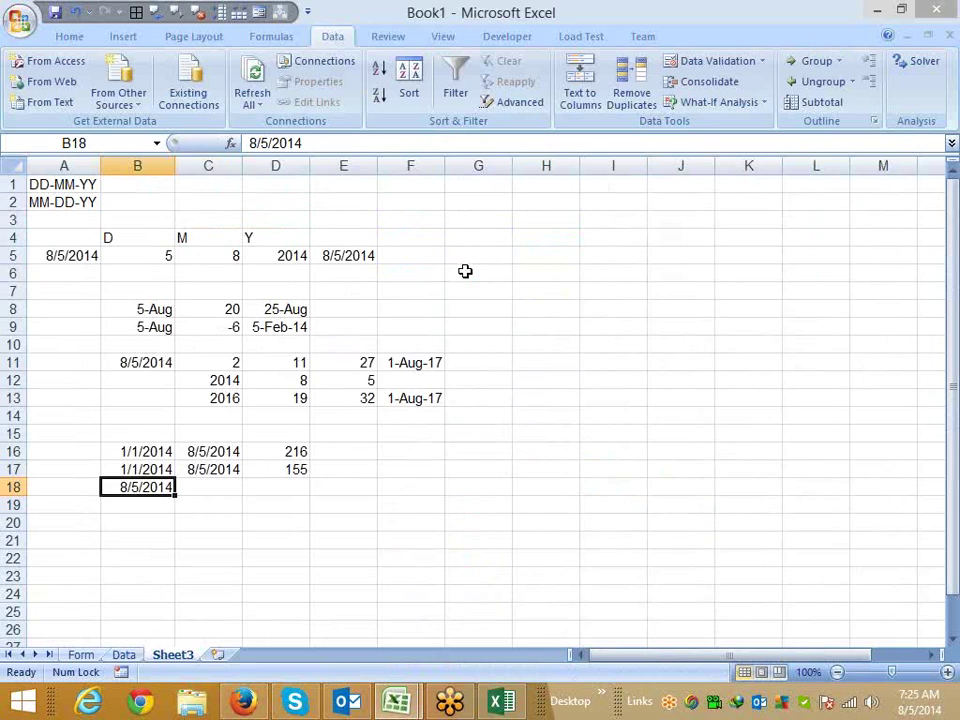
key("Right")
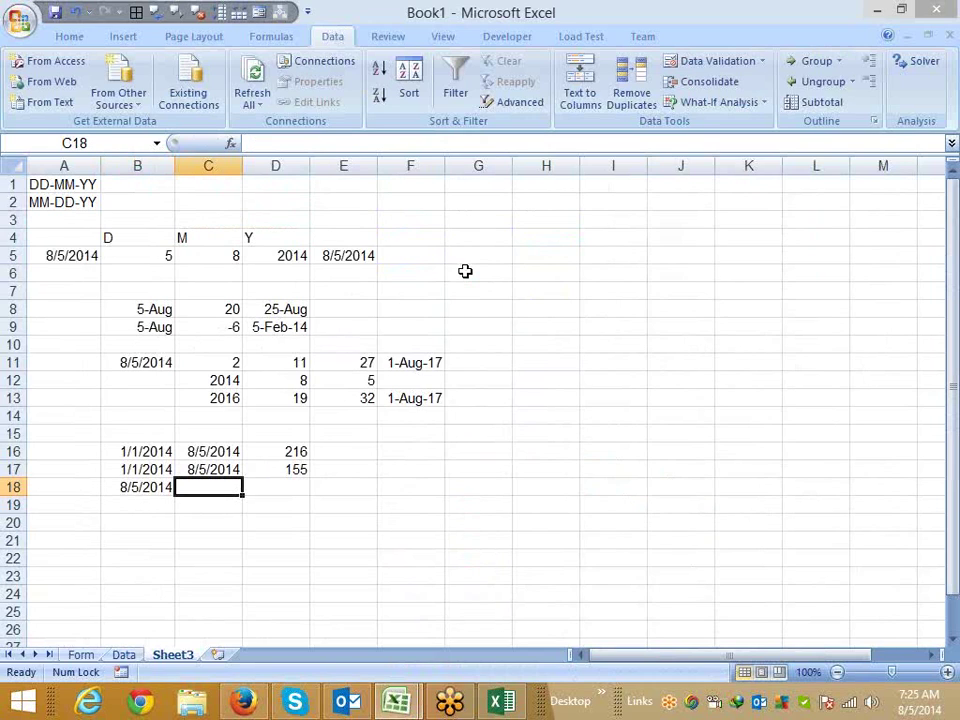
type("8")
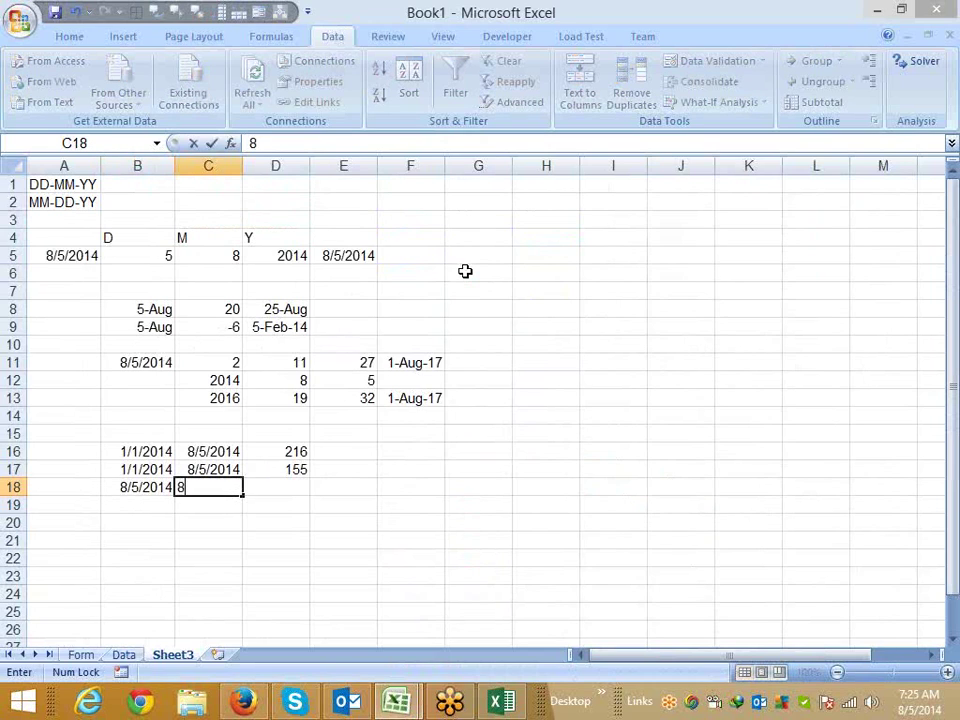
key("Tab")
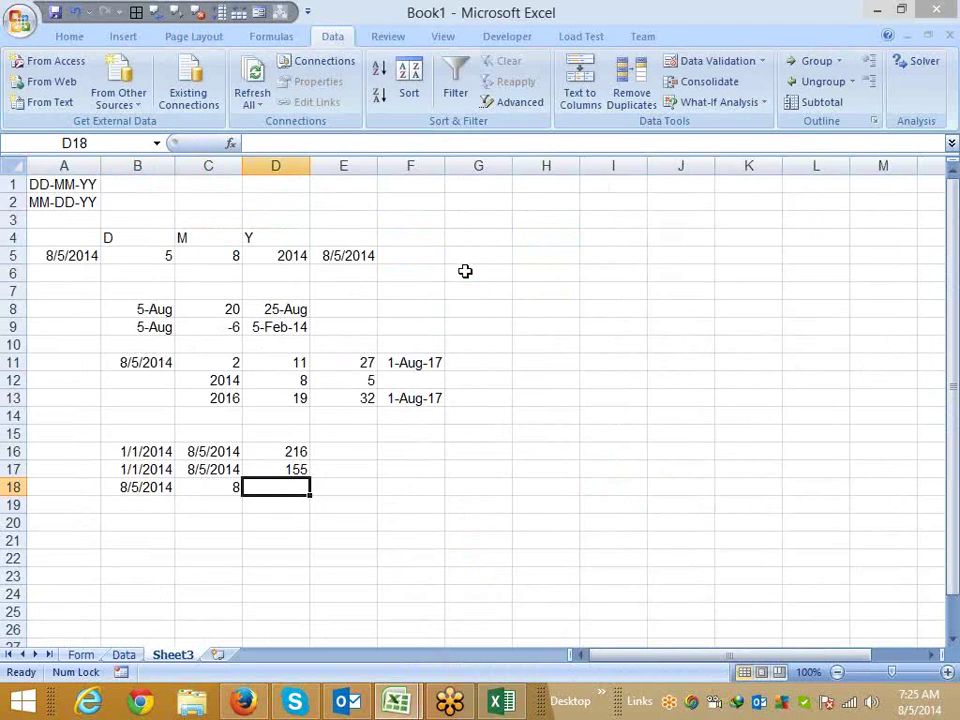
- Enter =WORKDAY(B18,C18,H9:H15) in D18
type("=wo")
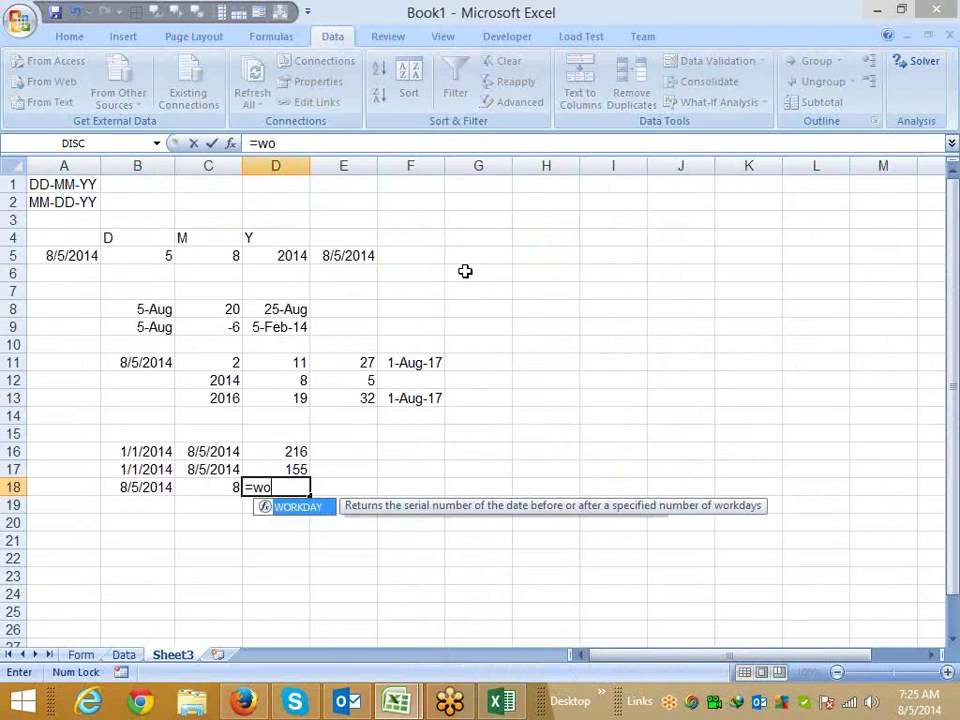
type("r")
key("Tab")
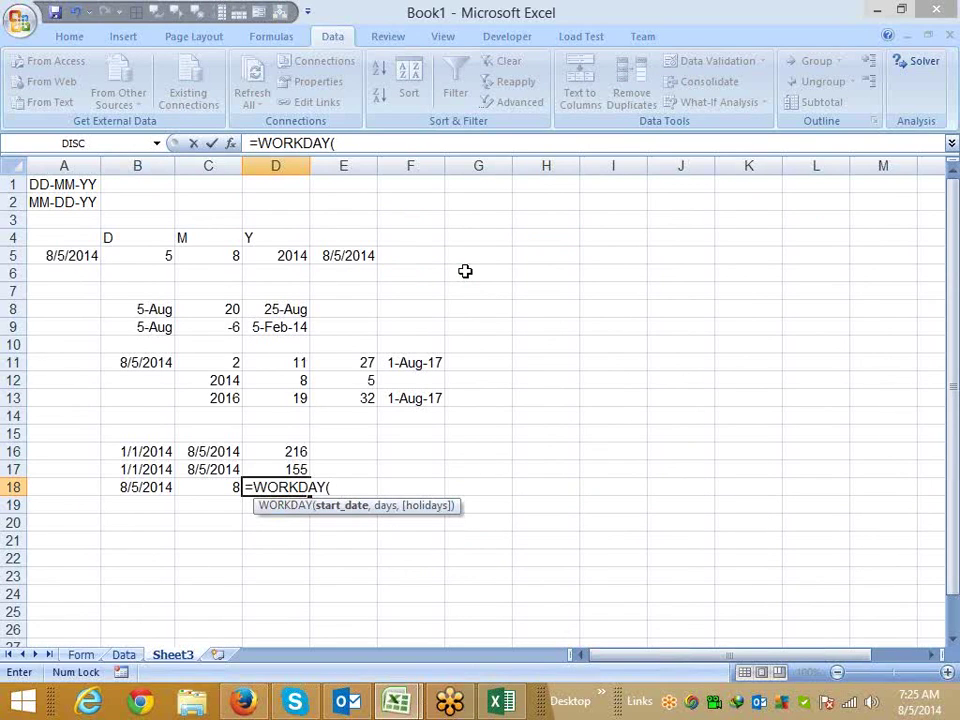
key("Left")
key("Left")
type(",")
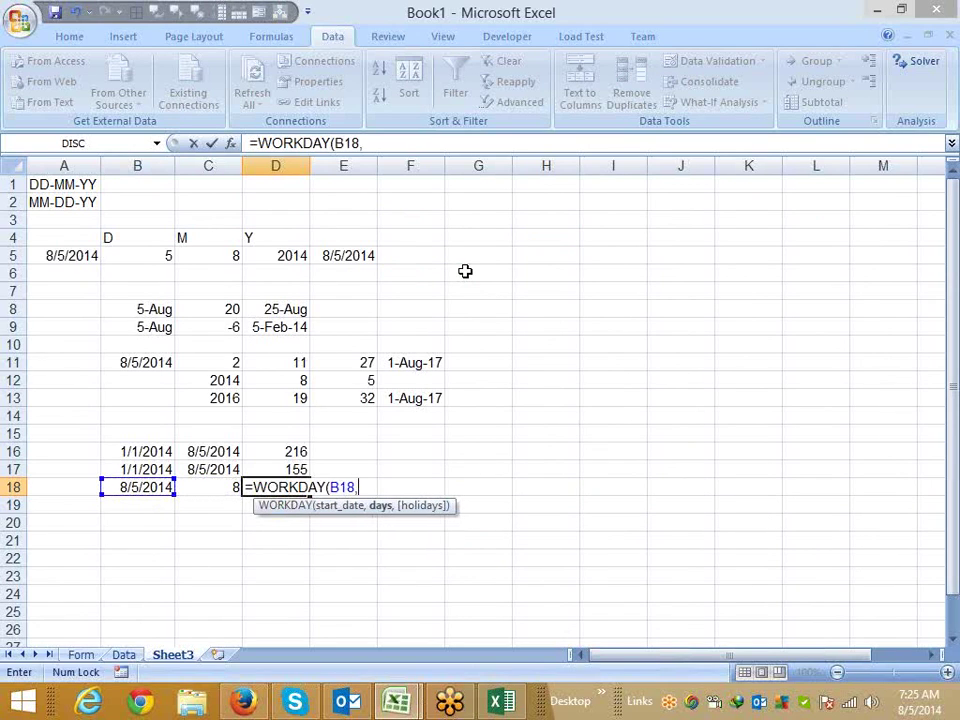
key("Left")
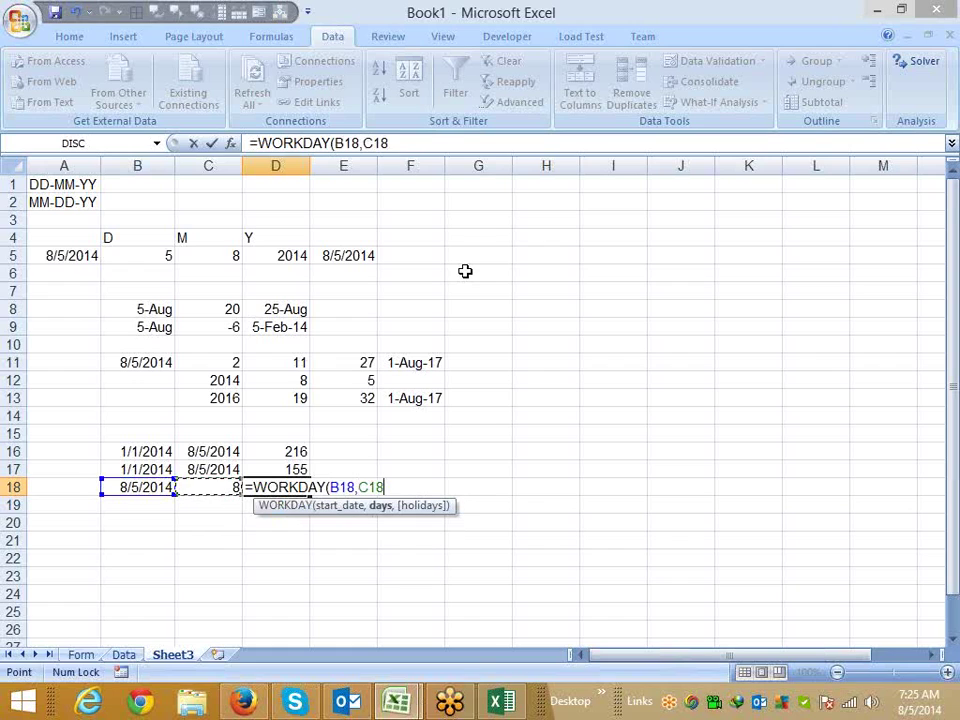
type(",")
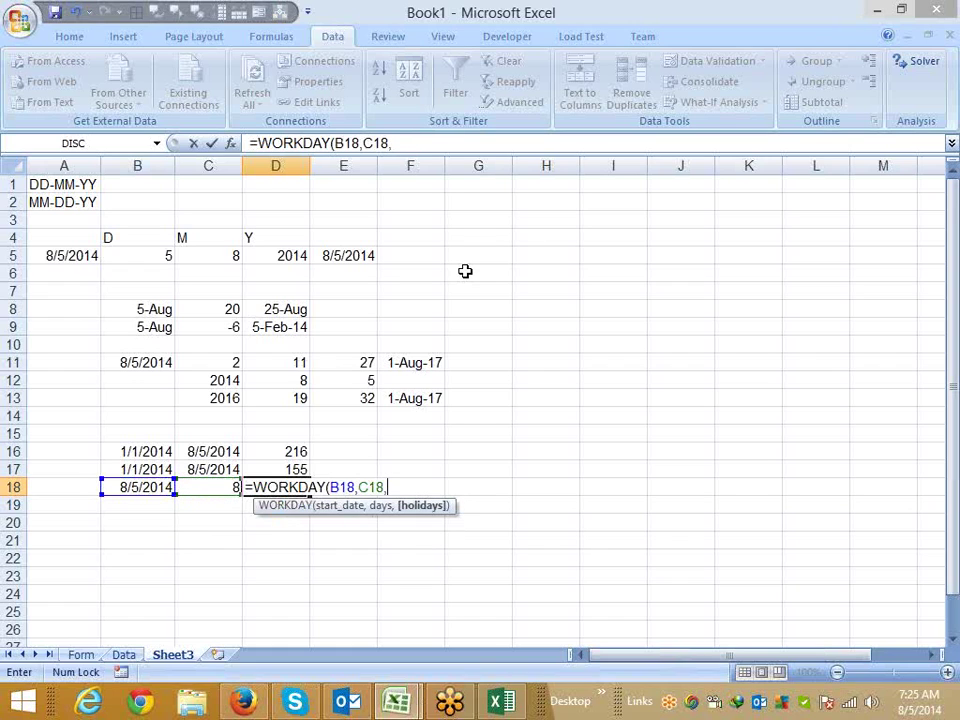
key("Right")
key("Right")
key("Right")
key("Right")
key("Up")
key("Up")
key("Up")
key("Up")
key("Up")
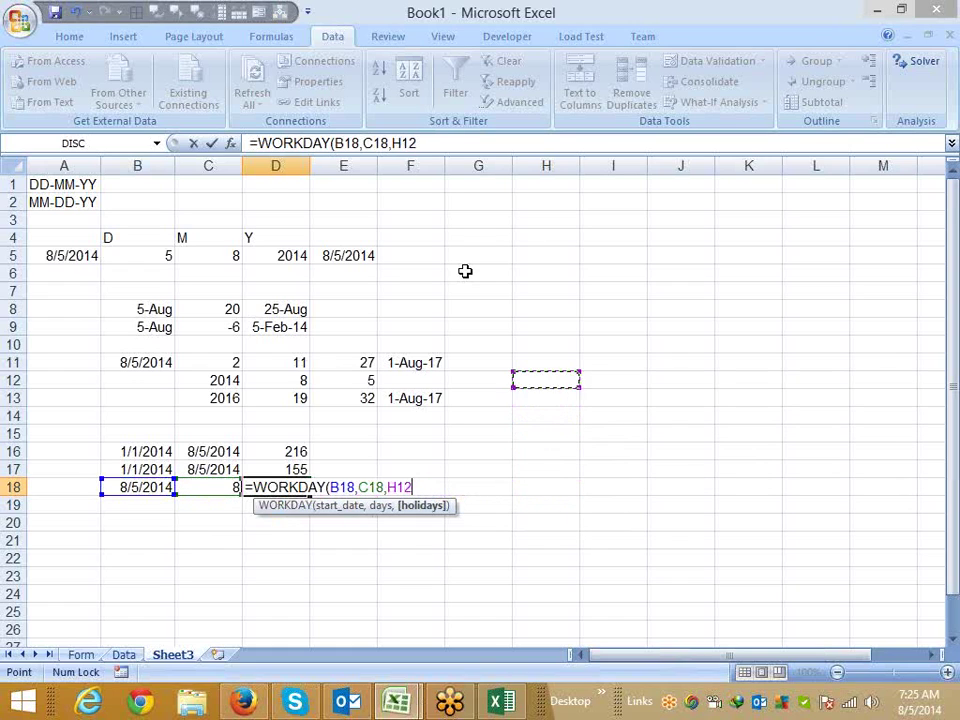
key("Up")
key("Up")
key("Up")
key("shift+Down")
key("shift+Down")
key("shift+Down")
key("shift+Down")
key("shift+Down")
key("shift+Down")
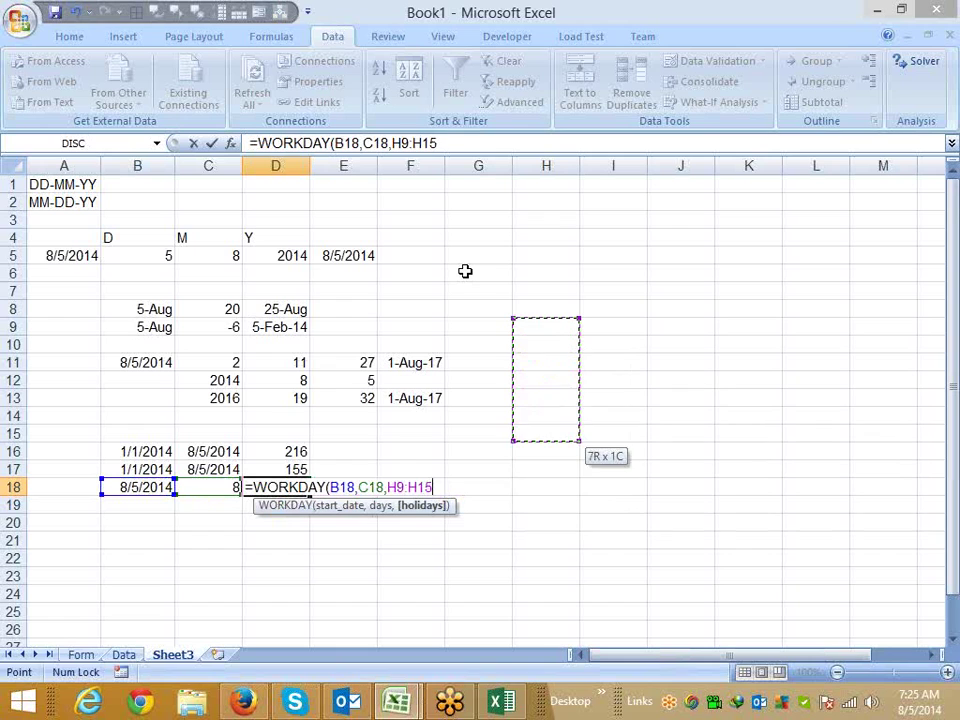
key("Return")
- Format D18 as a date showing 15-Aug-14 and review its formula references
key("Up")
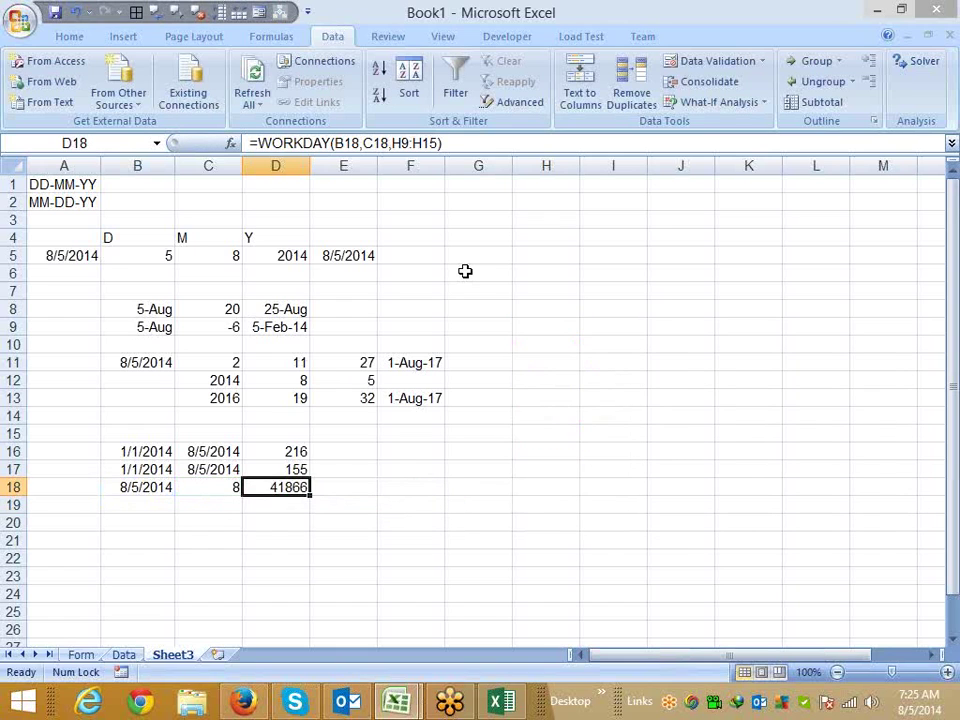
key("ctrl+shift+3")
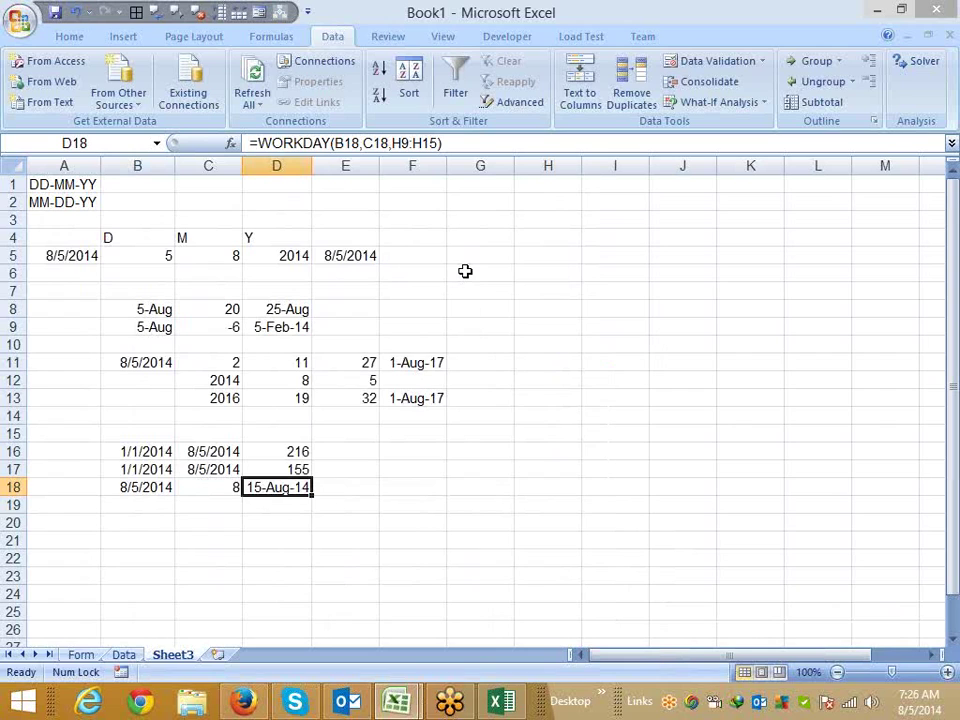
key("F2")
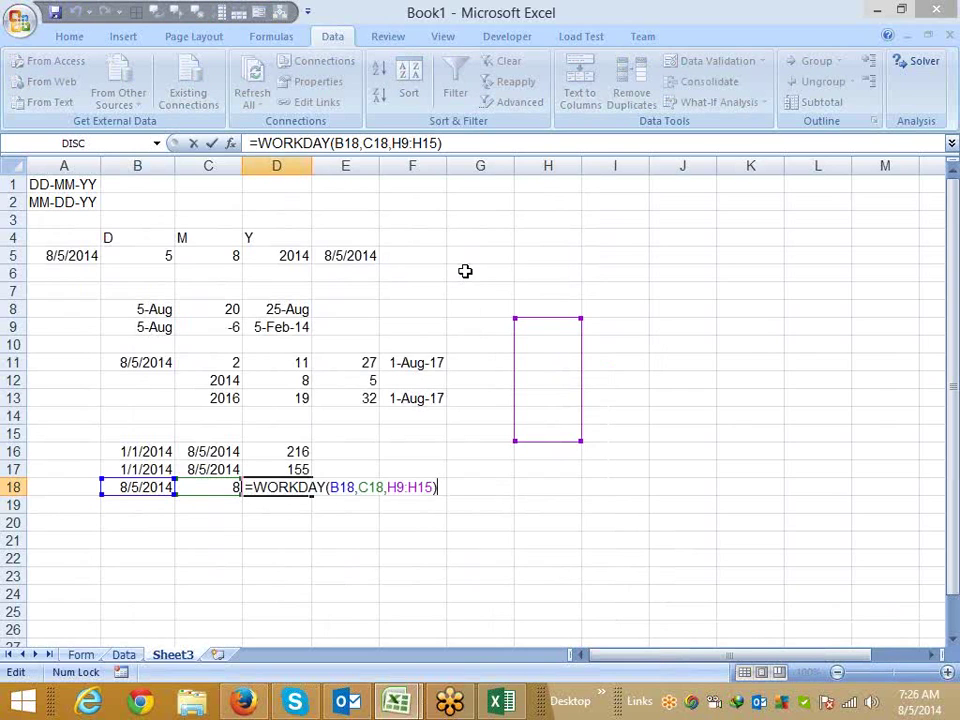
- Add 8/15 as a holiday in H12
key("Escape")
key("Right")
key("Right")
key("Right")
key("Right")
key("Up")
key("Up")
key("Up")
key("Up")
key("Up")
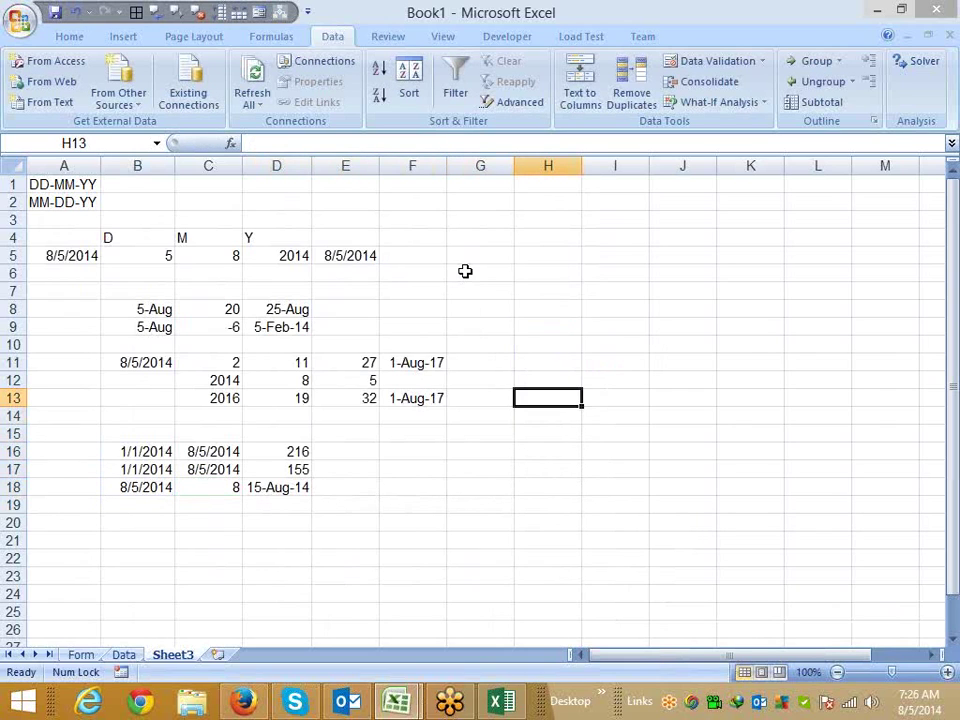
key("Up")
type("8/15")
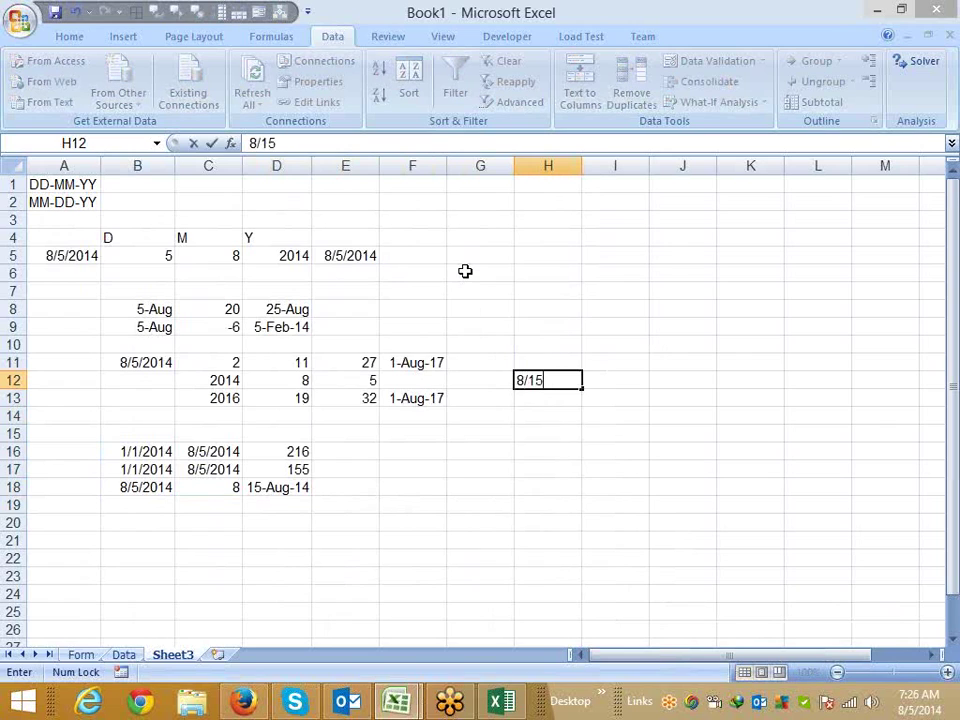
key("Return")
key("Return")
- Confirm D18 now shows 18-Aug-14, checking August weekdays on the calendar, and view D18's formula
key("Down")
key("Down")
key("Left")
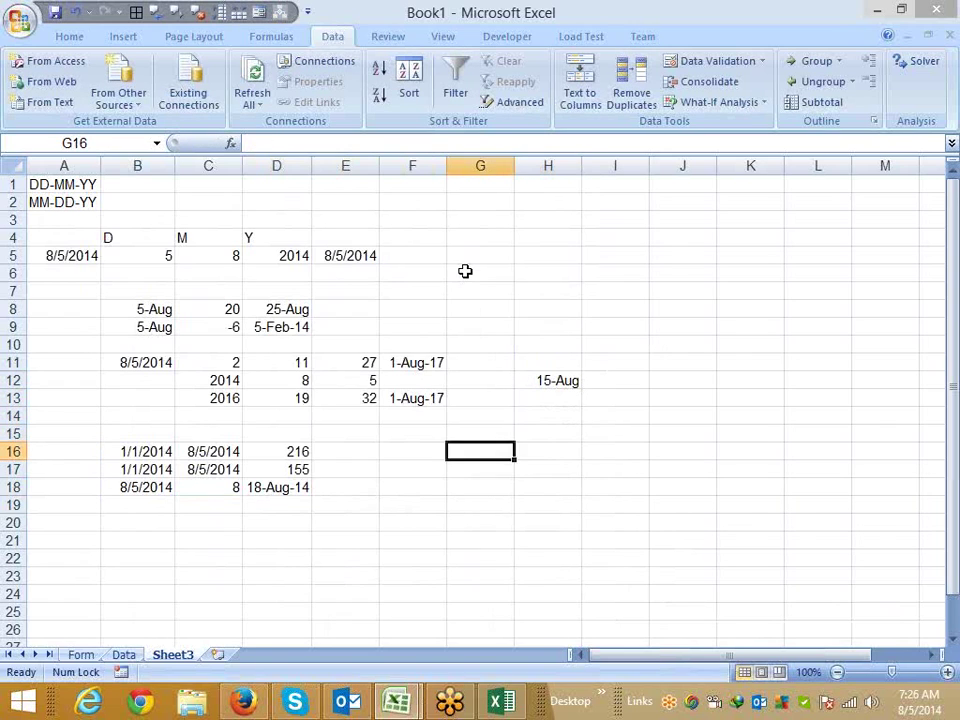
key("Left")
key("Left")
key("Down")
key("Down")
key("Left")
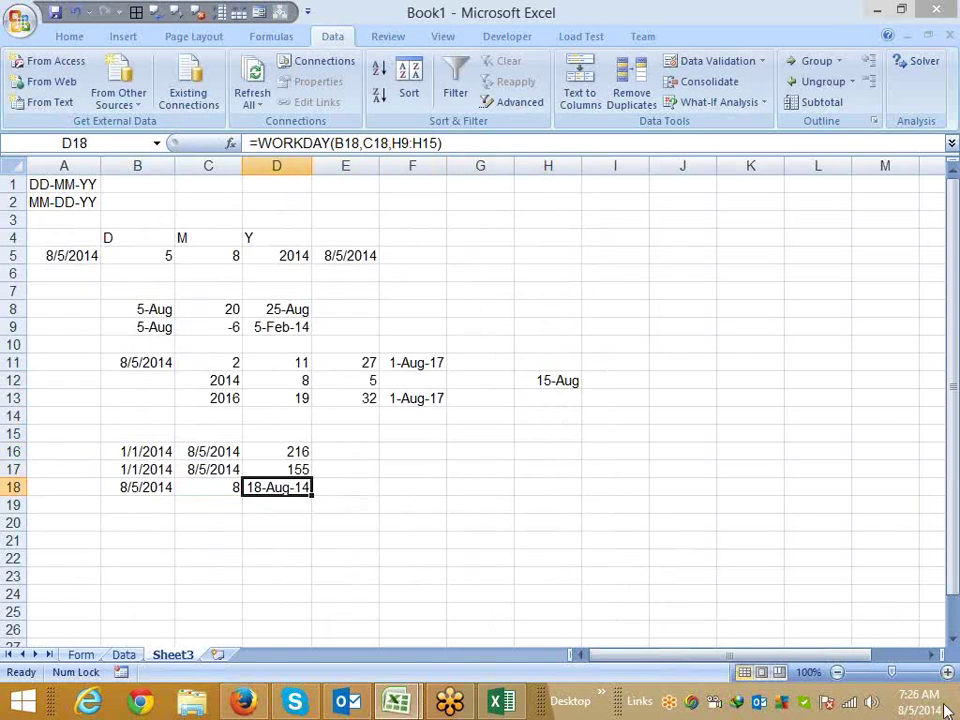
left_click(930, 706)
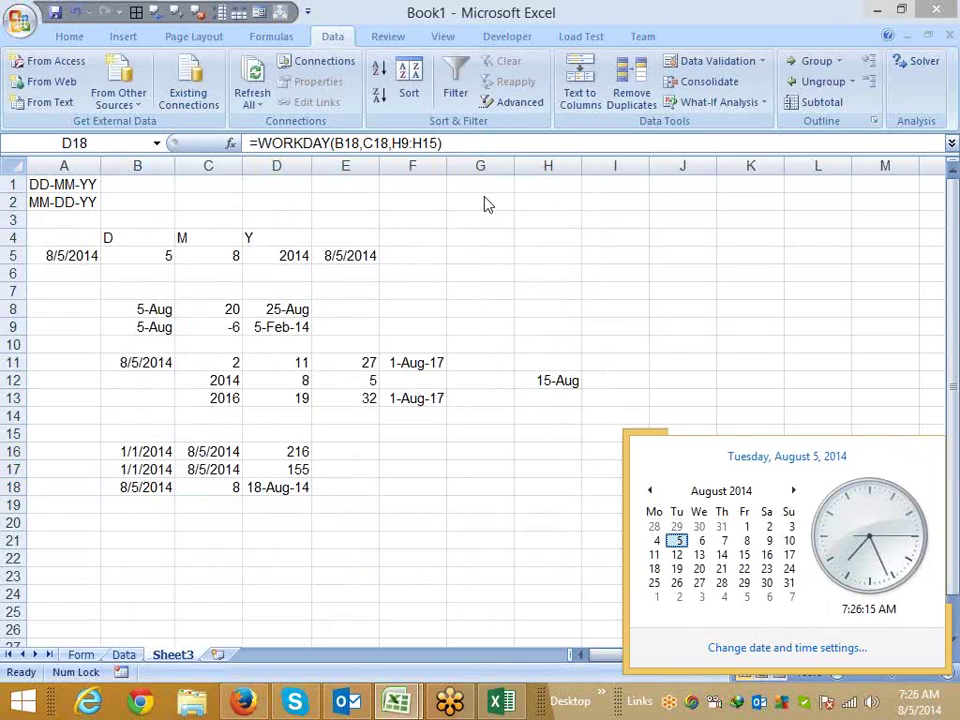
left_click(493, 418)
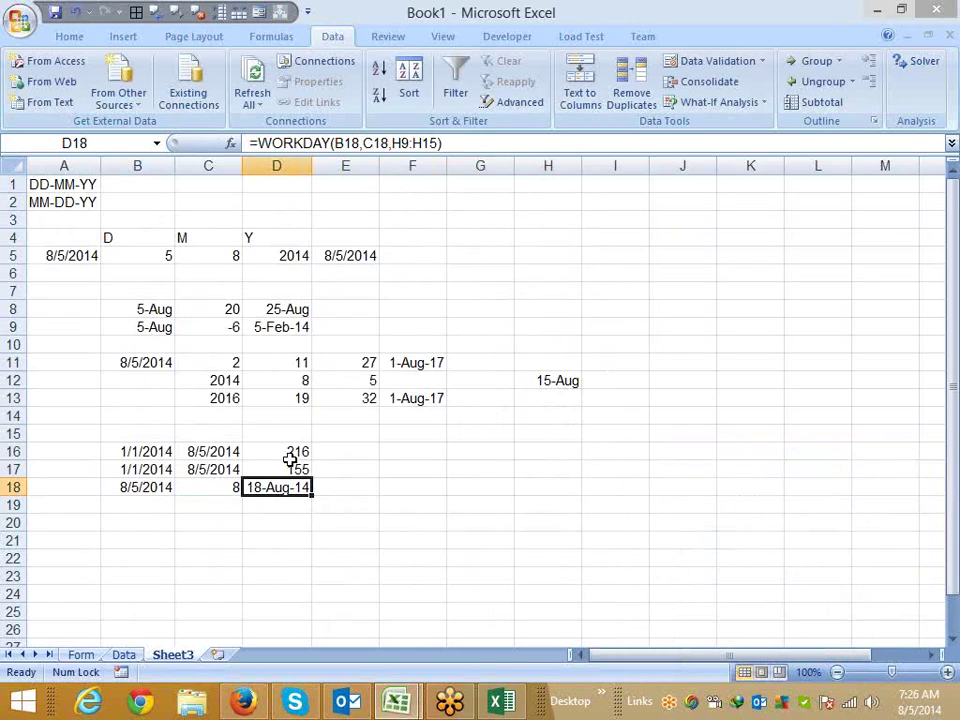
left_click(362, 143)
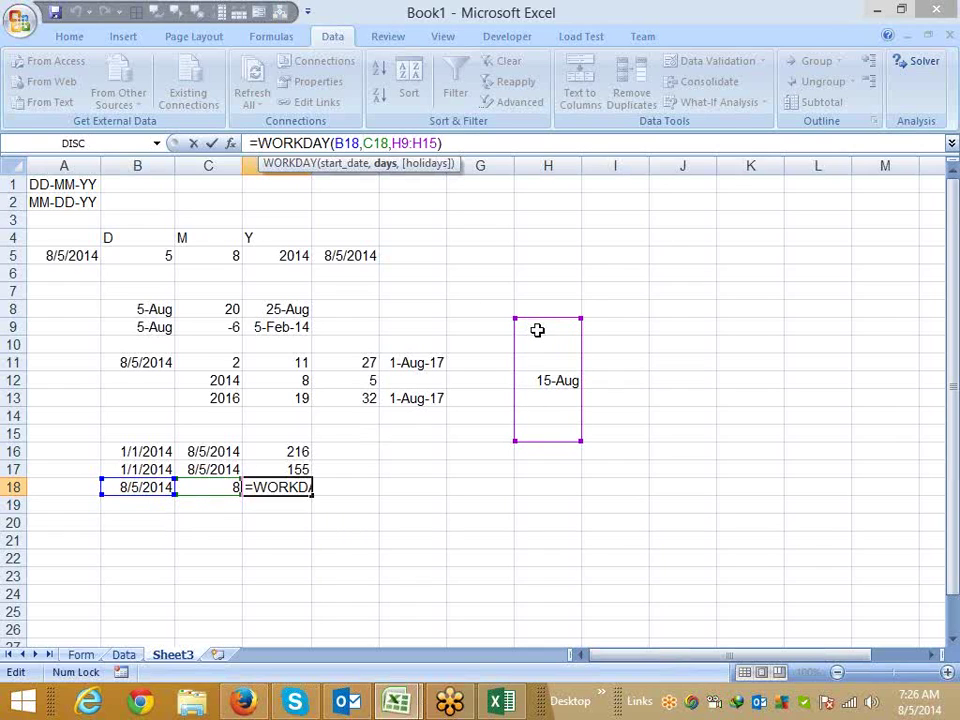
key("Return")
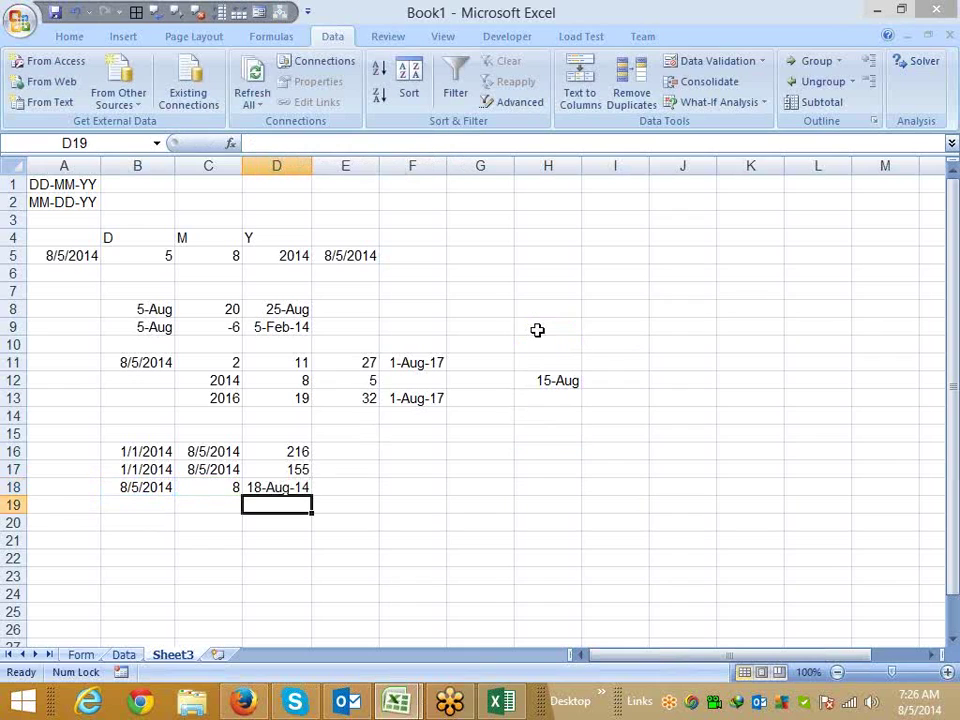
key("Left")
key("Left")
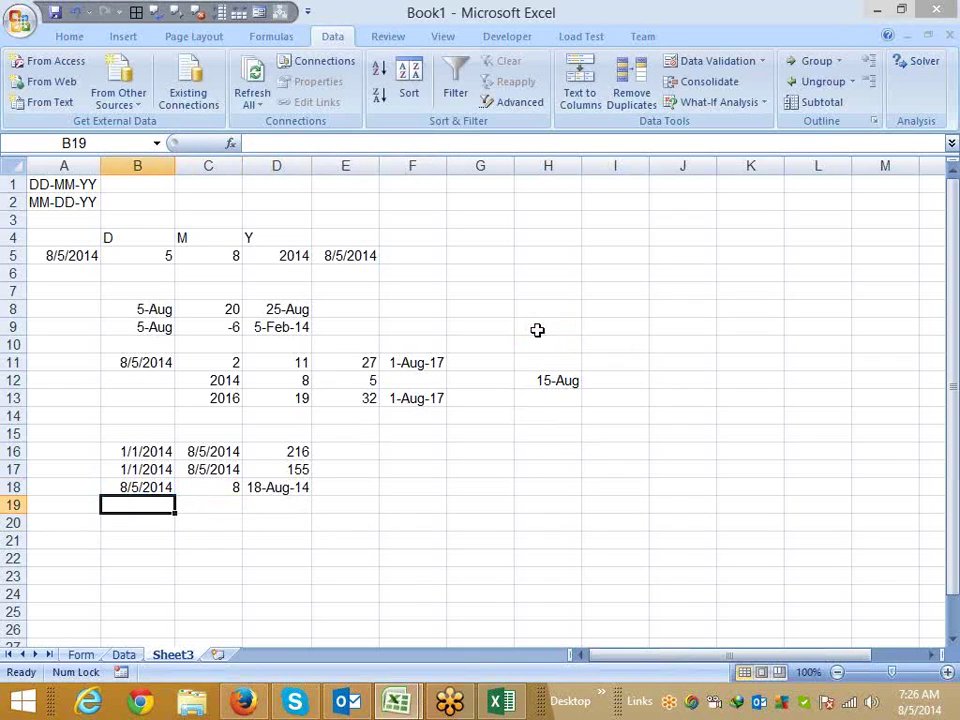
key("Down")
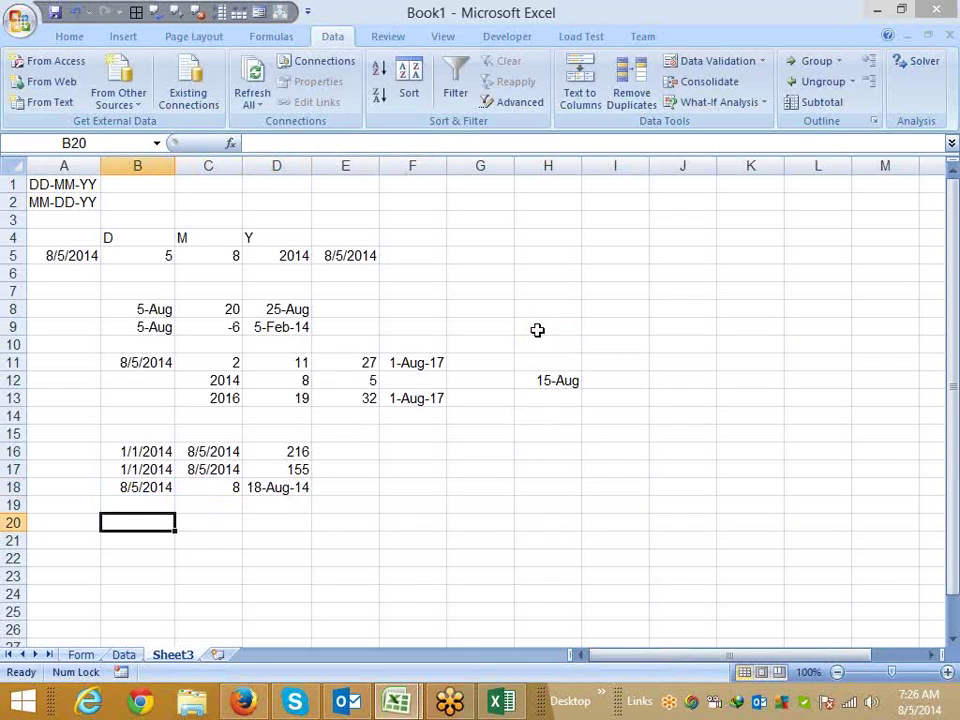
key("Up")
key("Up")
key("Right")
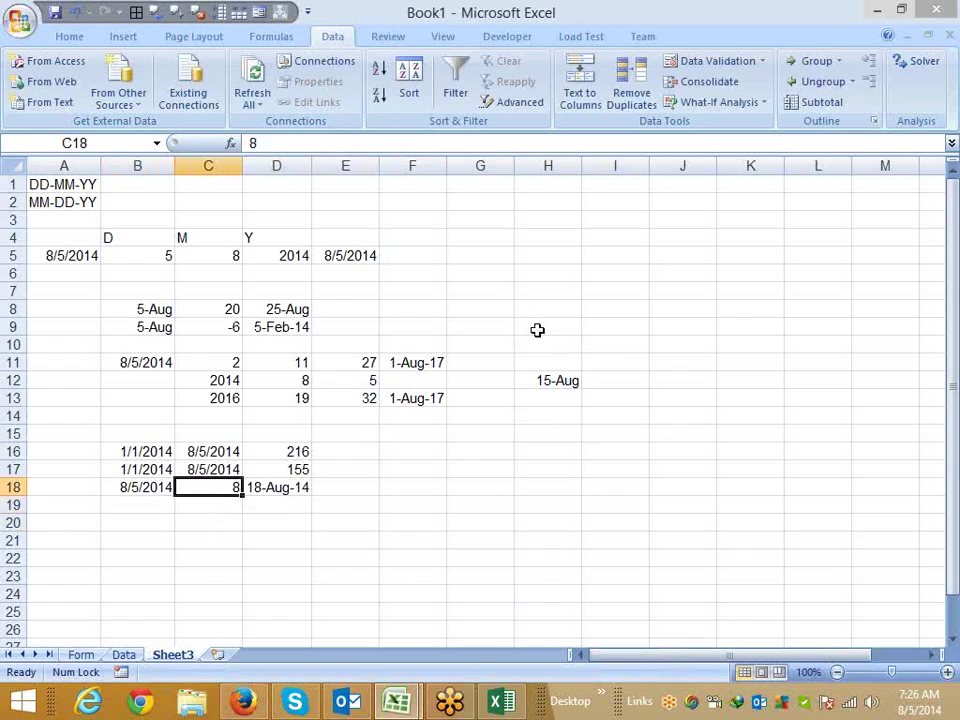
key("Right")
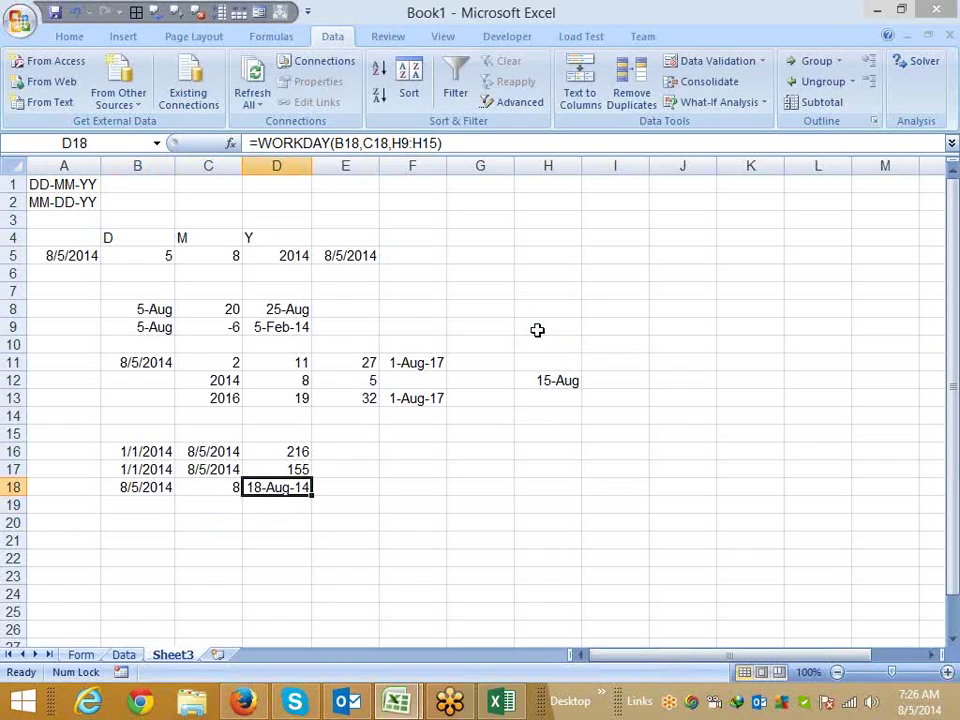
key("Left")
key("Right")
key("F2")
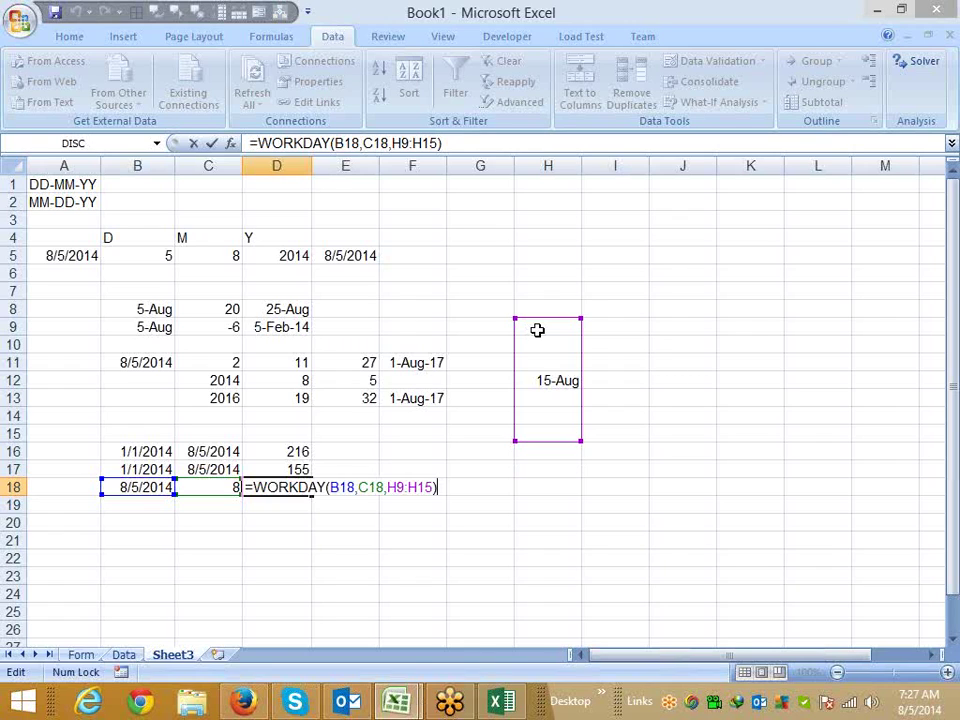
- Enter the WORKDAY formula in D18 (18-Aug-14) and review NETWORKDAYS in D17 (155 days)
key("Return")
key("Up")
key("Up")
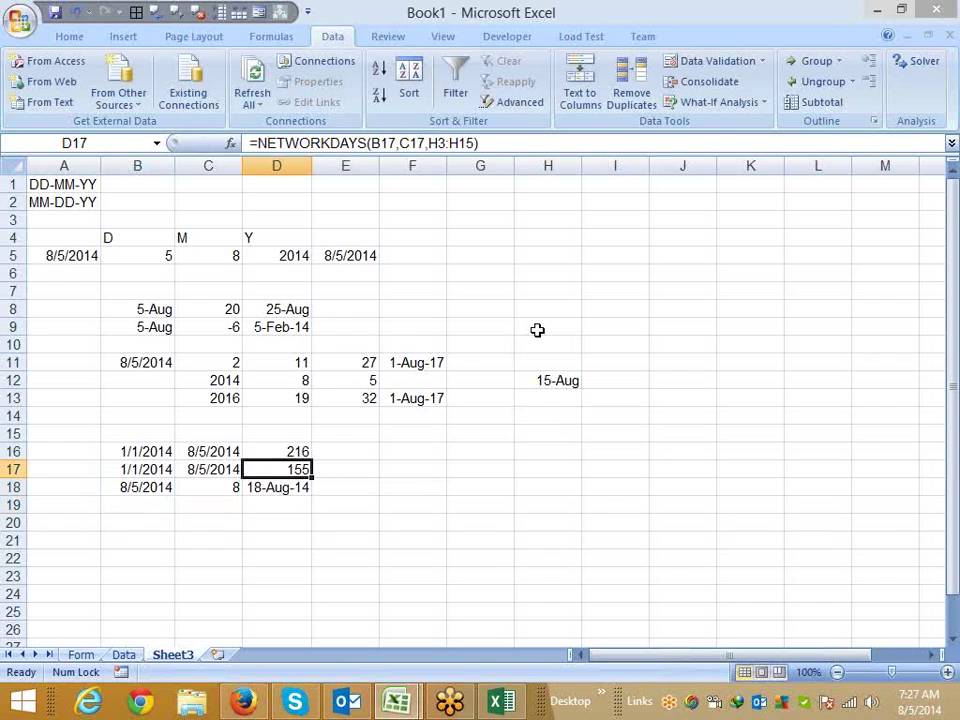
key("F2")
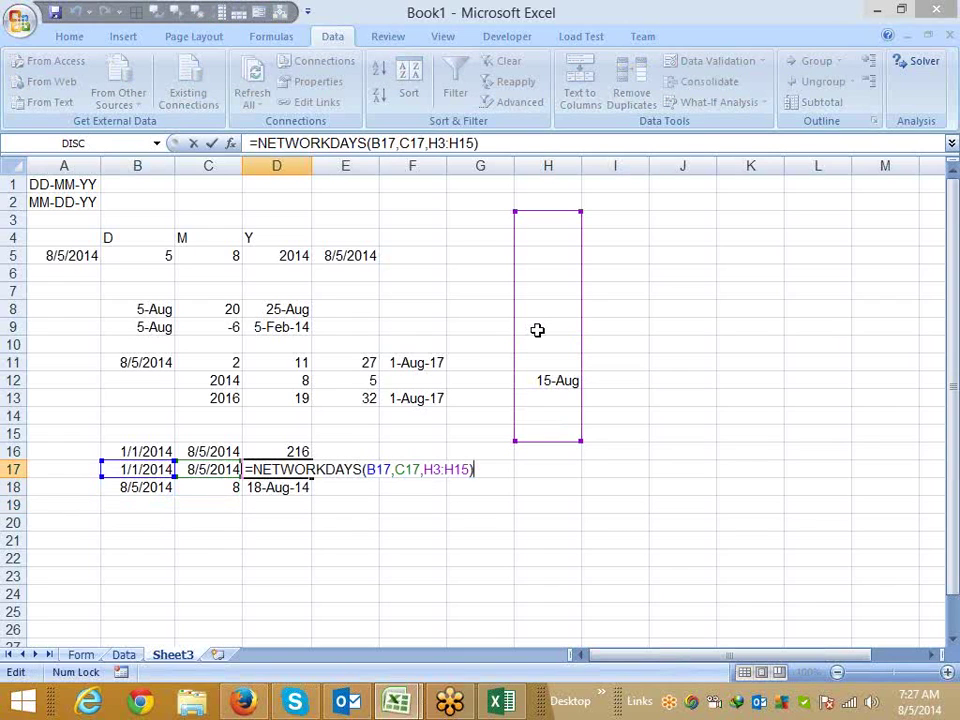
key("Return")
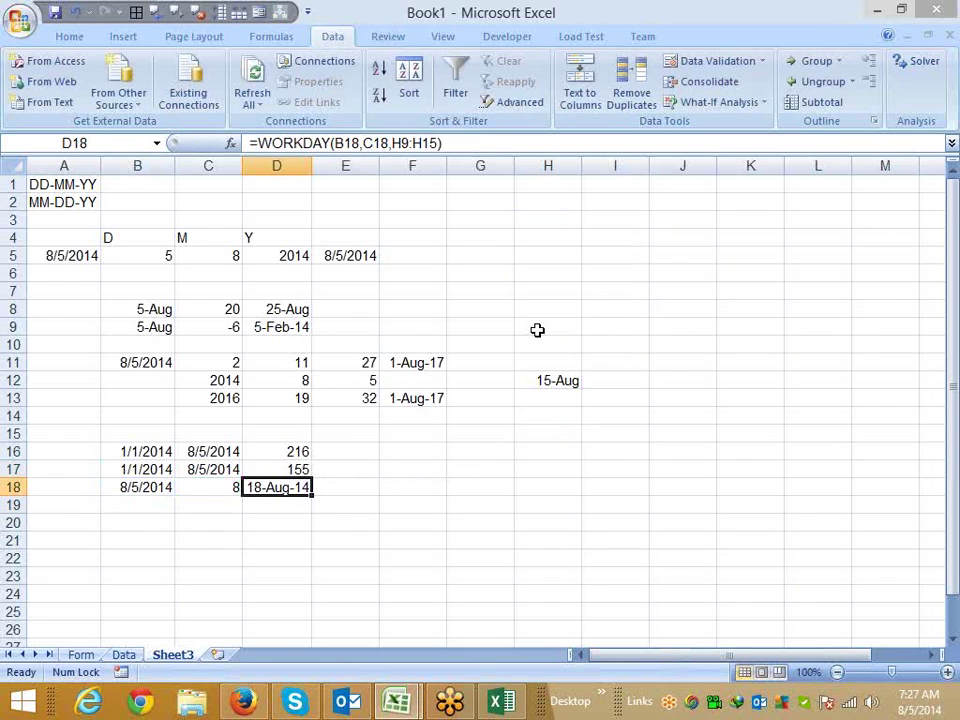
- Copy the start date and day count in B18:C18
key("Left")
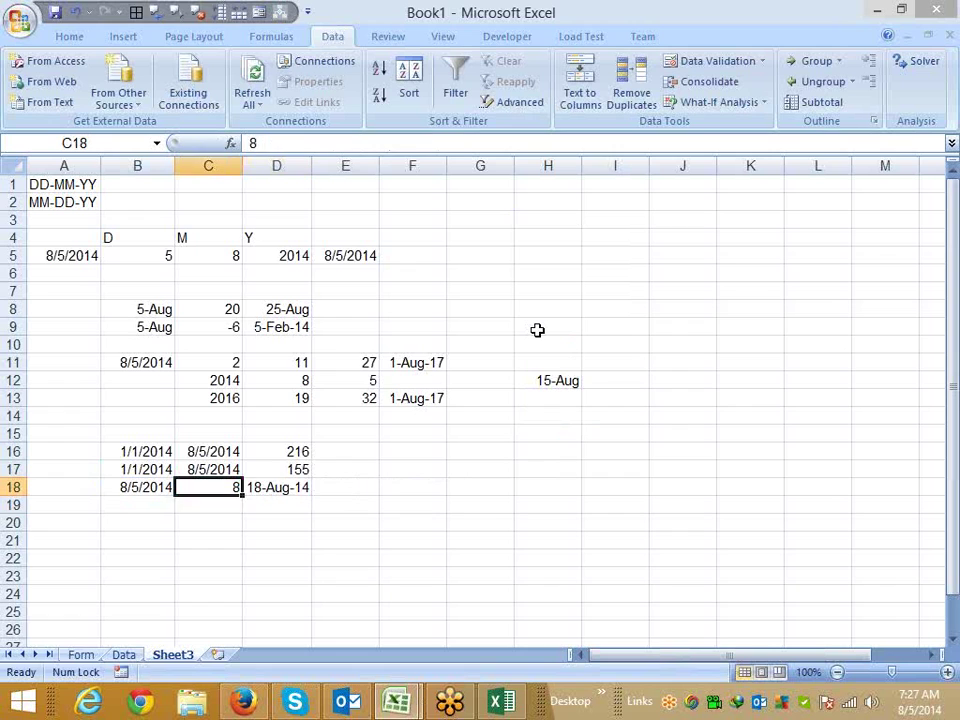
key("Left")
key("shift+Right")
key("ctrl+c")
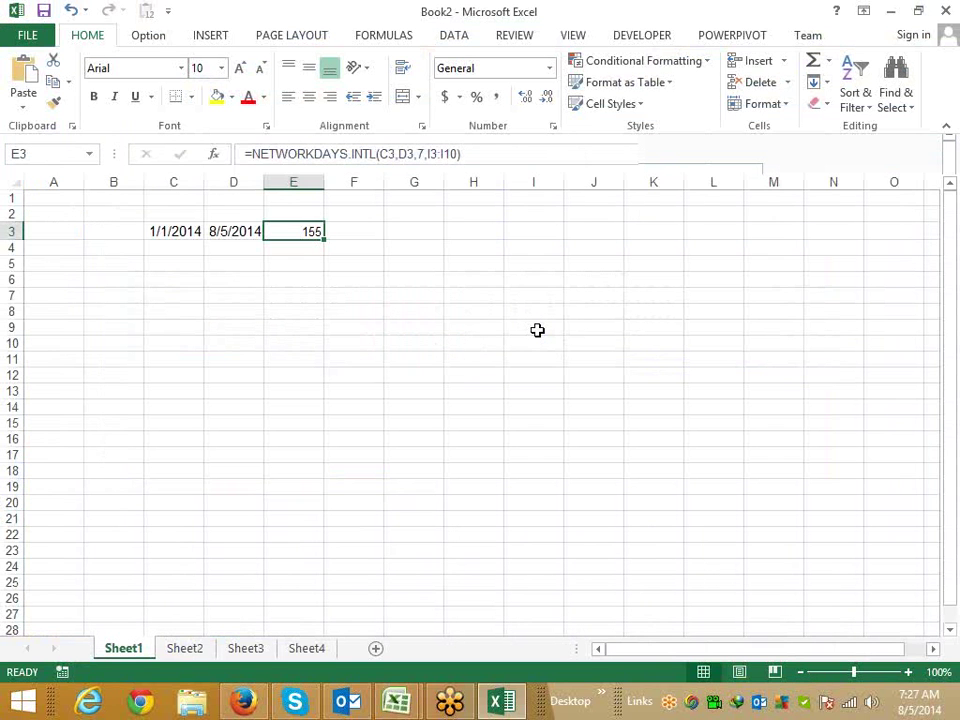
- Paste 8/5/2014 and 8 into Book2's C4:D4
key("Down")
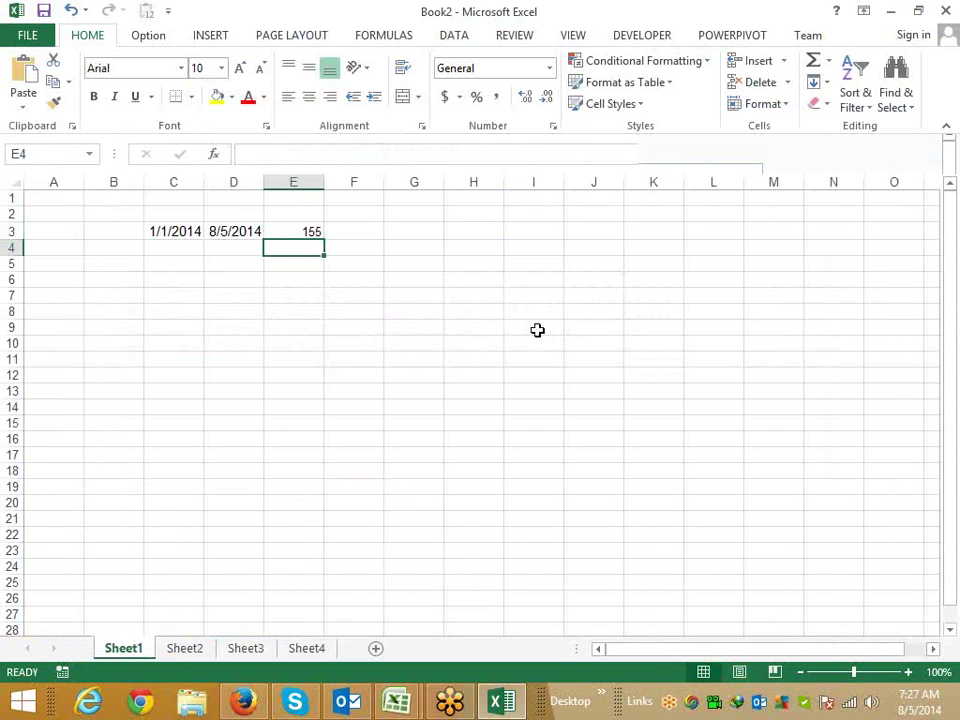
key("Left")
key("Left")
key("ctrl+v")
- Enter =WORKDAY.INTL(C4,D4,6) in E4 for Thursday–Friday weekends (41868), then return to Book1
key("Right")
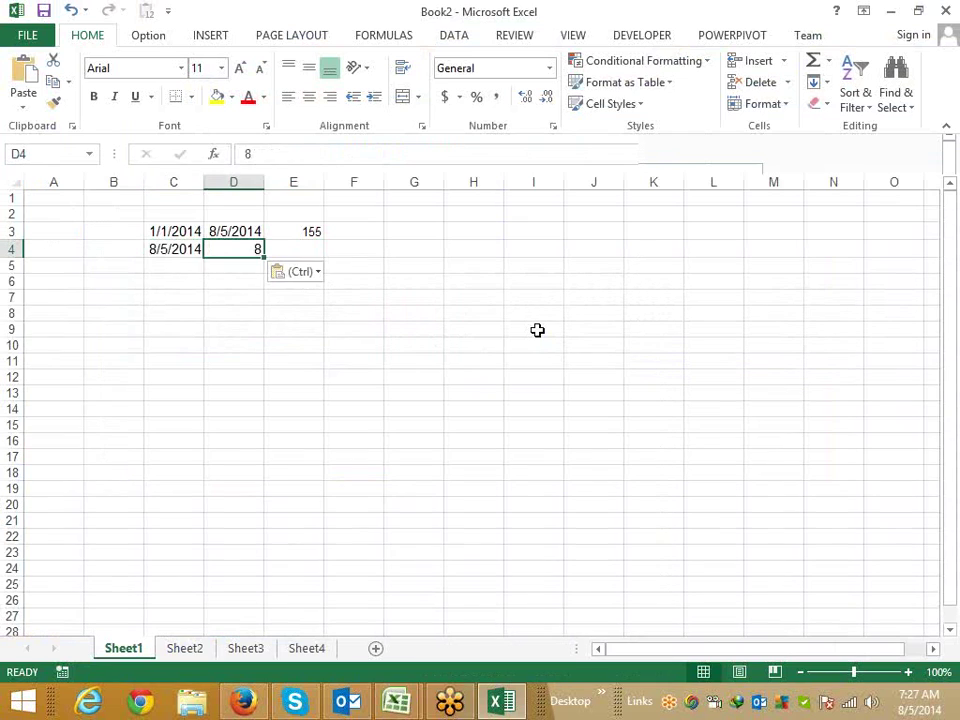
key("Right")
type("=")
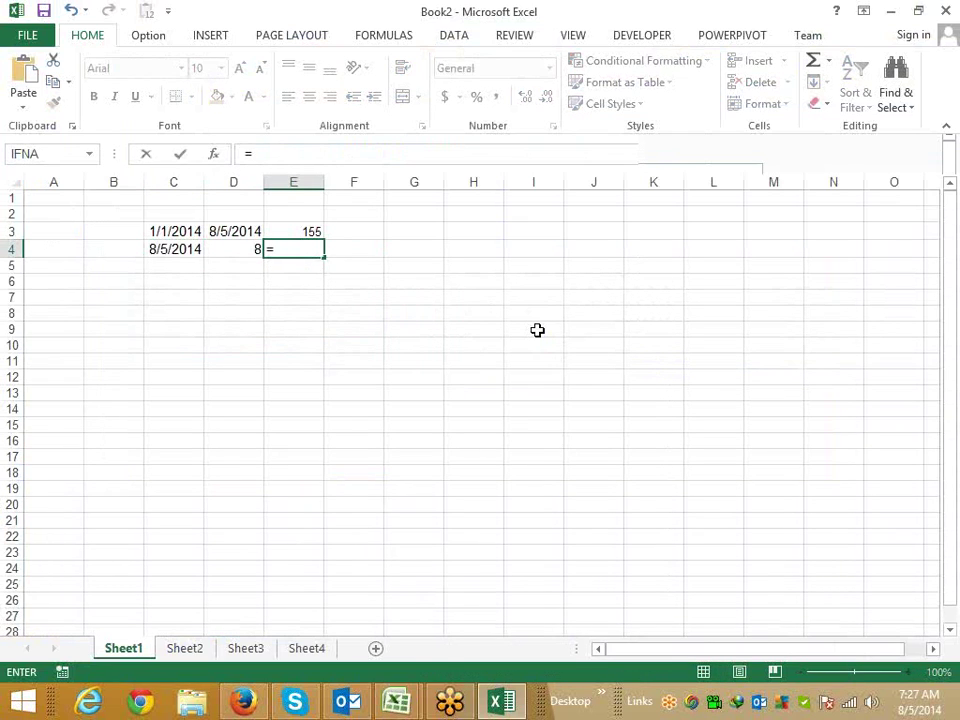
type("wor")
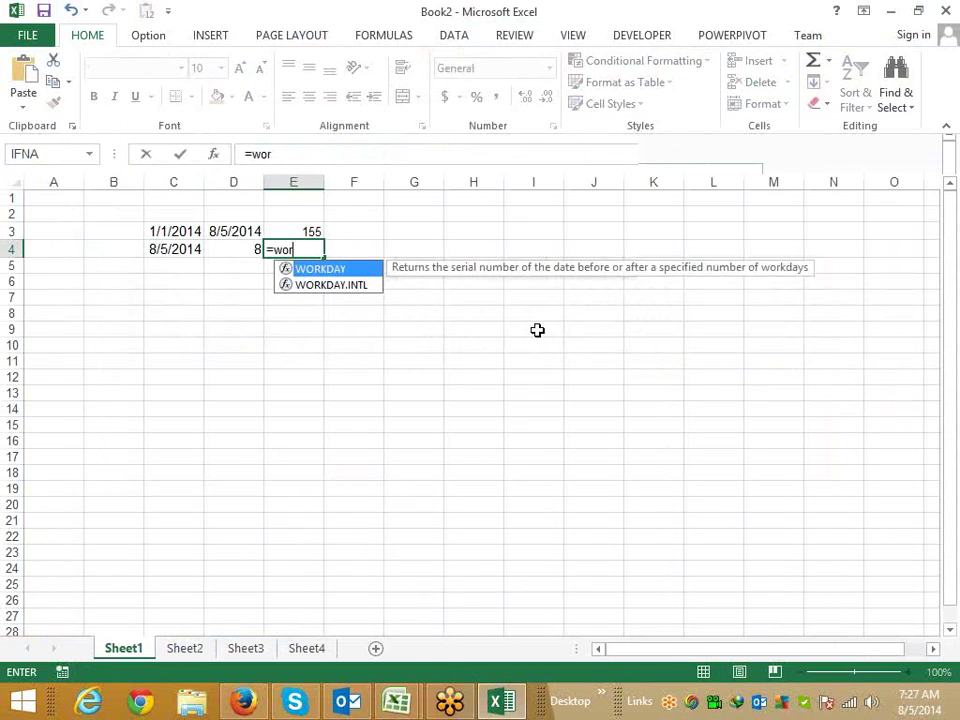
key("Down")
key("Tab")
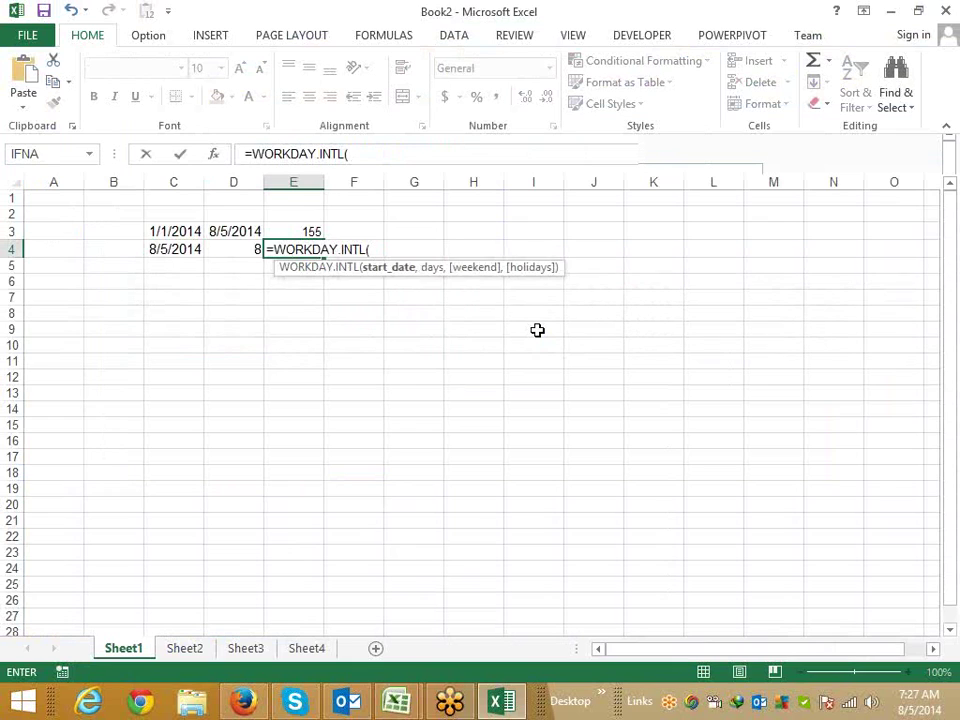
key("Left")
key("Left")
type(",")
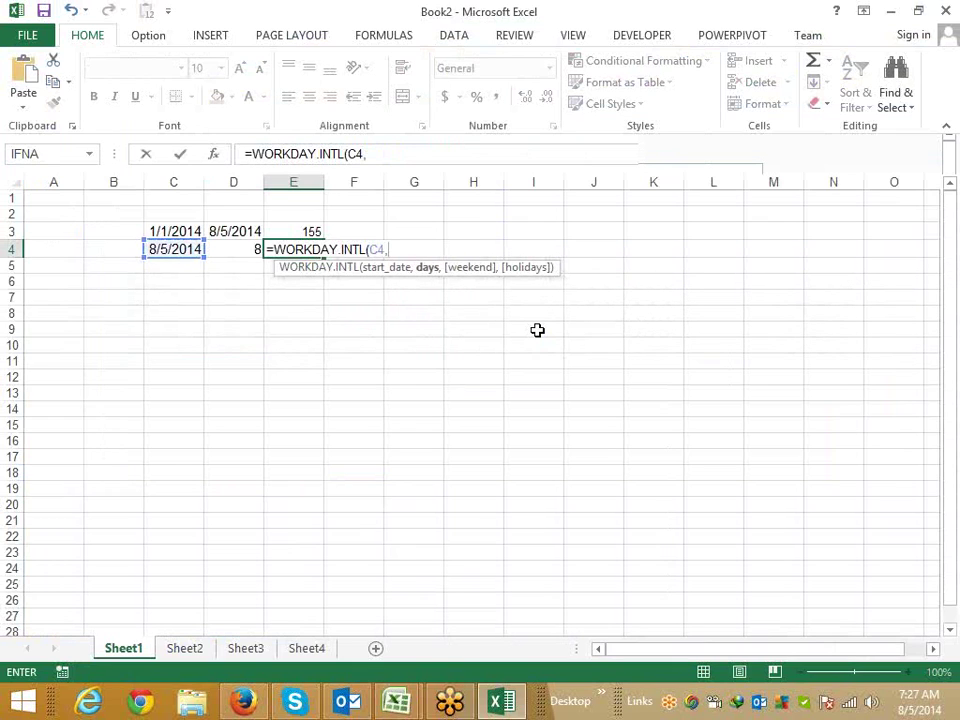
key("Left")
type(",")
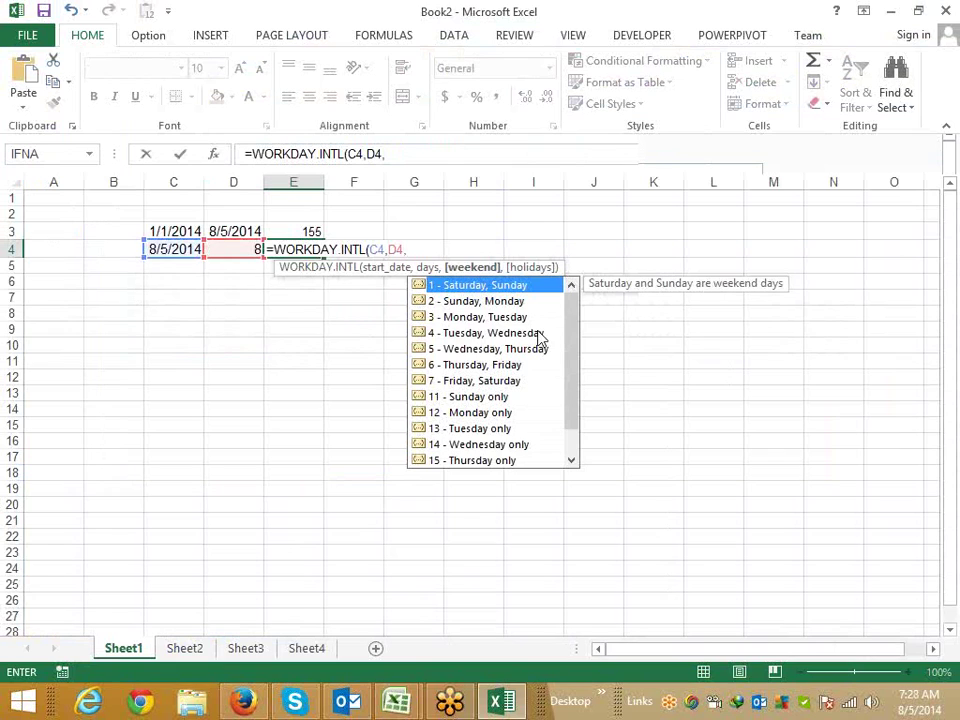
key("Down")
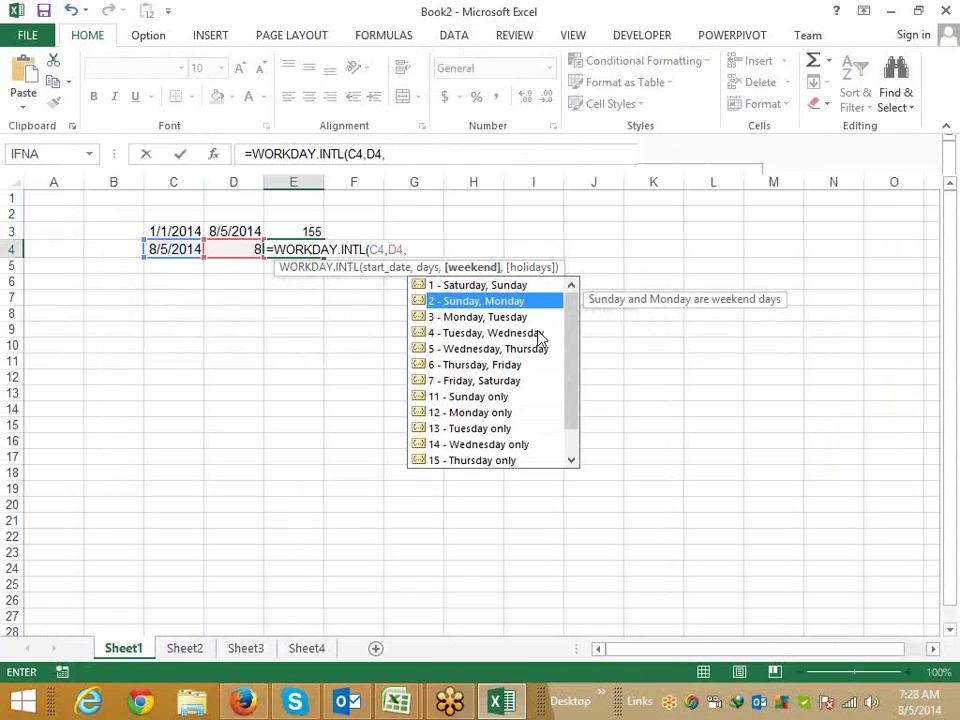
key("Down")
key("Down")
key("Down")
key("Down")
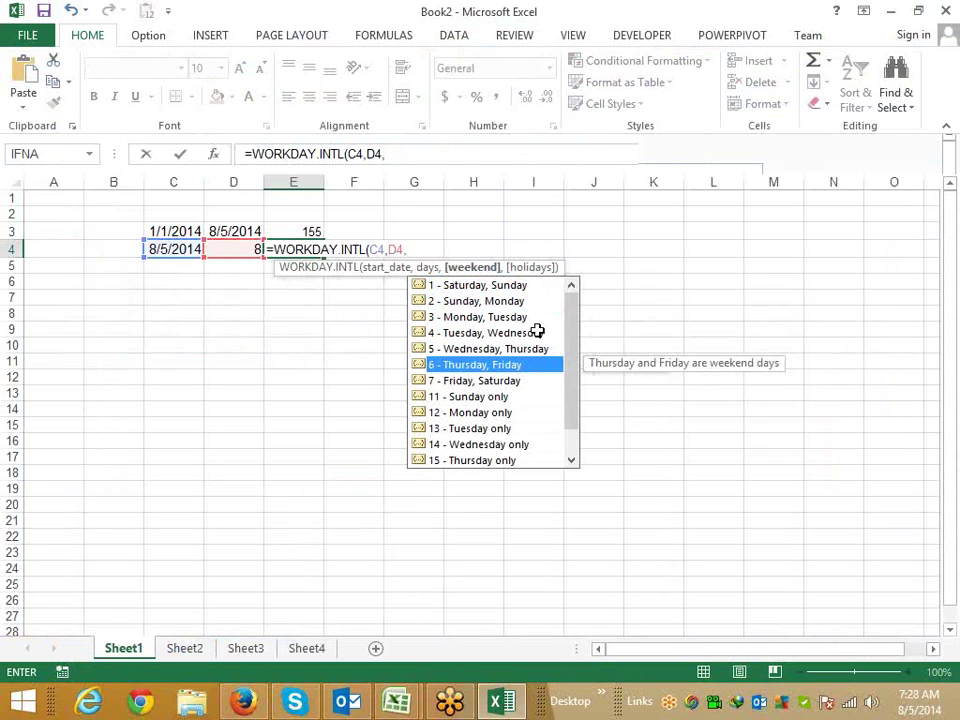
key("Escape")
type("6")
key("Return")
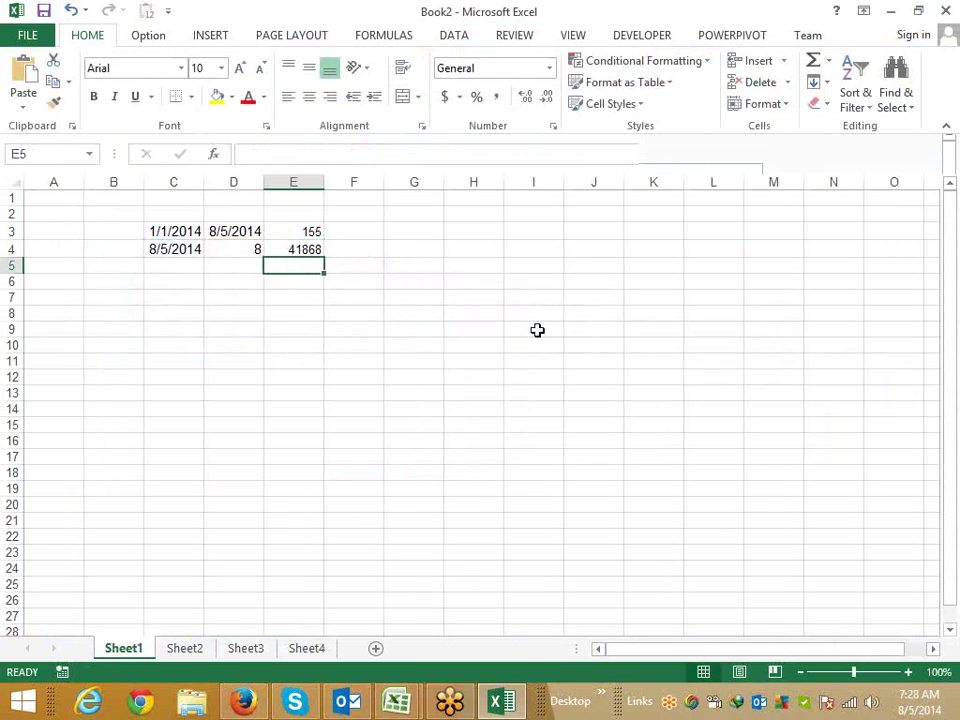
key("Up")
key("alt+Tab")
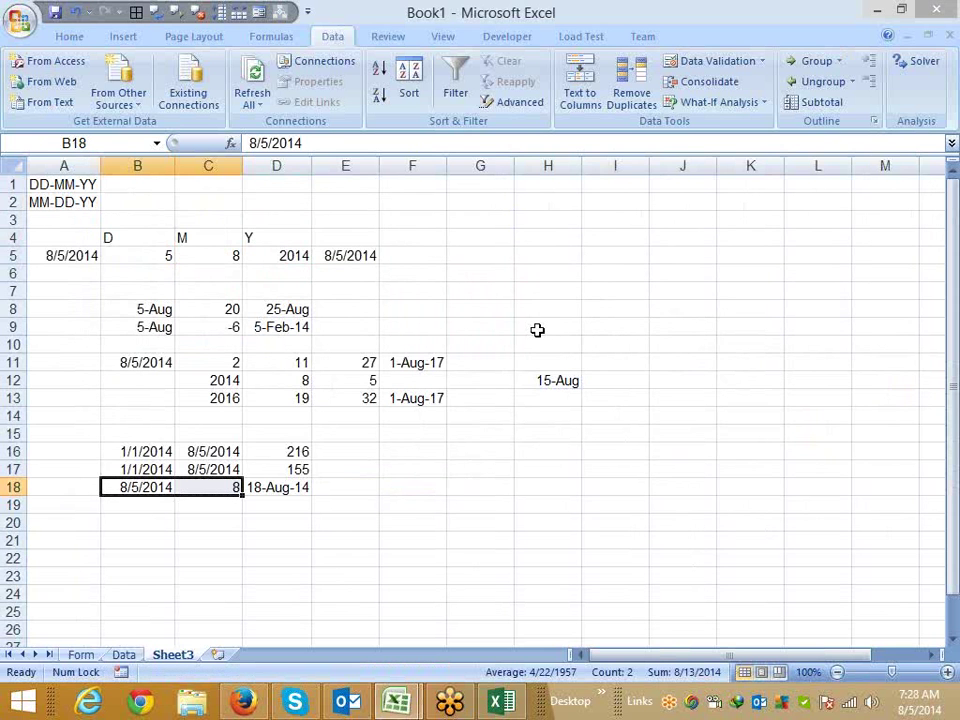
- Fill C22 with today's date, 8/5/2014
key("Down")
key("Down")
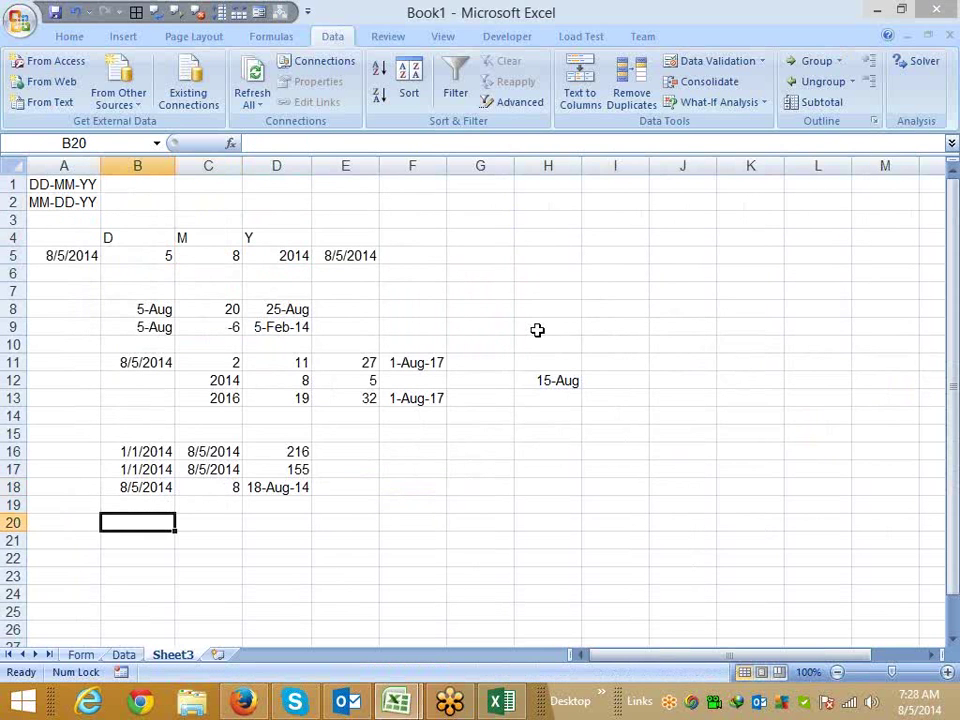
key("Left")
key("Right")
key("Down")
key("Down")
key("Down")
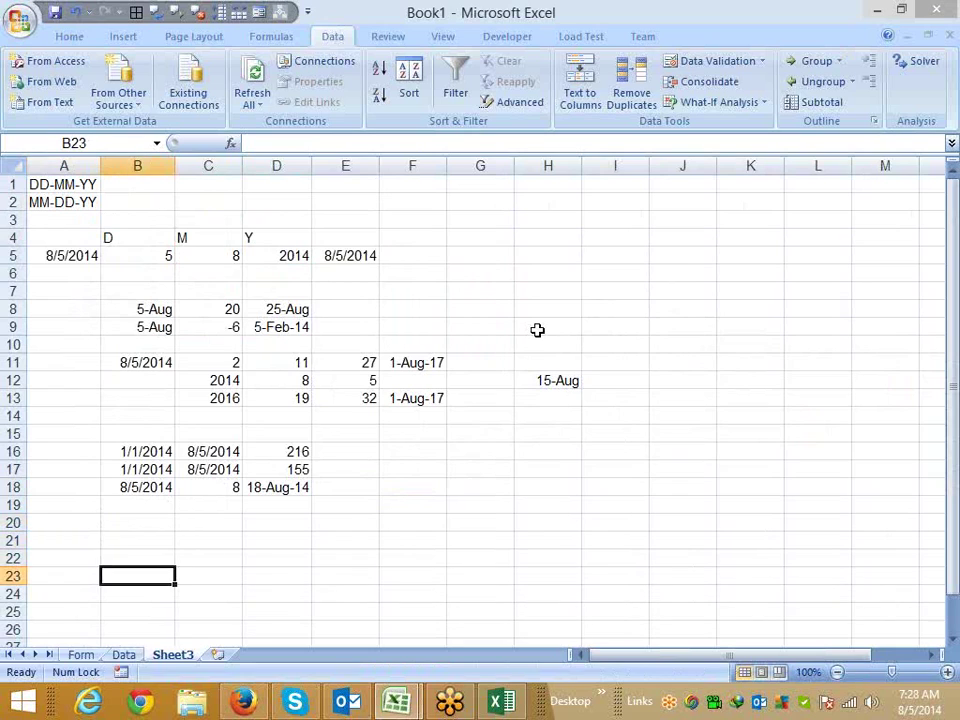
key("Down")
key("Up")
key("Up")
key("Up")
key("Up")
key("Down")
key("Down")
key("Down")
key("Up")
key("Right")
key("ctrl+semicolon")
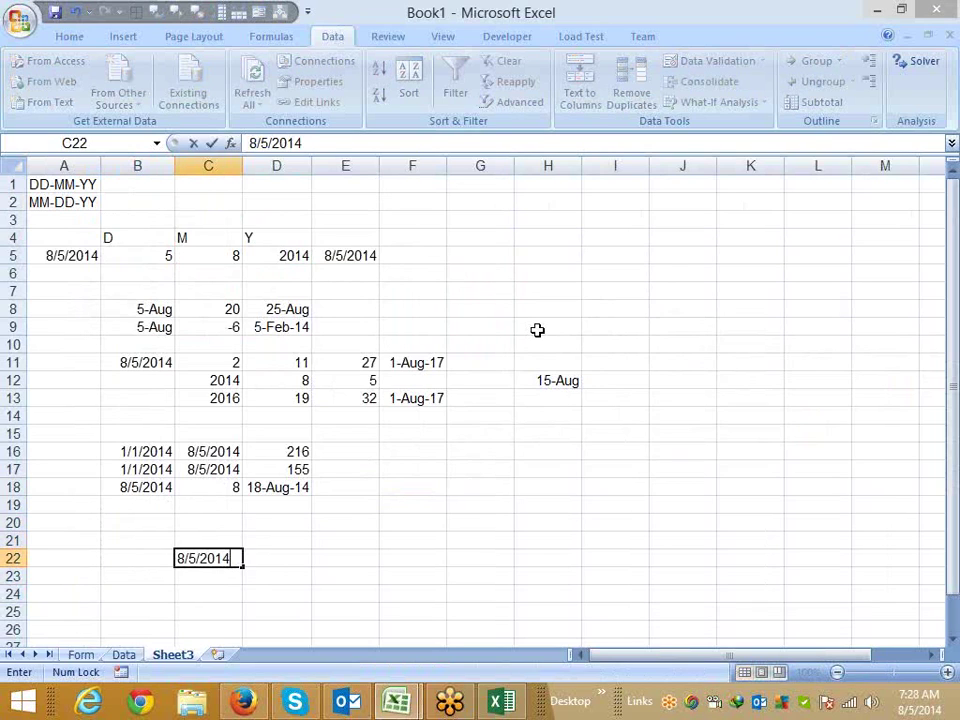
key("Left")
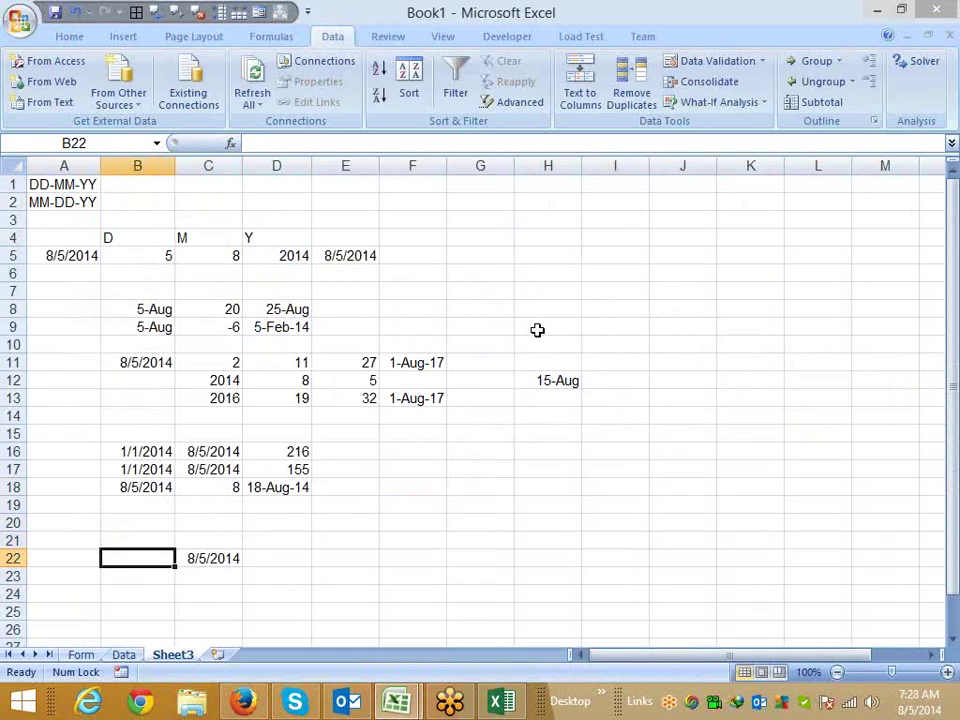
- Enter the start date 5/12/1986 in B22, correcting the year
type("5/12")
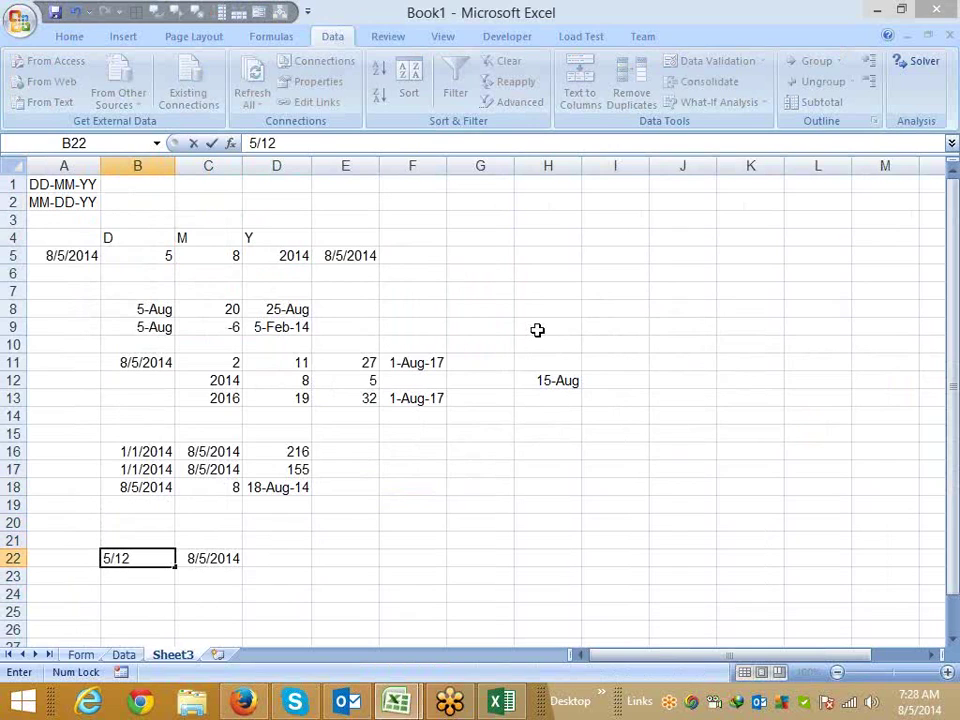
type("/19")
type("9")
key("BackSpace")
type("83")
key("Return")
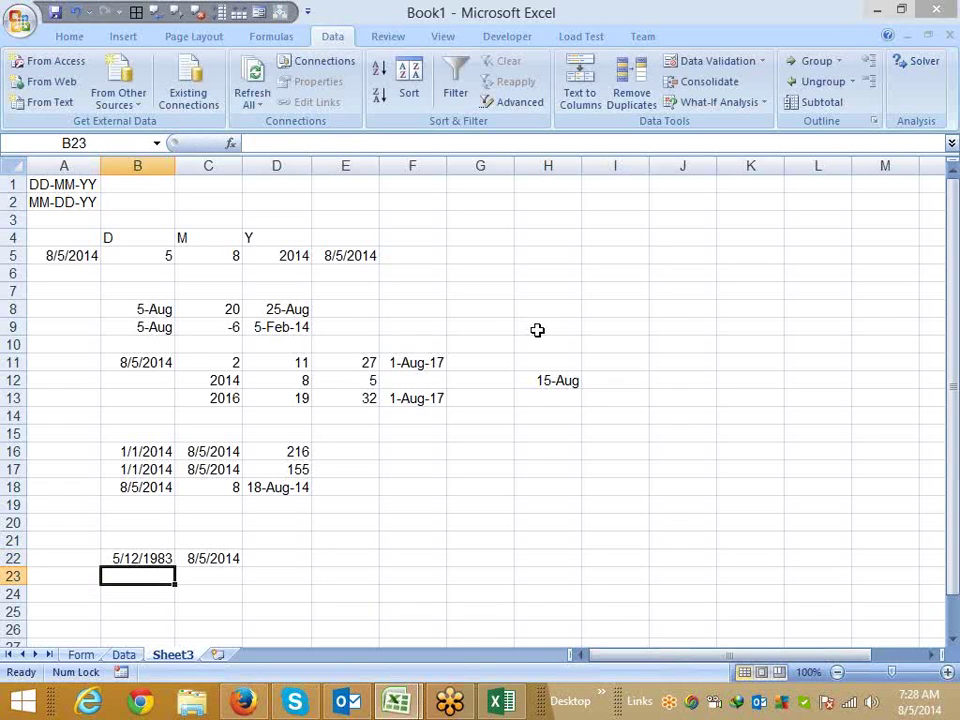
key("Up")
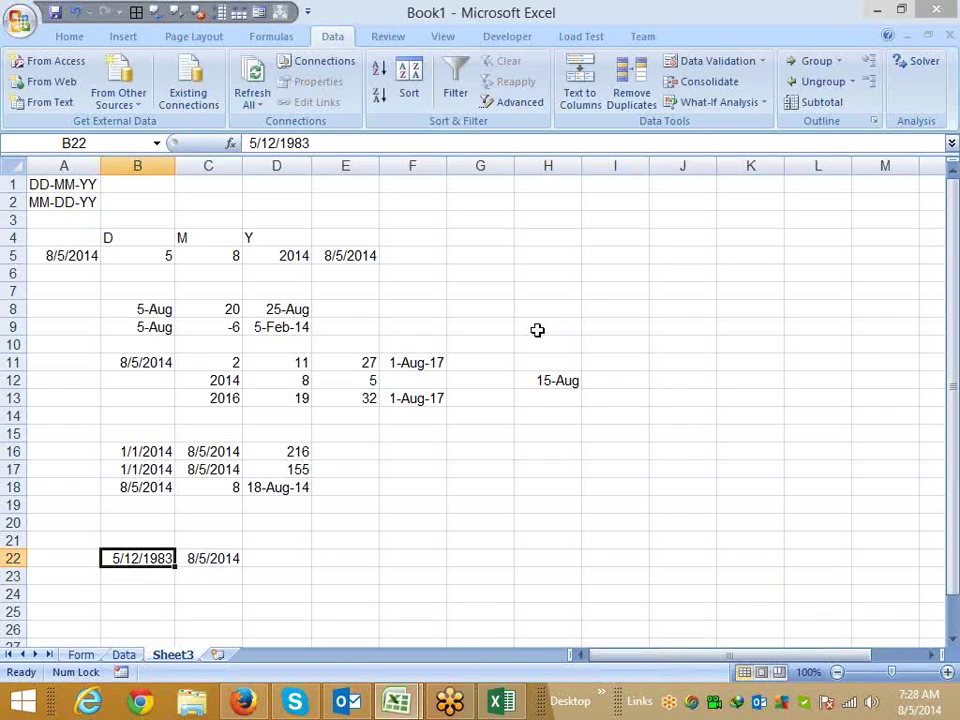
key("F2")
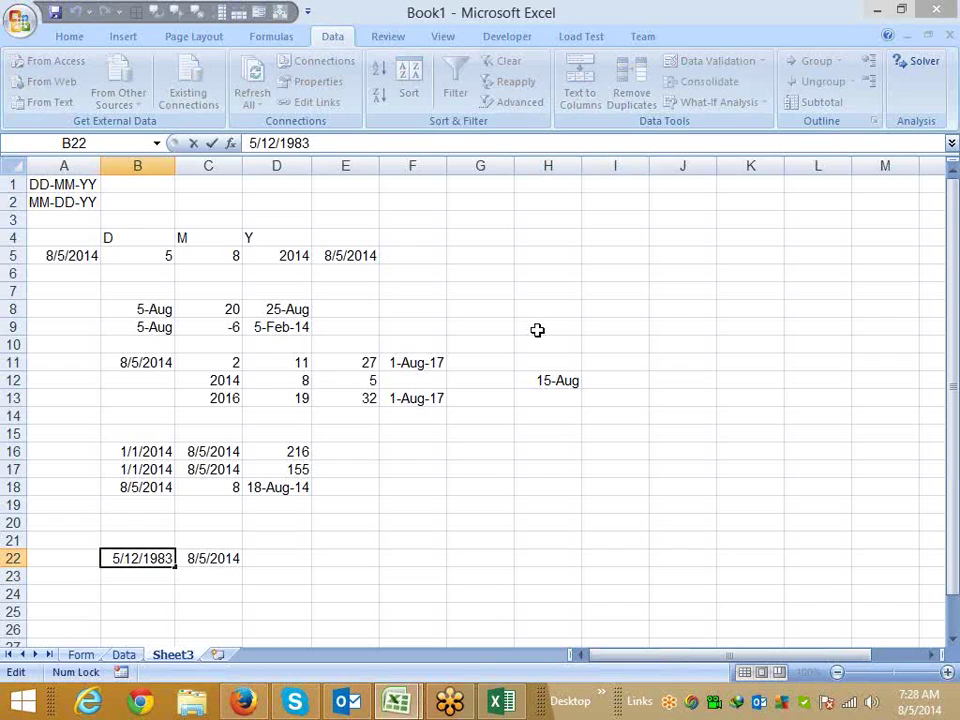
key("BackSpace")
type("6")
key("Return")
key("Up")
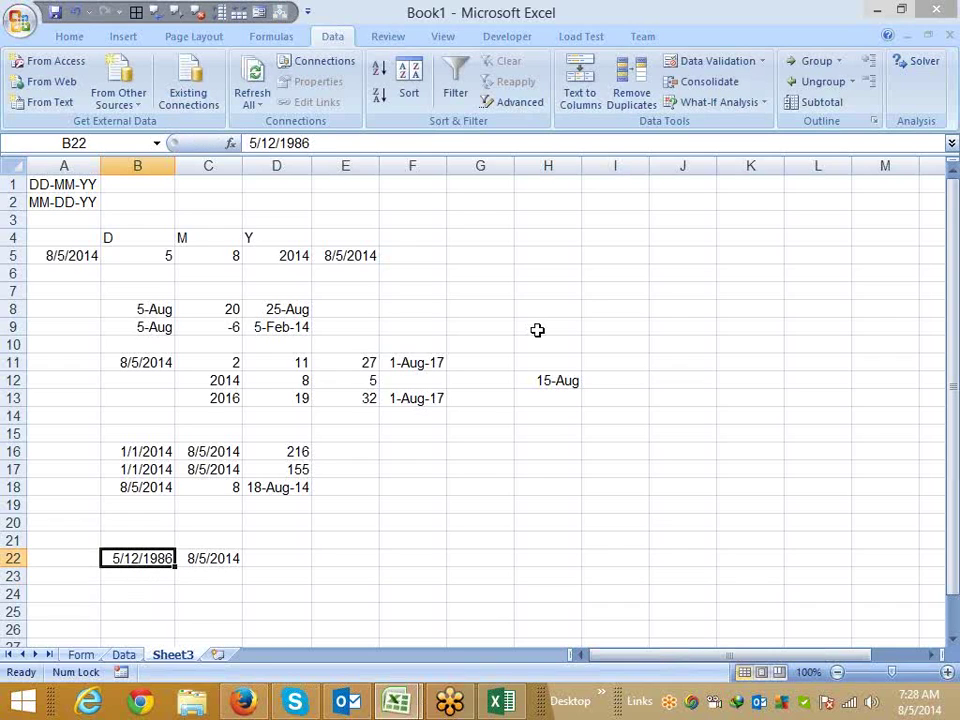
- Type the headers Y, M and D across D24:F24
key("Right")
key("Right")
key("Down")
key("Down")
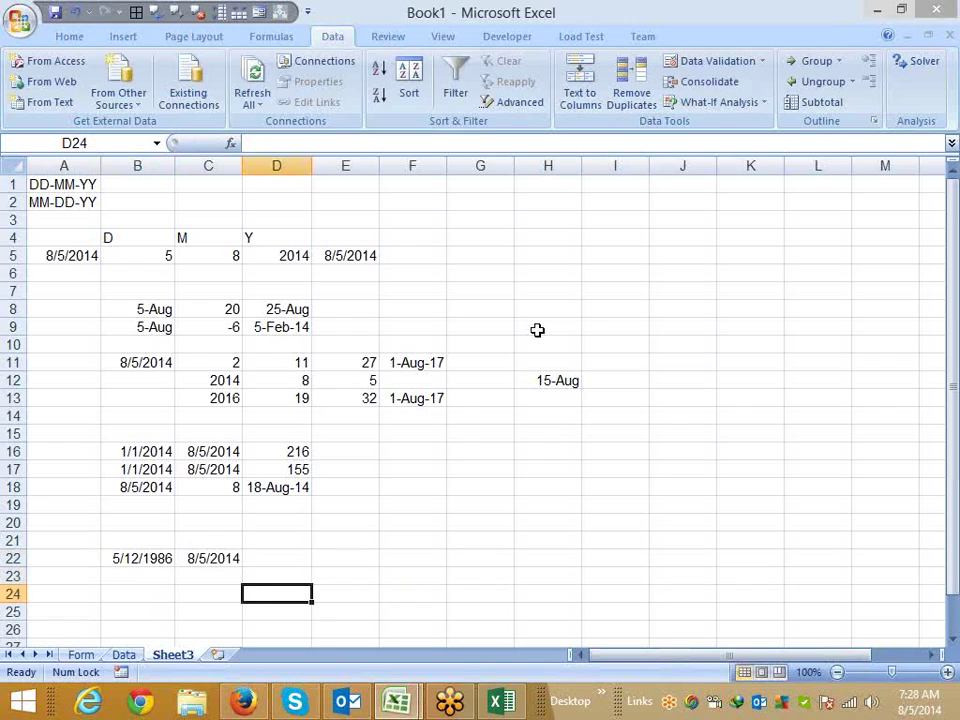
type("Y")
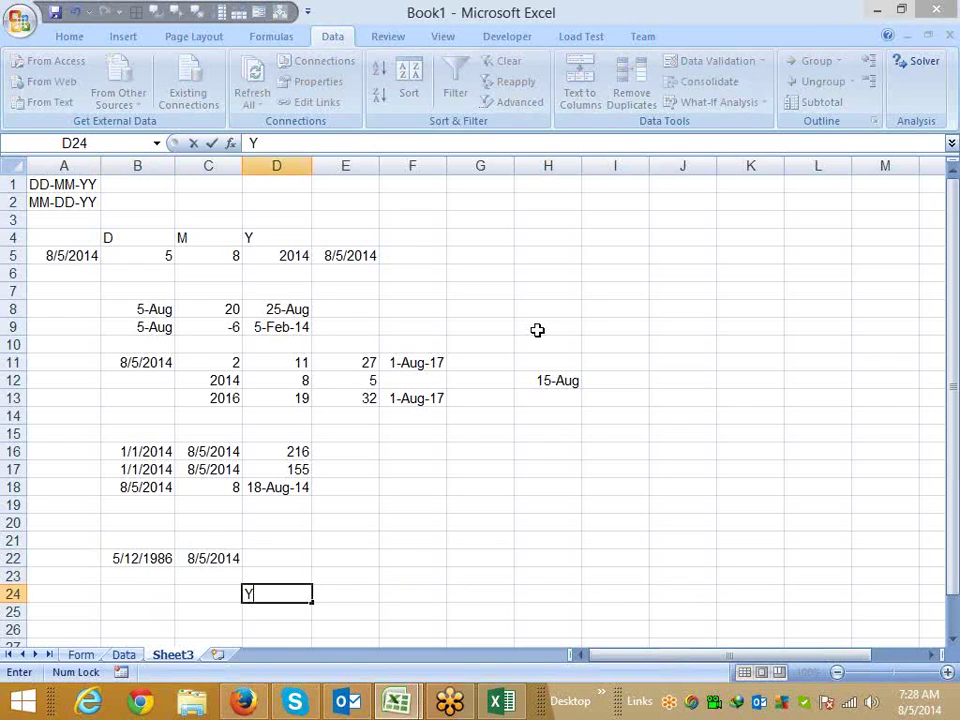
key("Tab")
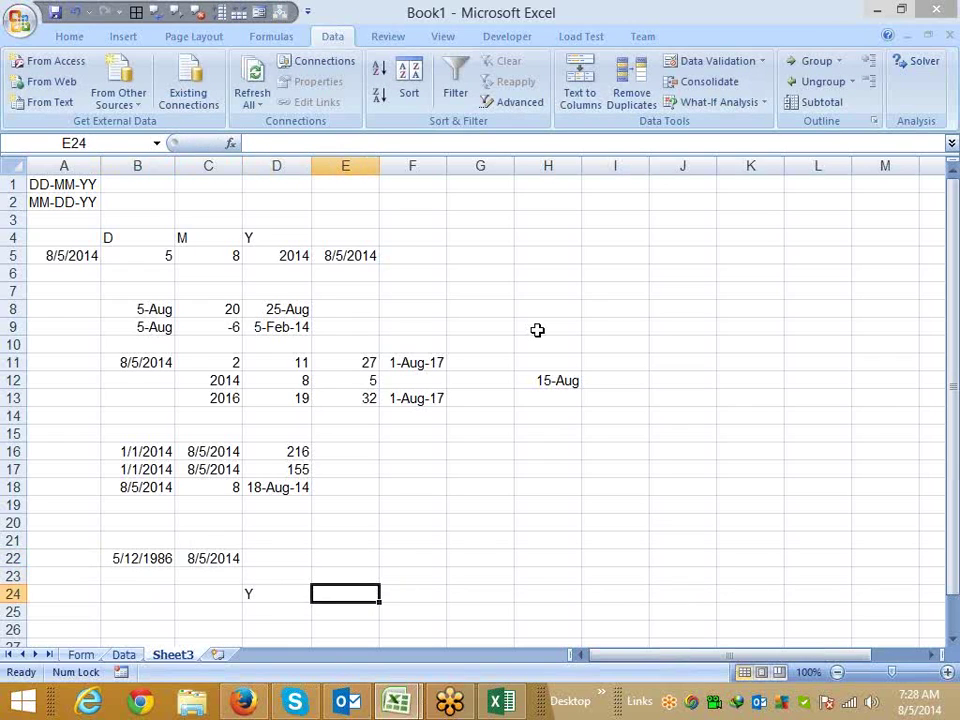
type("M")
key("Tab")
type("D")
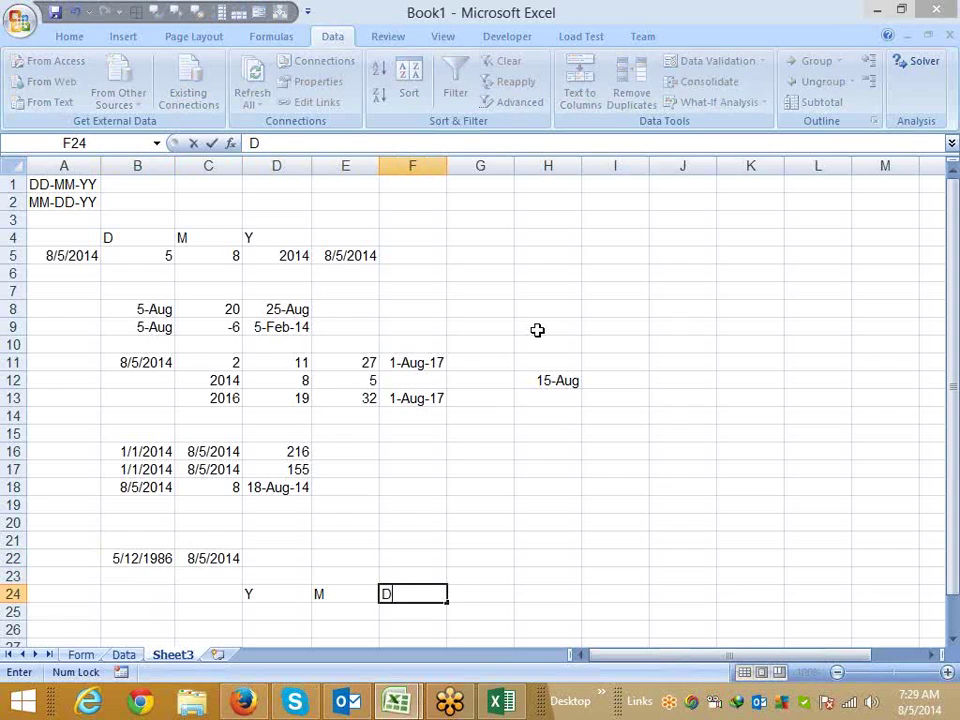
key("Up")
key("Left")
- Enter =C22-B22 in D22, giving 10312 days between the dates
key("Up")
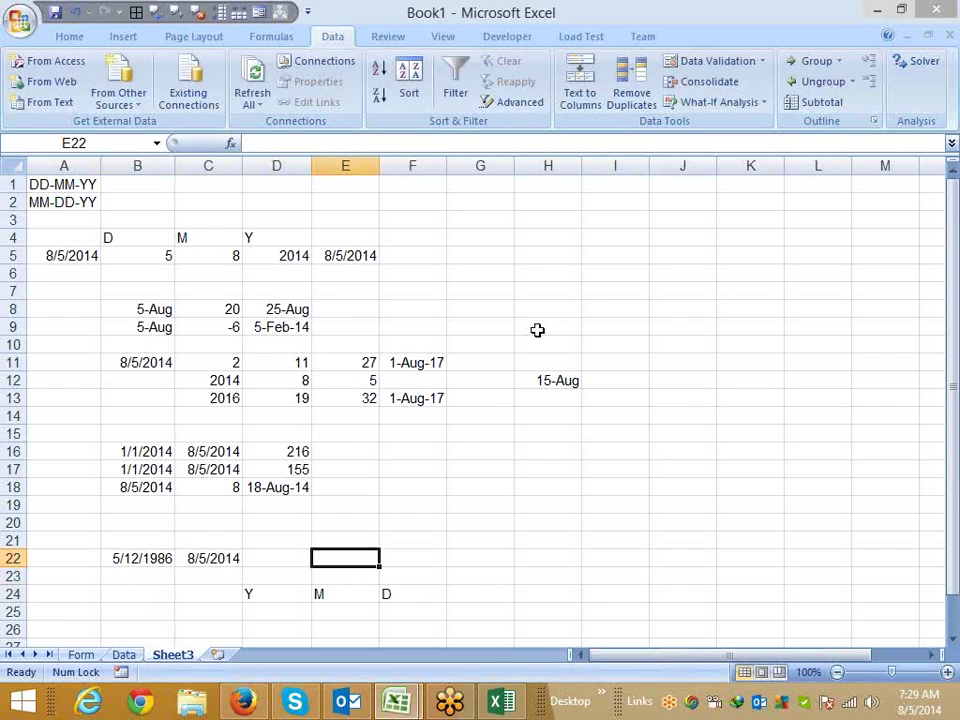
key("Left")
type("=")
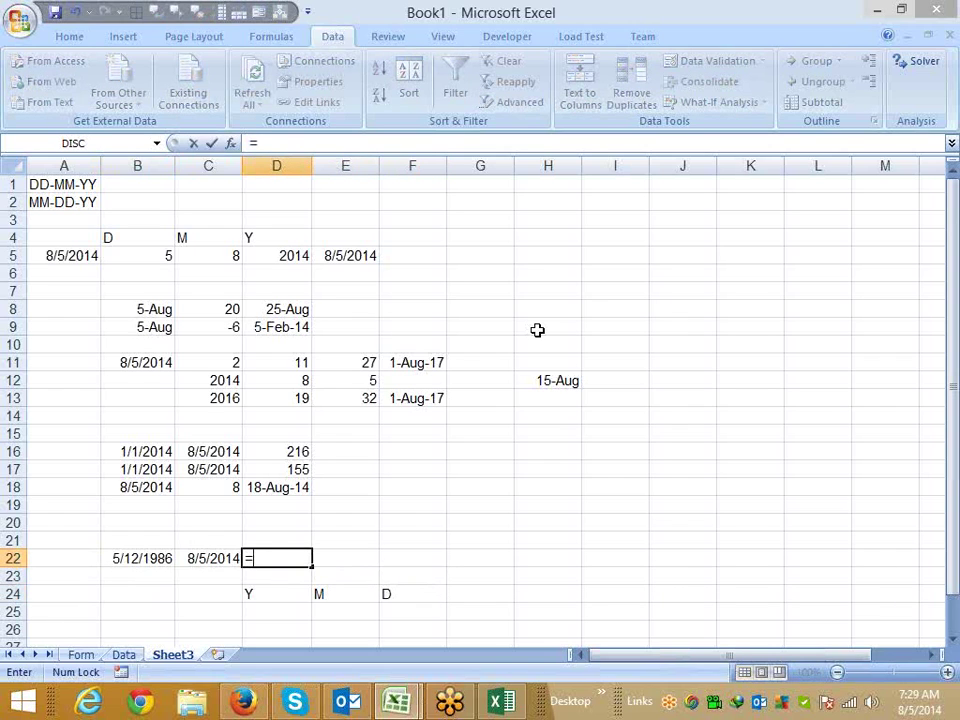
key("Left")
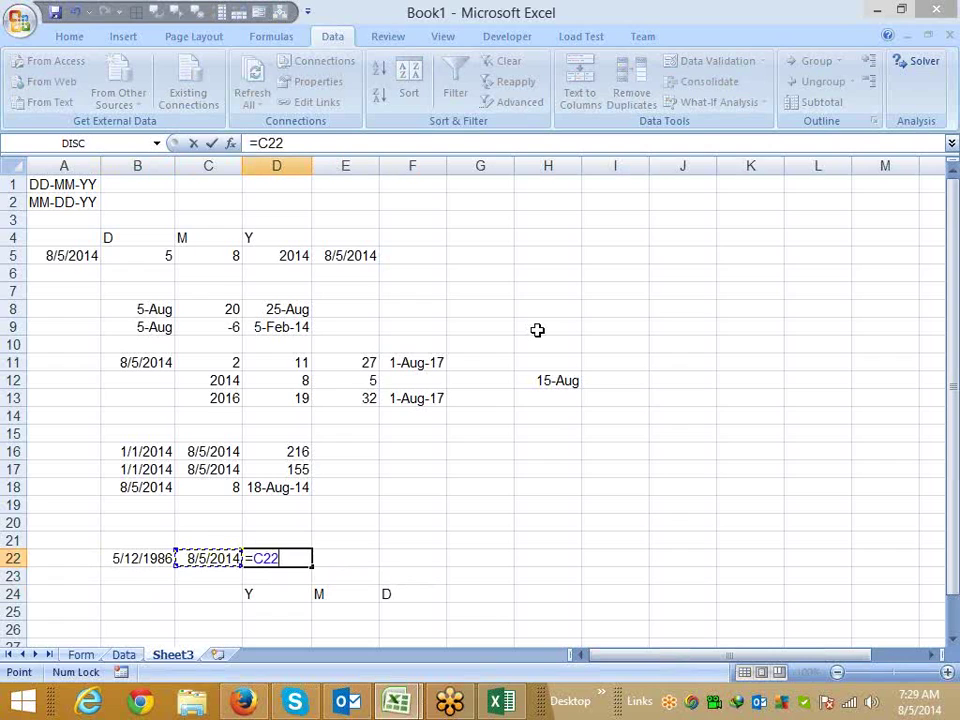
type("-")
key("Left")
- Enter =D22/365 in E22, converting the days to 28.25205 years
key("Left")
key("ctrl+Return")
key("Return")
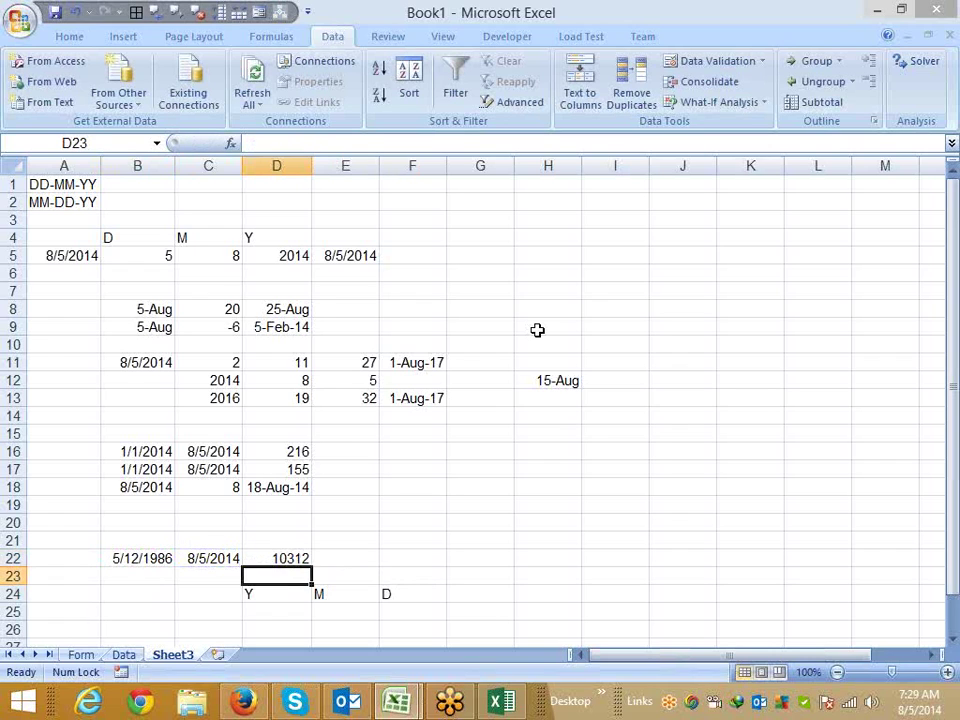
key("Up")
key("Right")
type("=")
key("Left")
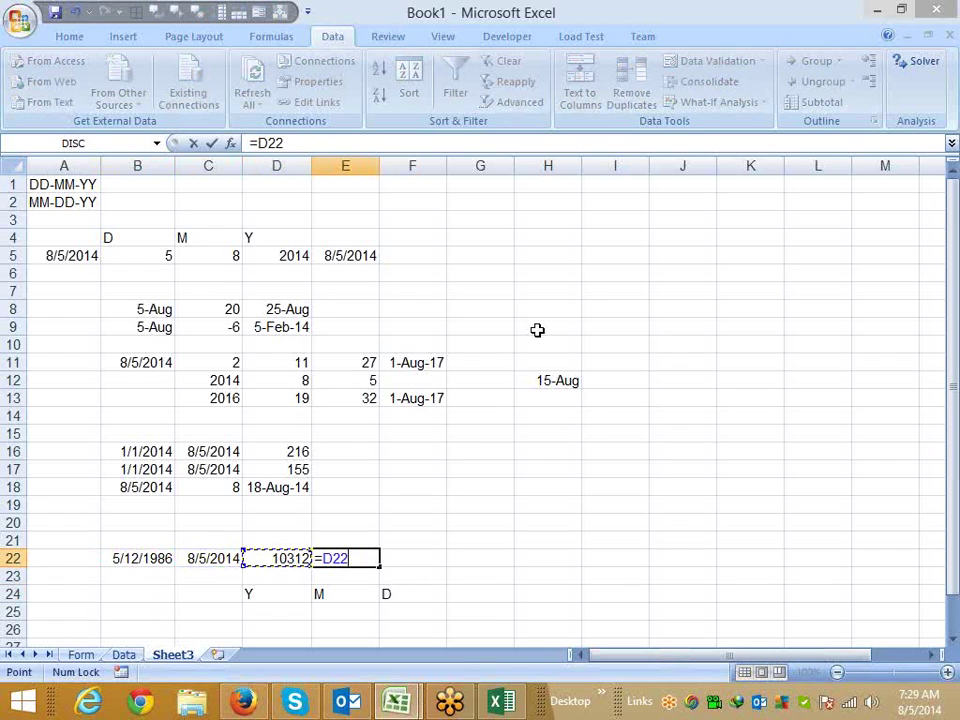
type("/365")
key("Return")
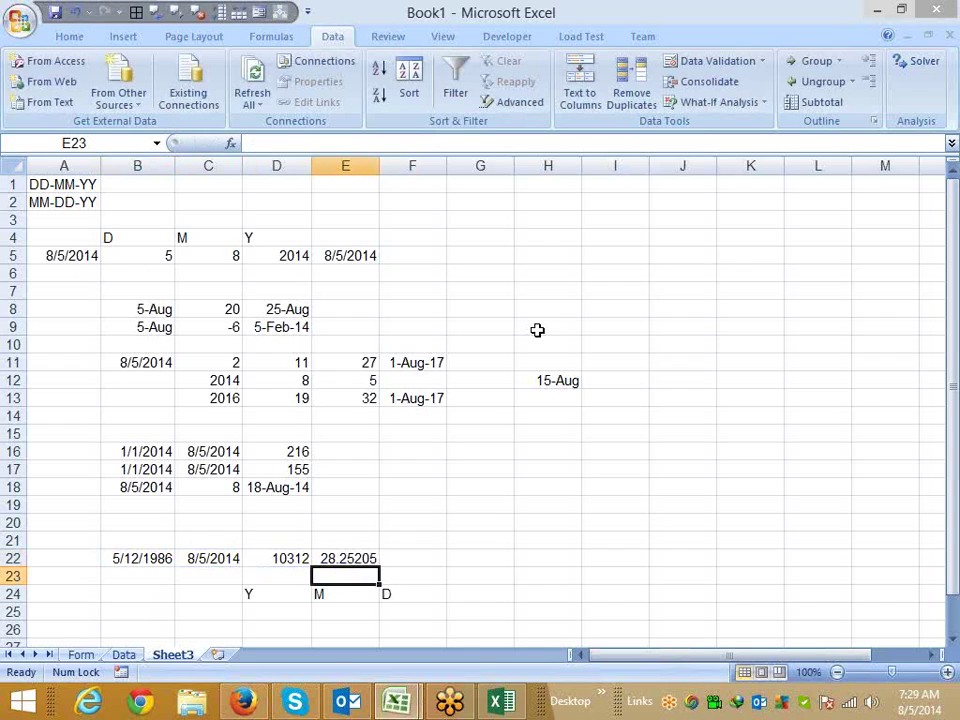
key("Up")
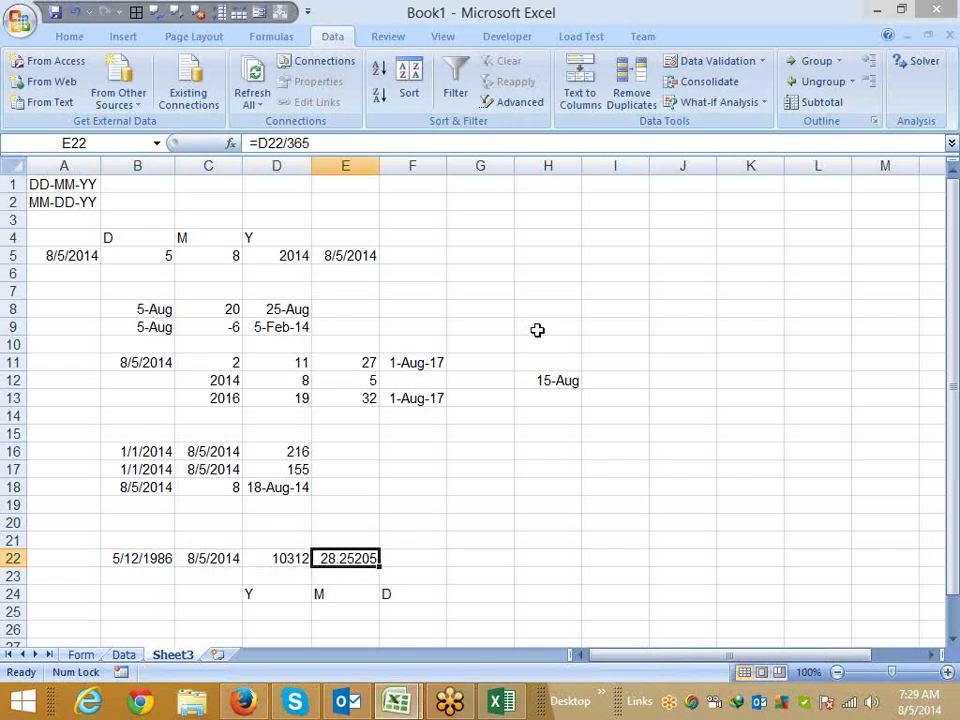
key("Left")
key("shift+Right")
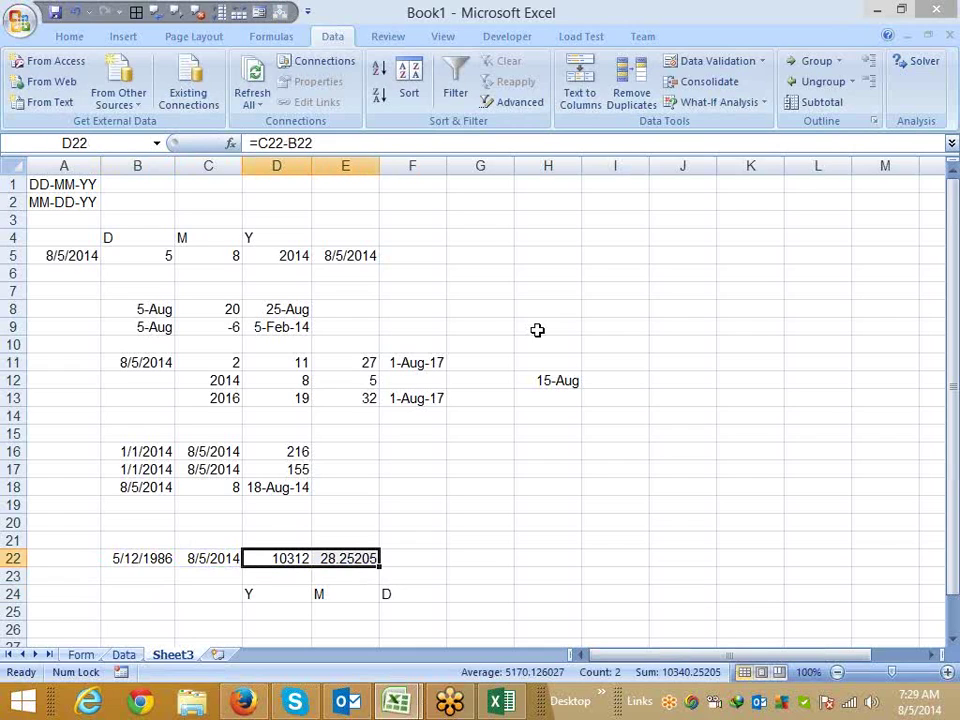
key("Down")
key("Down")
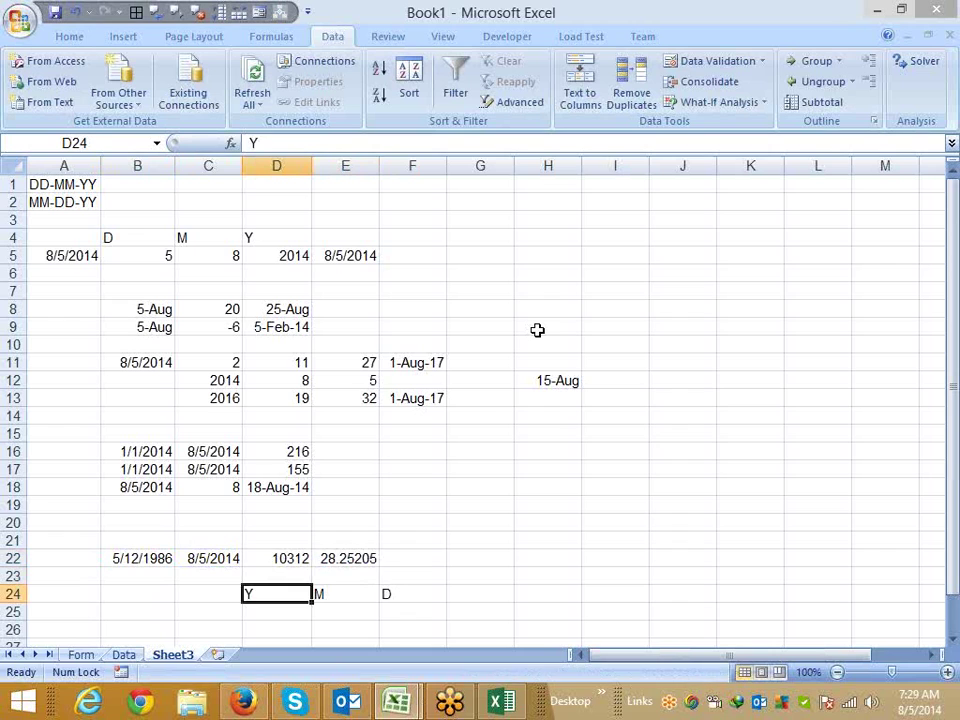
key("Down")
key("Down")
key("Down")
key("Down")
key("Down")
key("Down")
key("Down")
- Enter =DATEDIF(B22,C22,"y") in D25, returning 28 whole years
key("Up")
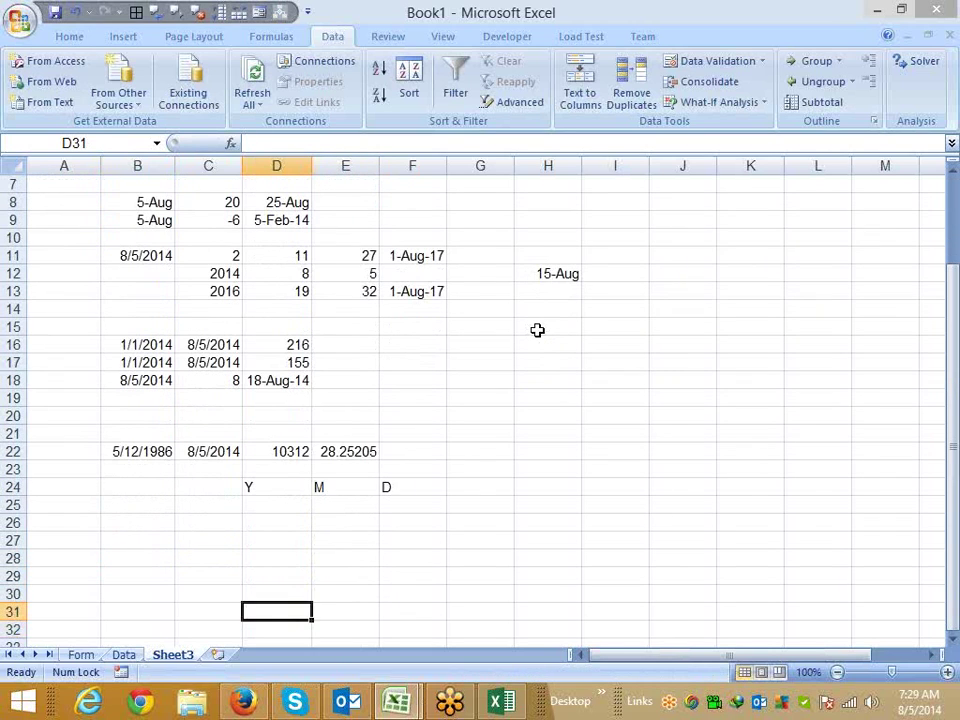
key("Up")
key("Up")
key("Up")
key("Up")
key("Up")
type("=")
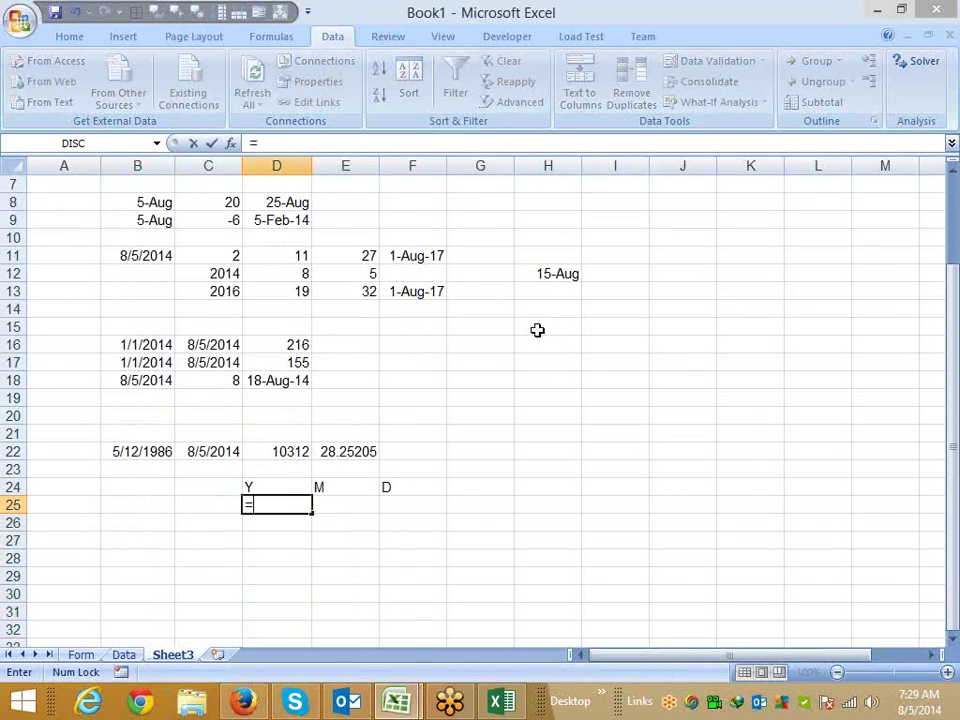
type("dated")
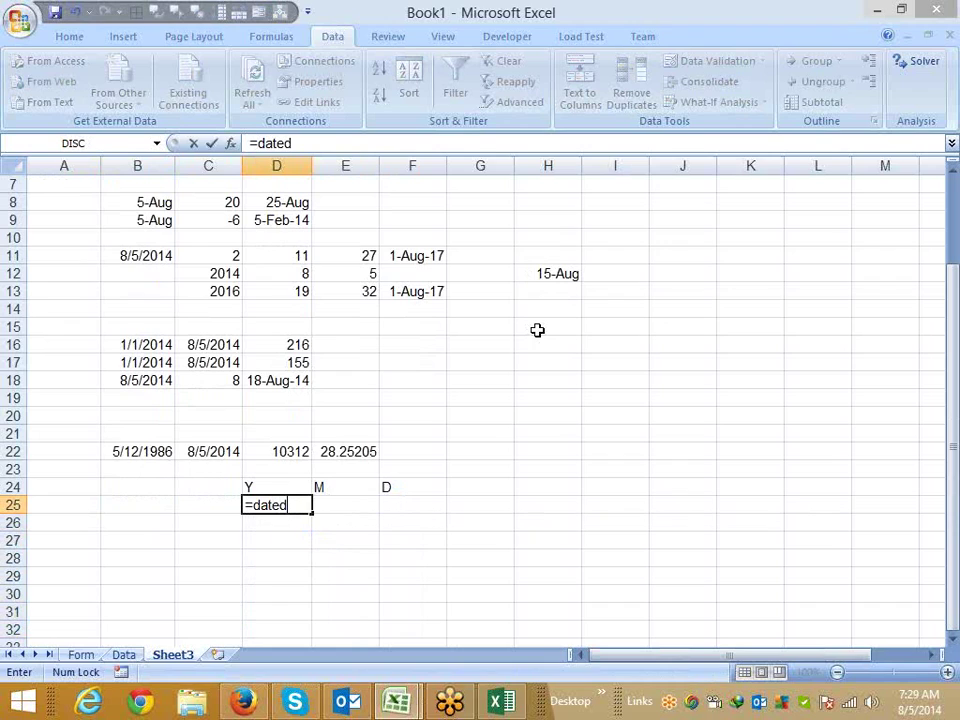
type("if")
type("(")
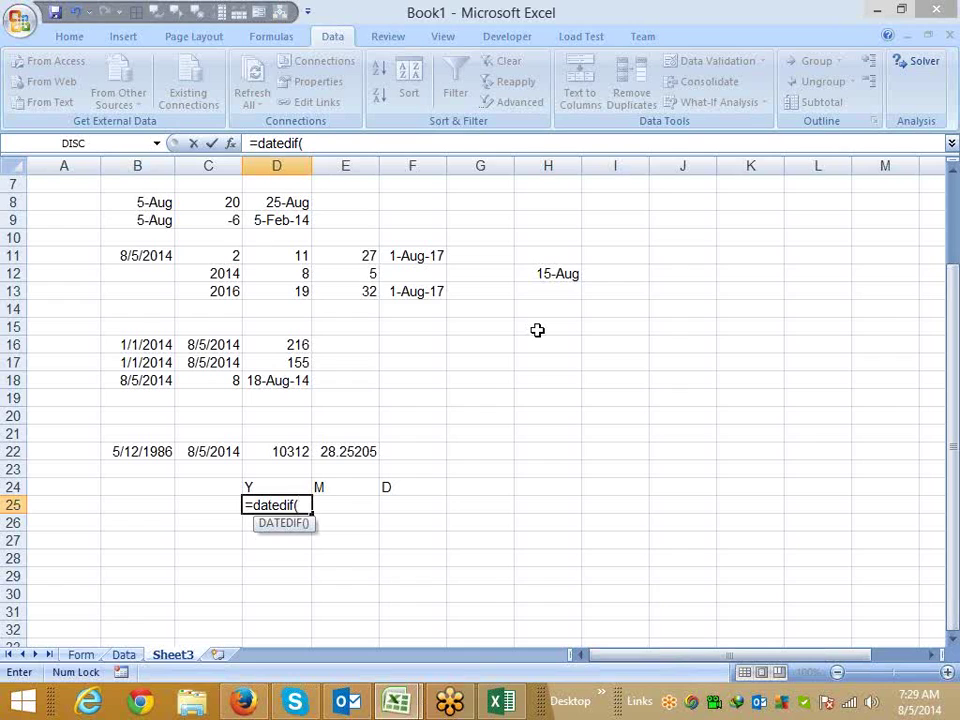
key("Left")
key("Left")
key("Up")
key("Up")
key("Up")
type(",")
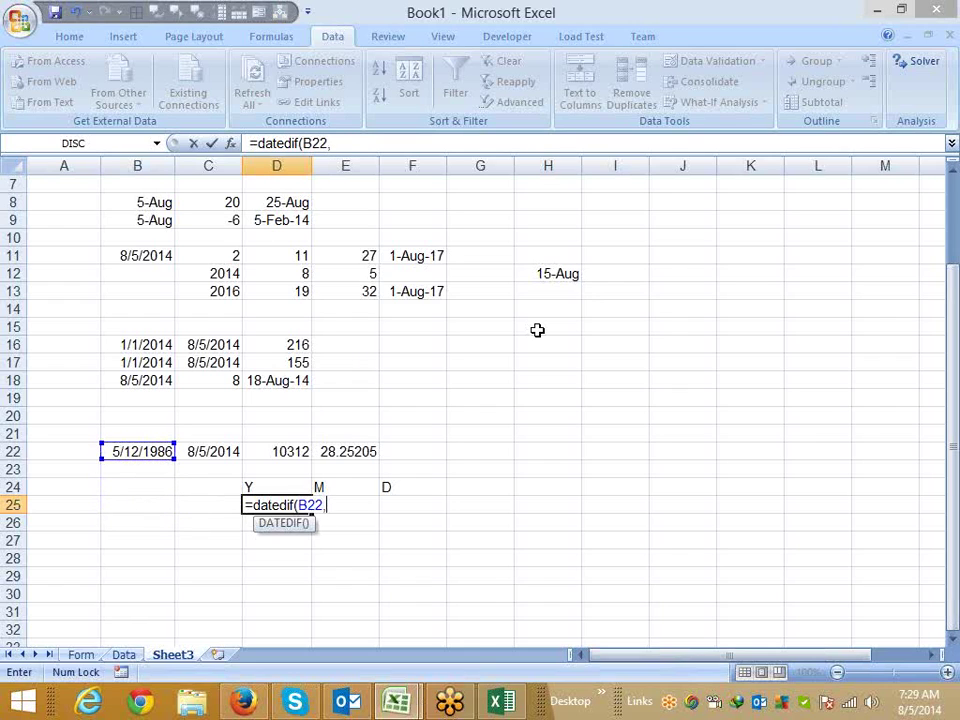
key("Up")
key("Up")
key("Left")
key("Up")
type(",")
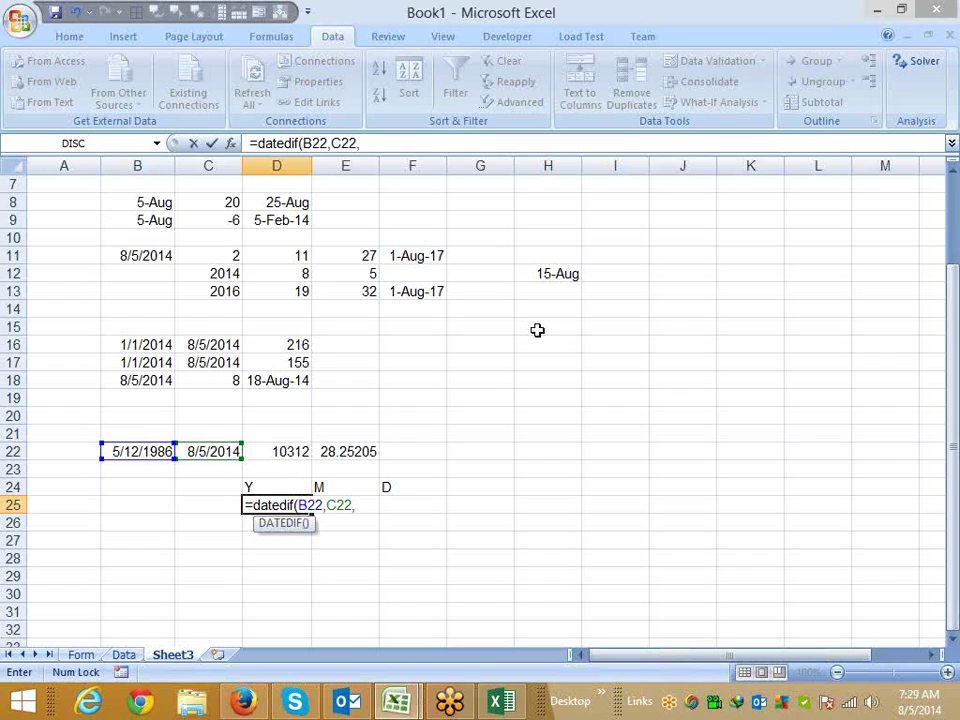
type("\"")
type("y\"")
key("Return")
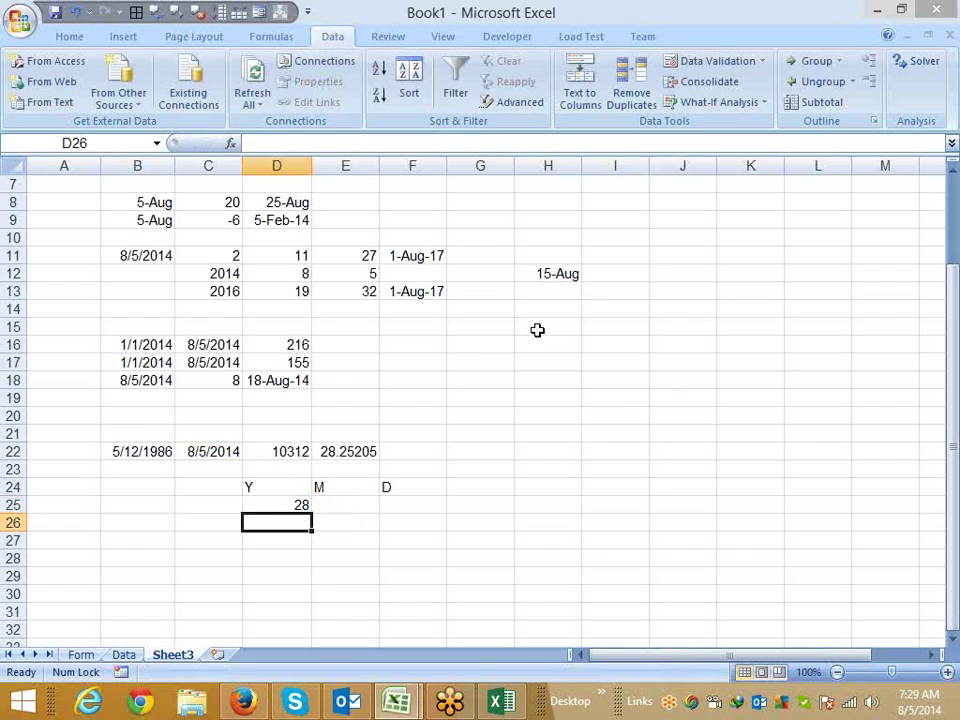
key("Up")
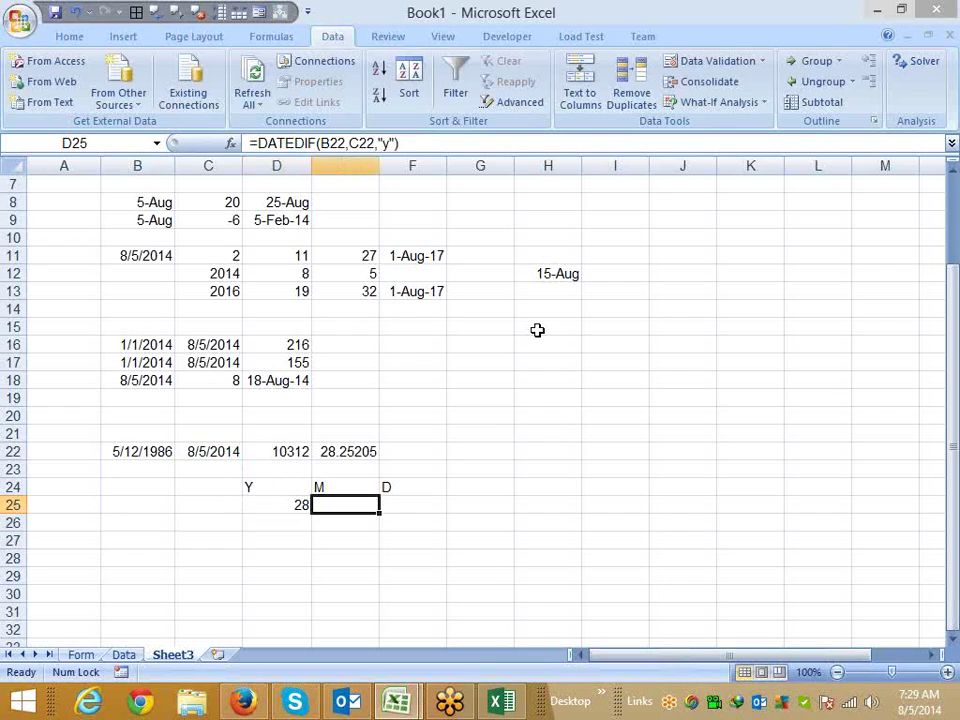
- Enter =DATEDIF(B22,C22,"m") in E25, which returns 338 total months
key("Right")
type("=d")
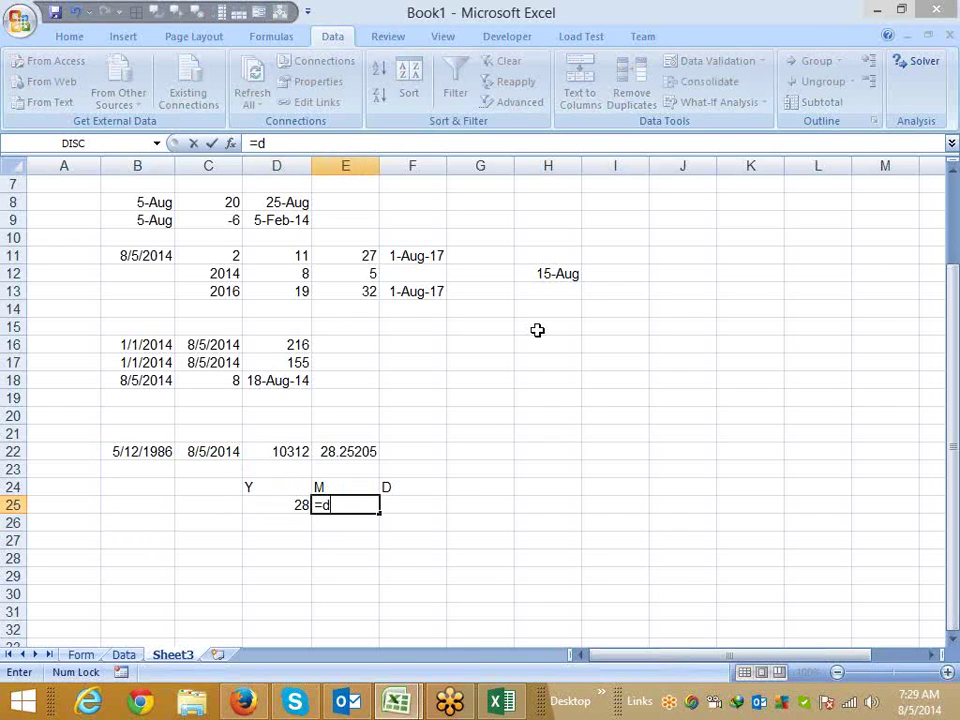
type("ate")
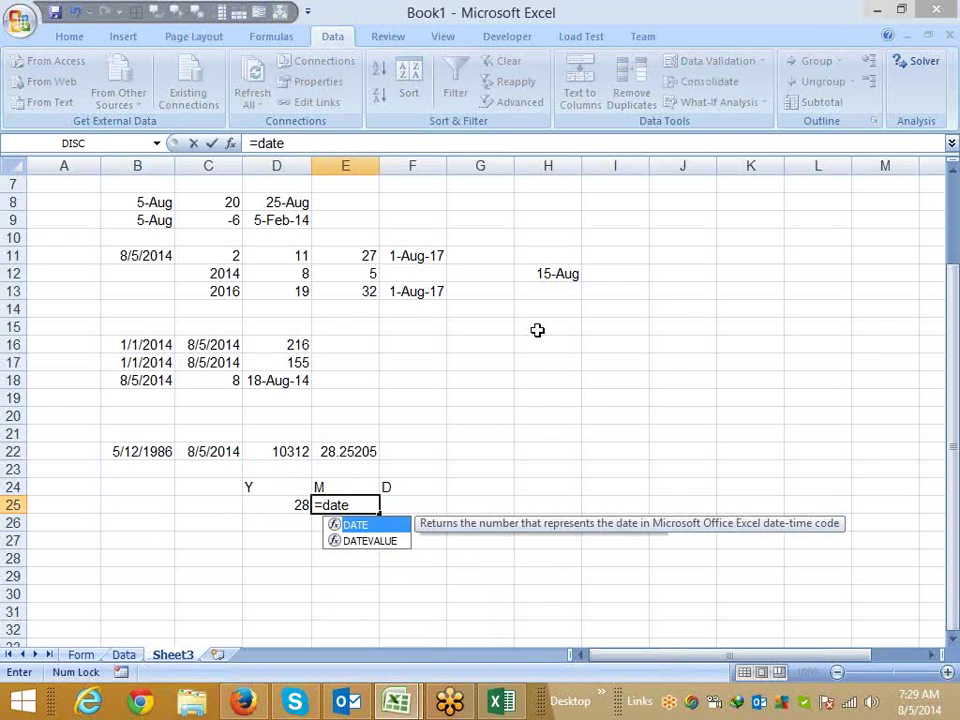
type("dif")
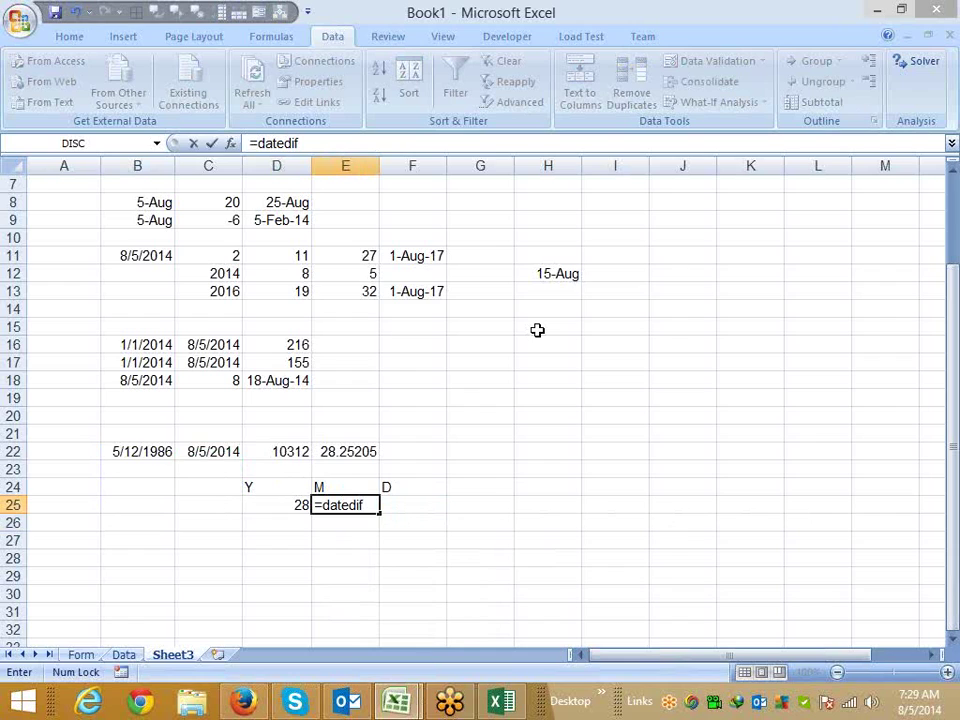
type("(")
key("Left")
key("Left")
key("Left")
key("Up")
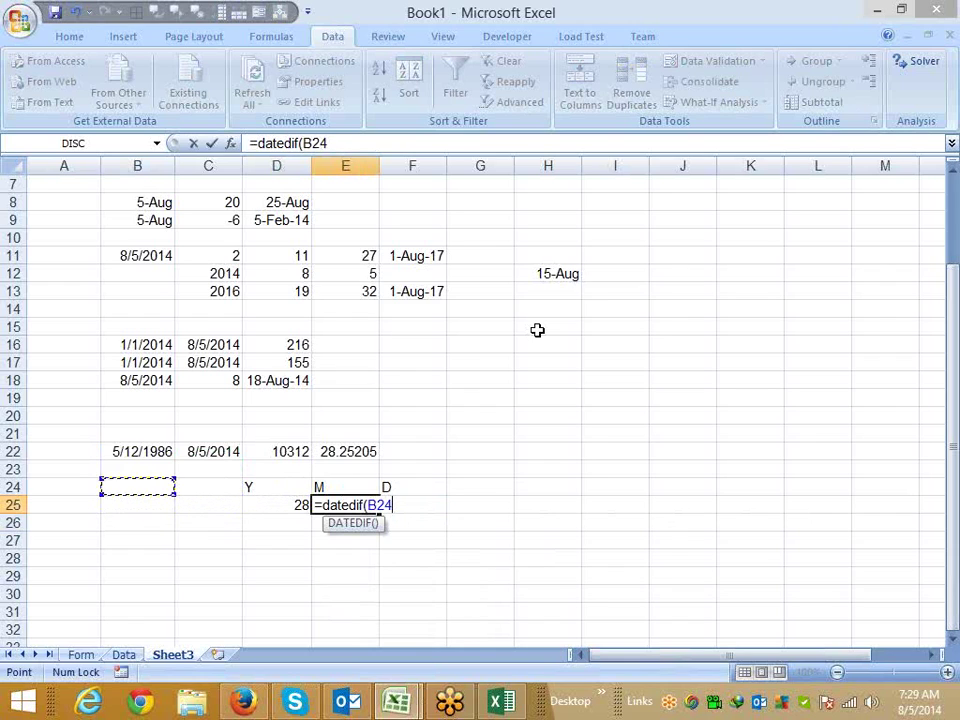
key("Up")
key("Up")
type(",")
key("Left")
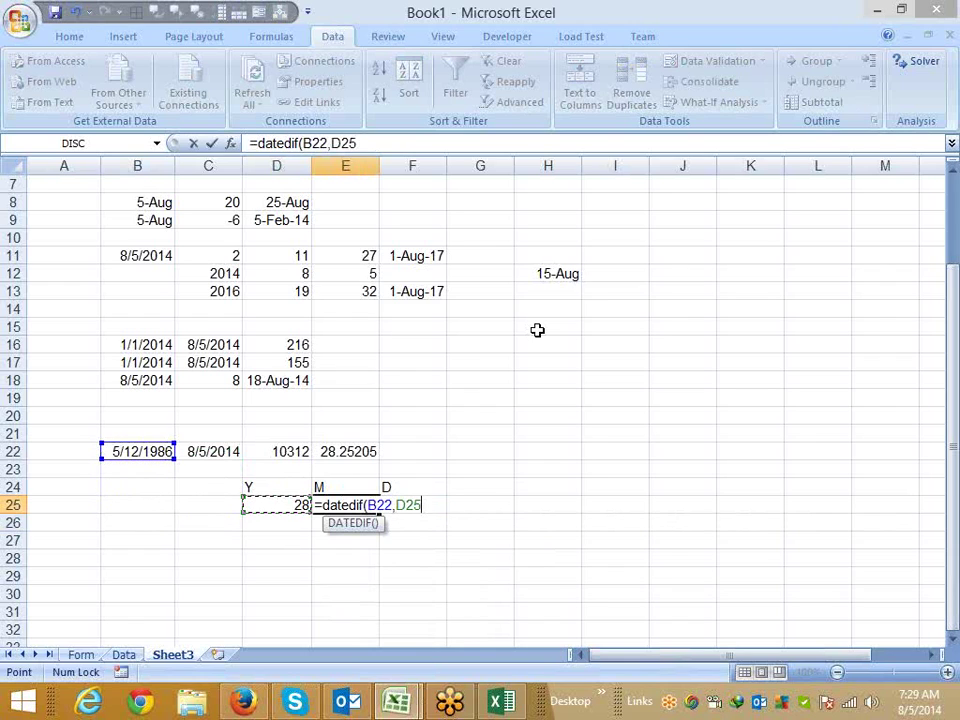
key("Up")
key("Up")
key("Up")
key("Left")
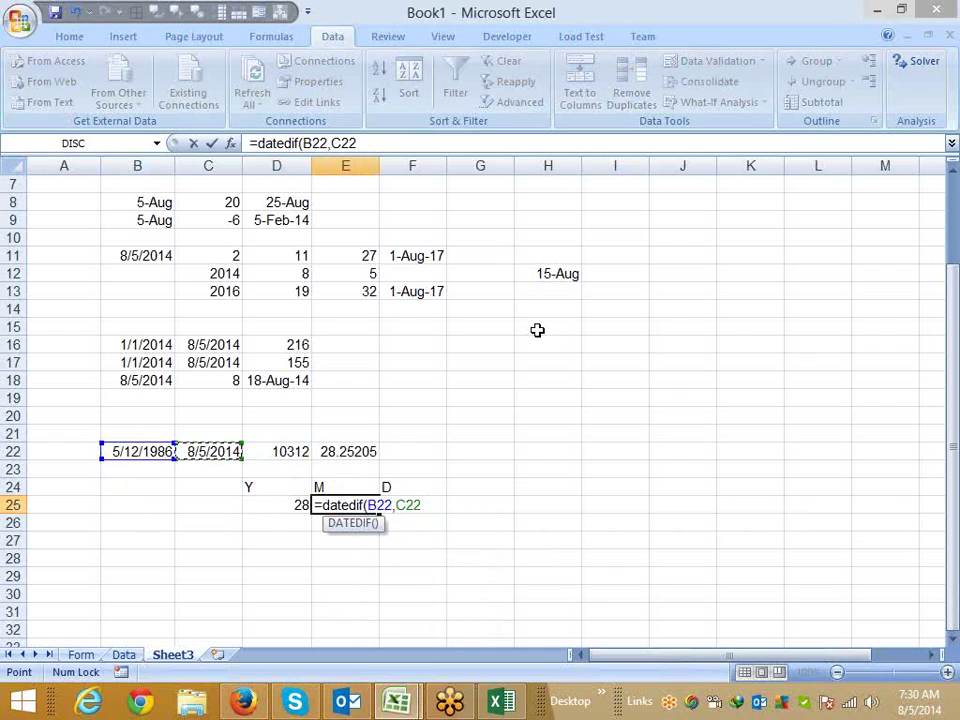
type(",")
type("\"m\"")
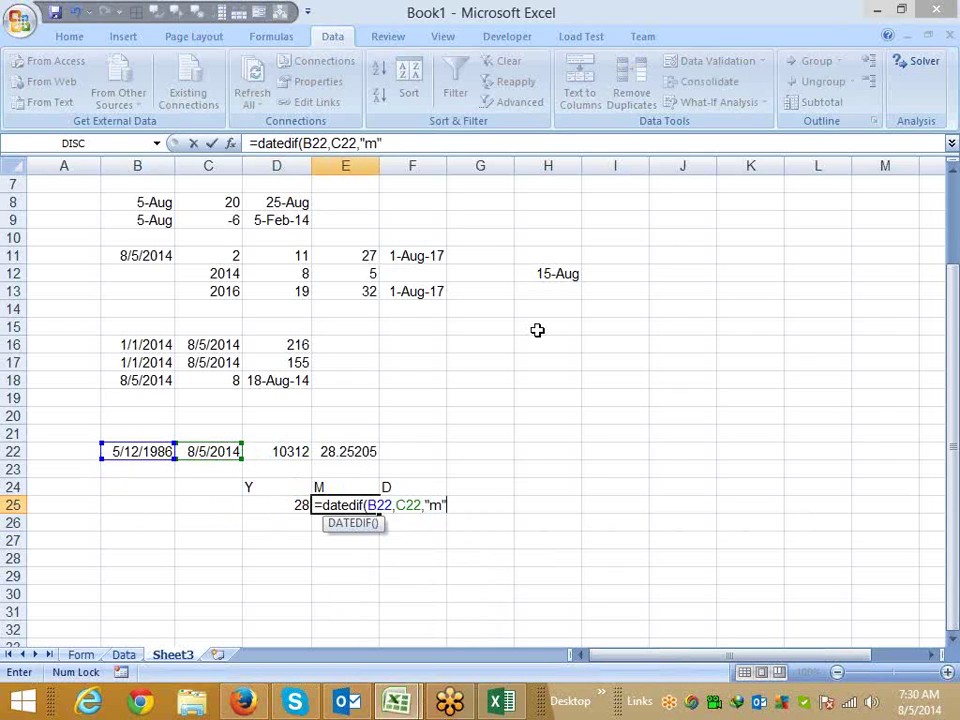
key("Return")
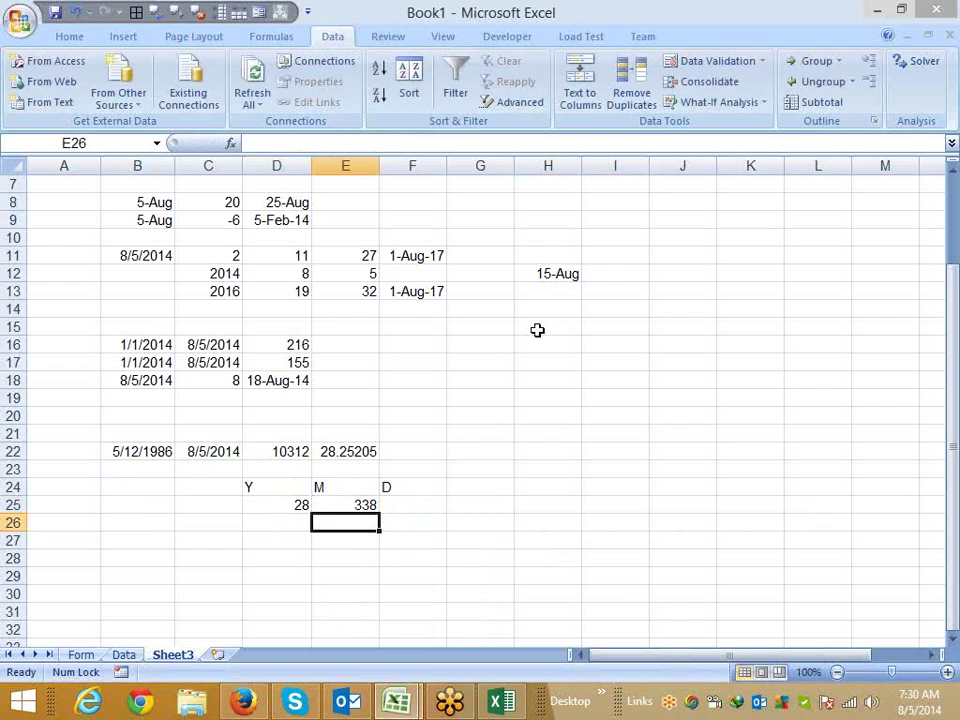
key("Up")
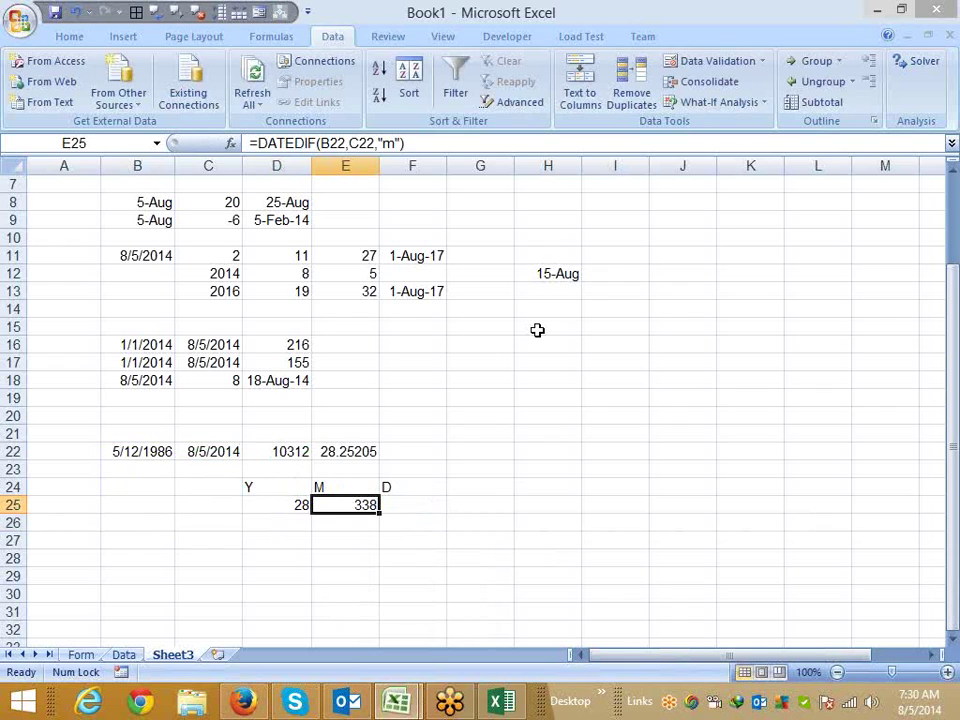
- Change the E25 unit to "ym" so it shows 2 leftover months
key("F2")
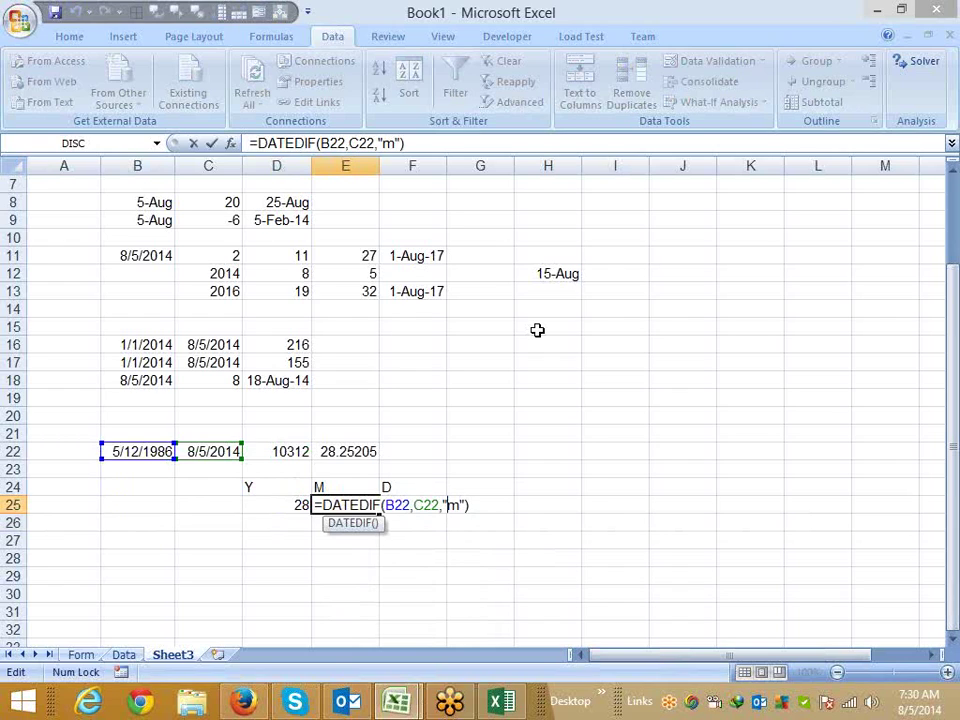
key("Left")
key("Left")
key("Left")
type("y")
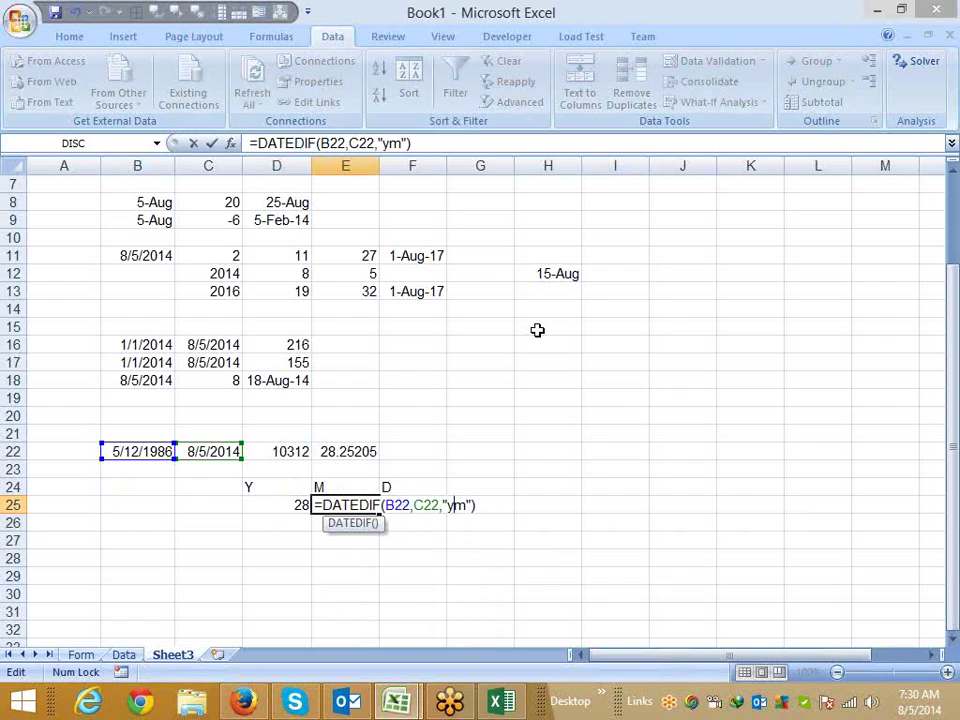
key("Return")
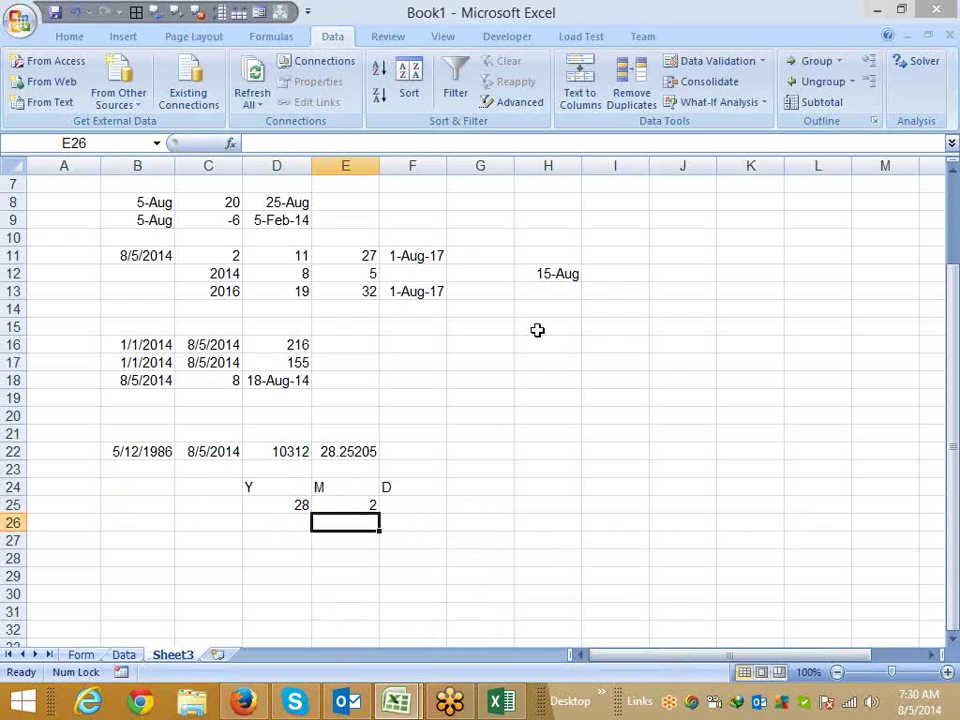
- Enter =DATEDIF(B22,C22,"md") in F25, returning 24 leftover days
key("Up")
key("Right")
type("=")
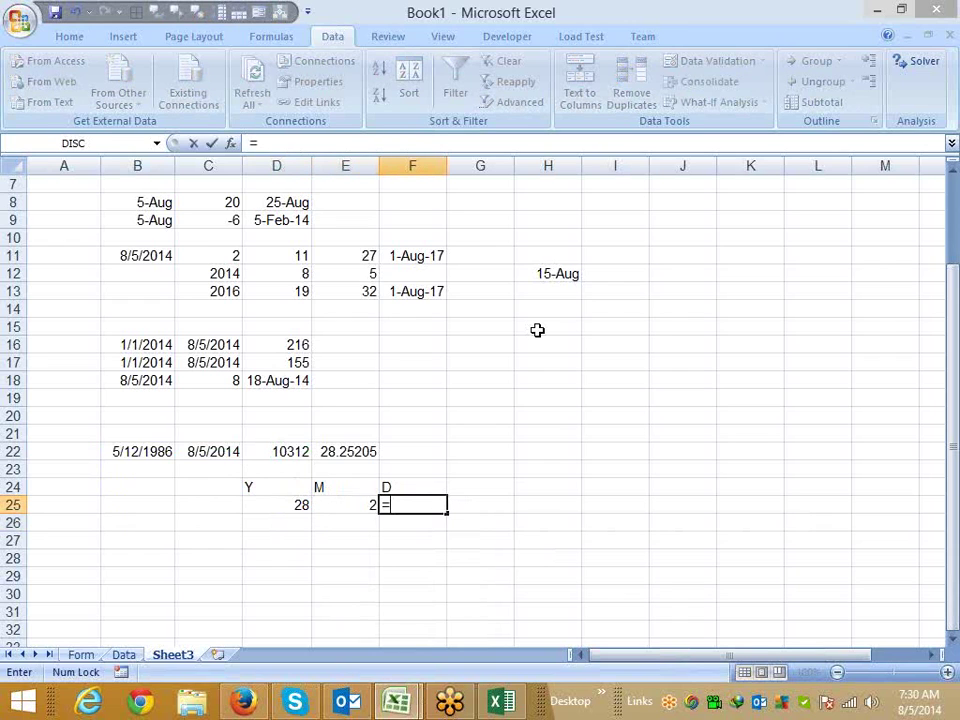
type("dated")
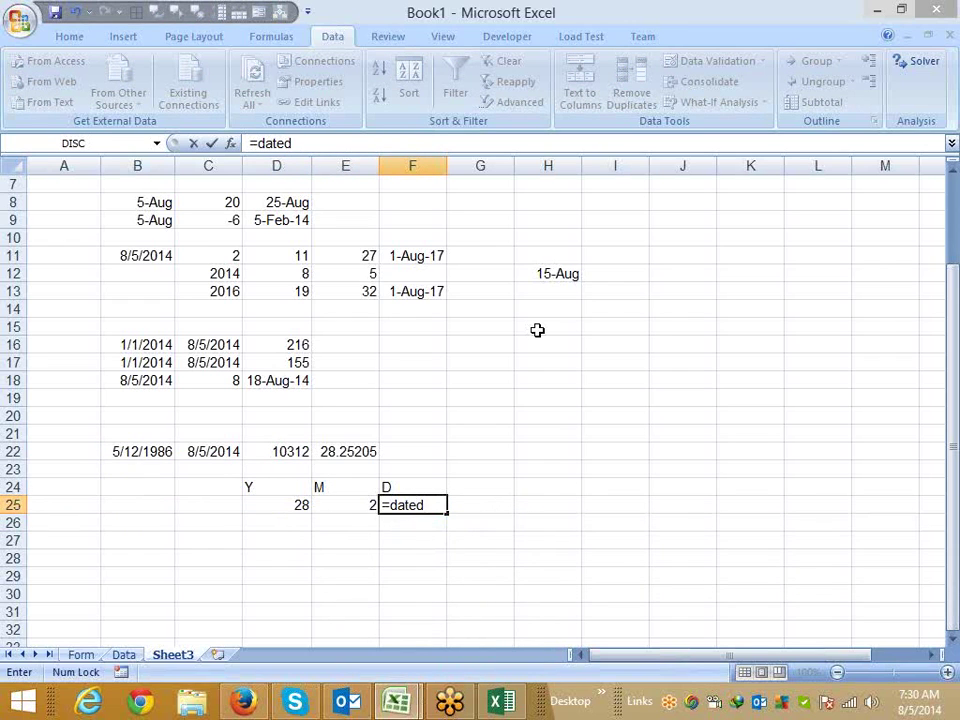
type("if(")
key("Left")
key("Left")
key("Left")
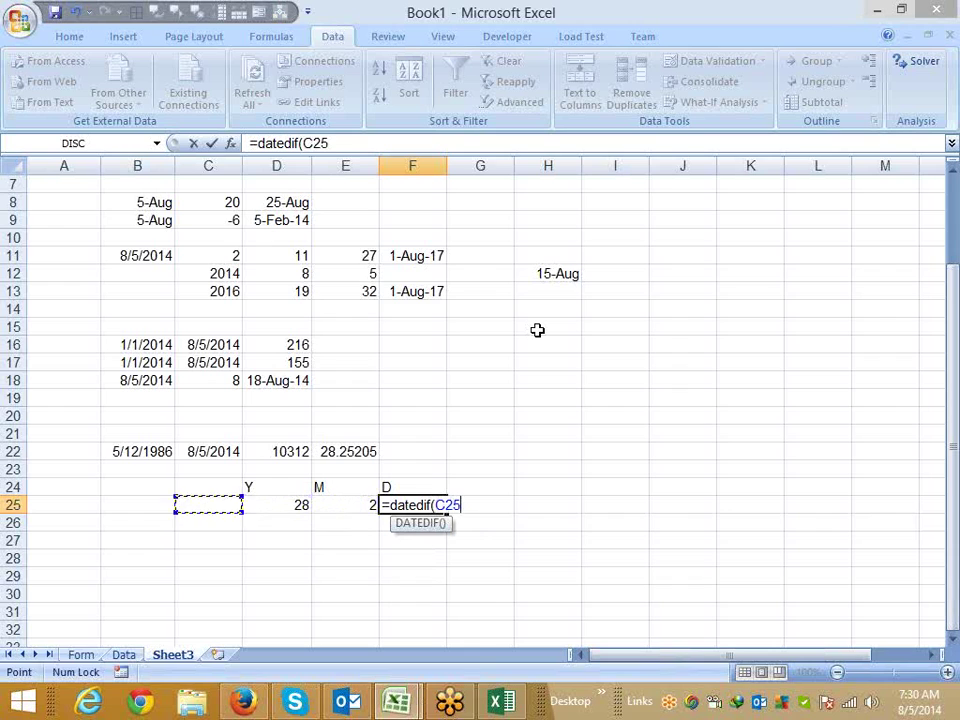
key("Left")
key("Up")
key("Up")
key("Up")
type(",")
key("Up")
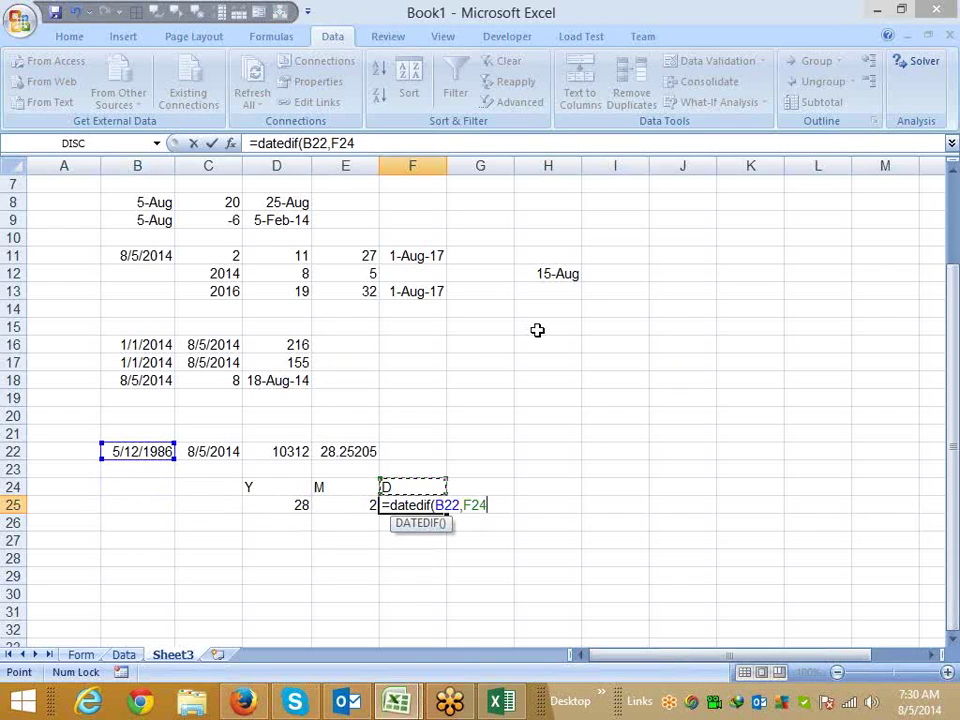
key("Up")
key("Left")
key("Left")
key("Left")
key("Up")
type(",")
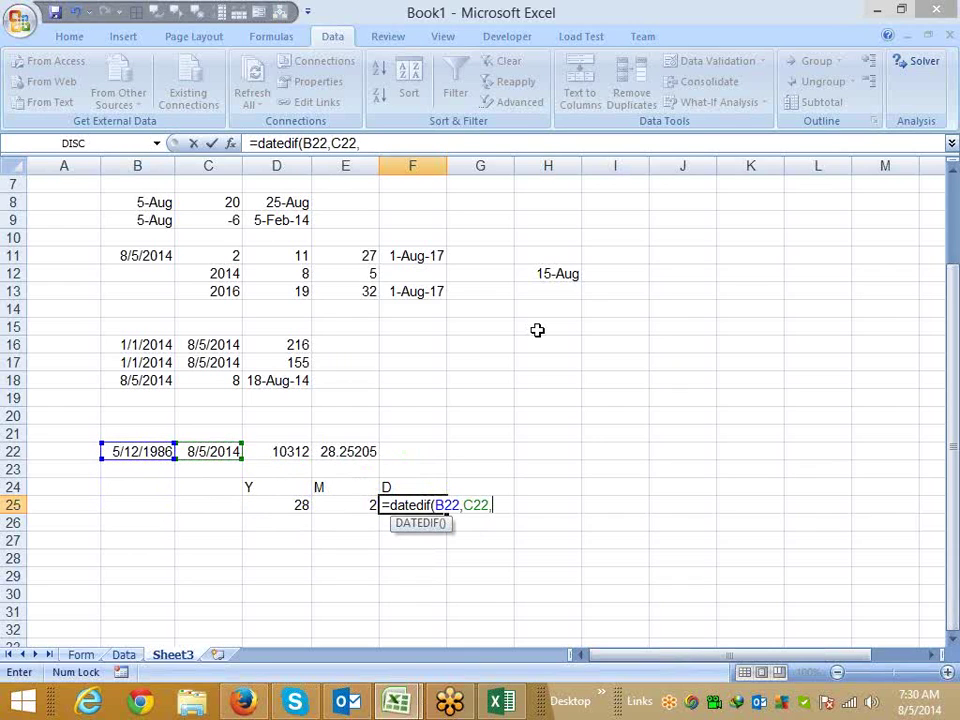
type("\"")
type("md\"")
key("Return")
key("Up")
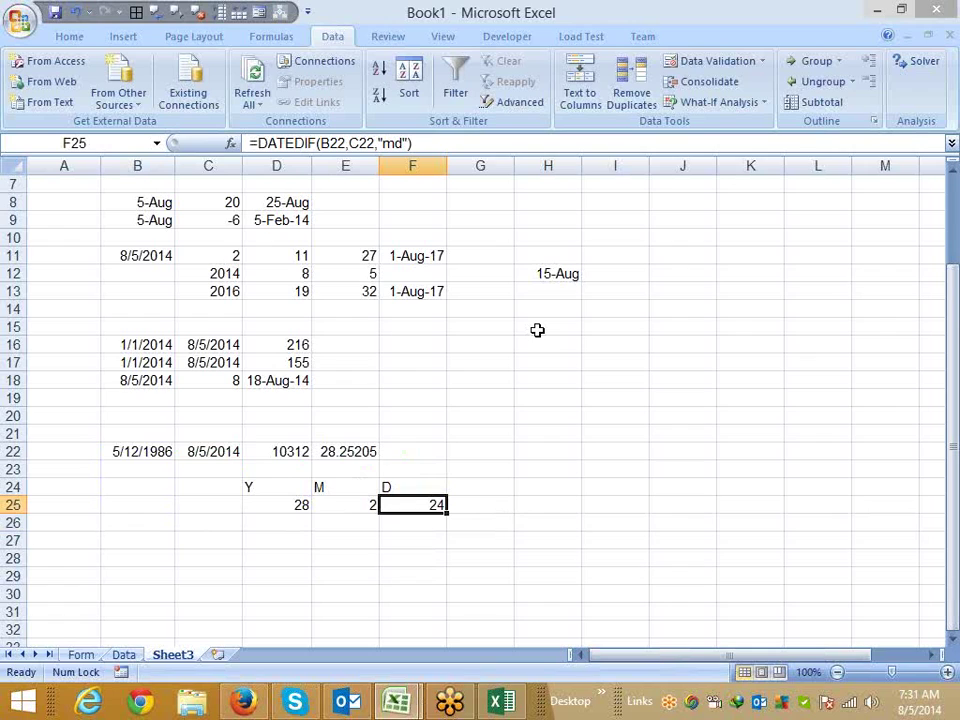
key("Left")
key("Left")
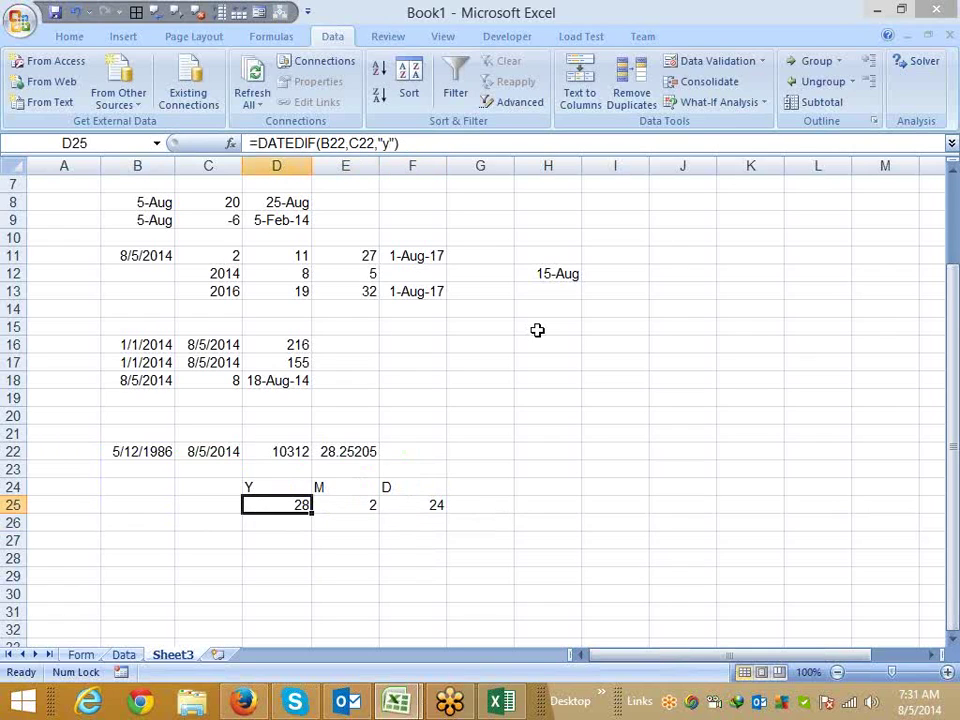
key("Right")
key("Right")
key("Left")
key("Left")
key("Right")
key("Right")
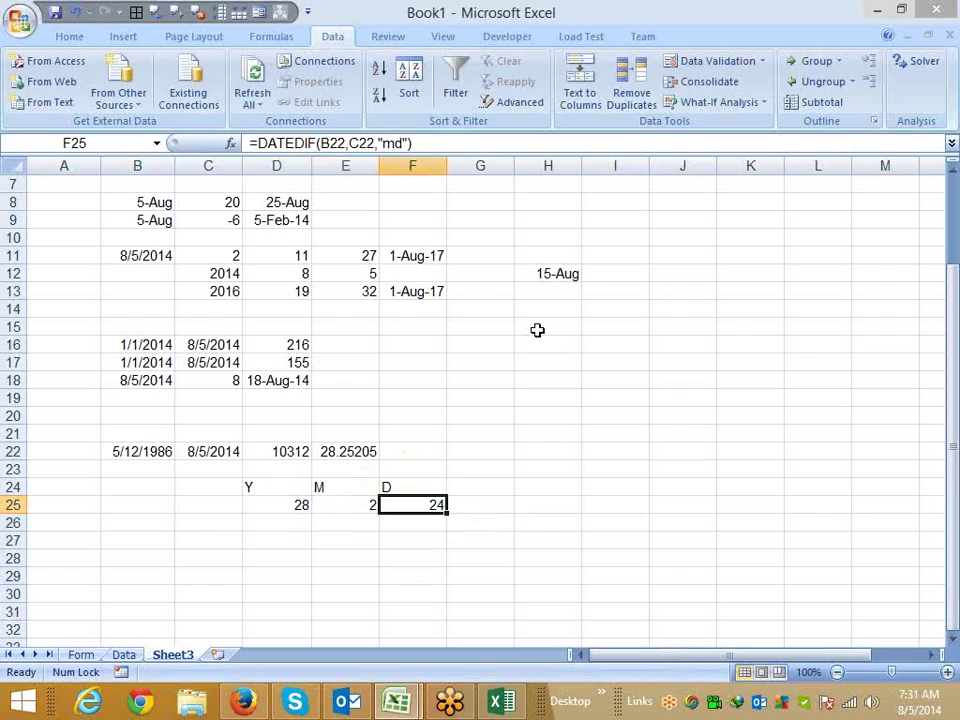
key("Left")
key("Left")
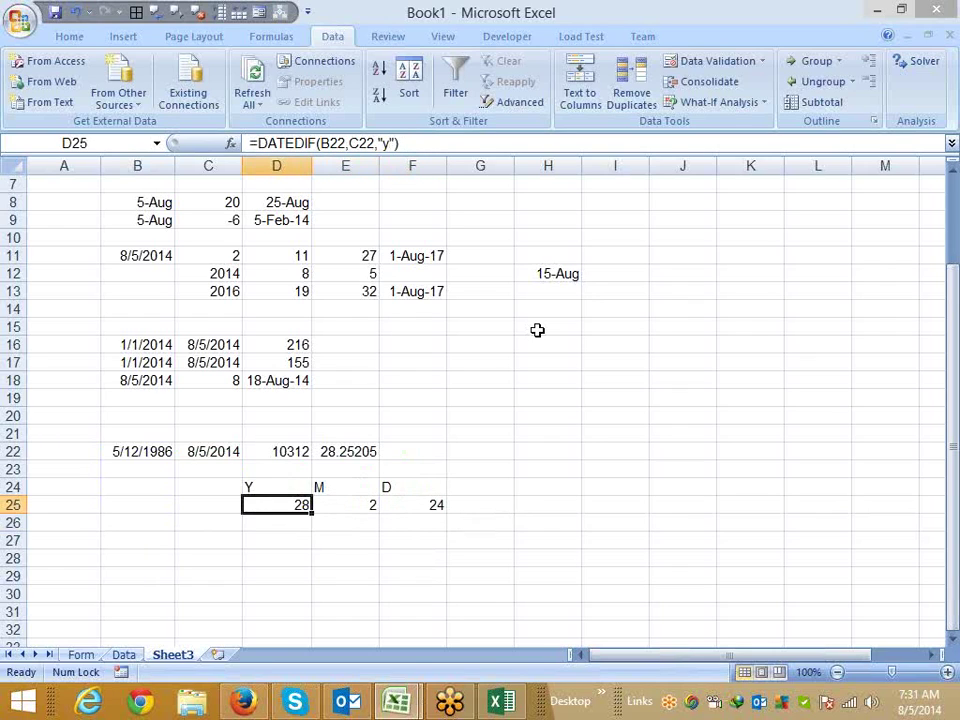
key("Down")
key("Down")
key("Down")
key("Down")
key("Down")
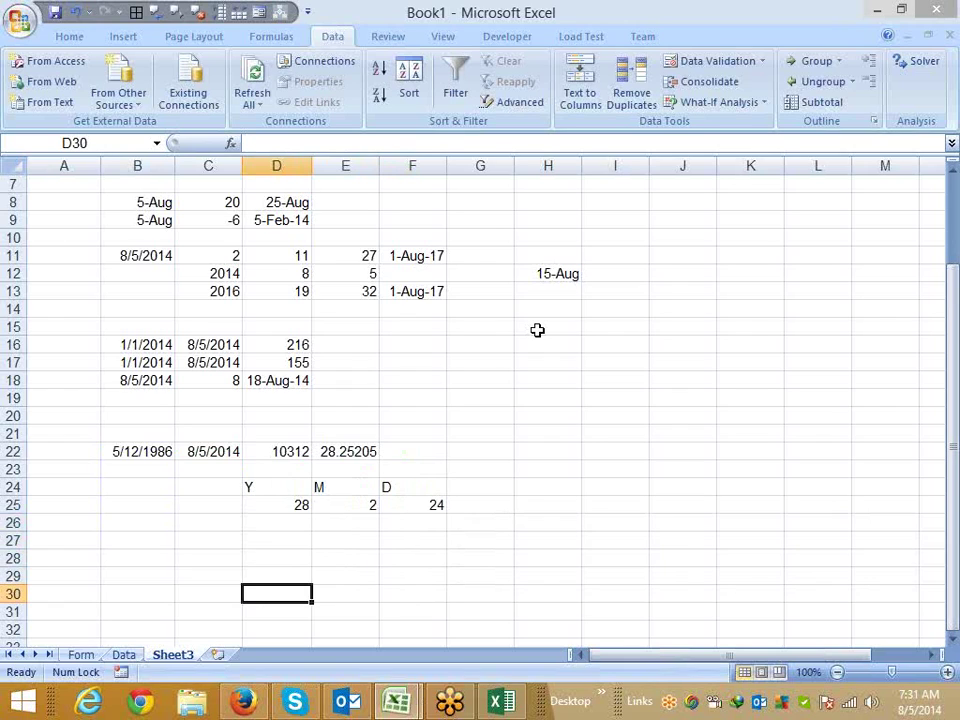
key("Up")
key("Up")
key("Up")
key("Up")
key("Up")
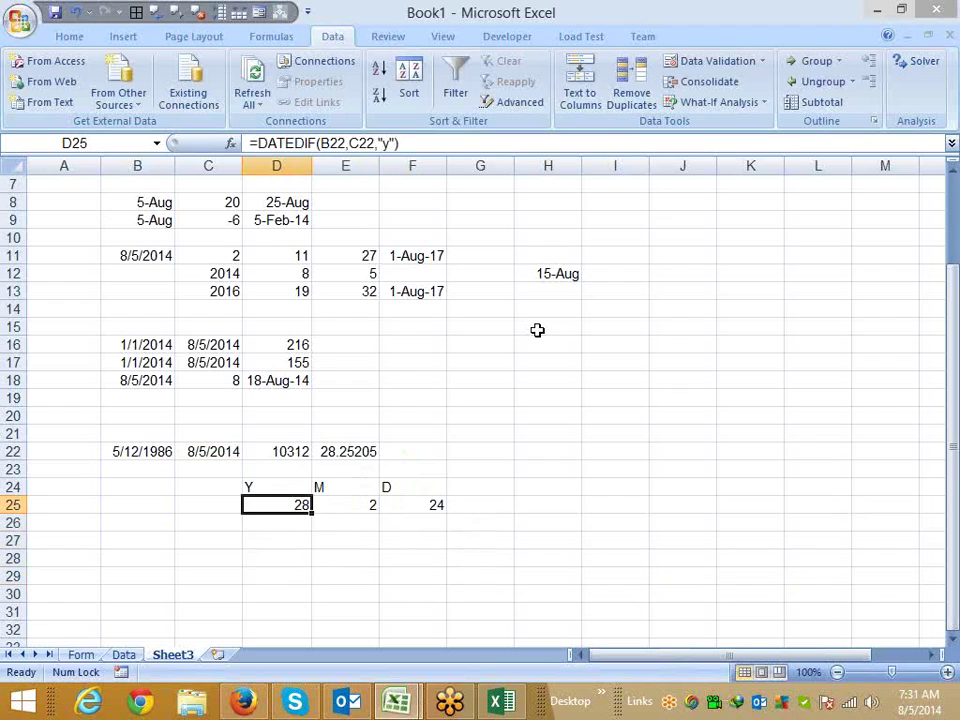
key("Right")
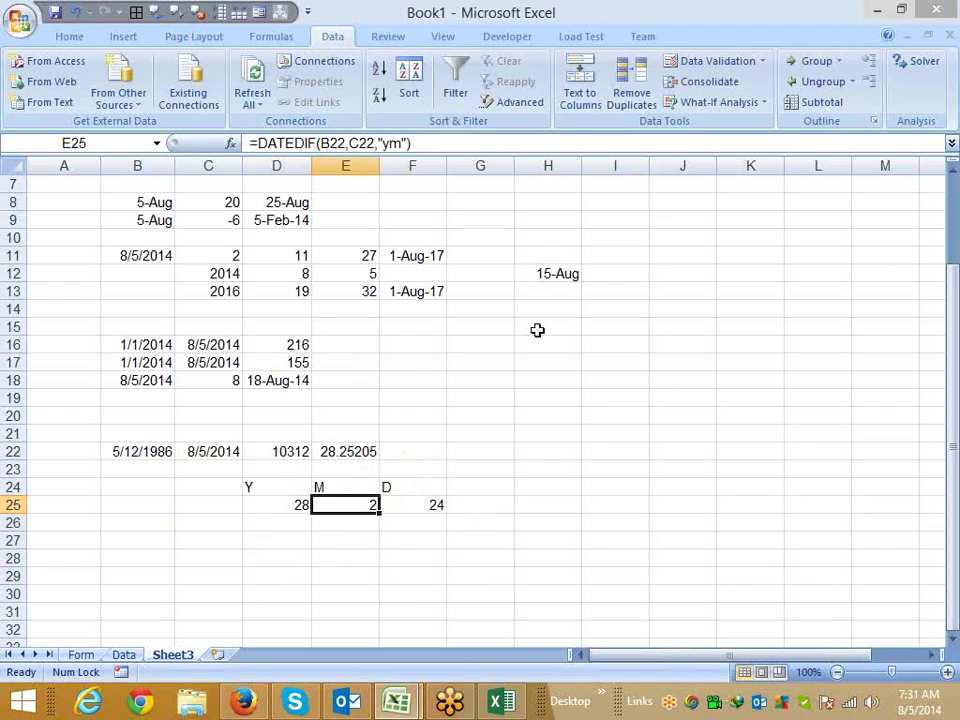
key("Left")
key("Left")
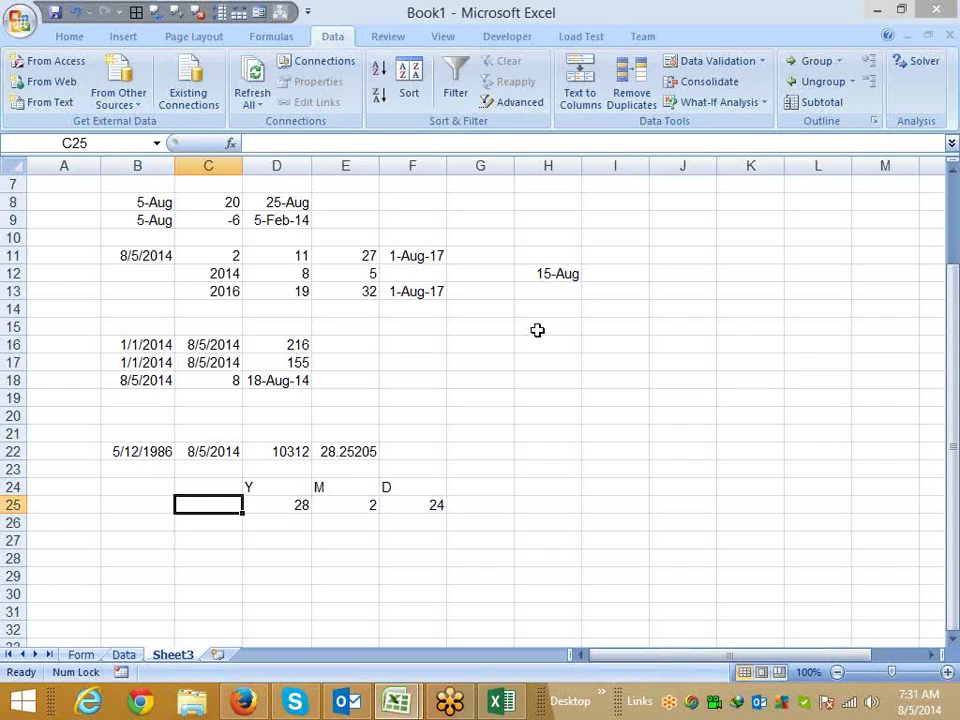
key("Up")
key("Up")
key("Up")
key("Up")
key("Up")
key("Up")
key("Up")
key("Right")
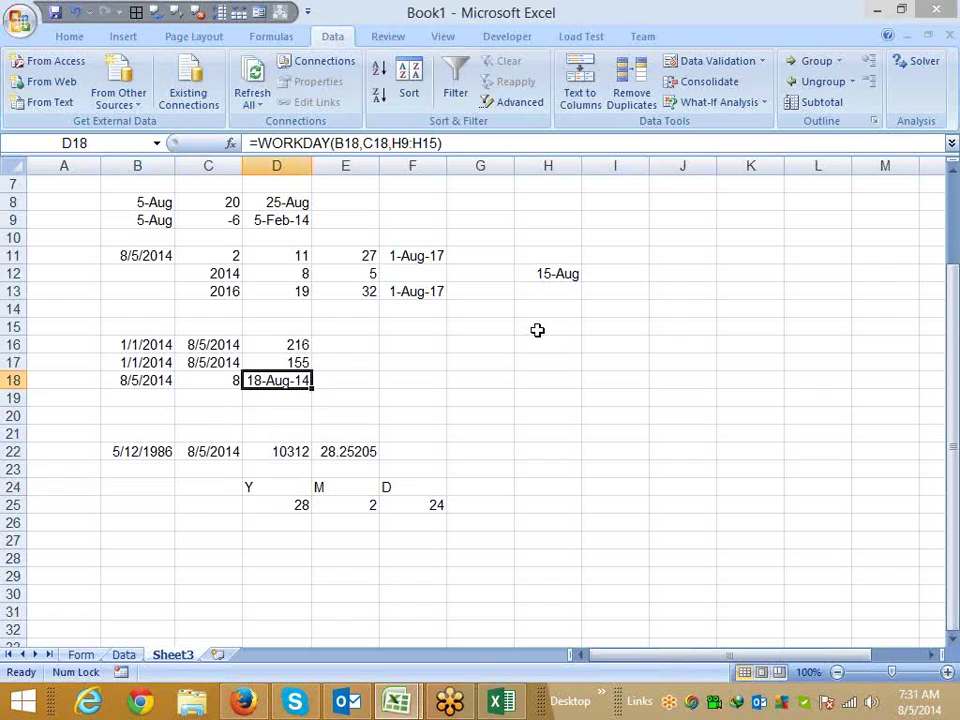
key("Up")
key("Left")
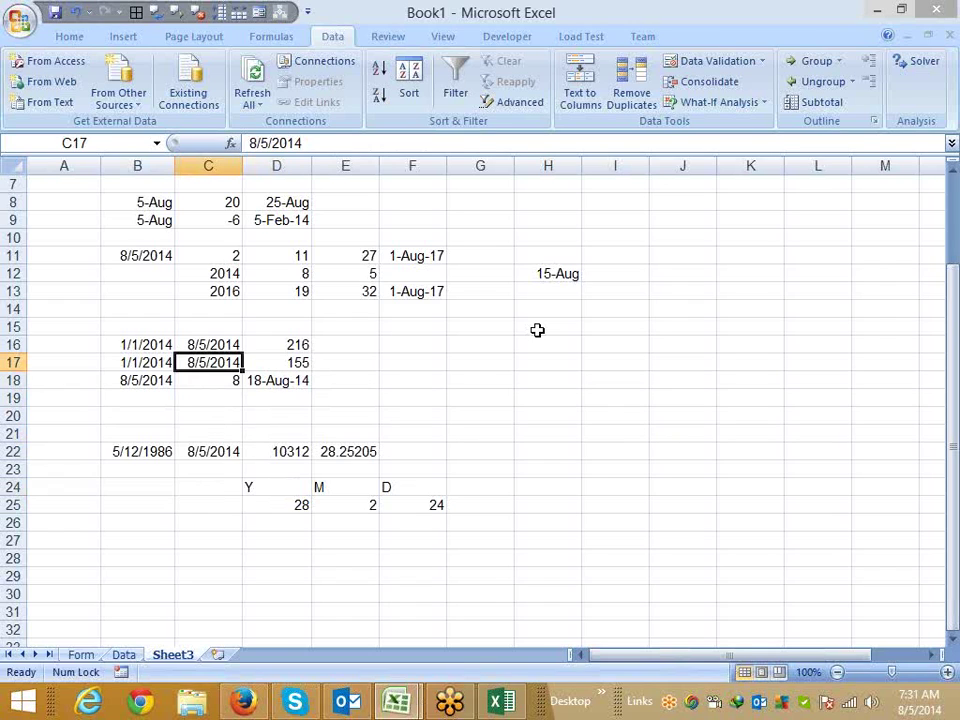
key("Left")
key("Right")
key("Right")
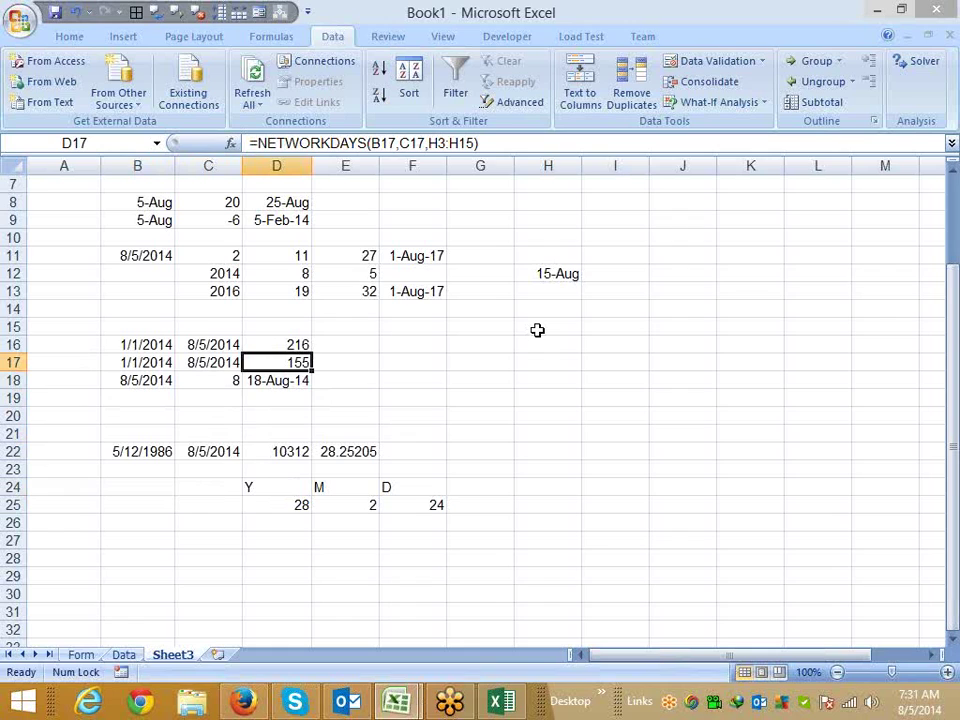
key("Left")
key("Left")
key("Down")
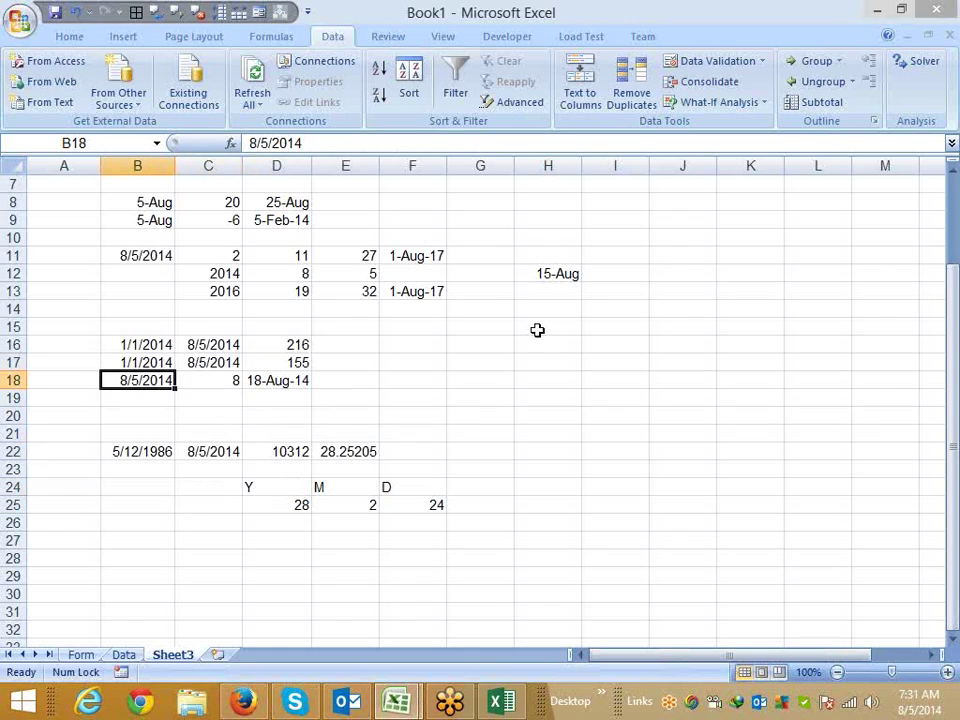
key("Right")
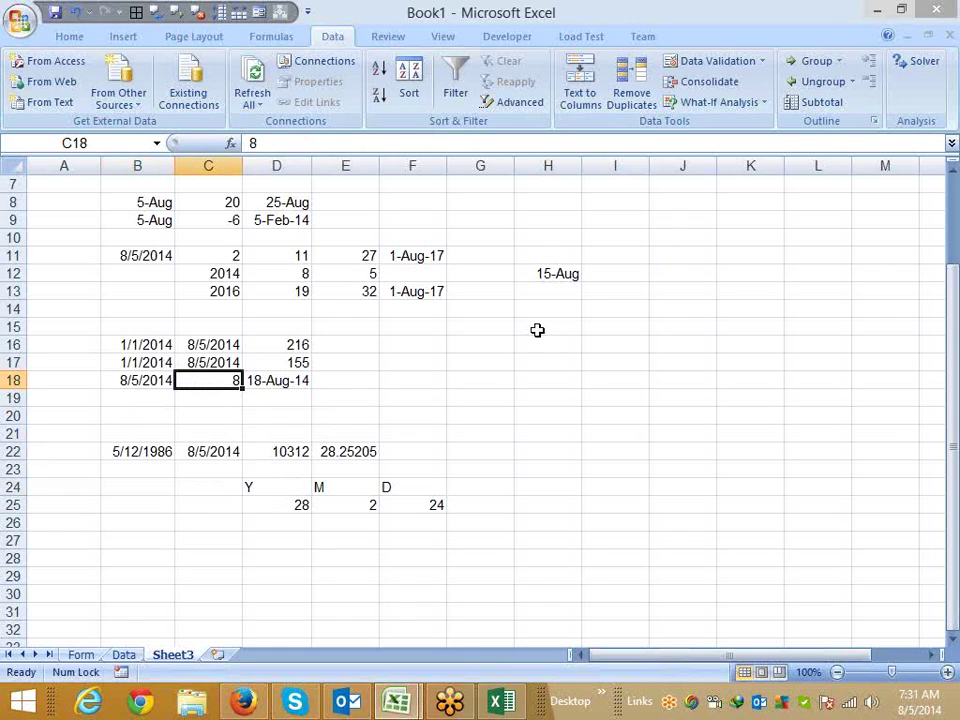
key("Right")
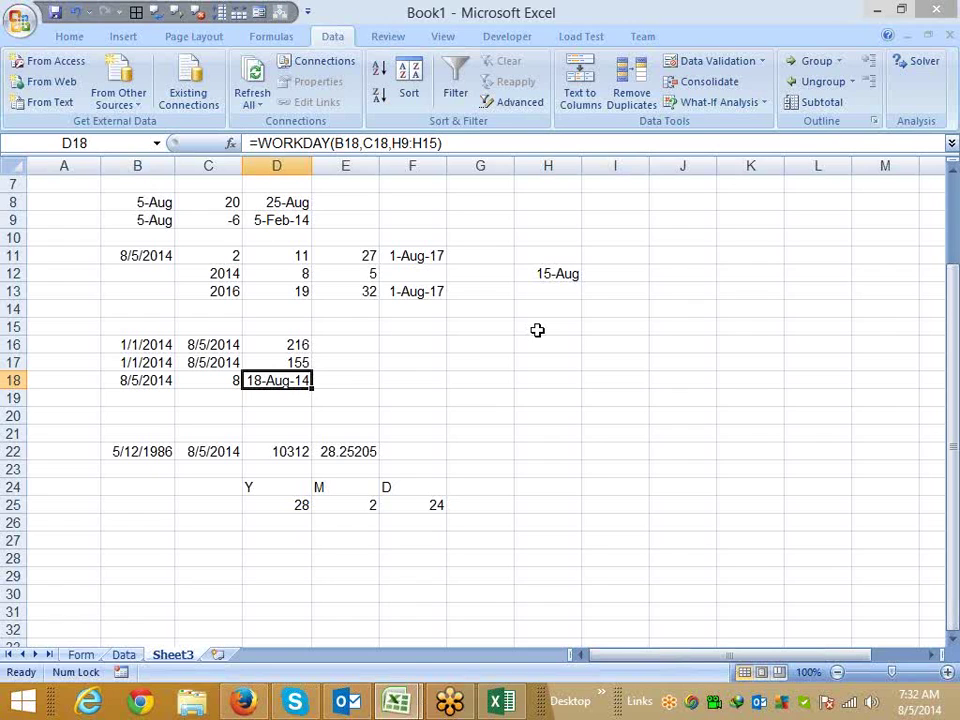
- Enter the time 10:20:40 in B31
scroll(220, 525, "down", 2)
left_click(143, 497)
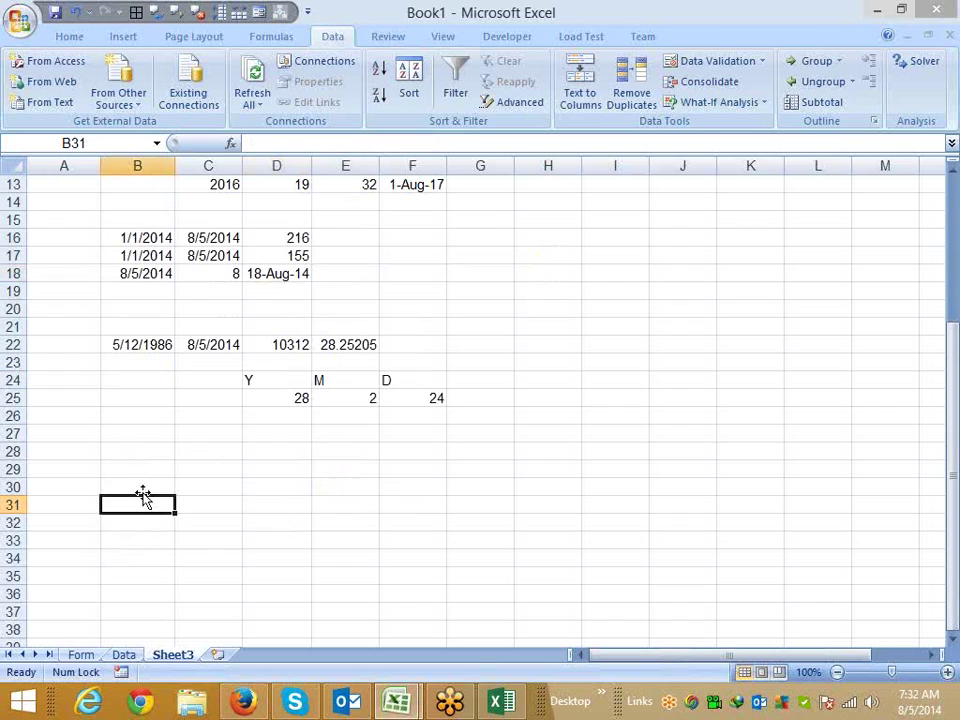
type("10:")
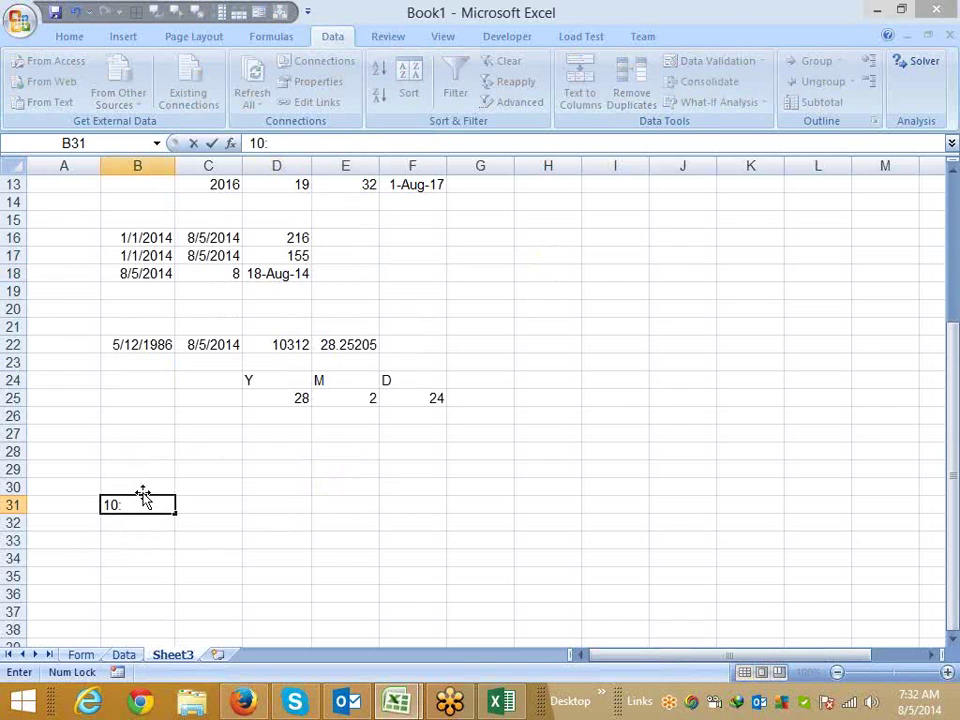
type("20")
type(":40")
key("Tab")
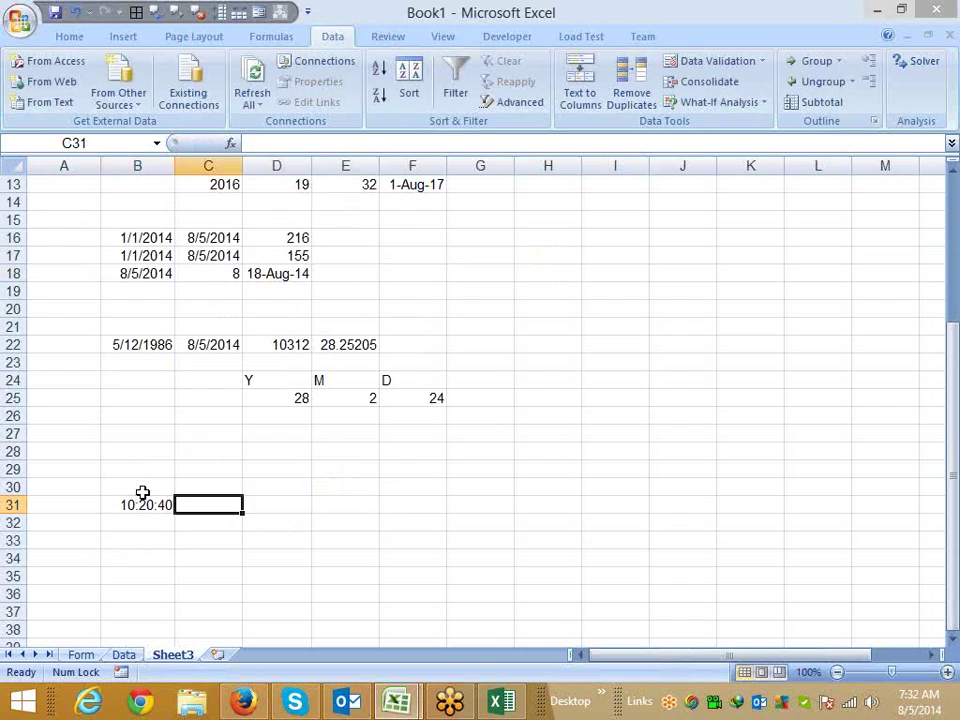
- Add the headings H, M and S across C30:E30
key("Up")
type("H")
key("Tab")
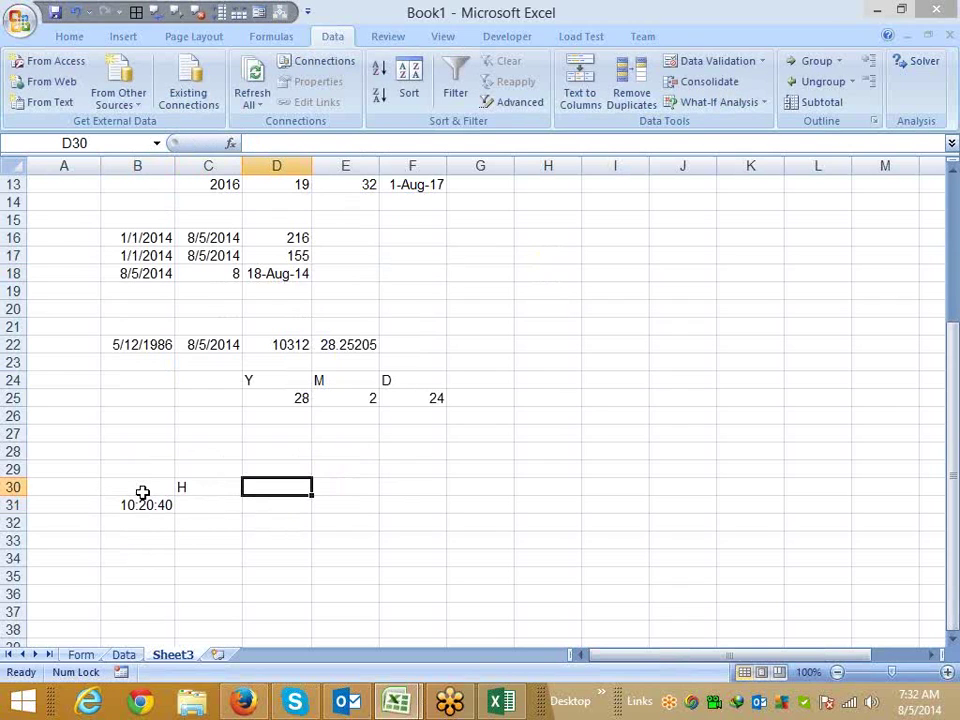
type("M")
key("Tab")
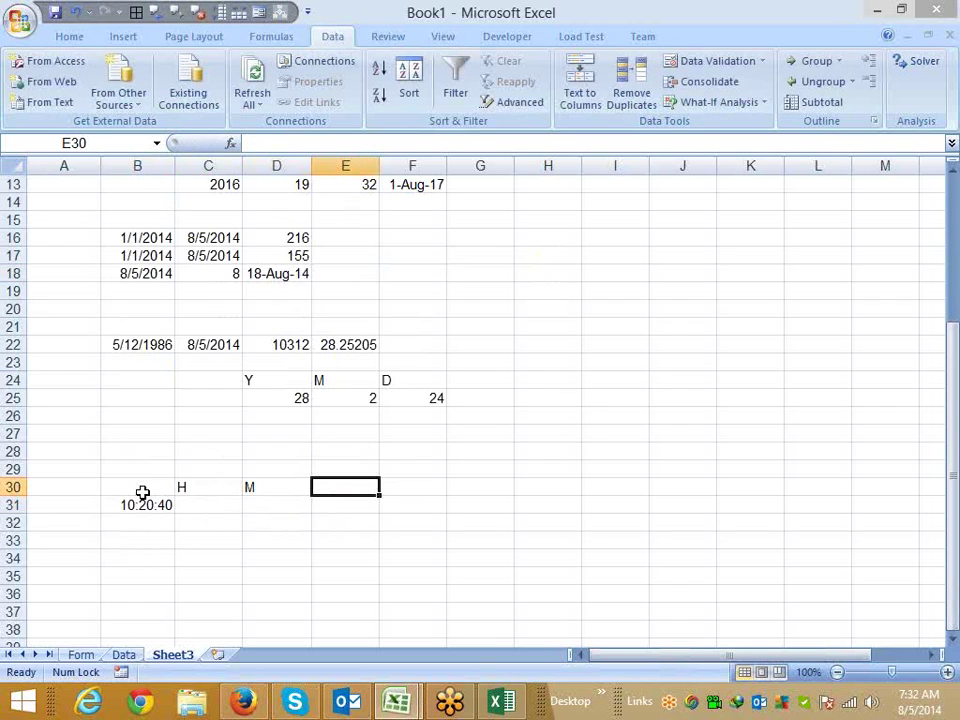
type("S")
key("Tab")
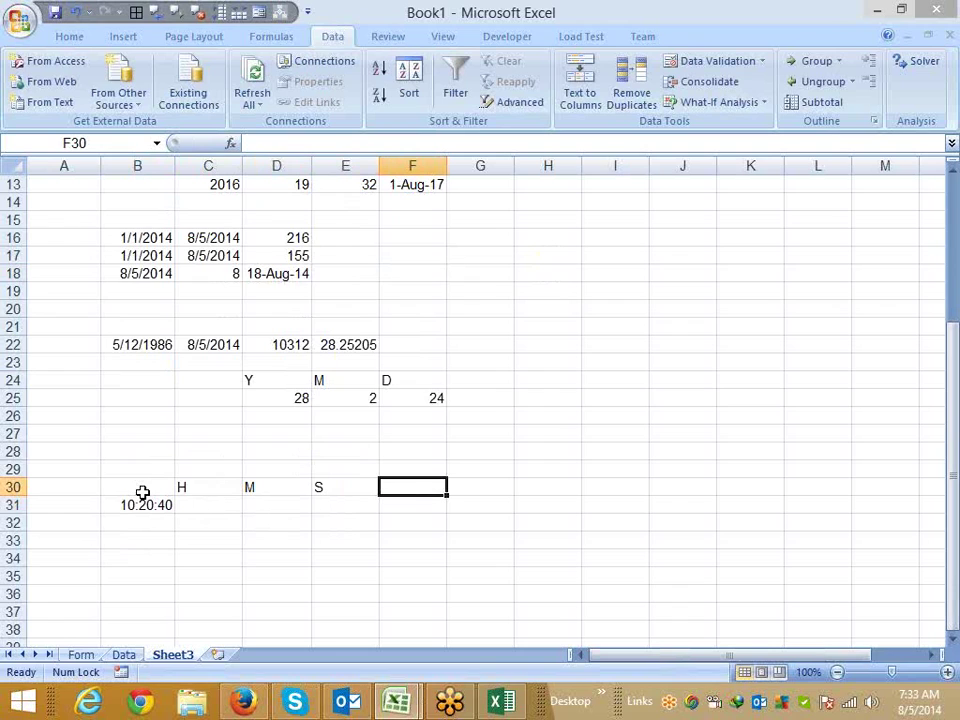
key("Return")
- Enter =HOUR(B31) in C31 so it shows the hour 10
type("=")
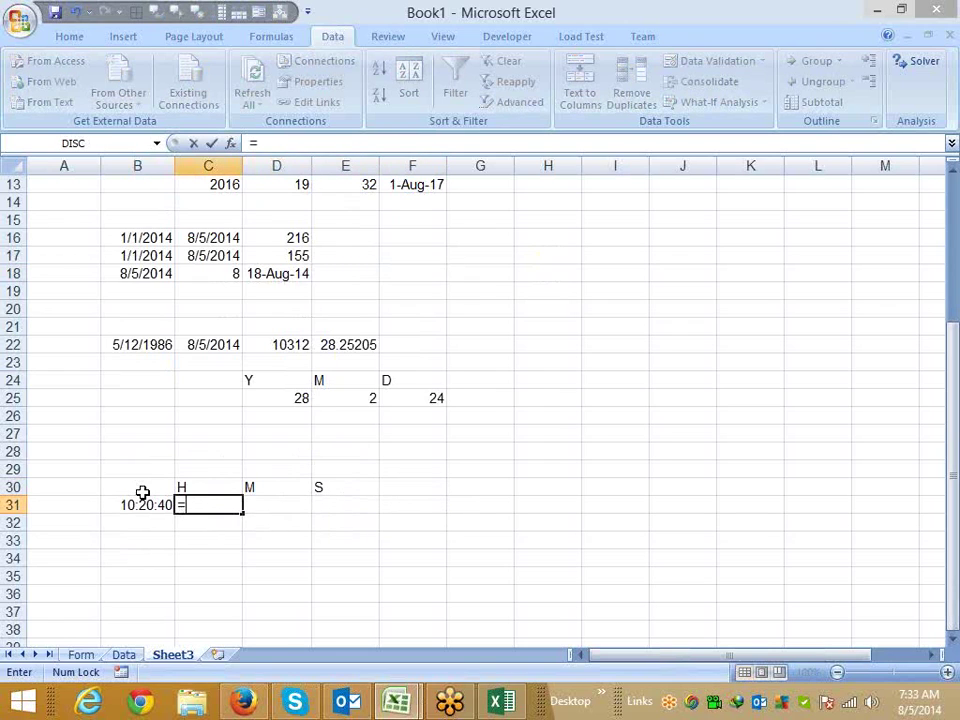
type("ho")
left_click(142, 504)
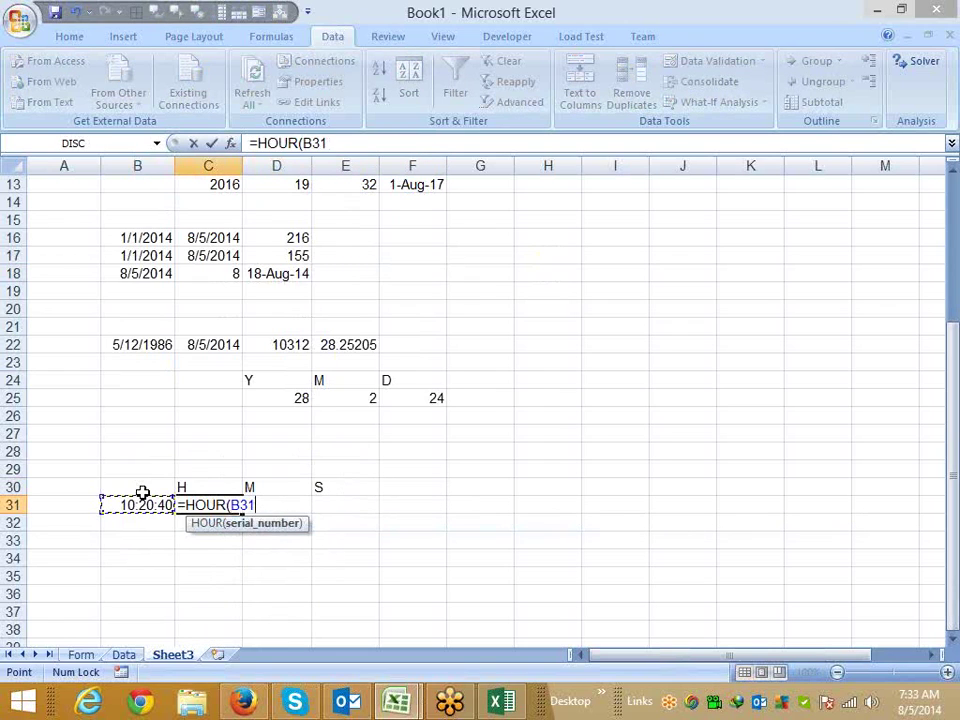
key("Return")
- Enter =MINUTE(B31) in D31 to extract the minutes, 20
key("Up")
key("Right")
type("=")
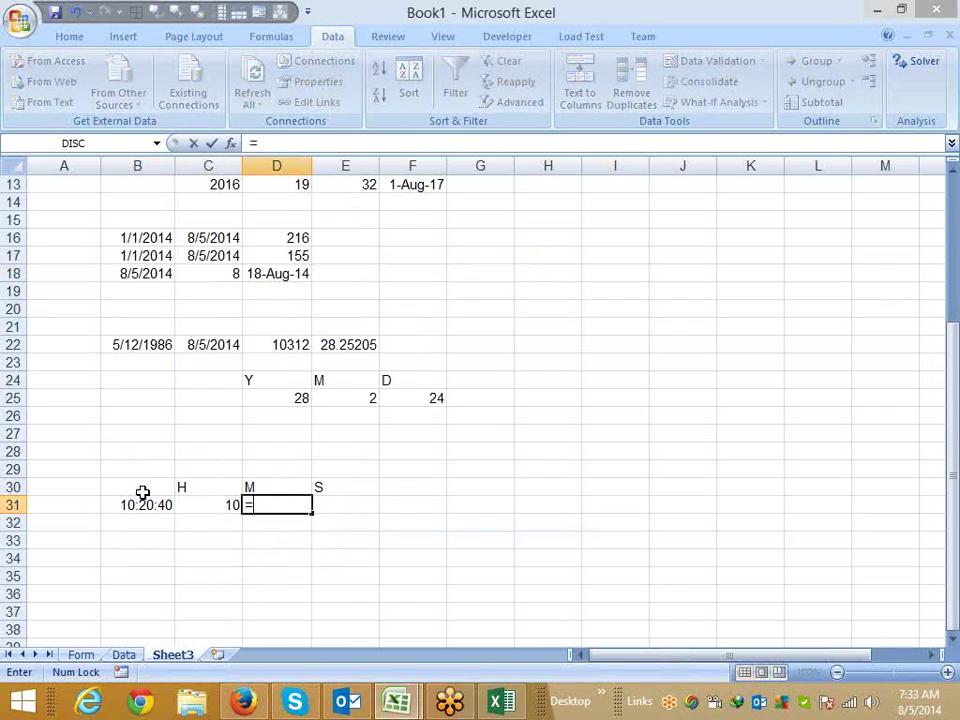
type("min")
key("Down")
key("Down")
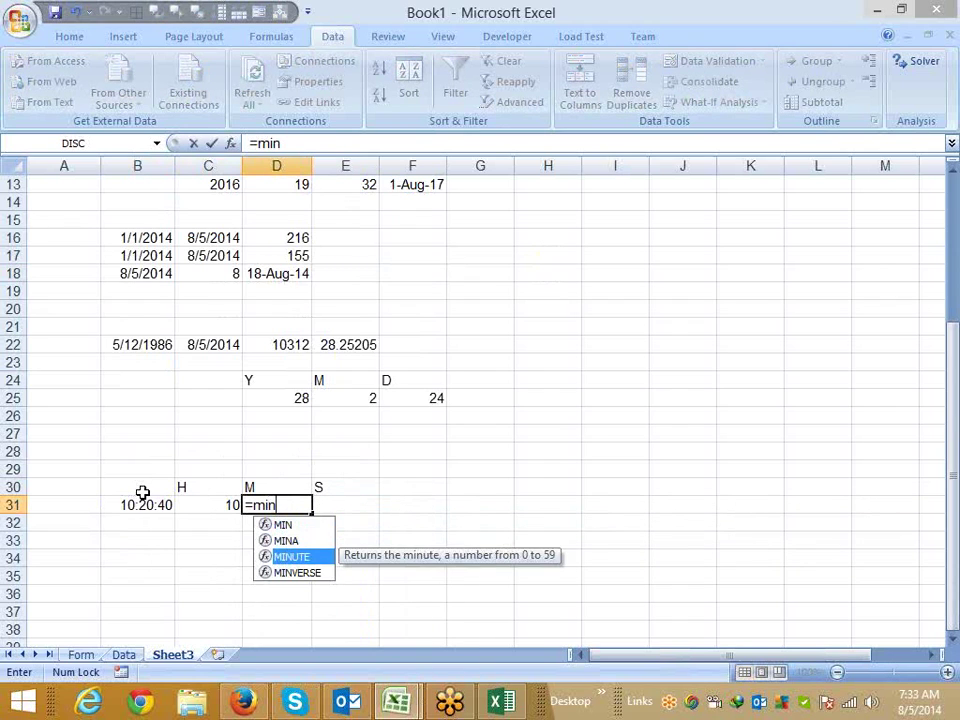
key("Tab")
key("Left")
key("Left")
key("Return")
key("Right")
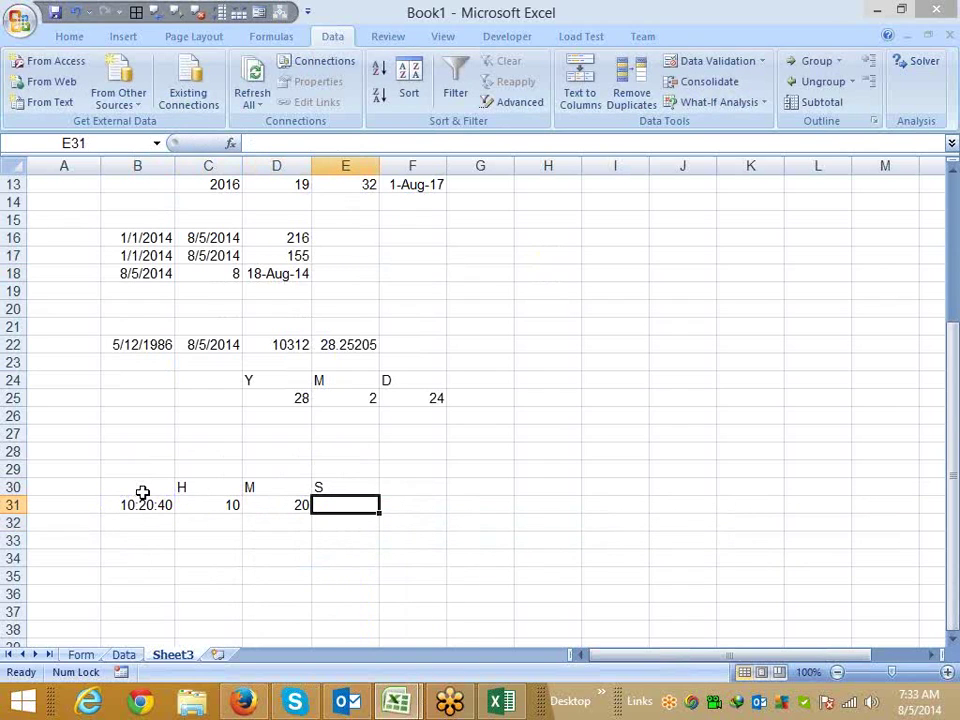
- Enter =SECOND(B31) in E31 to extract the seconds, 40
type("=se")
key("Down")
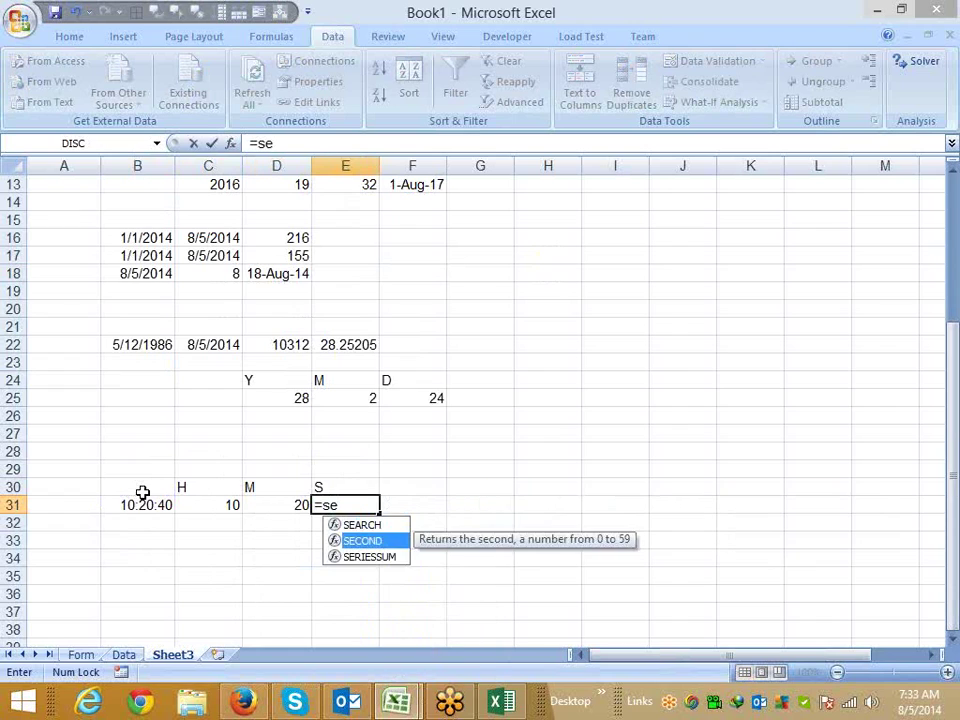
key("Tab")
key("Left")
key("Left")
key("Left")
key("Return")
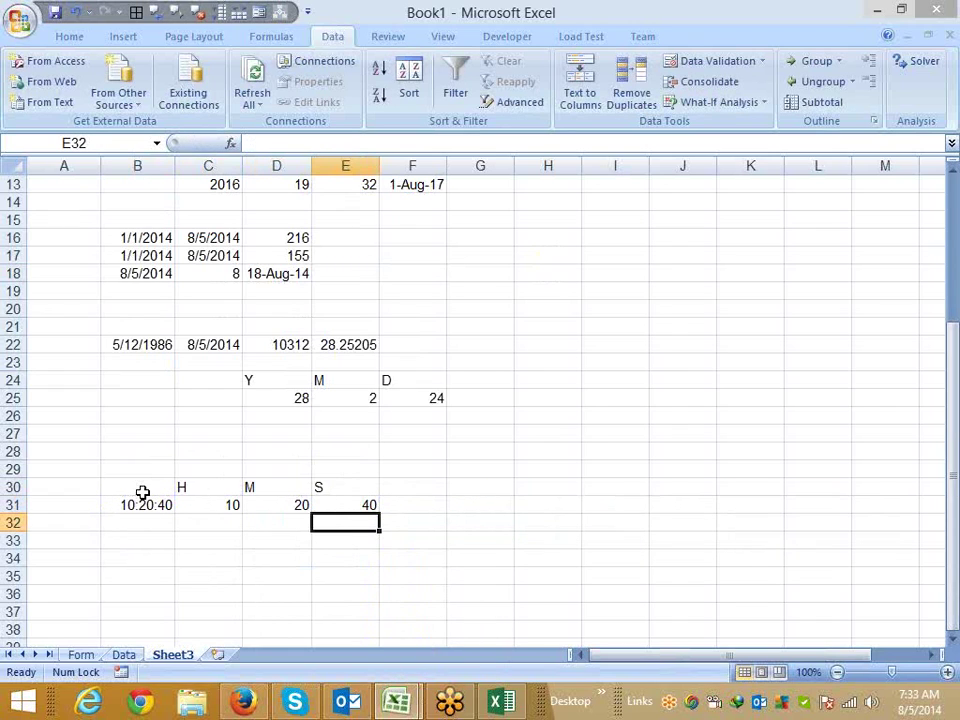
- Enter =TIME(C31,D31,E31) in F31, returning 10:20 AM
key("Up")
key("Right")
type("=")
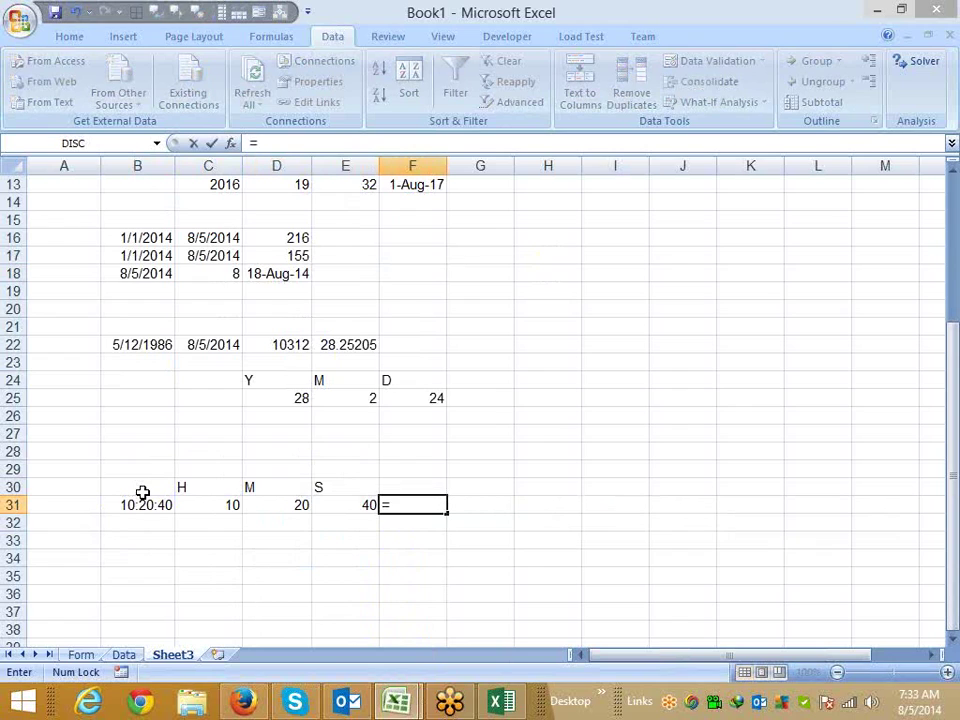
type("tim")
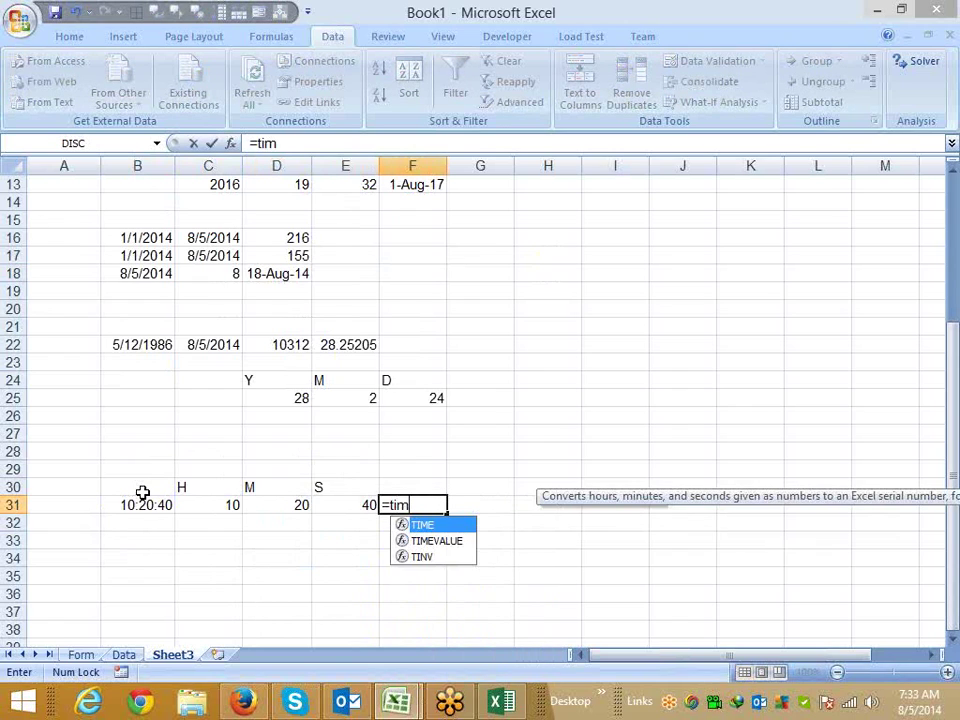
key("Tab")
key("Left")
key("Left")
key("Left")
key("Left")
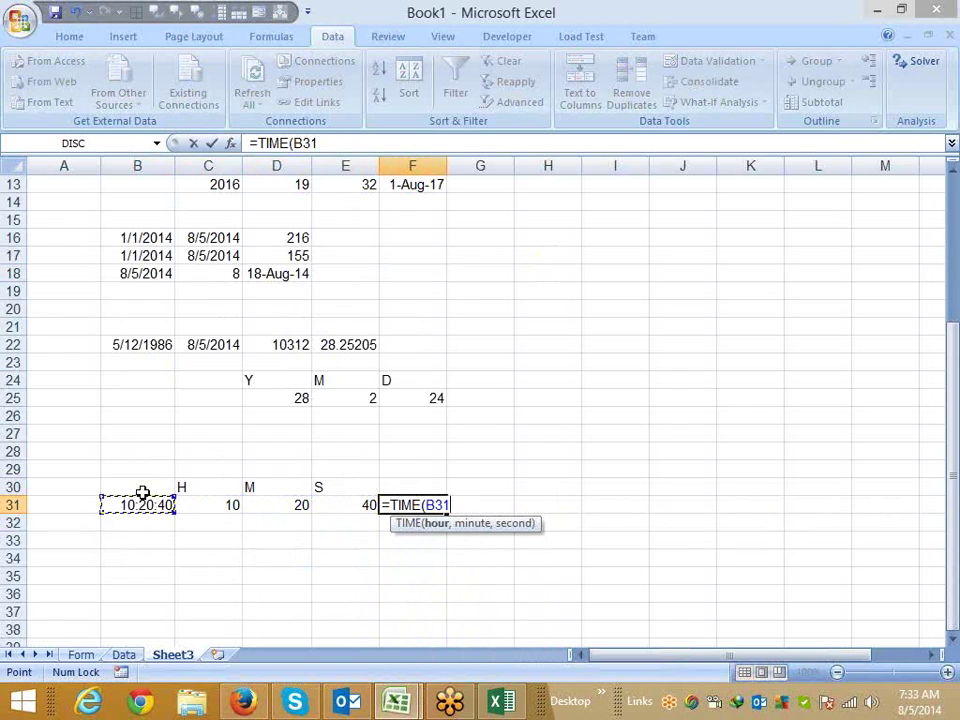
key("Right")
type(",")
key("Left")
key("Left")
type(",")
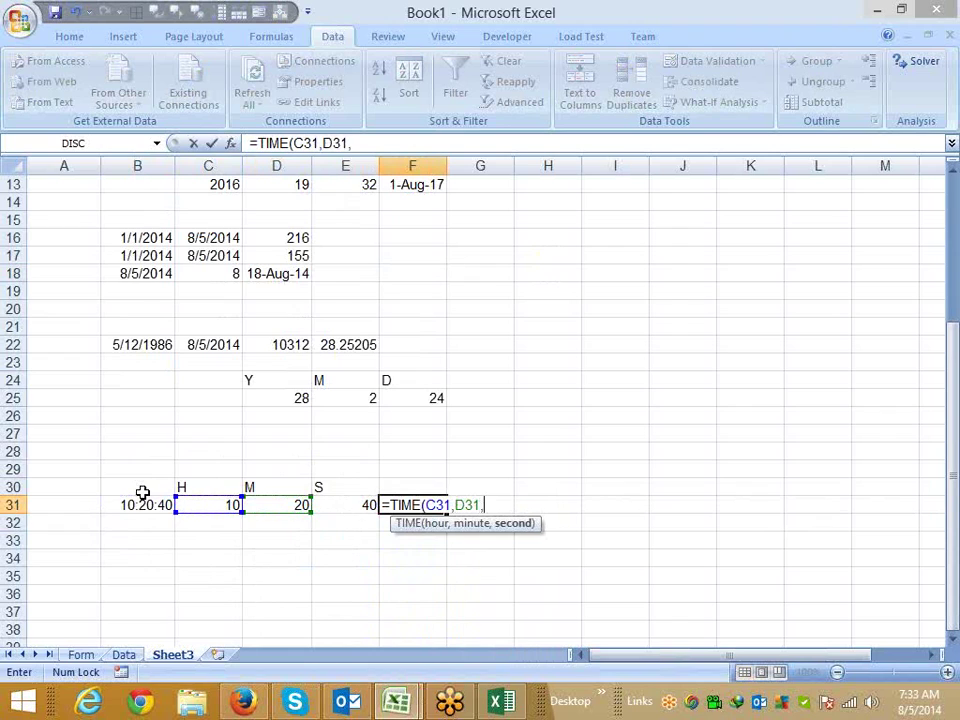
key("Left")
key("Return")
key("Up")
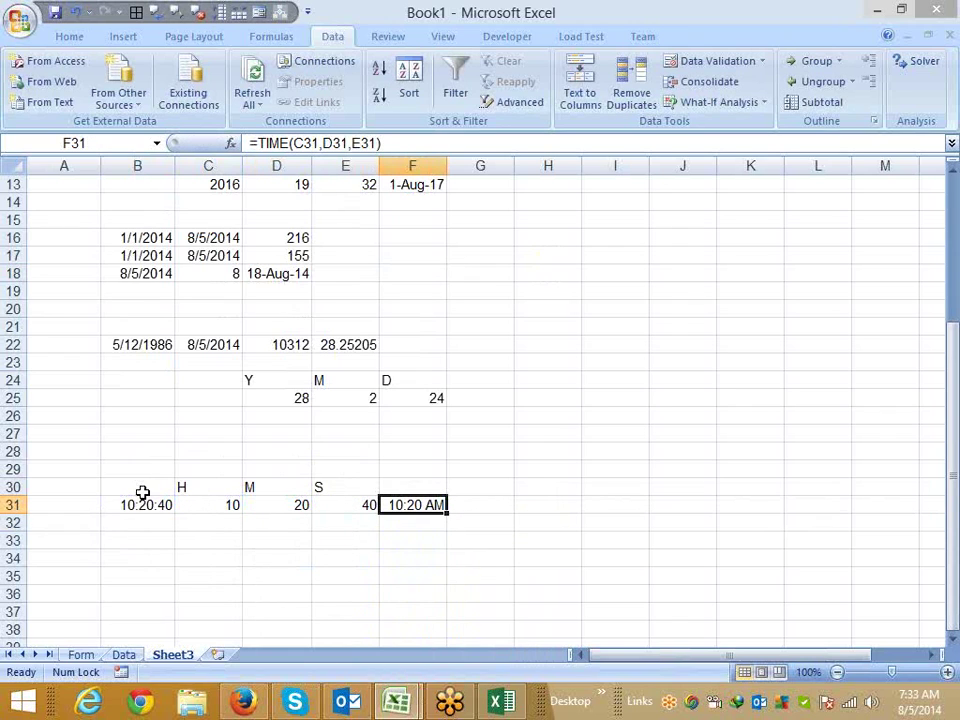
key("Left")
key("Left")
key("Left")
key("Left")
key("Left")
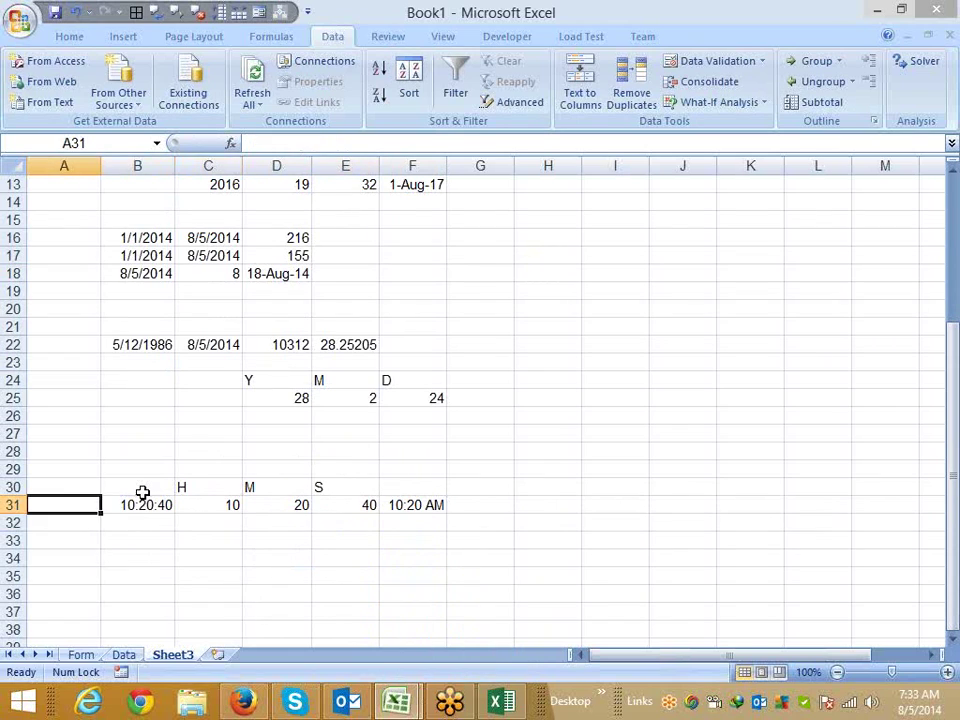
key("Down")
key("Down")
key("Down")
- Enter the start time 10:20 in B34 and the end time 19:40 in C34
key("Right")
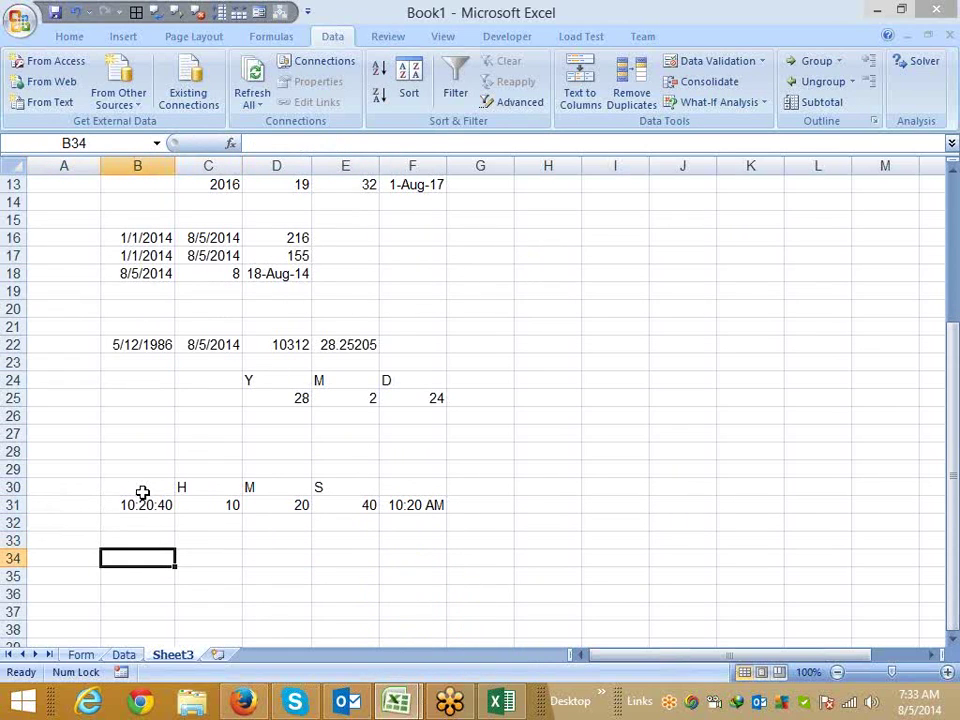
type("10")
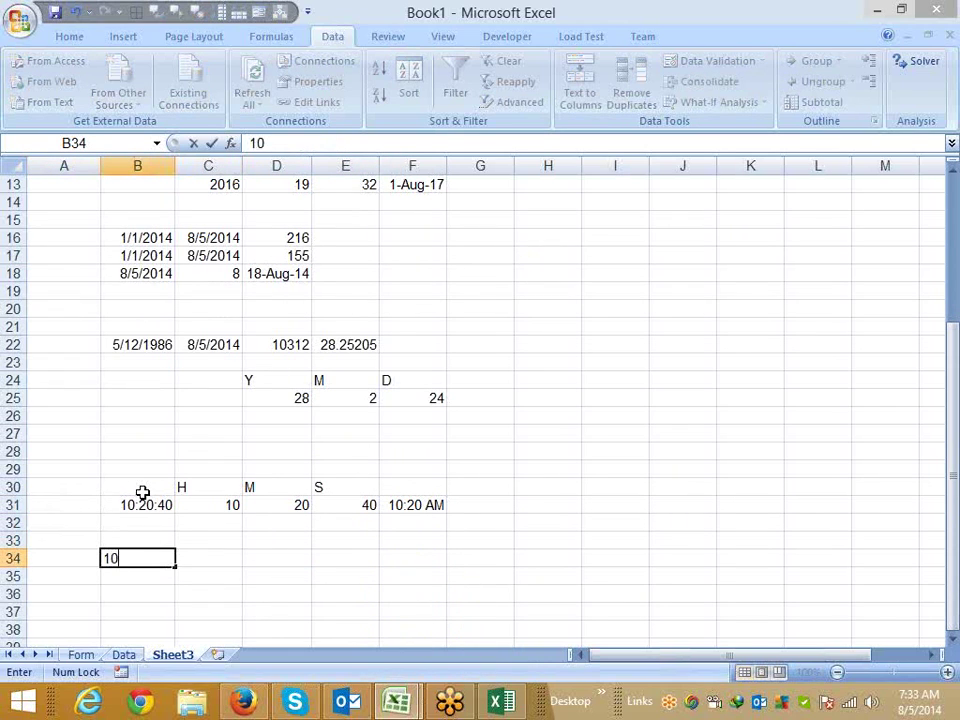
type(":")
type("20")
key("Tab")
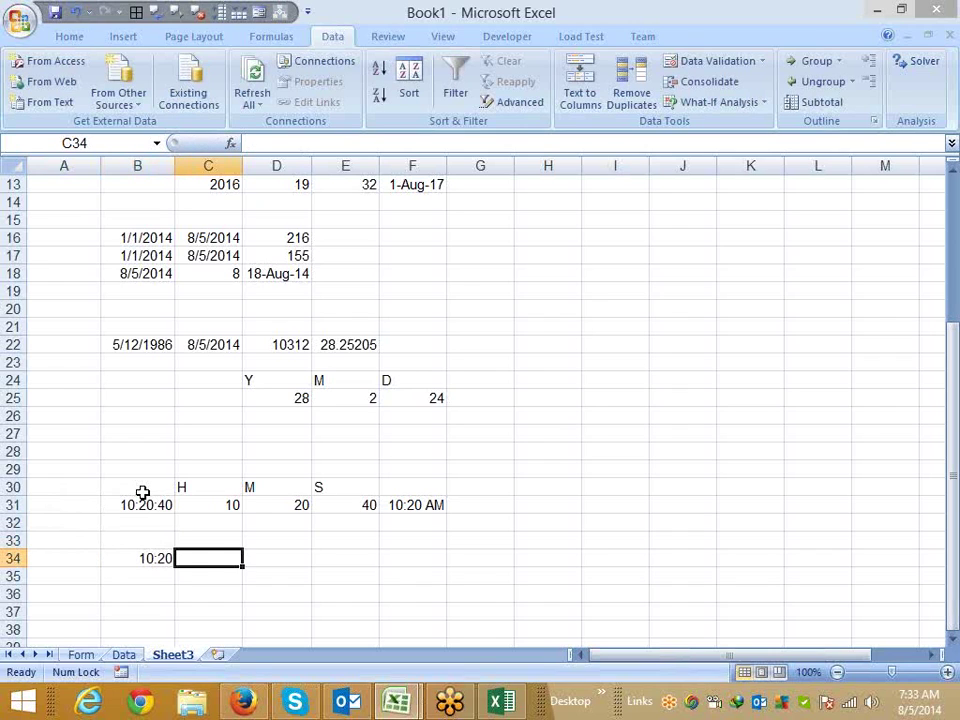
type("6")
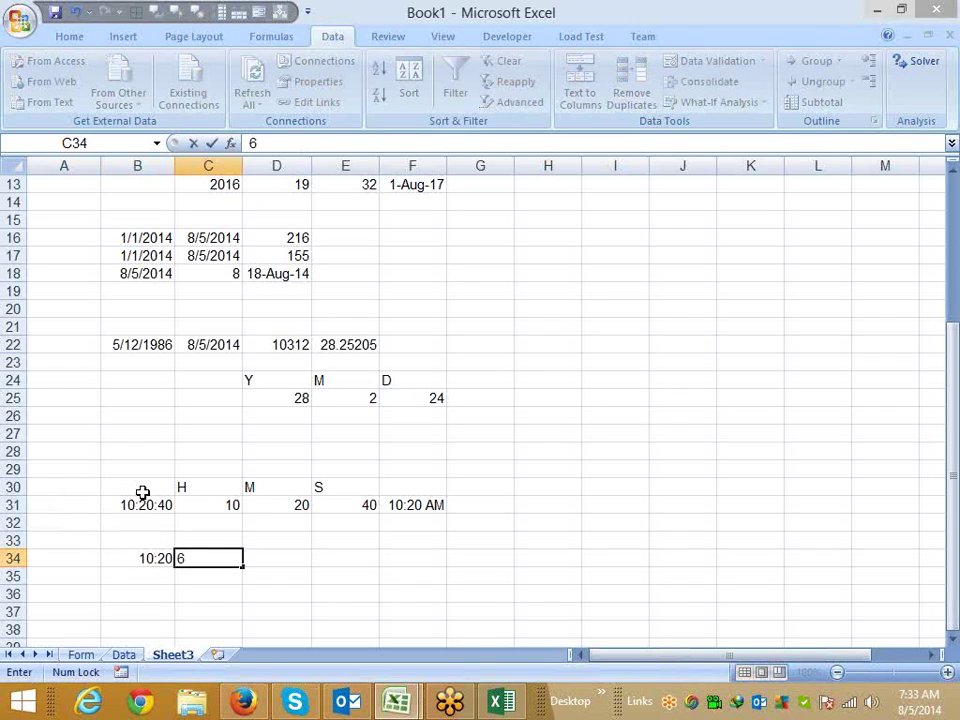
key("BackSpace")
type("19")
type(":40")
key("Tab")
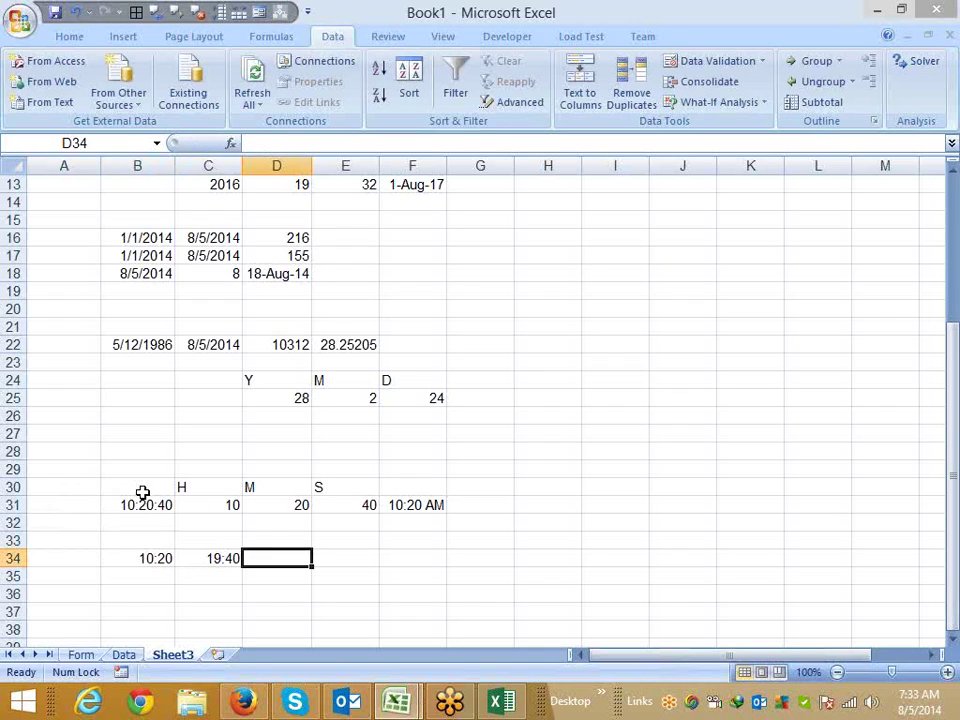
- Compute the elapsed time in D34 with =C34-B34, giving 9:20
type("=")
key("Left")
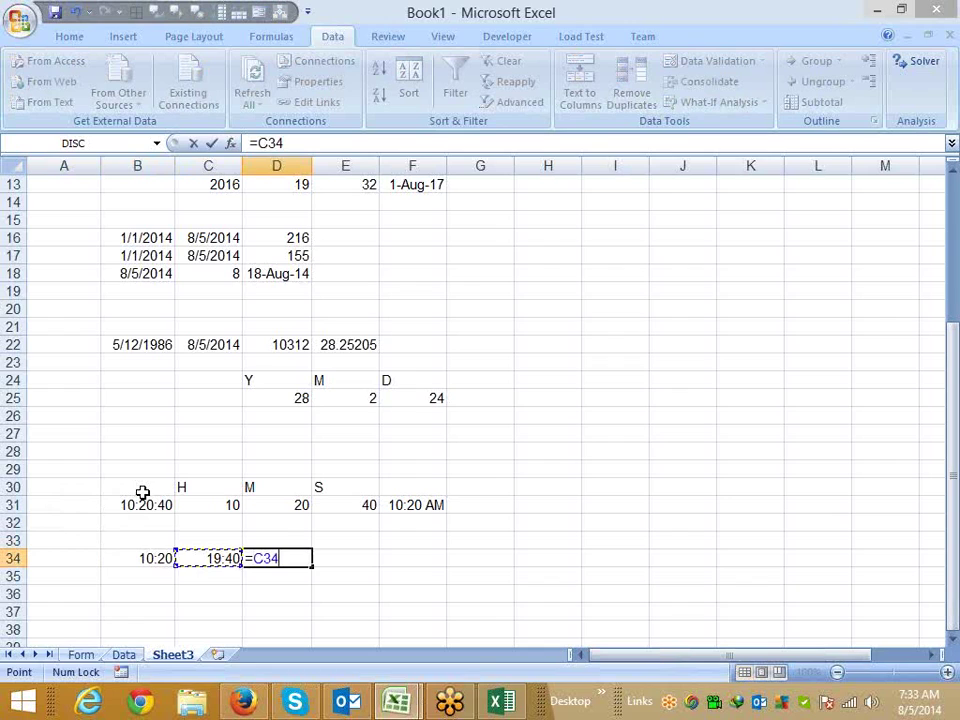
type("-")
key("Left")
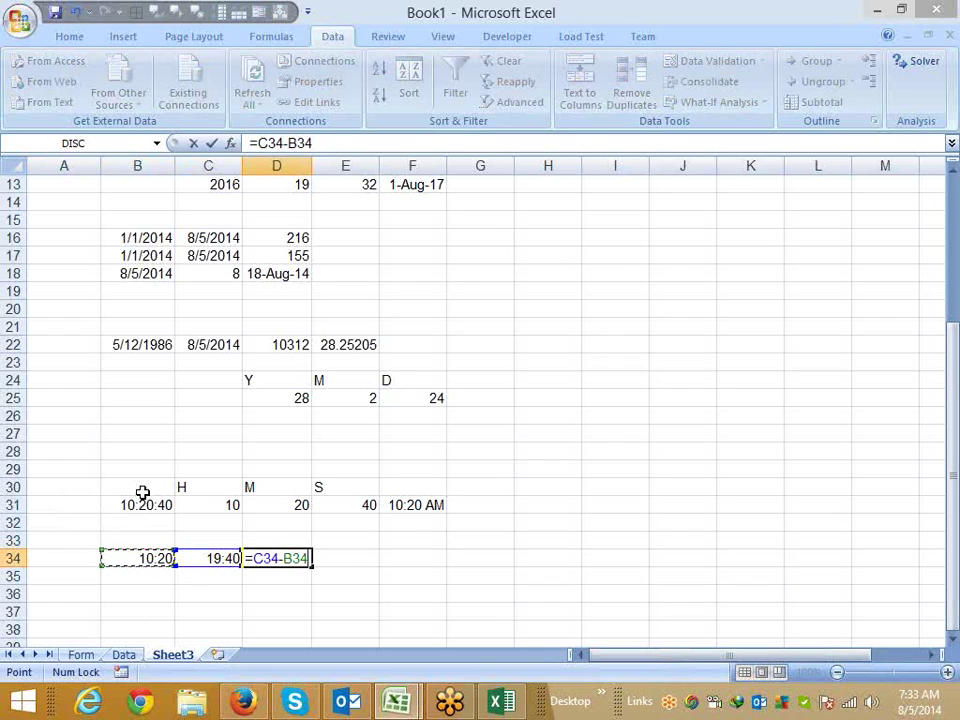
key("Return")
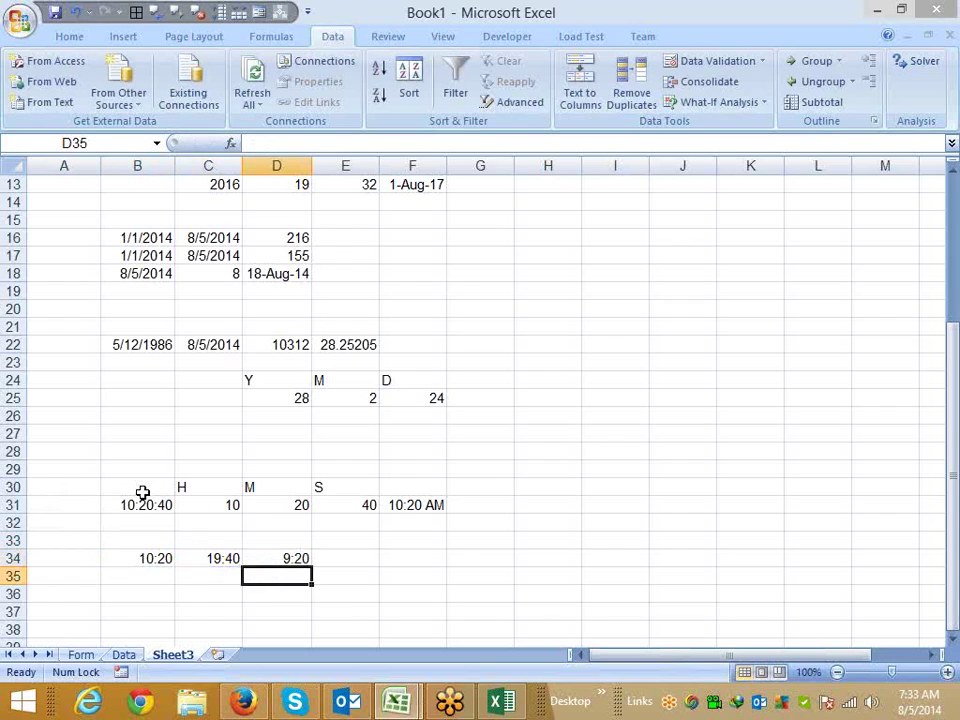
key("Down")
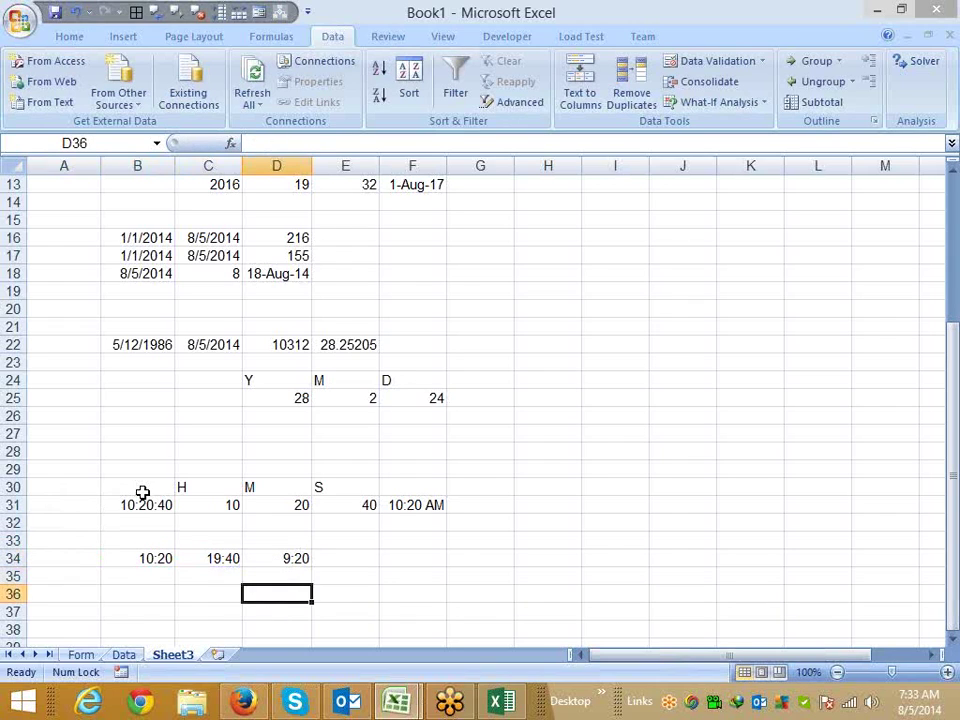
key("Left")
- Fill row 36 with today's date, 10:10, the next day via =B36+1, and 8:00
key("Left")
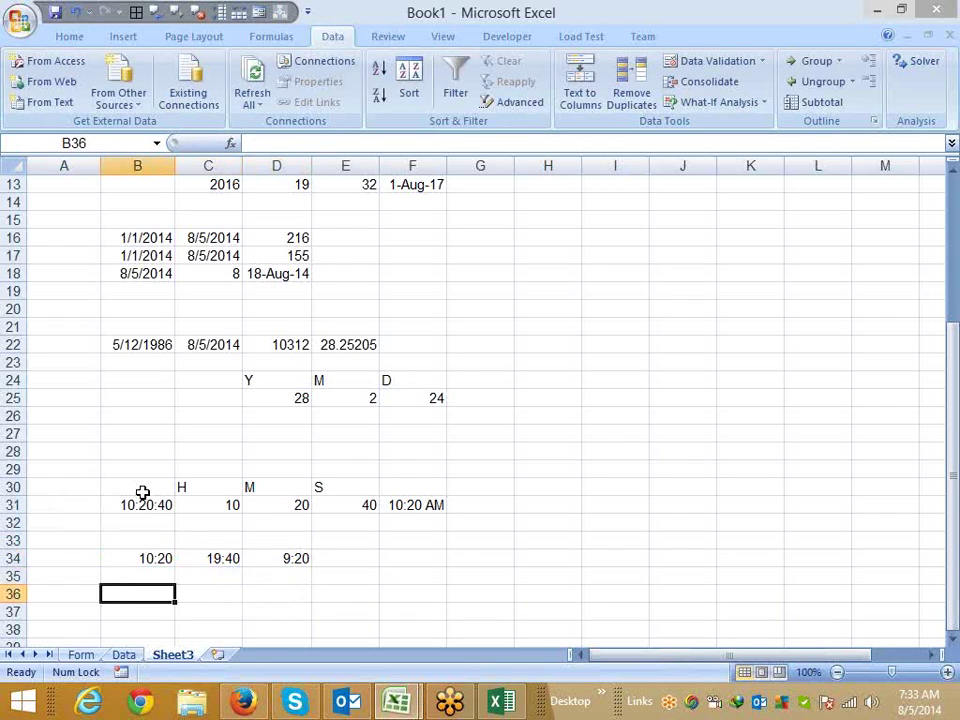
key("Left")
key("Right")
key("ctrl+semicolon")
key("Tab")
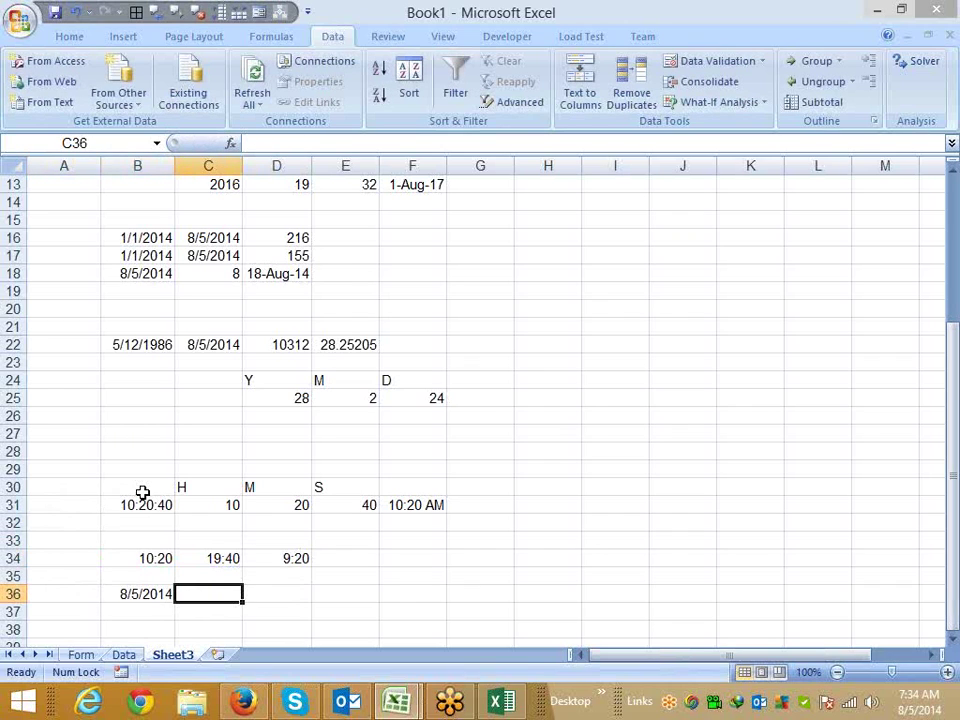
type("10")
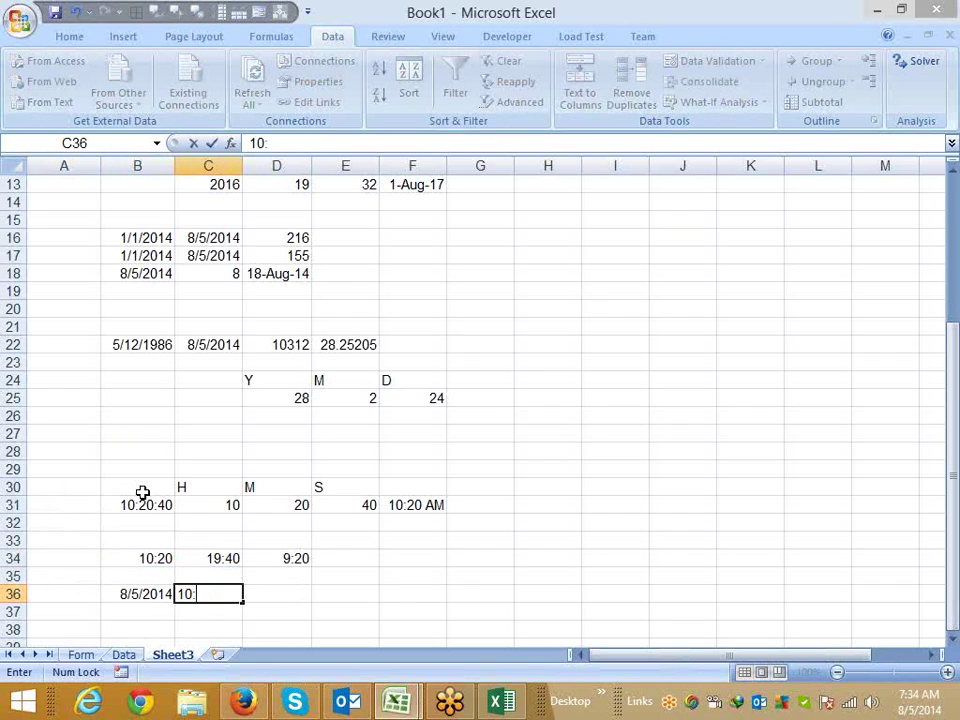
type(":10")
key("Tab")
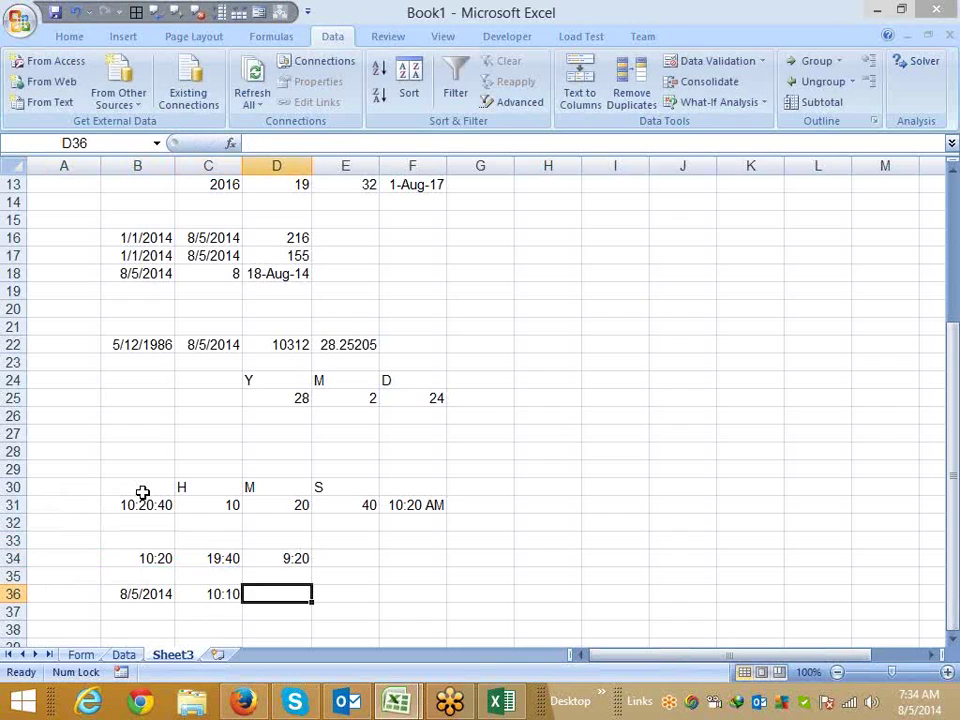
type("=")
key("Left")
key("Left")
type("+")
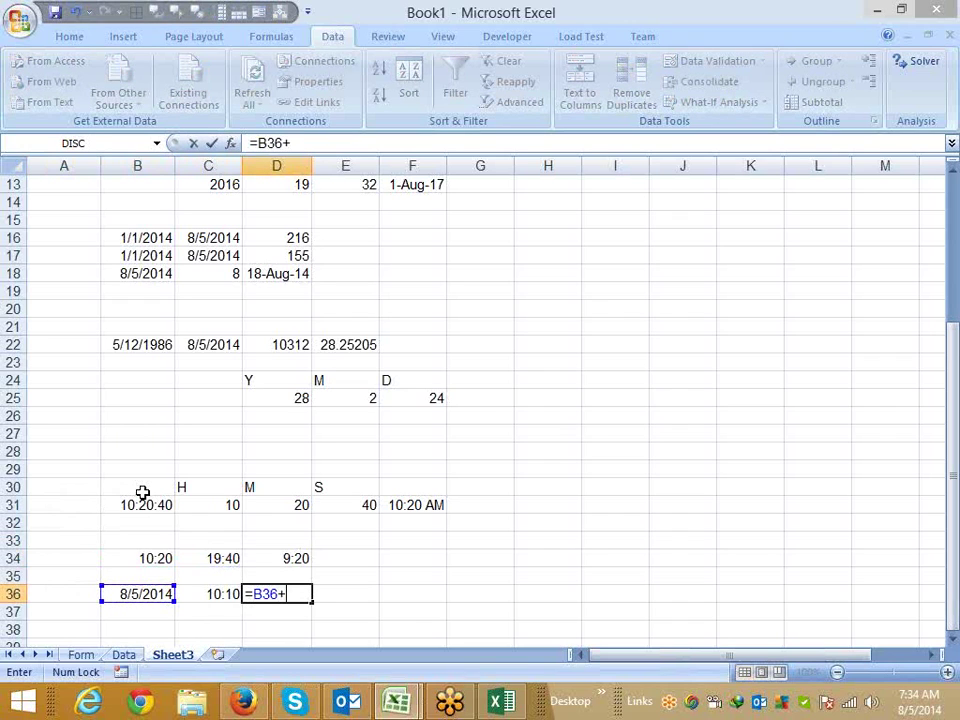
type("1")
key("Tab")
type("8")
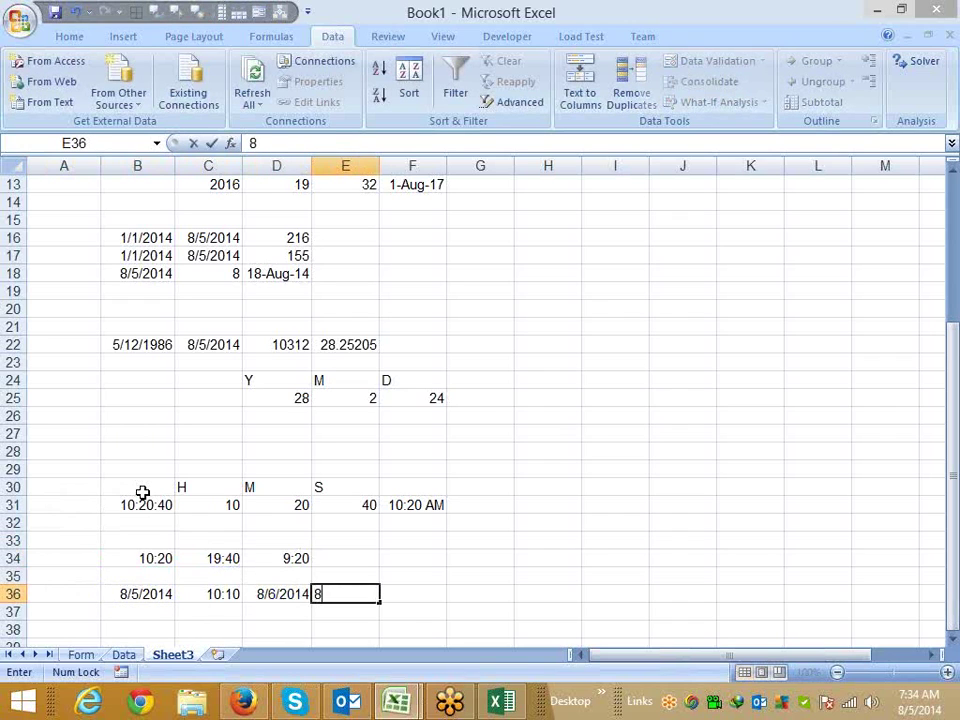
type(":00")
key("Tab")
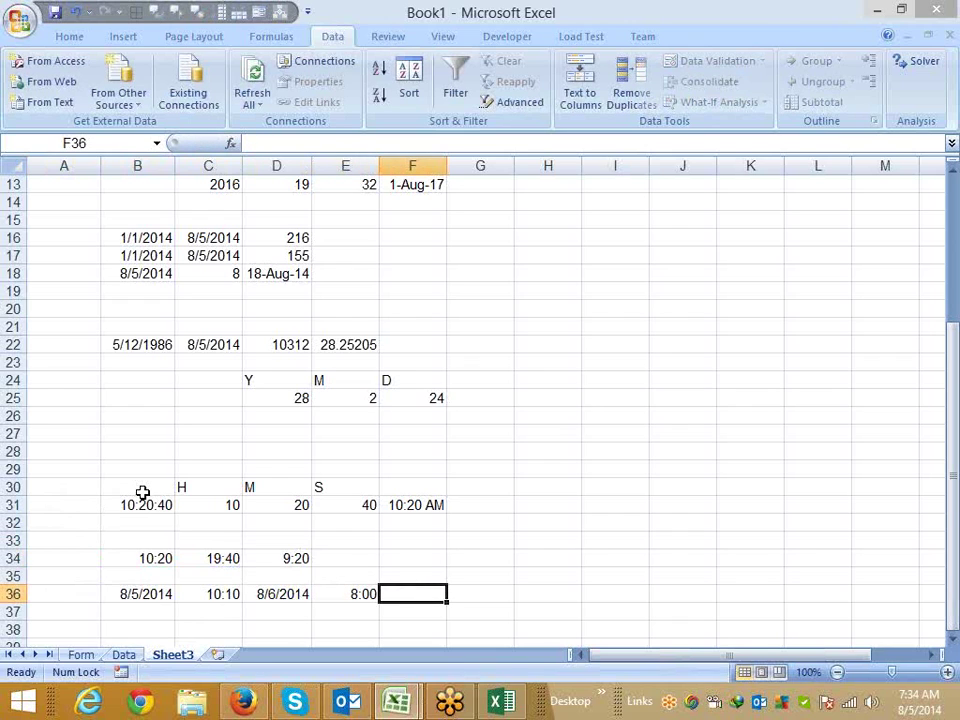
- Start an E36-C36 subtraction in F36, then cancel it
type("=")
key("Left")
type("-")
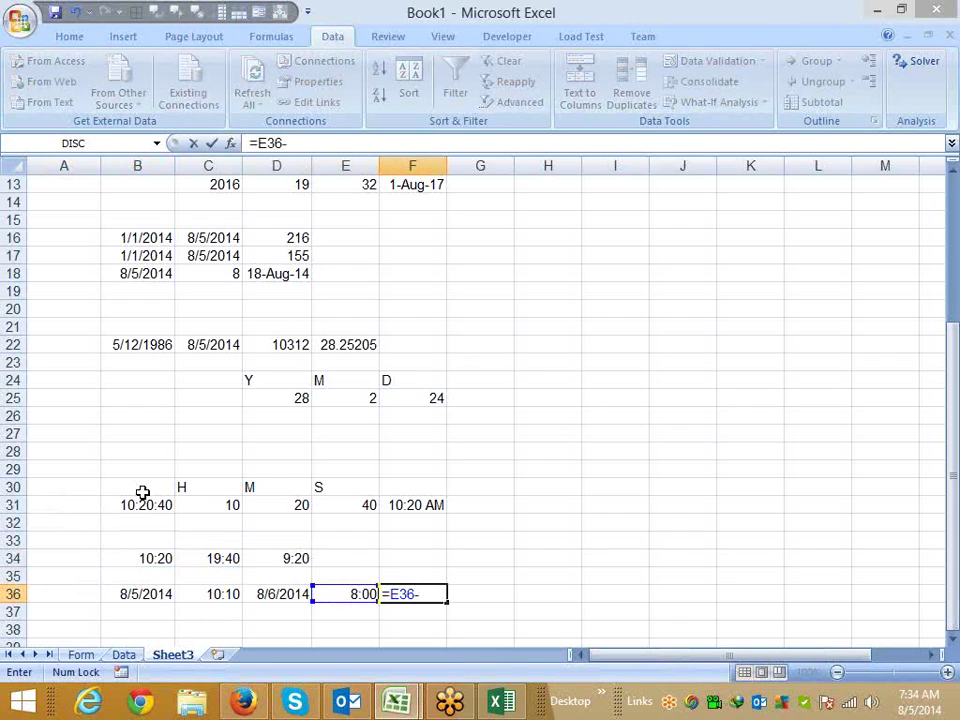
key("Left")
key("Left")
key("Left")
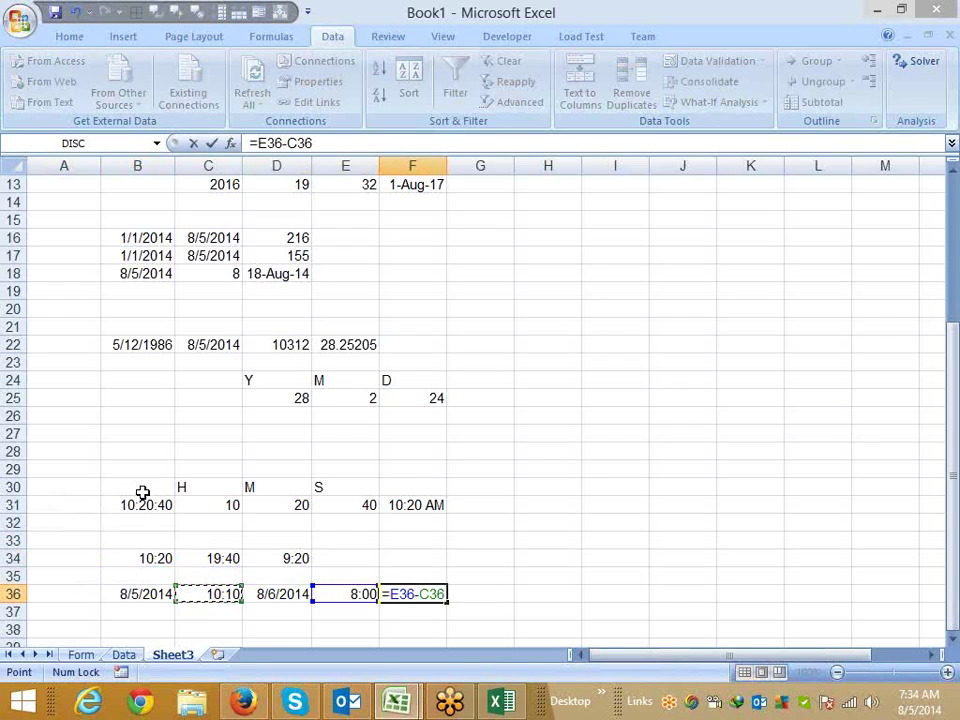
key("Escape")
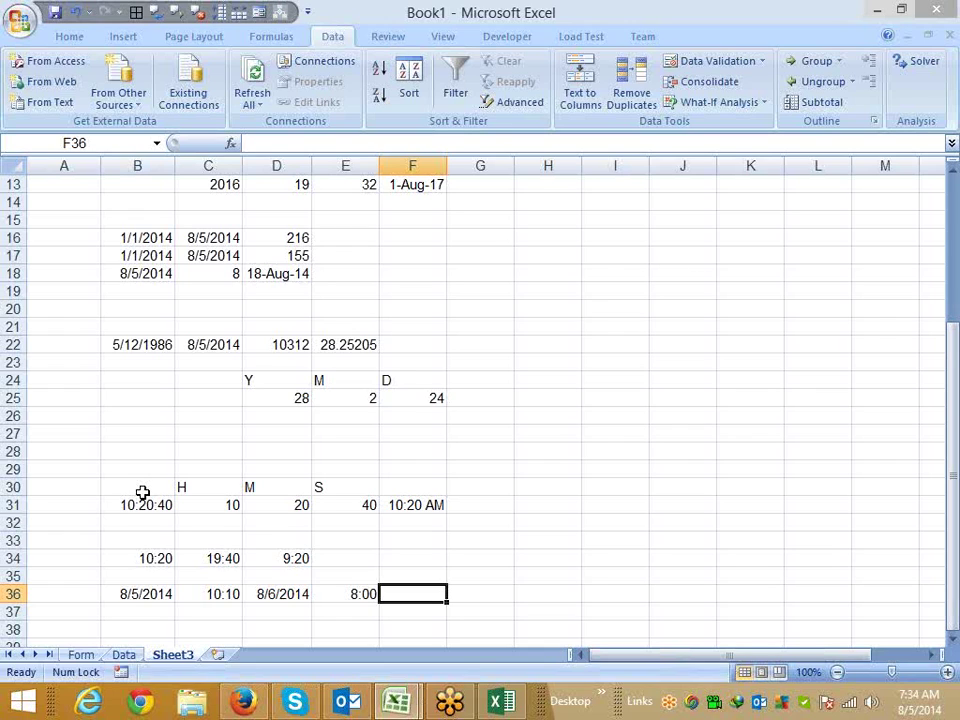
- Combine the date and time in C37 with =B36+C36
key("Down")
key("Left")
key("Left")
key("Left")
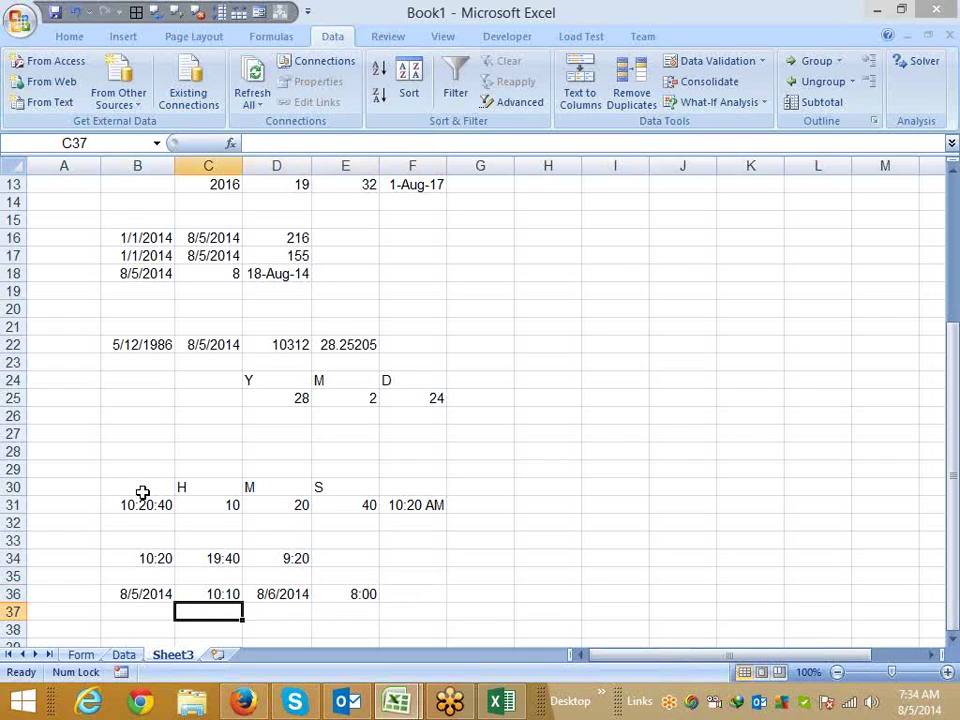
type("=")
key("Left")
key("Up")
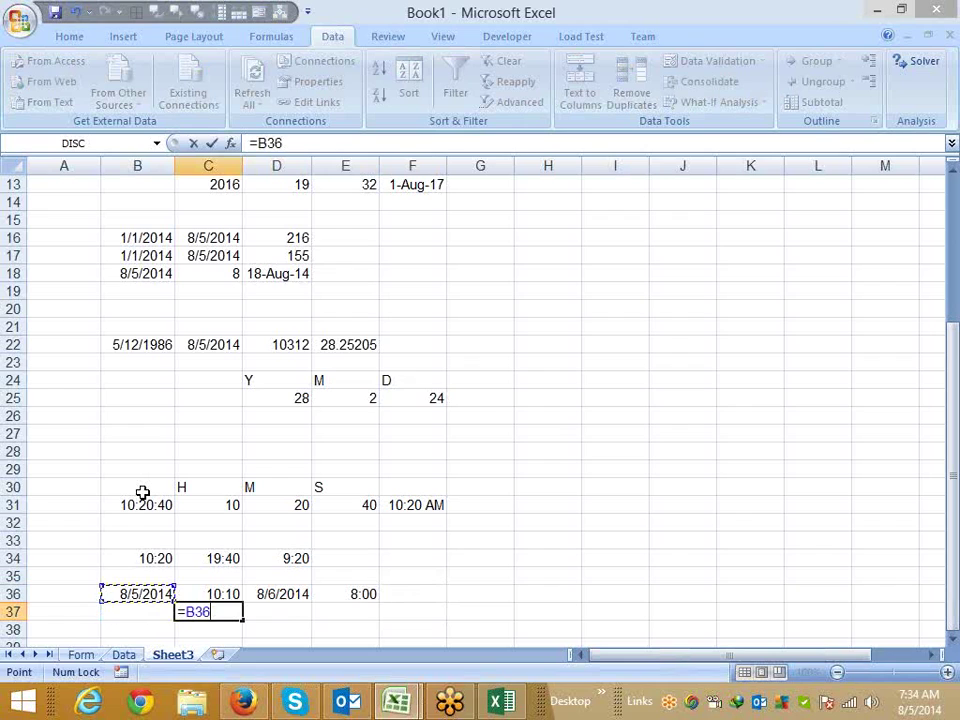
type("+")
key("Up")
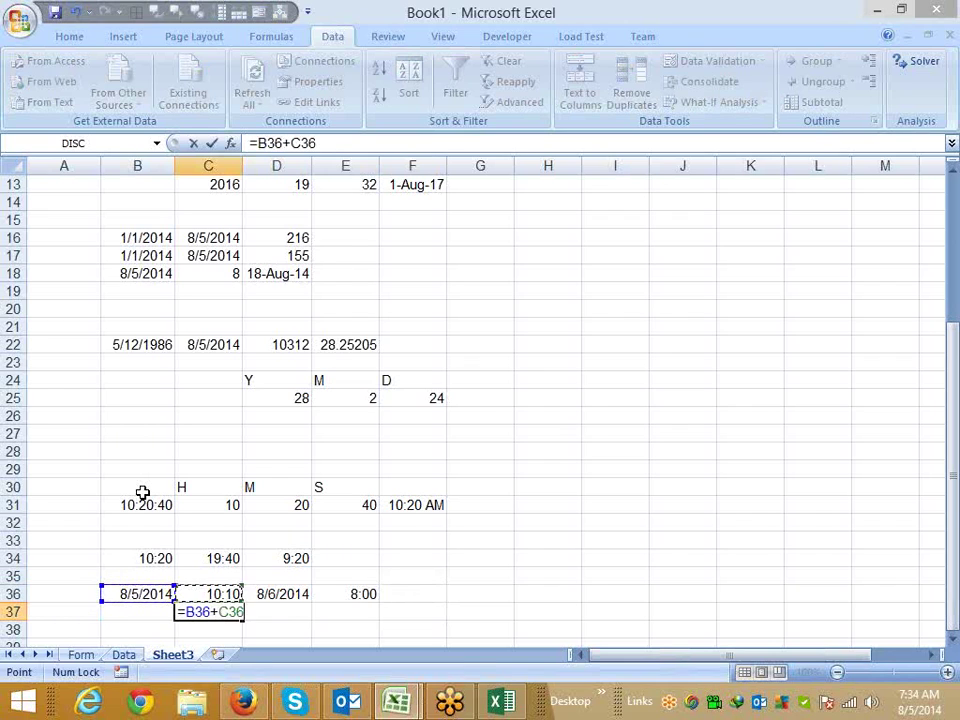
key("Return")
- Combine the next-day date and 8:00 in D37 with =D36+E36
key("Up")
key("Right")
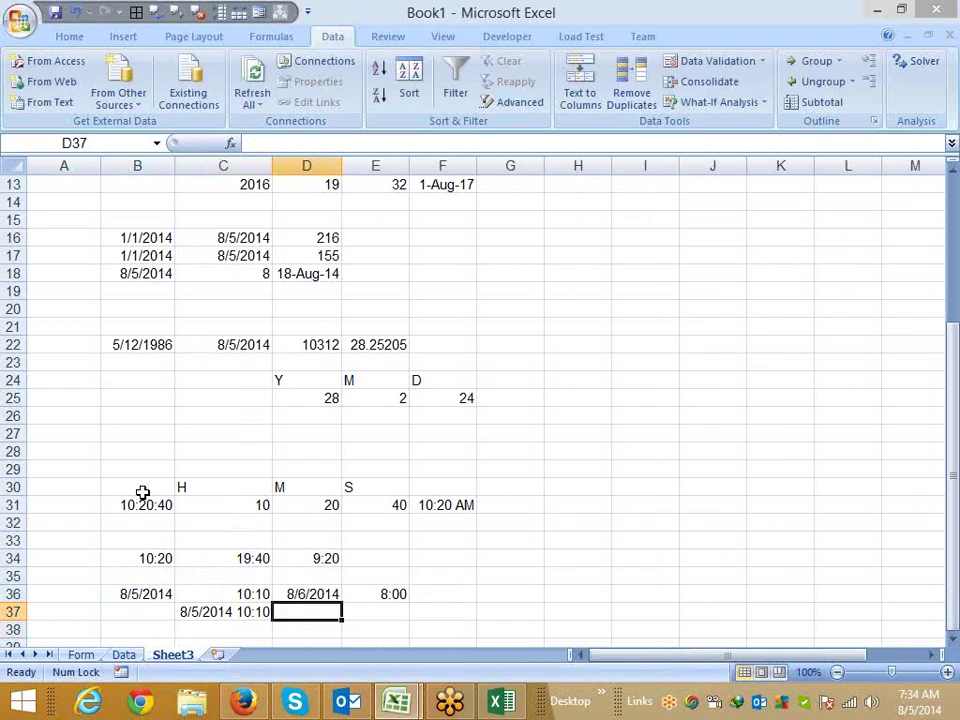
type("=")
key("Up")
type("+")
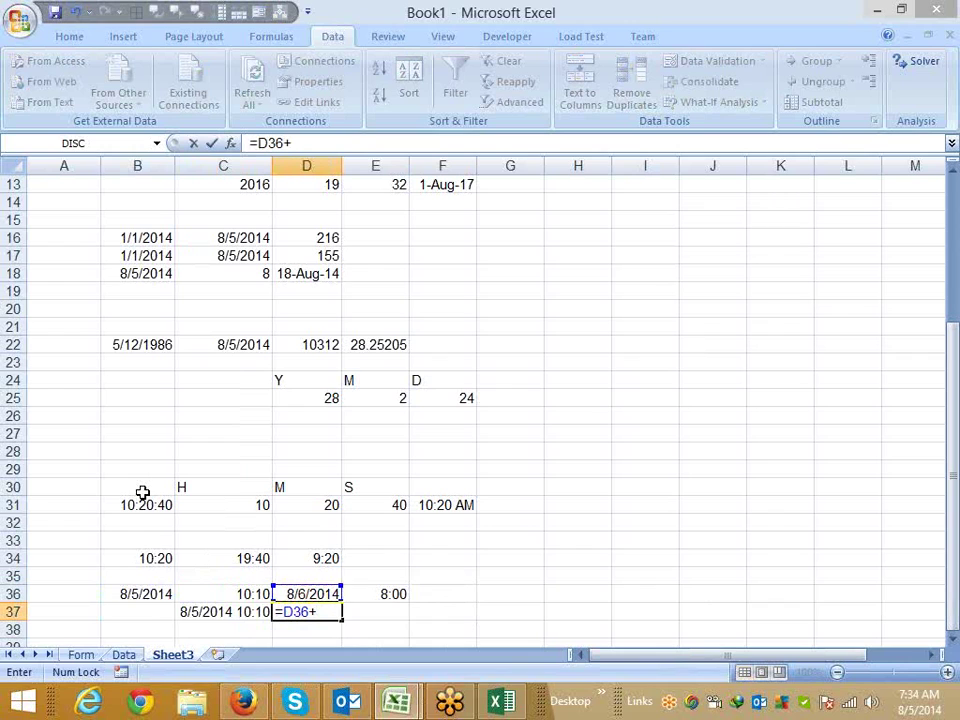
key("Right")
key("Up")
key("Return")
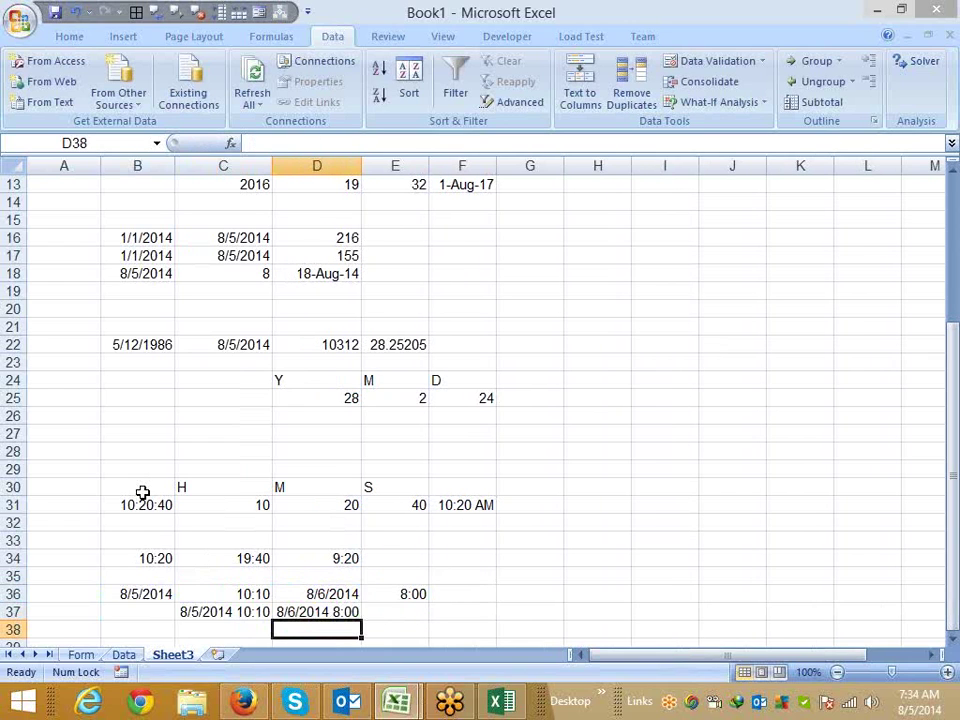
- Enter =D37-C37 in E37 to get the difference 0.909722
key("Up")
key("Right")
type("=")
key("Left")
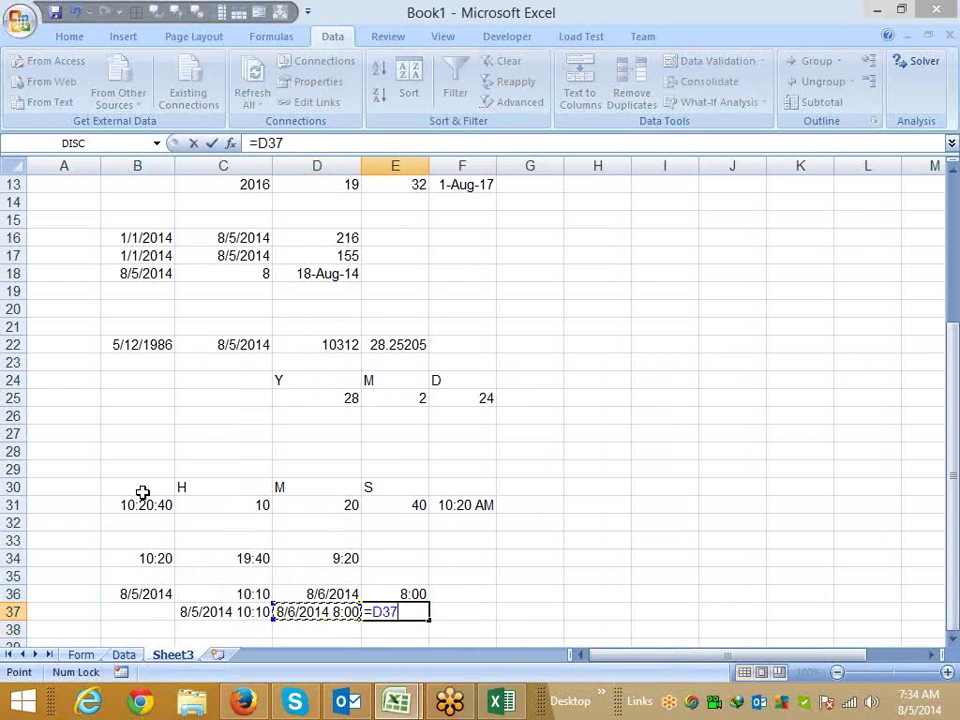
type("-")
key("Left")
key("Left")
key("Return")
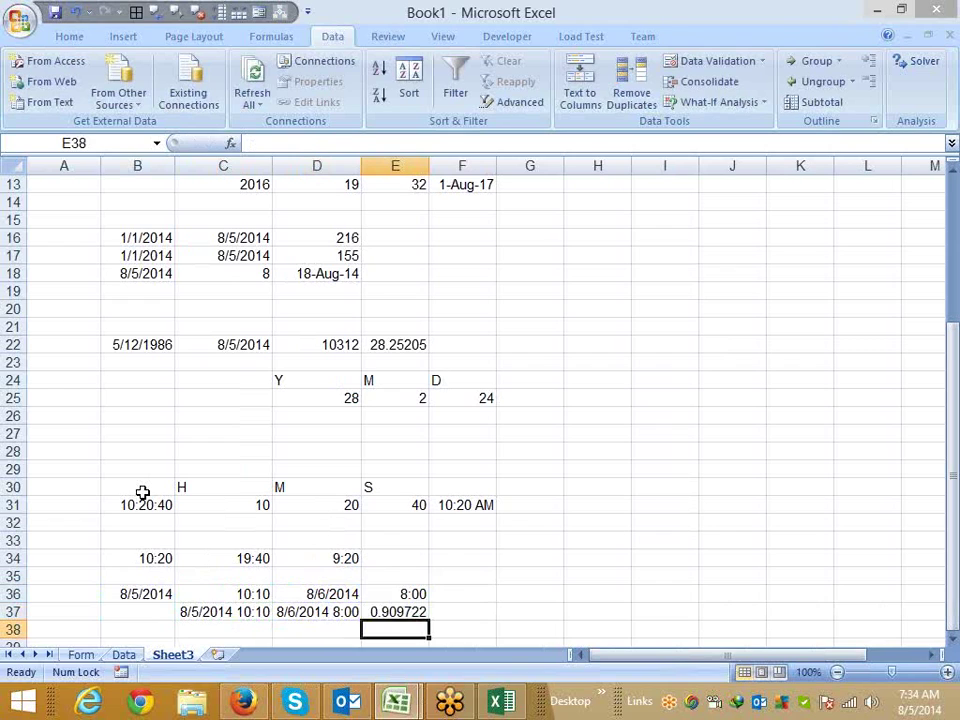
key("Up")
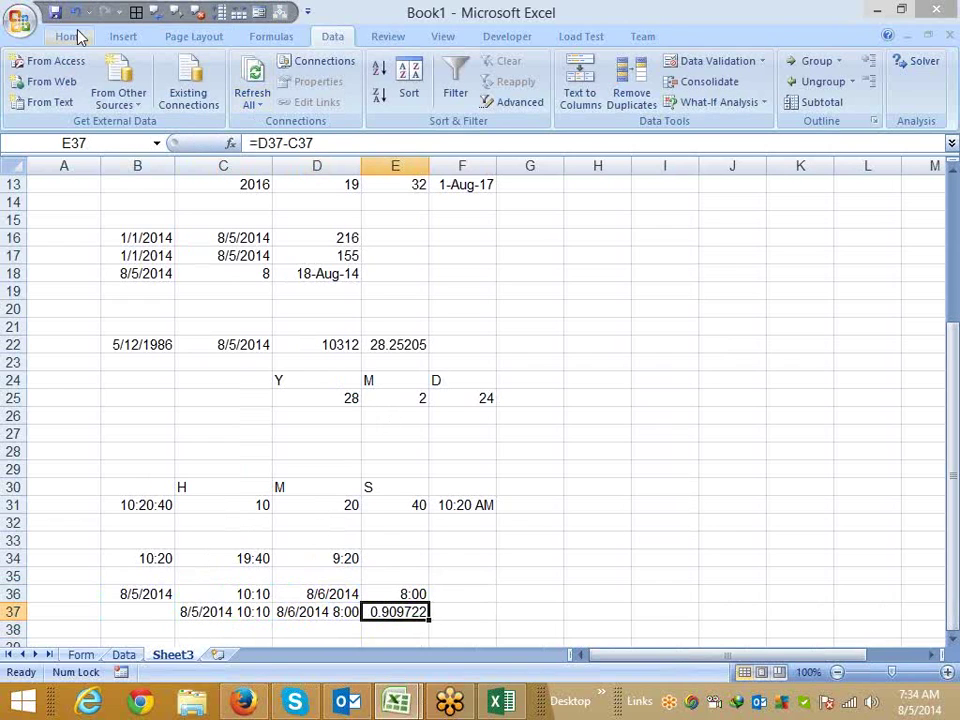
- Apply the 37:30:55 elapsed-time format to E37 so it reads 21:50:00
left_click(69, 36)
left_click(541, 123)
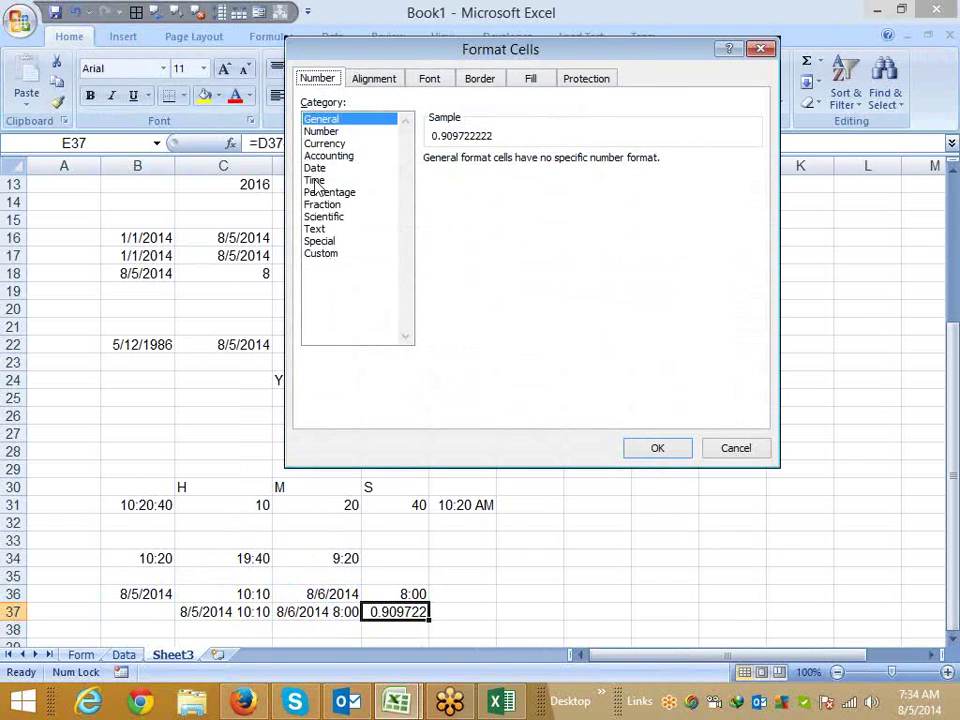
left_click(315, 181)
left_click(455, 248)
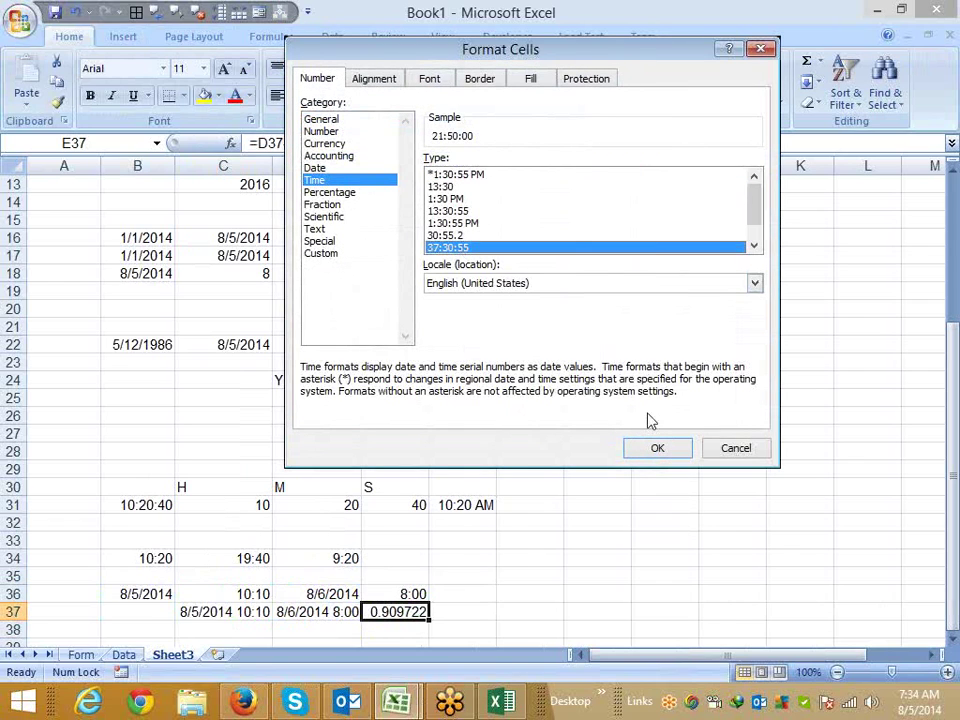
left_click(658, 450)
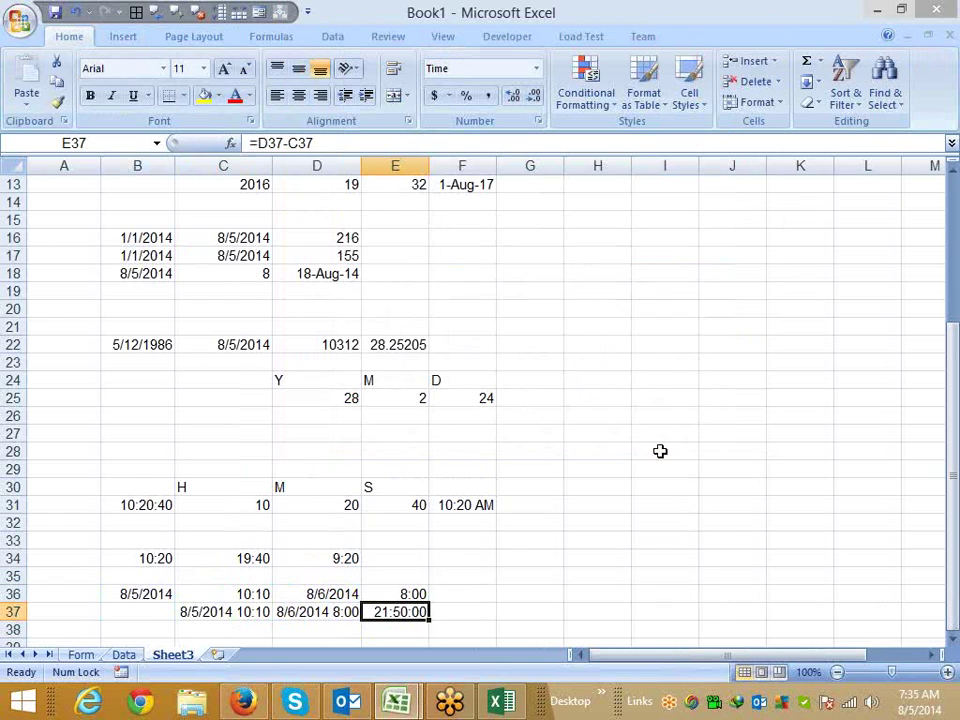
scroll(360, 575, "down", 2)
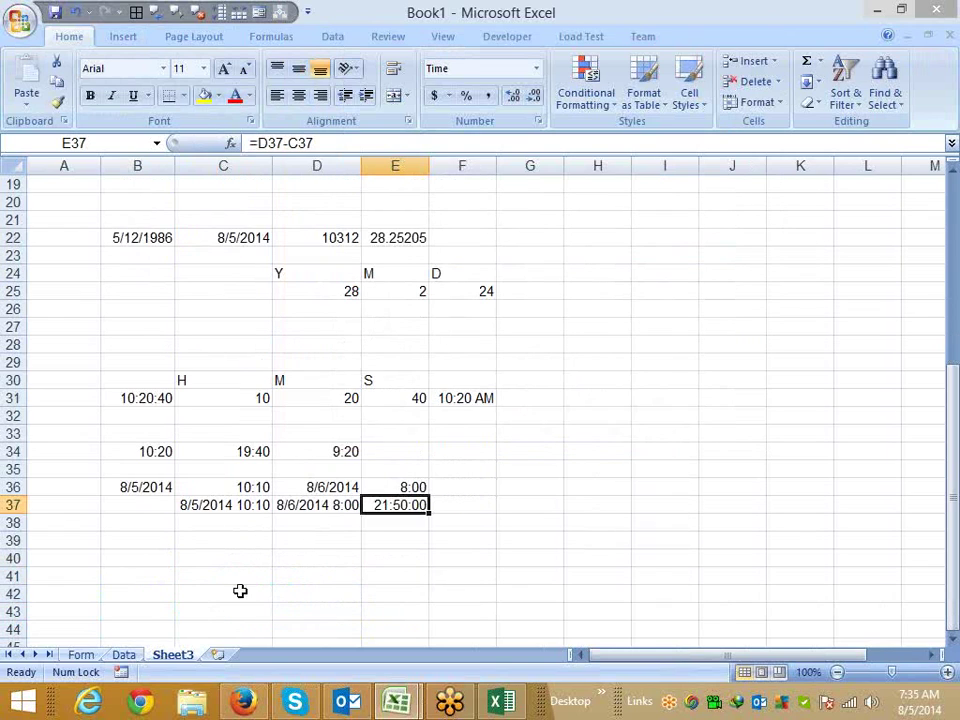
- Put 10:40 in B40 and 0:20:00 in C40, and add them in D40 to get 11:00
left_click(124, 557)
type("10")
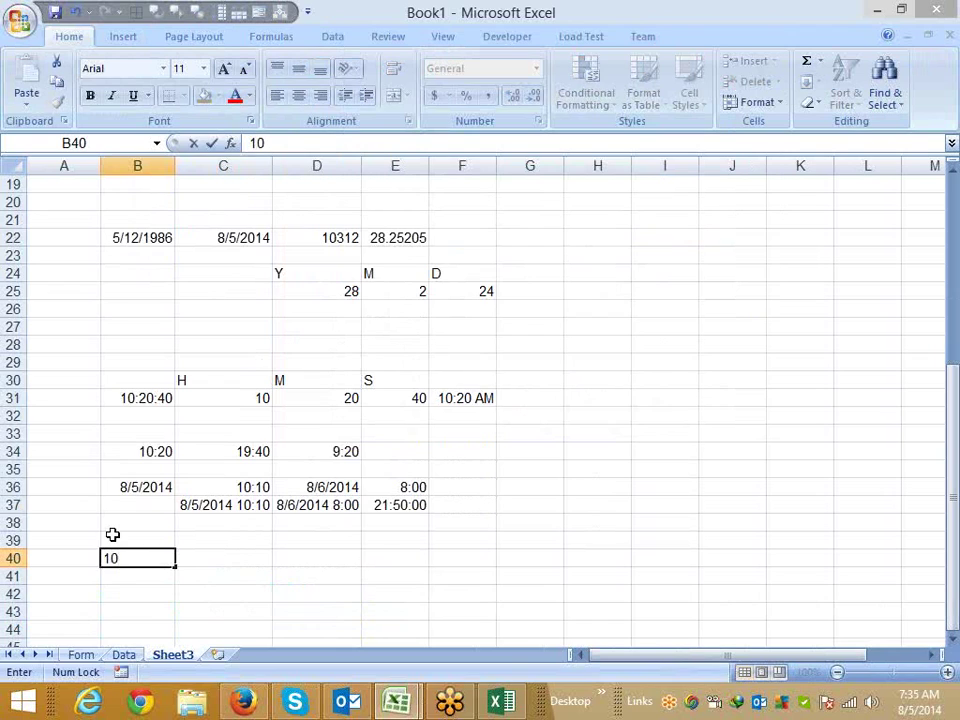
type(":40")
key("Tab")
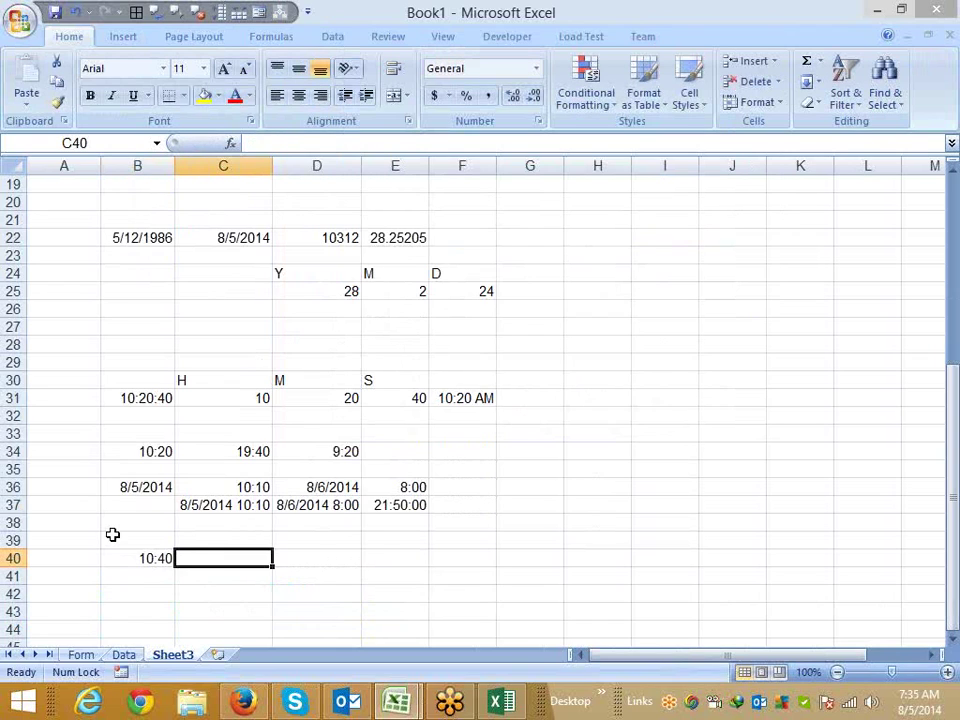
key("Up")
key("Down")
type("0")
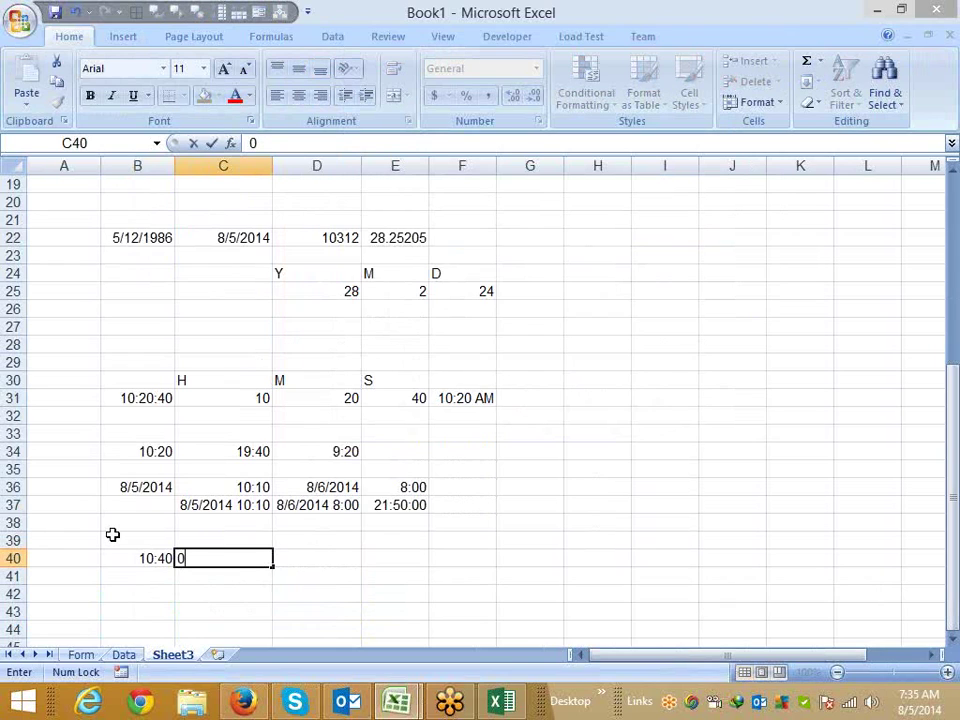
type(":2")
type("0:00")
key("Tab")
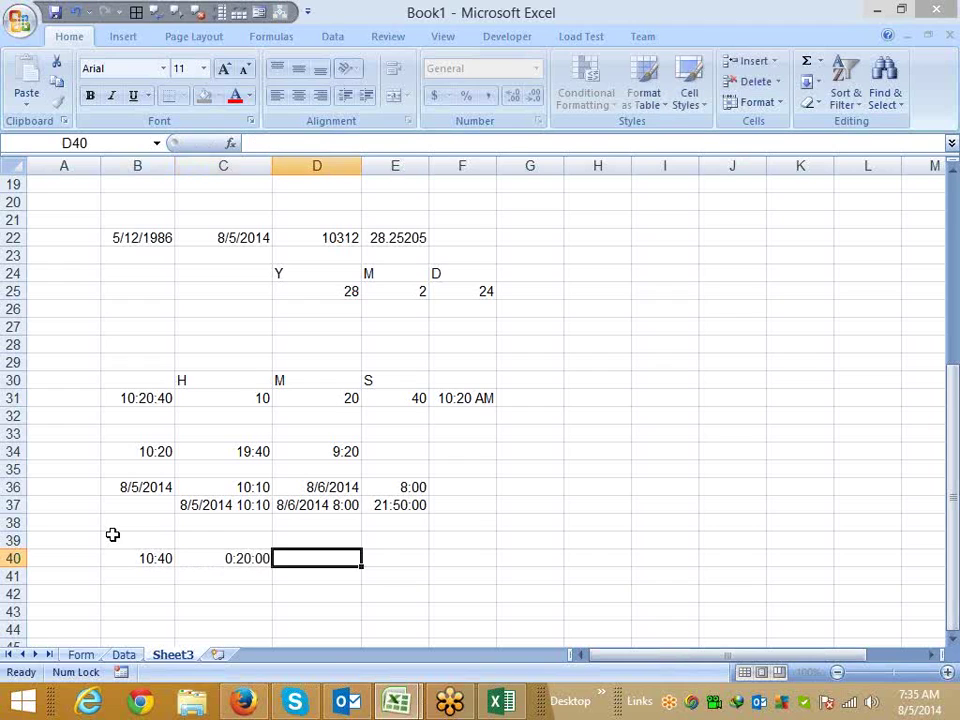
type("=")
key("Left")
key("Left")
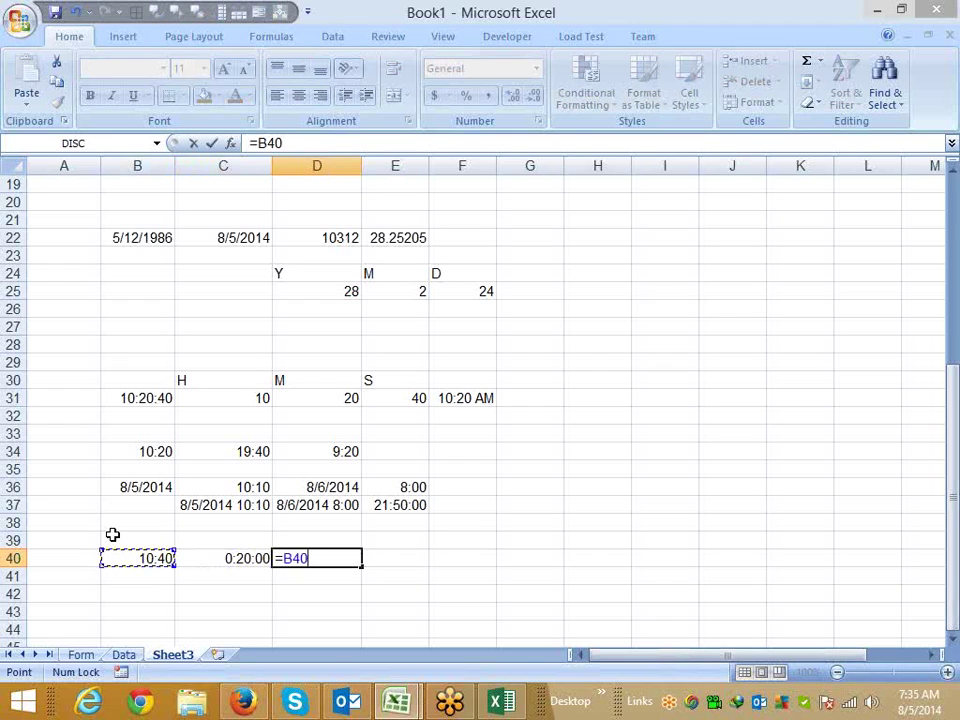
type("+")
key("Left")
key("Return")
key("Left")
key("Left")
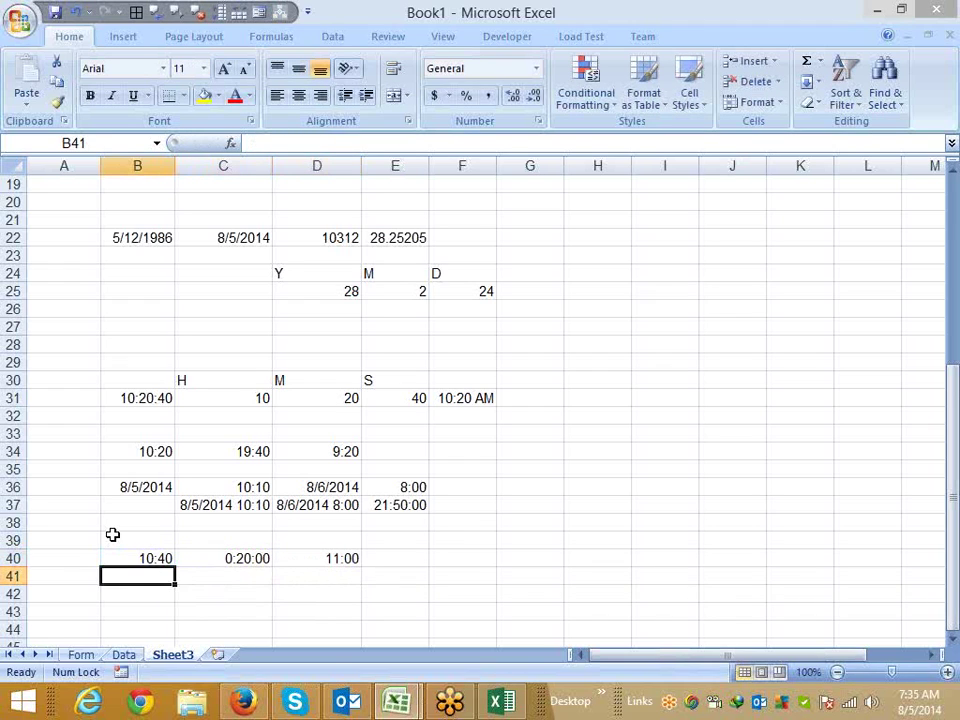
- Copy 10:40 down into B41, enter 20 in C41, then abandon a formula in D41
key("ctrl+d")
key("Tab")
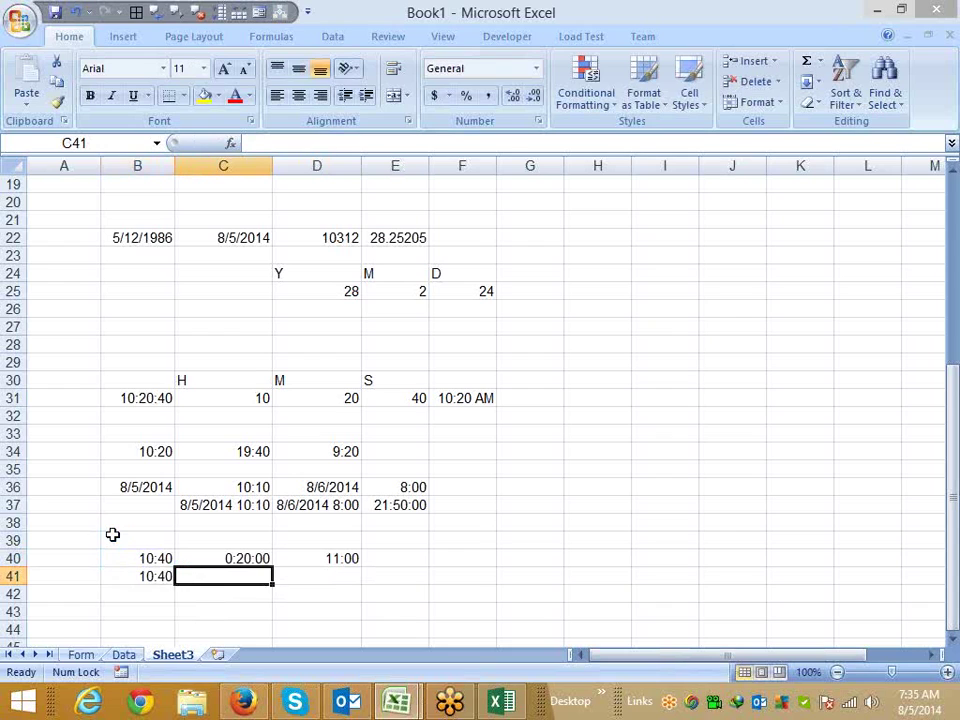
type("20")
key("Tab")
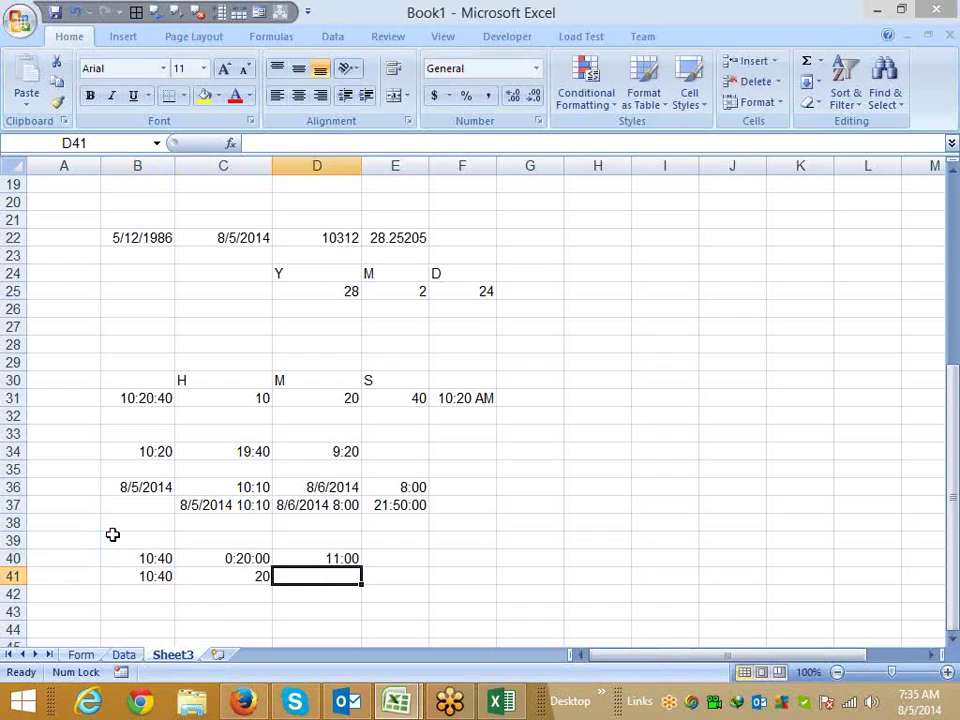
type("=")
key("Left")
key("Left")
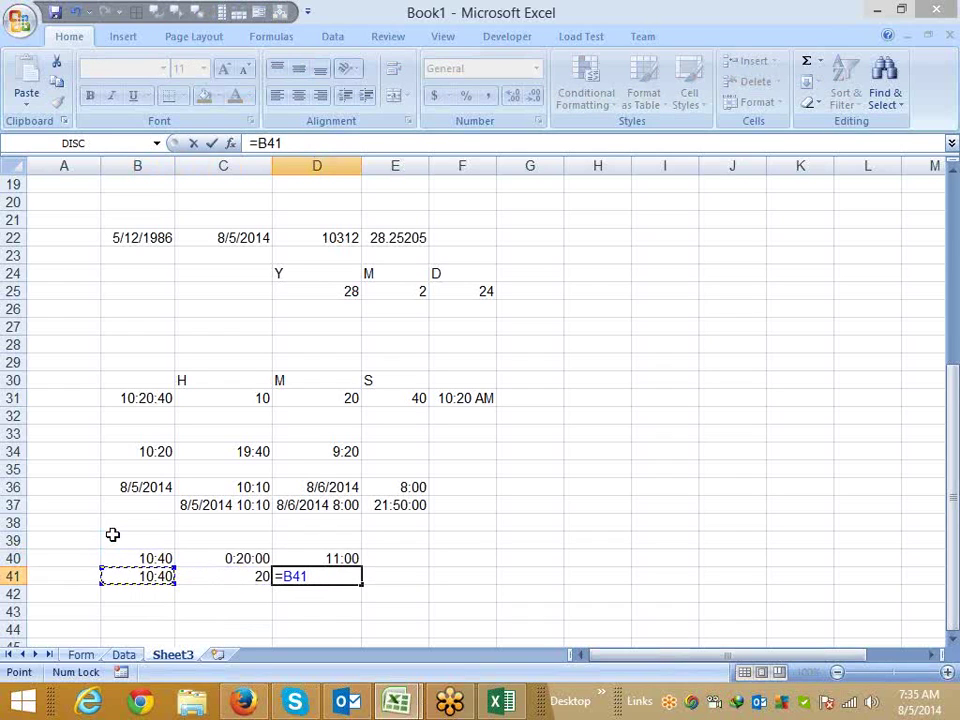
type("+")
key("Escape")
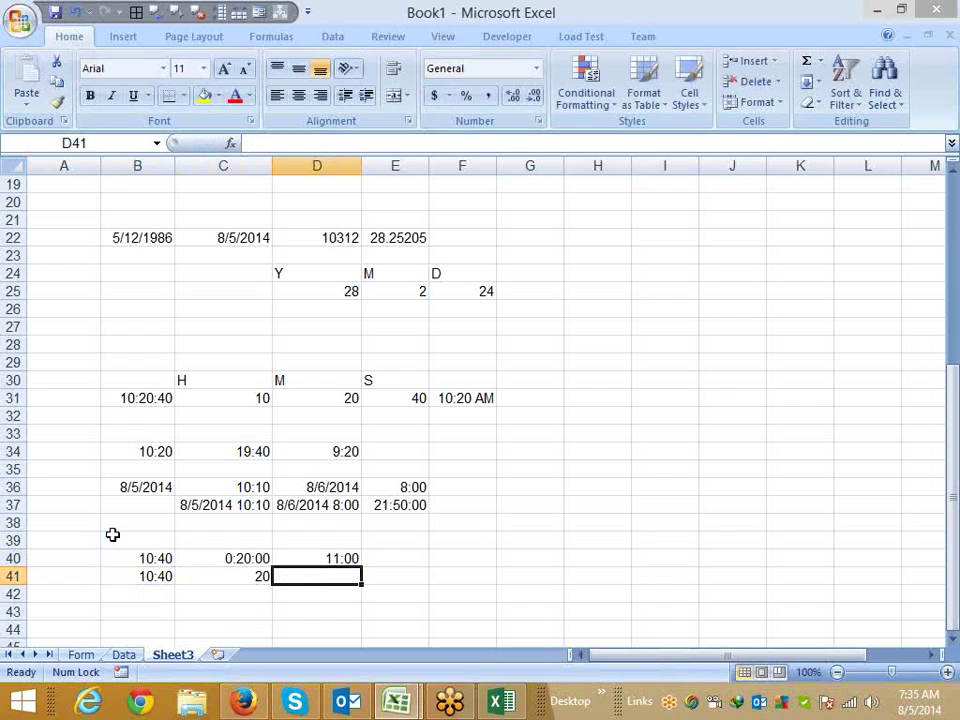
- Enter a test value 1 in C43, then clear it
key("Down")
key("Down")
key("Left")
type("1")
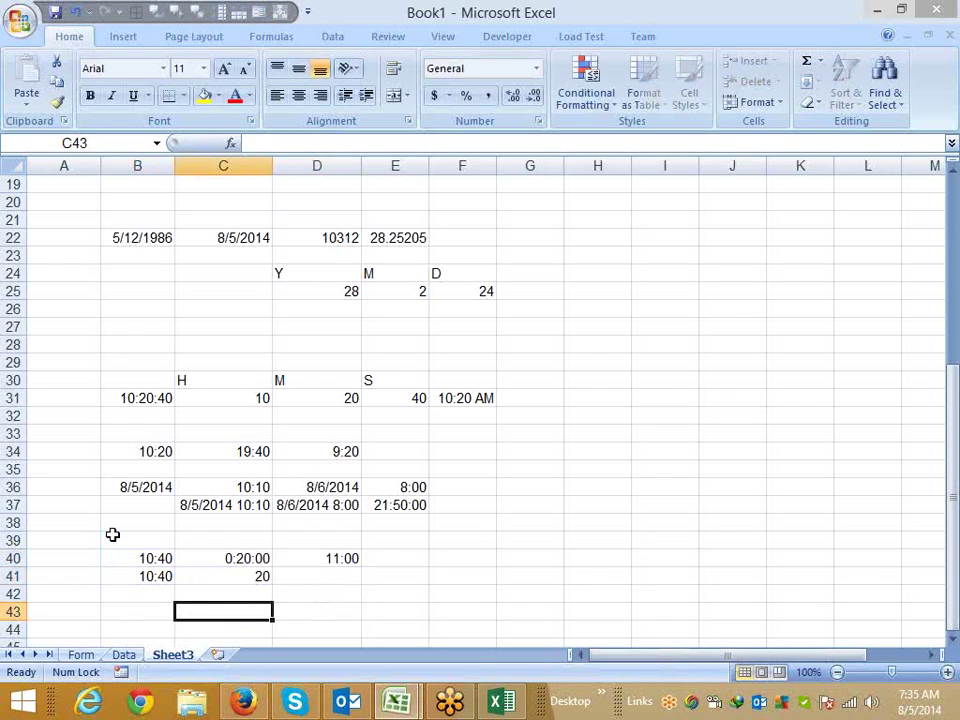
key("ctrl+Return")
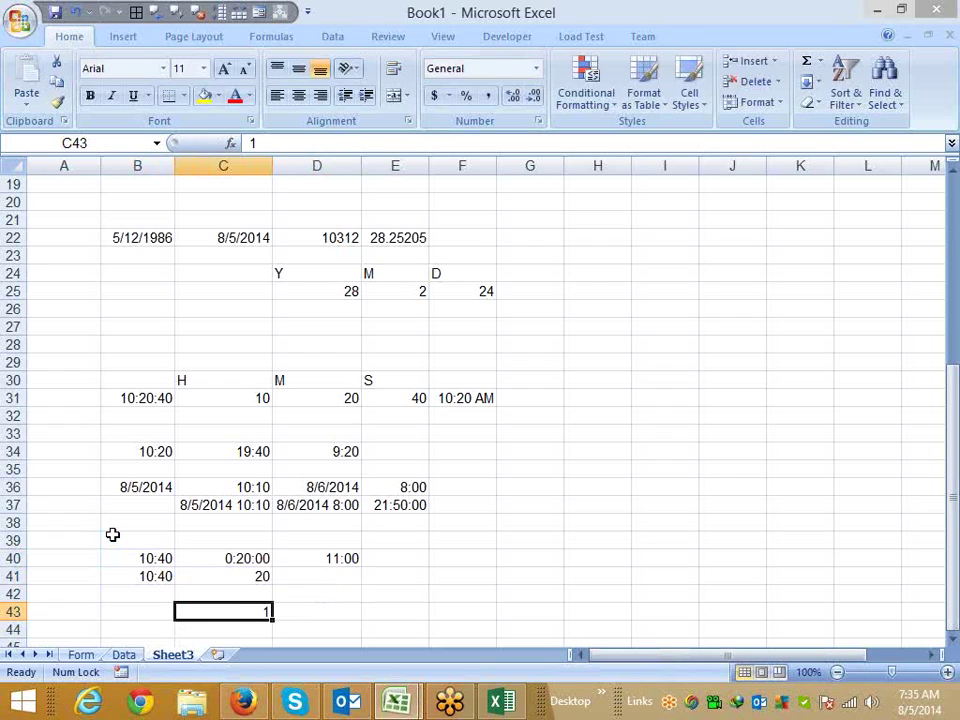
key("Up")
key("Down")
key("Delete")
key("Up")
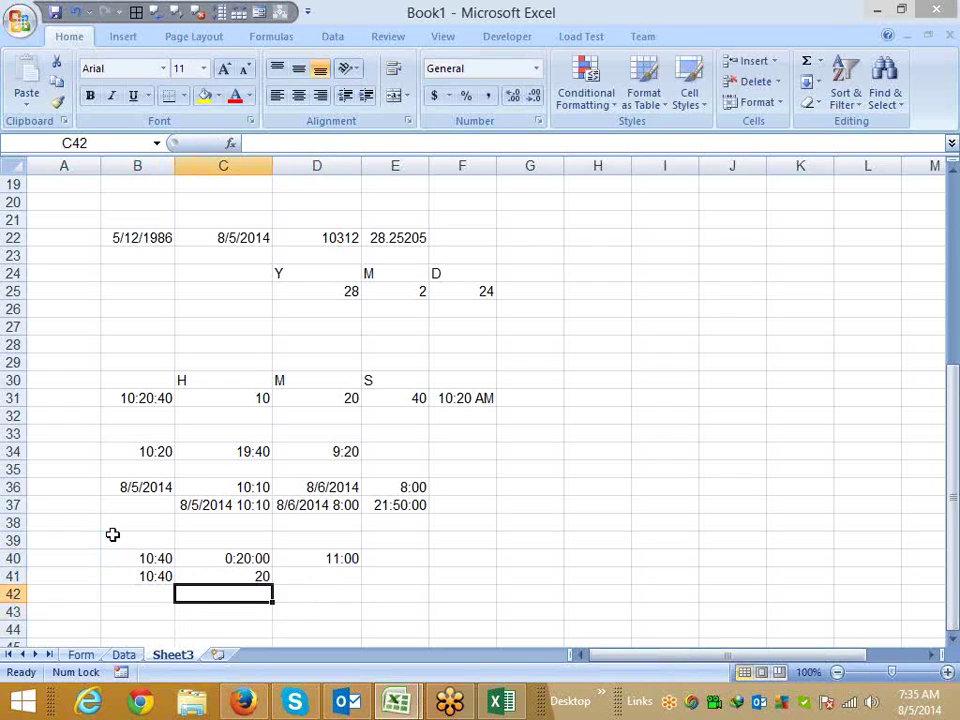
key("Up")
key("Right")
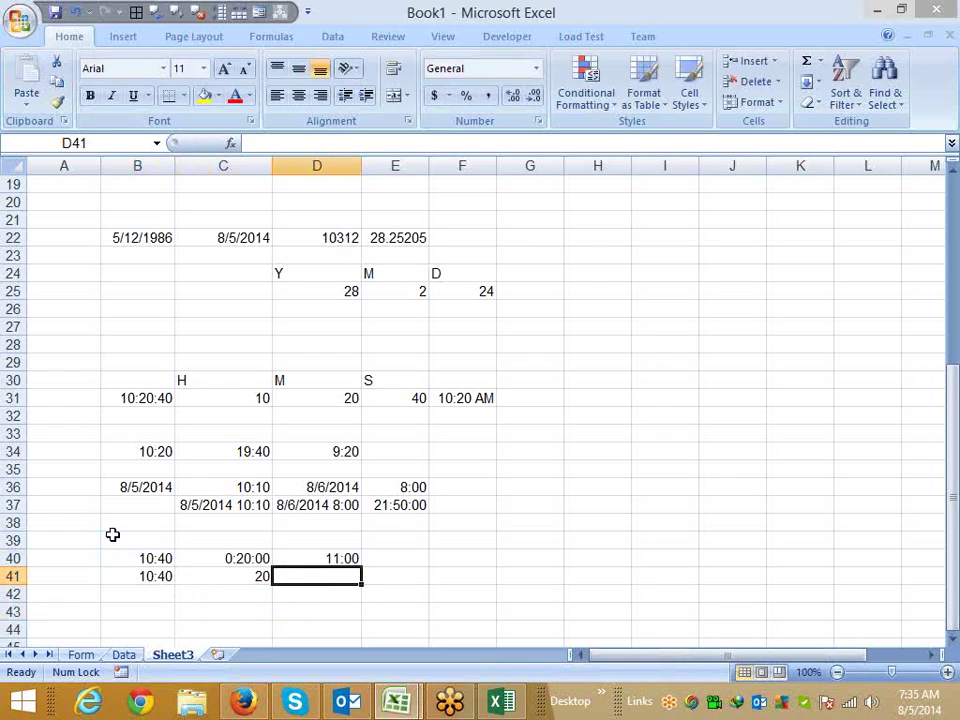
- Enter =B41+TIME(0,20,0) in D41 to add 20 minutes, returning 11:00
type("=")
key("Escape")
key("Left")
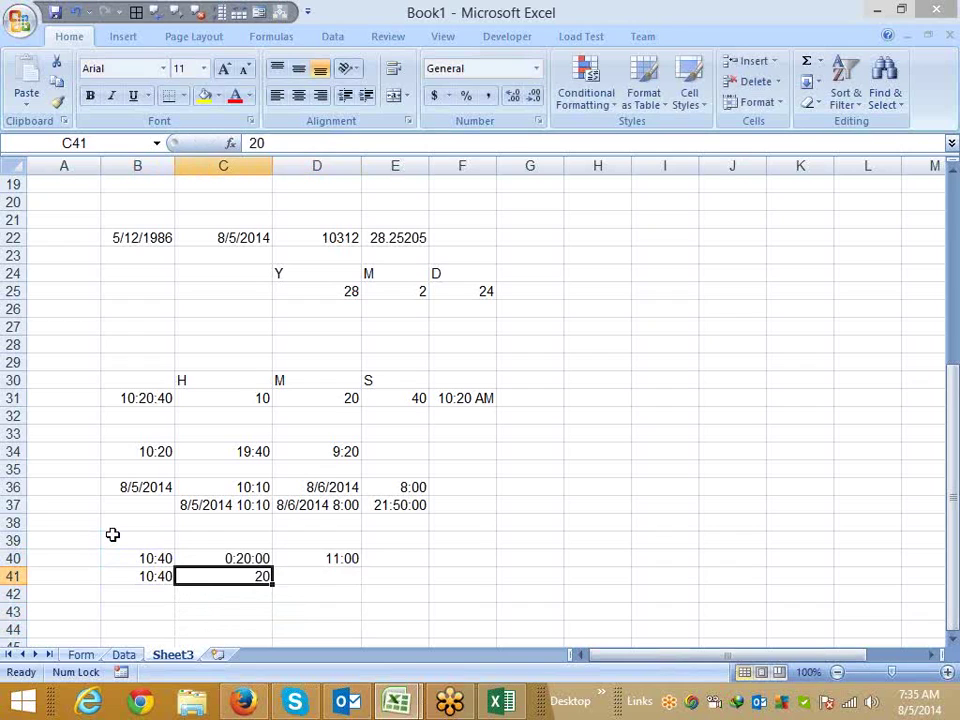
key("Up")
key("Right")
key("Down")
type("=")
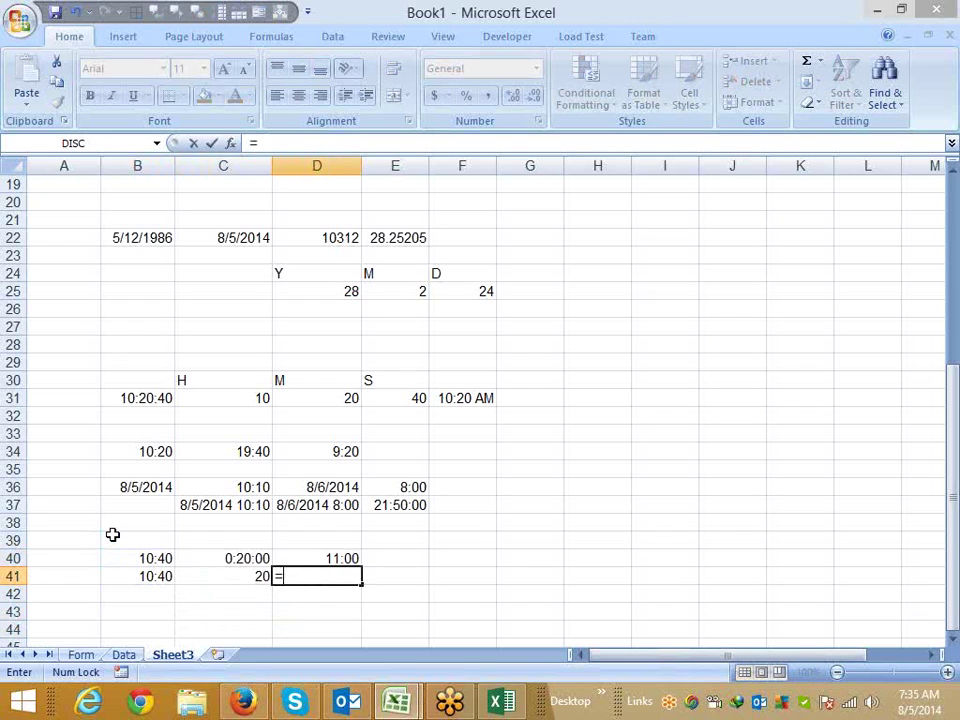
key("Left")
key("Left")
type("+")
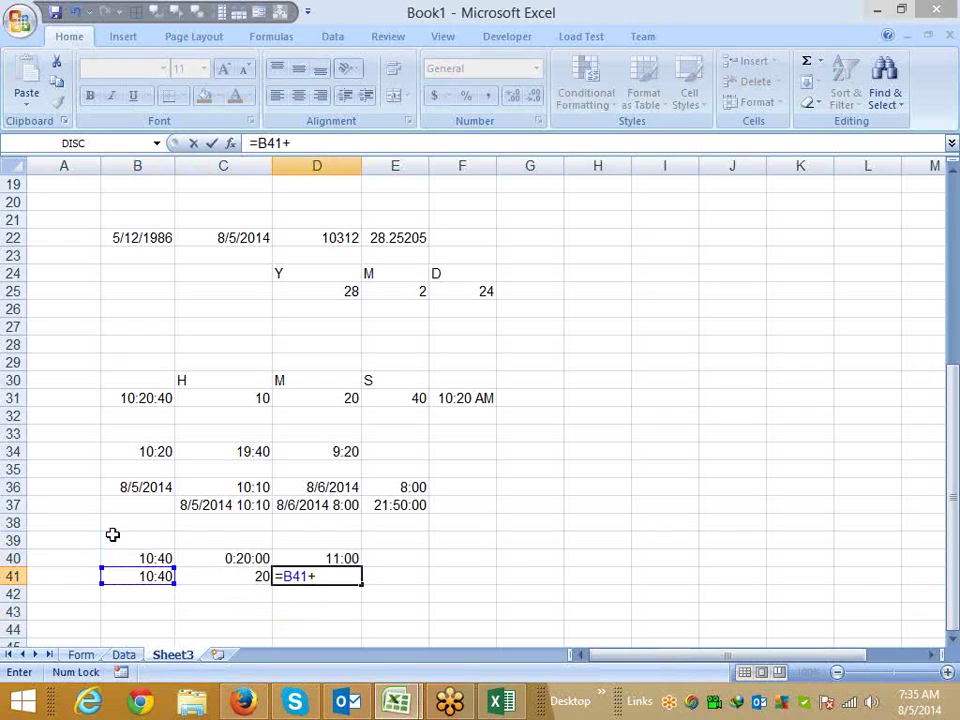
type("tim")
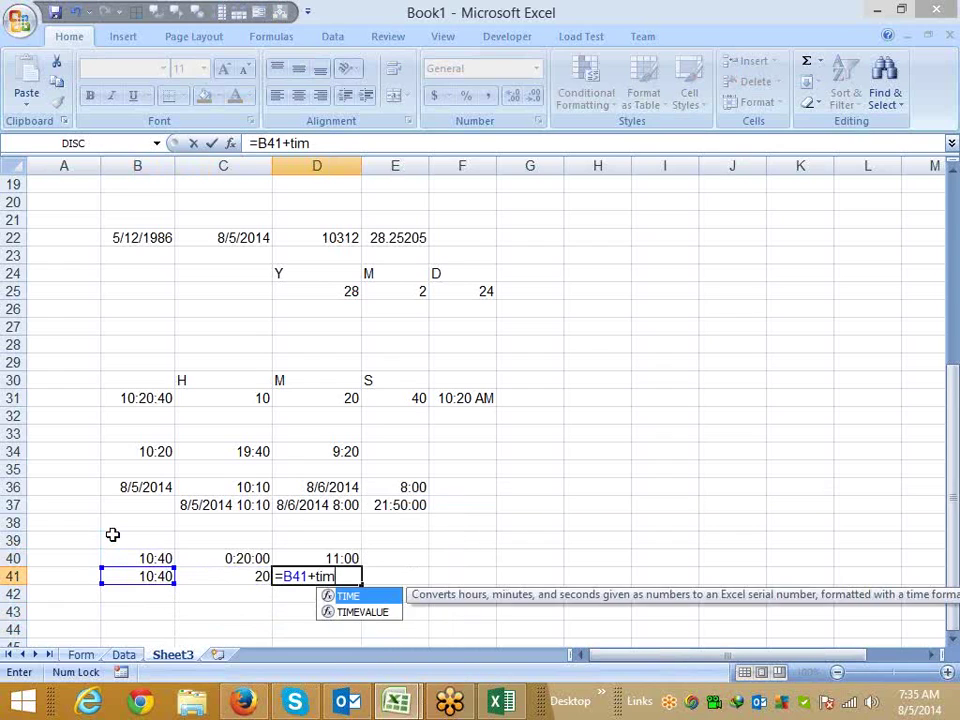
type("e")
key("Tab")
type("0")
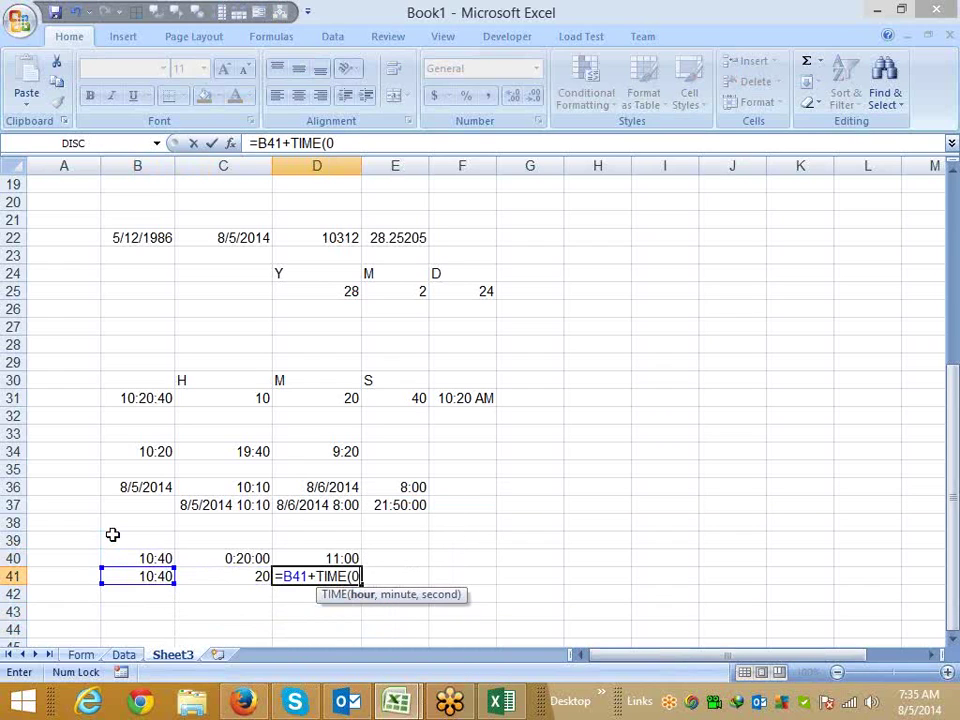
type(",20,0")
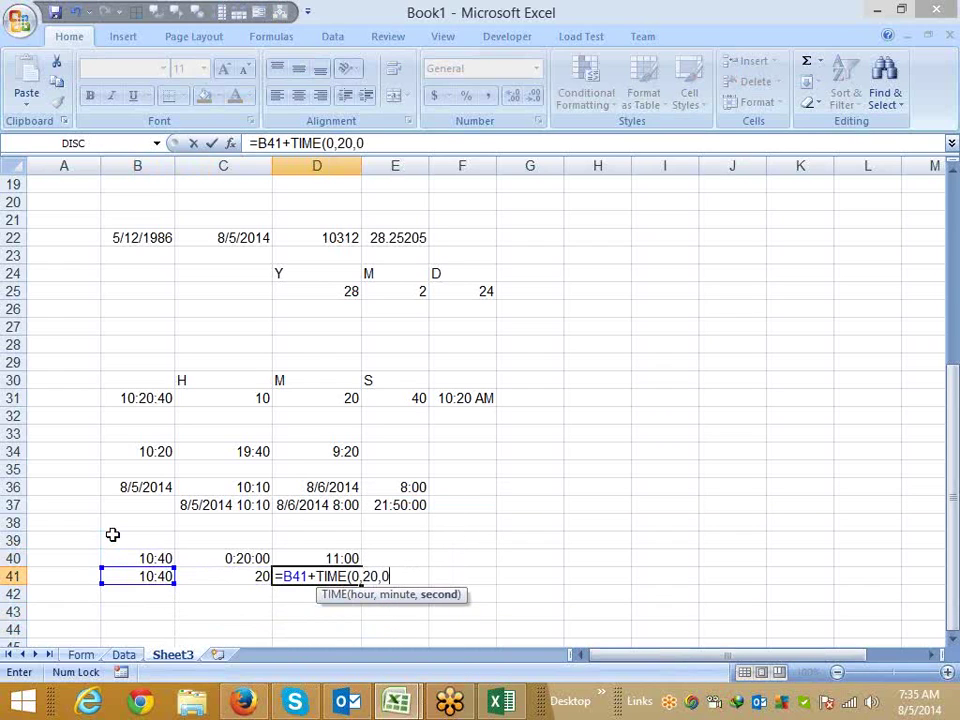
type(")")
key("Return")
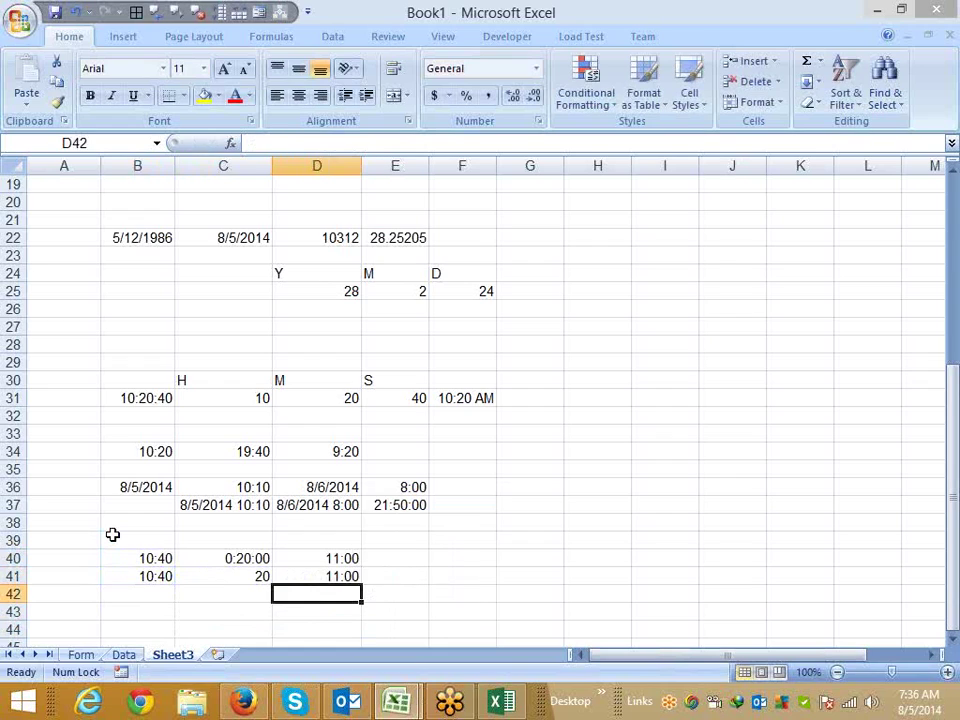
key("Up")
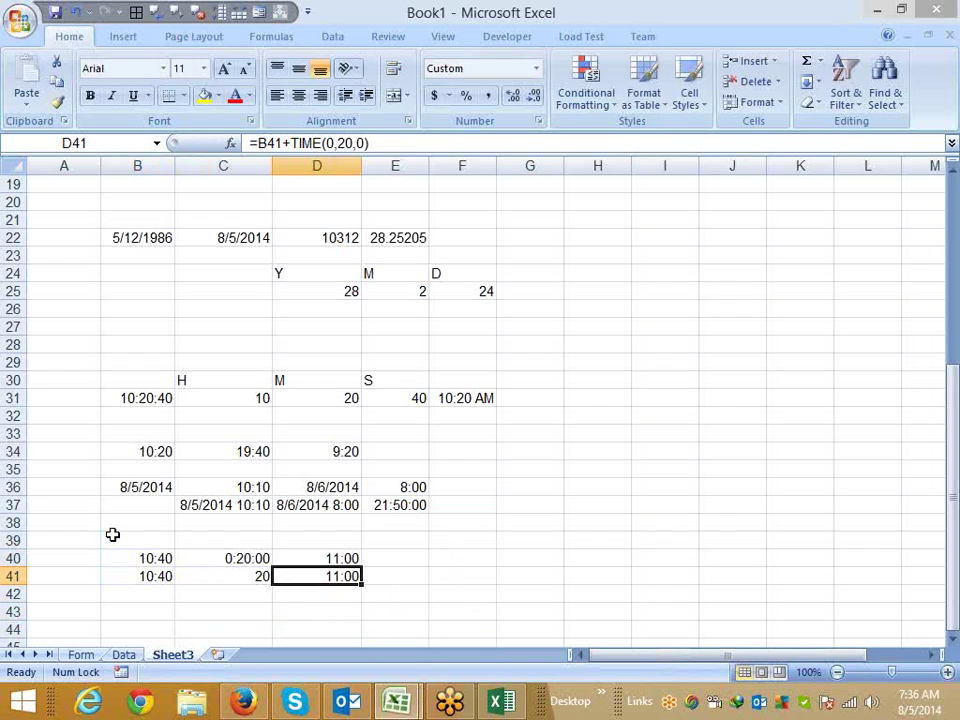
- Enter =TODAY() in B46 to show today's date
scroll(101, 463, "down", 5)
scroll(120, 388, "down", 3)
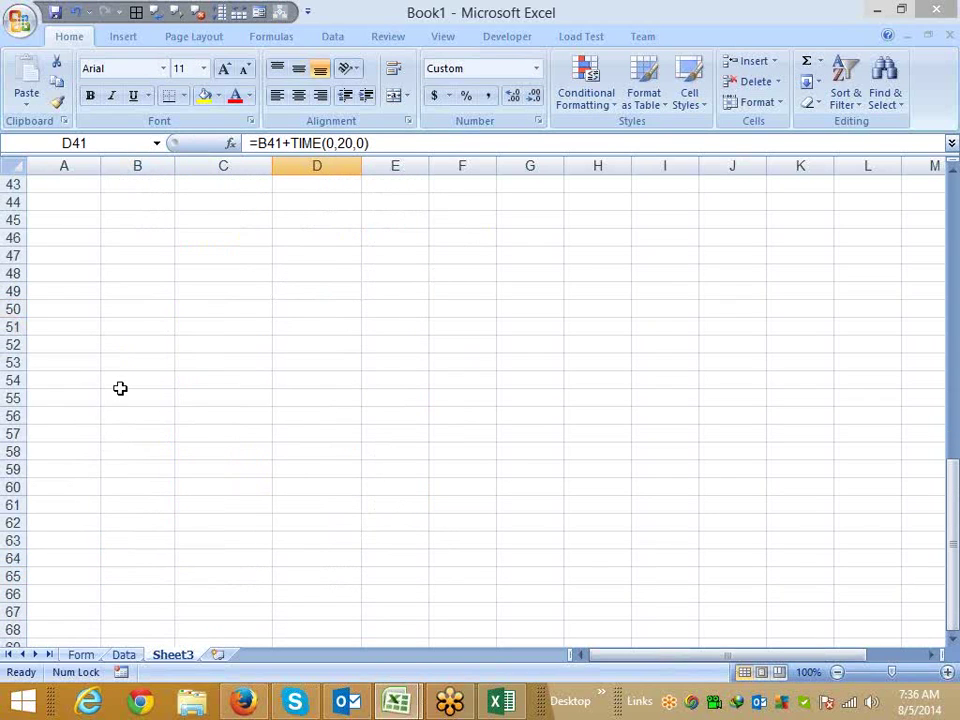
scroll(120, 368, "up", 2)
scroll(120, 368, "down", 1)
left_click(137, 289)
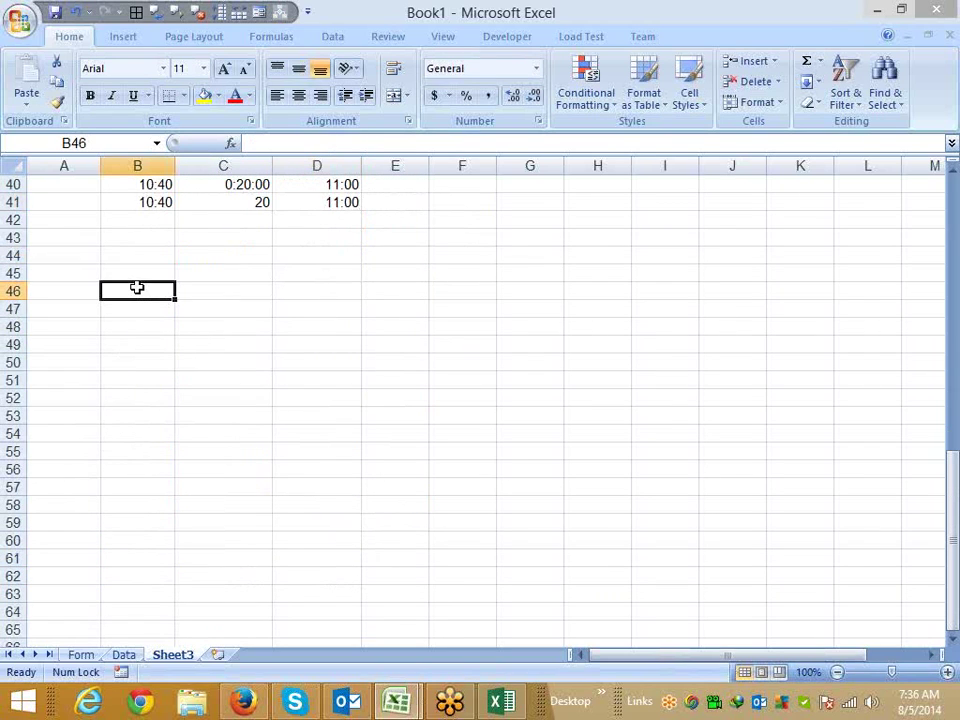
type("tod")
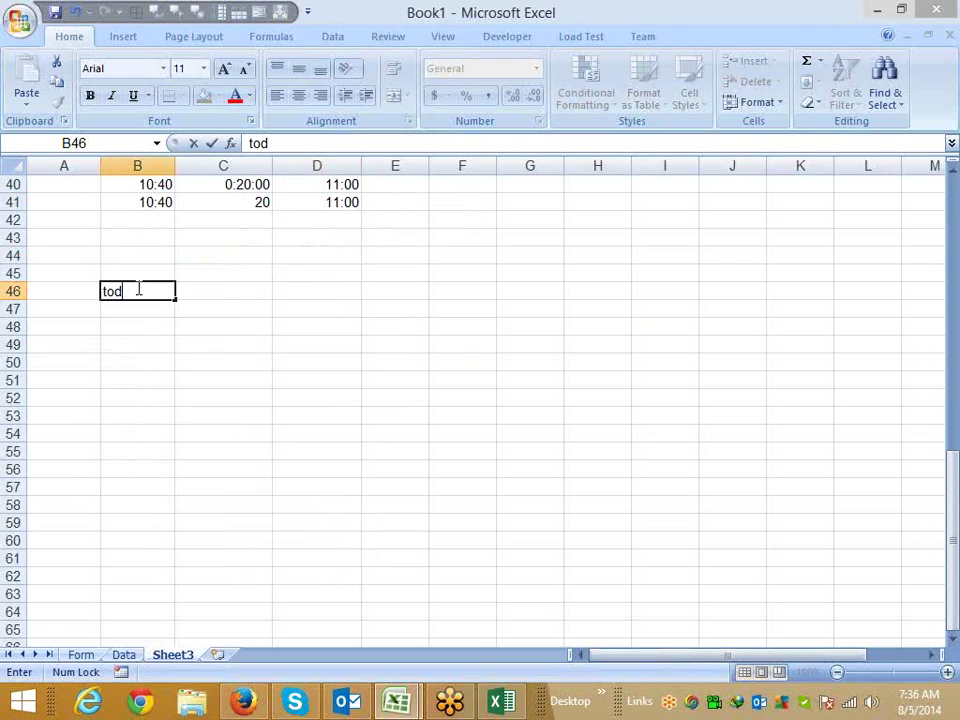
key("BackSpace")
key("BackSpace")
key("BackSpace")
type("=d")
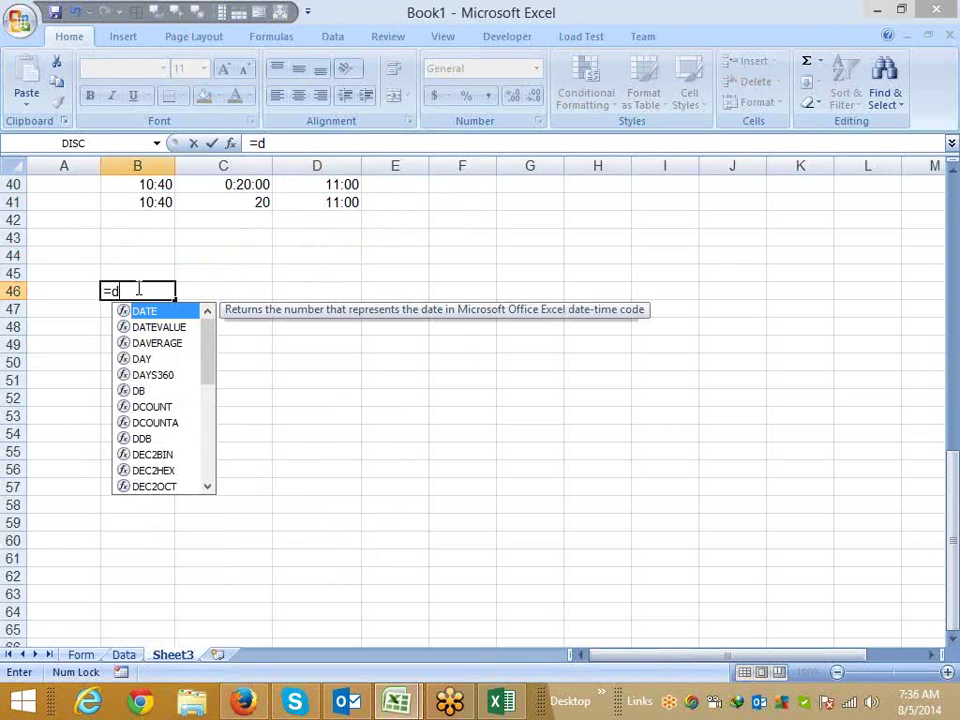
type("o")
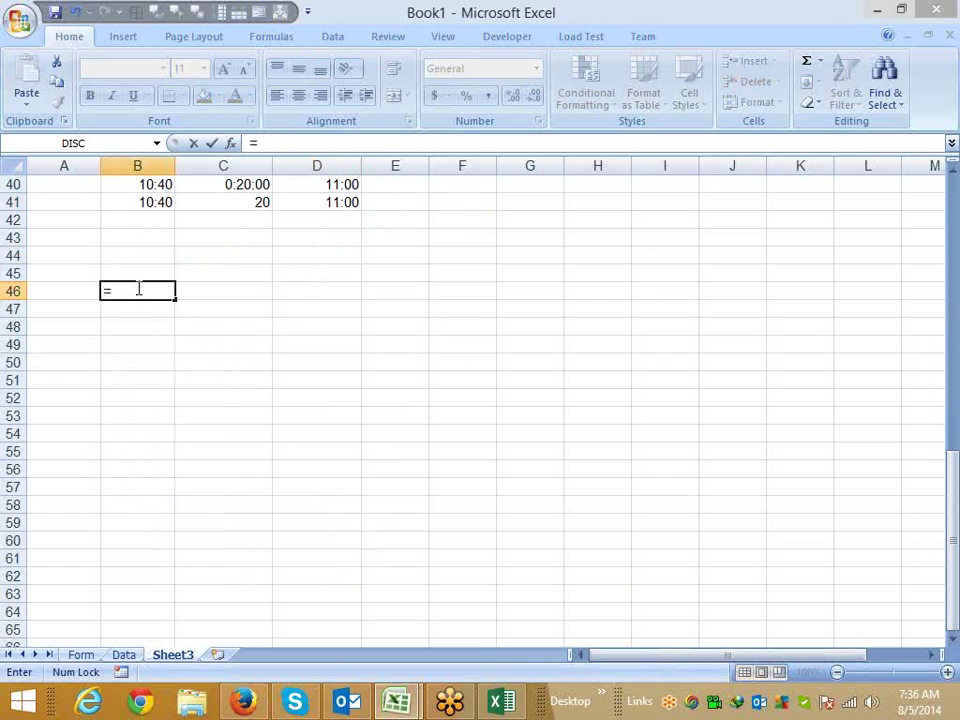
type("to")
key("Tab")
key("Return")
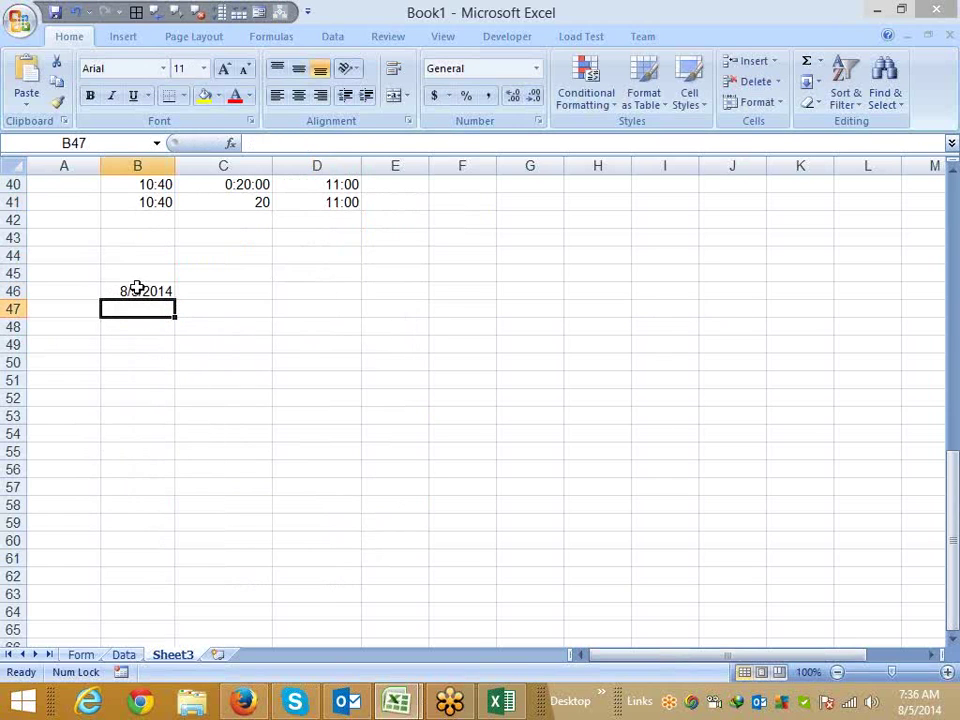
- Enter =NOW() in C46 to show the current date and time
key("Up")
key("Right")
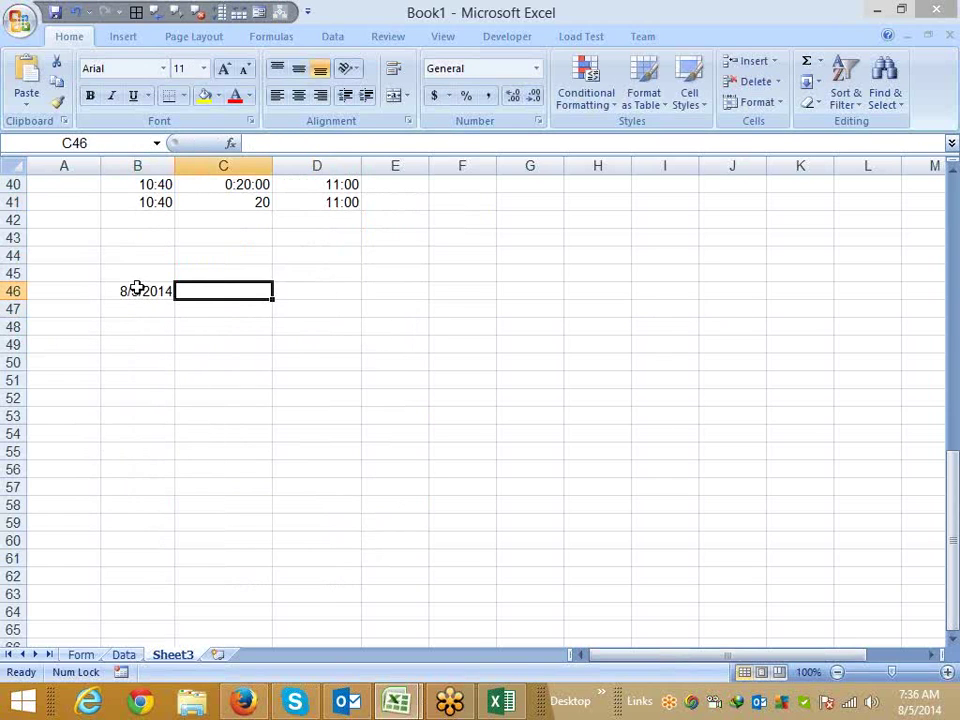
type("=no")
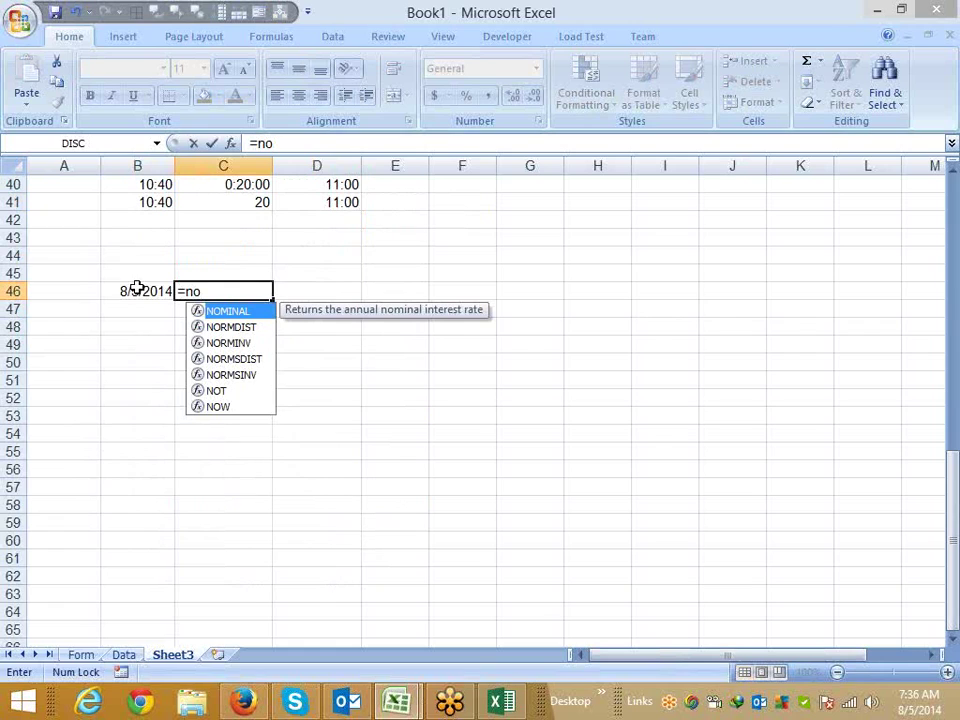
type("w")
key("Tab")
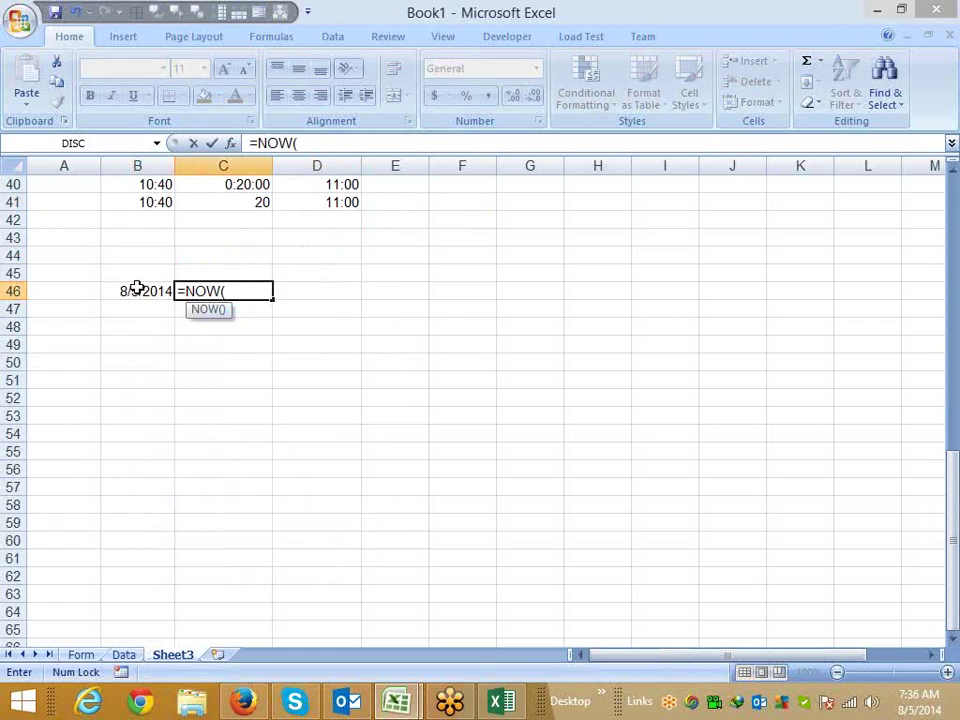
type(")")
key("Return")
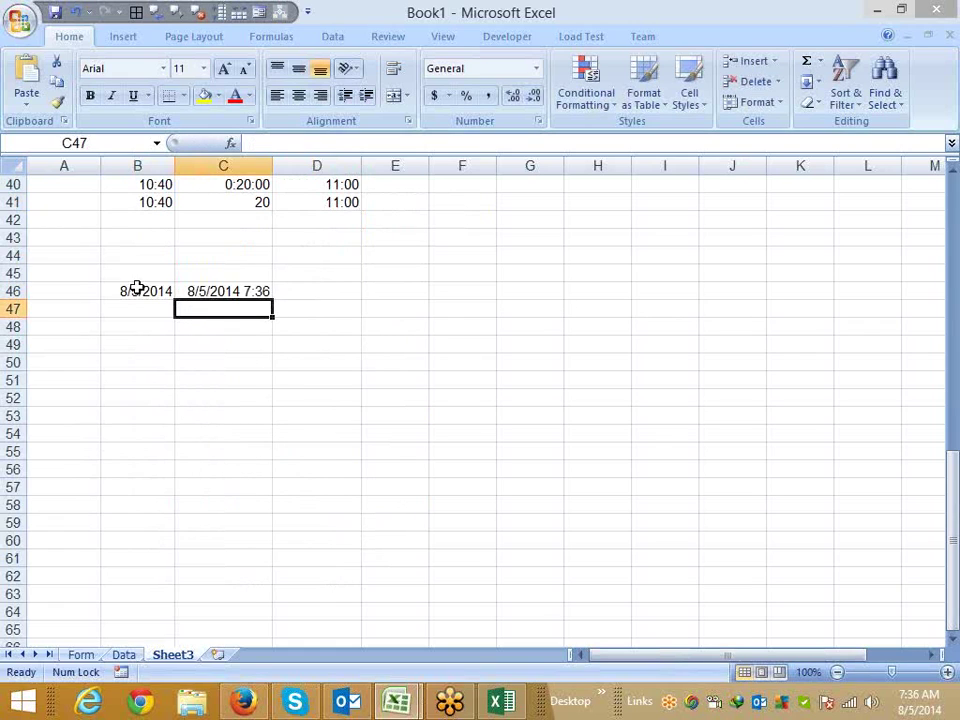
- Copy today's date from B46 into B49
left_click(137, 288)
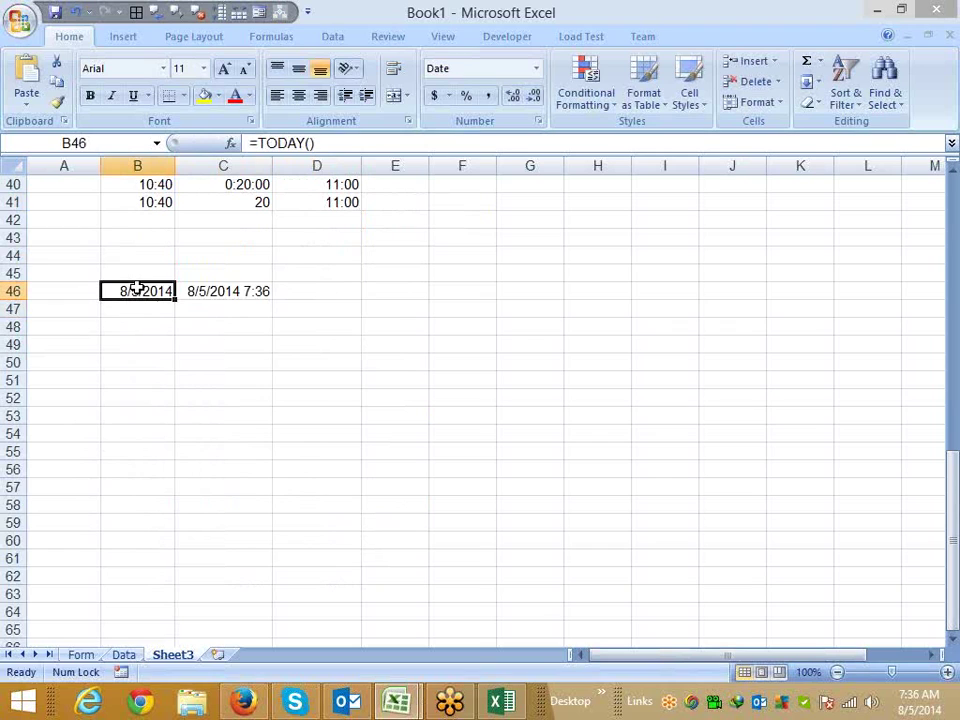
key("ctrl+c")
key("Down")
key("Down")
key("Down")
key("ctrl+v")
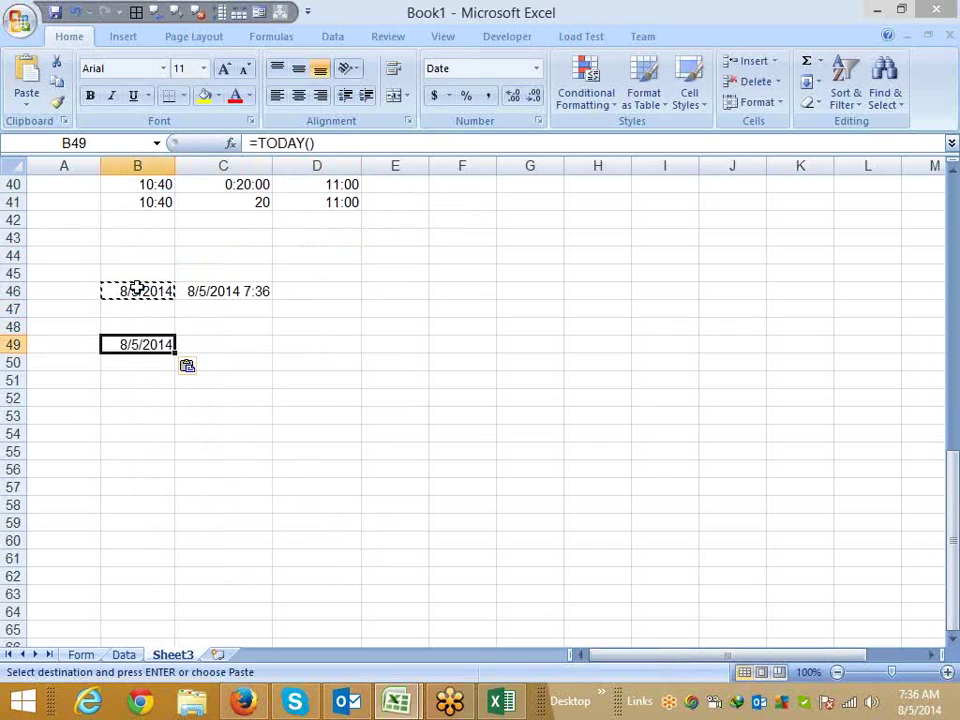
key("Escape")
- Enter =EOMONTH(B49,0) in C49 and format the result as a date
key("Right")
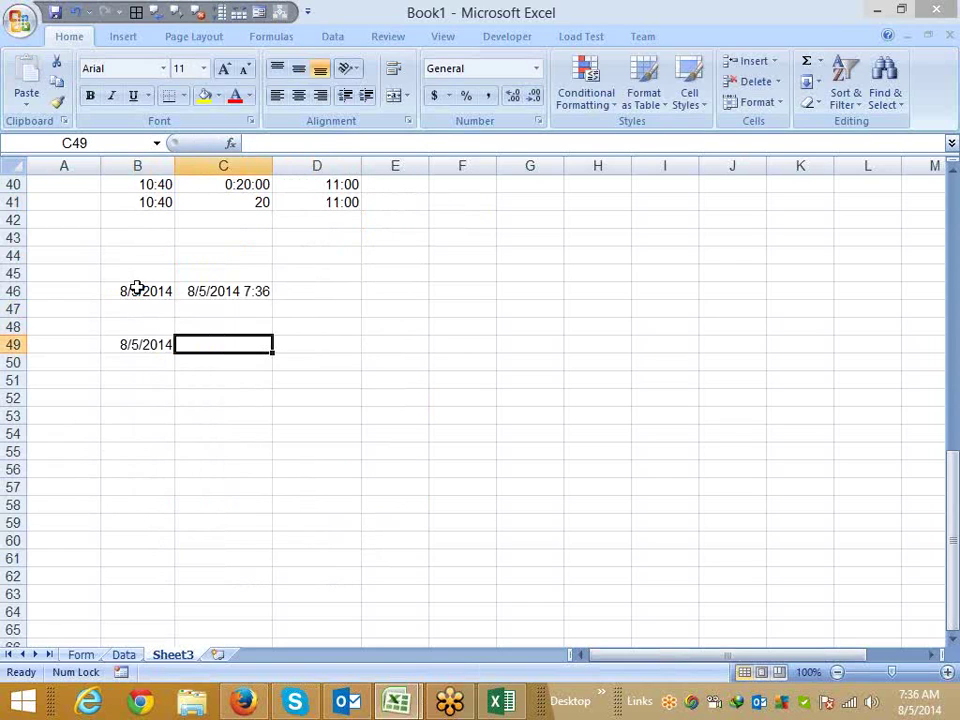
type("=")
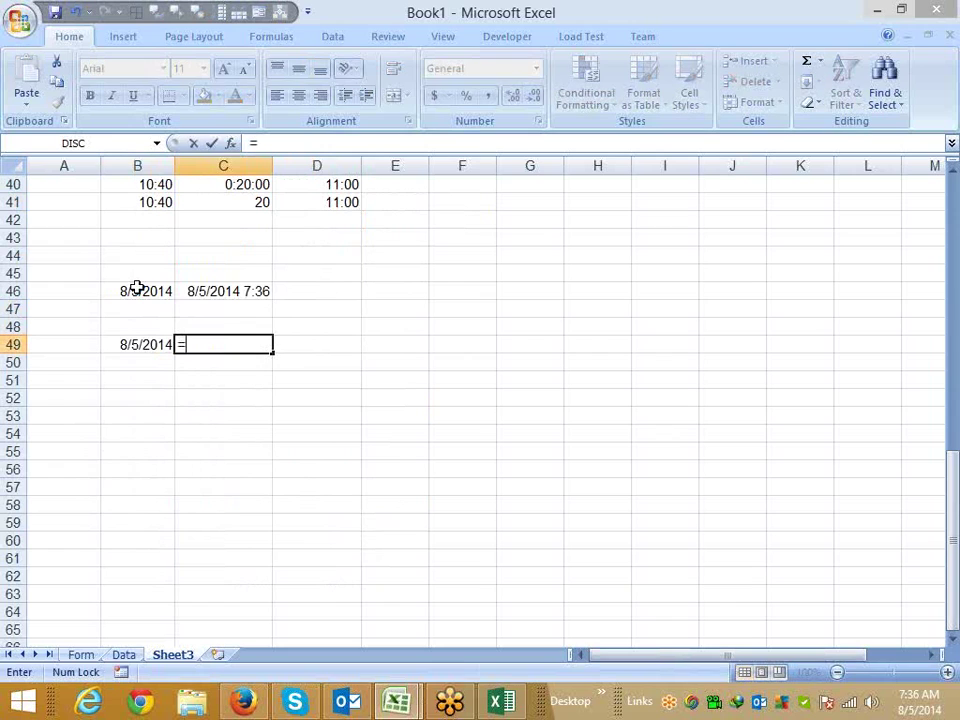
type("eo")
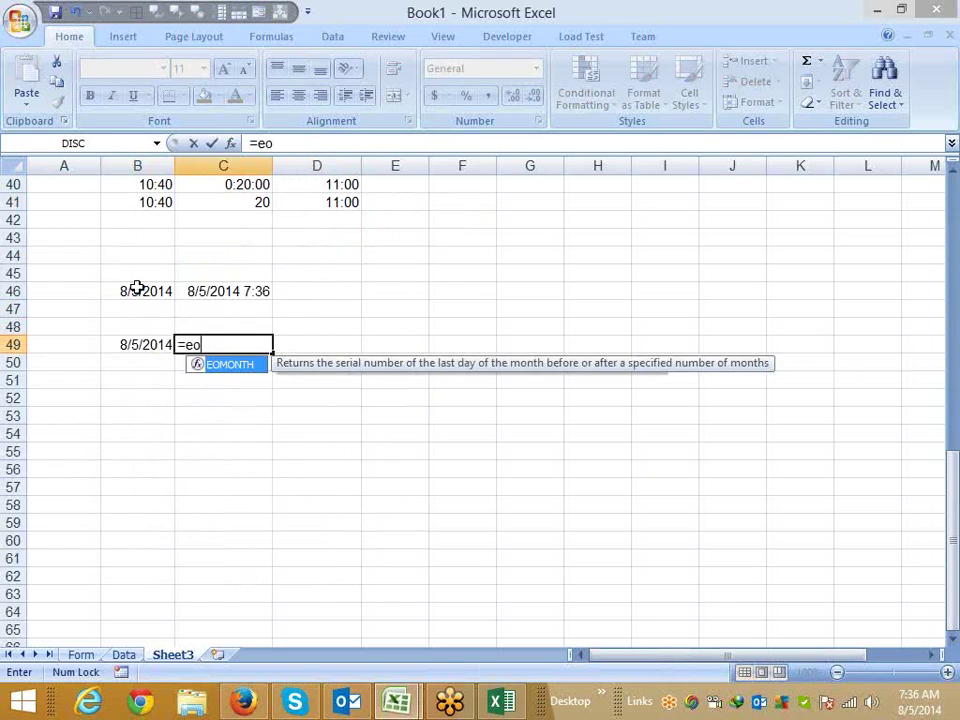
key("Tab")
key("Left")
type(",")
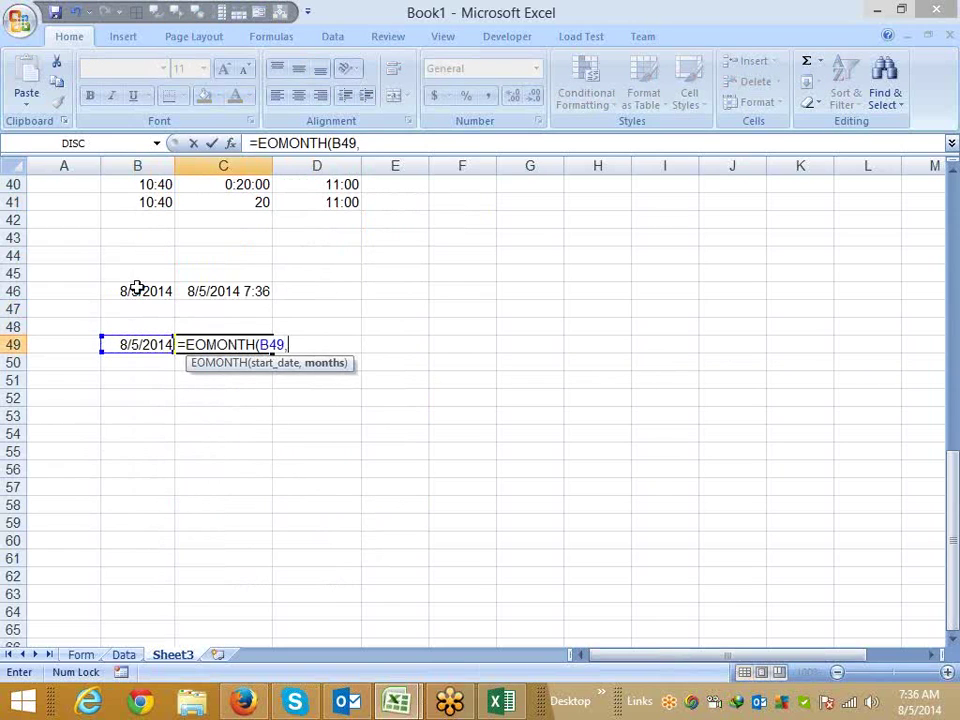
type("0")
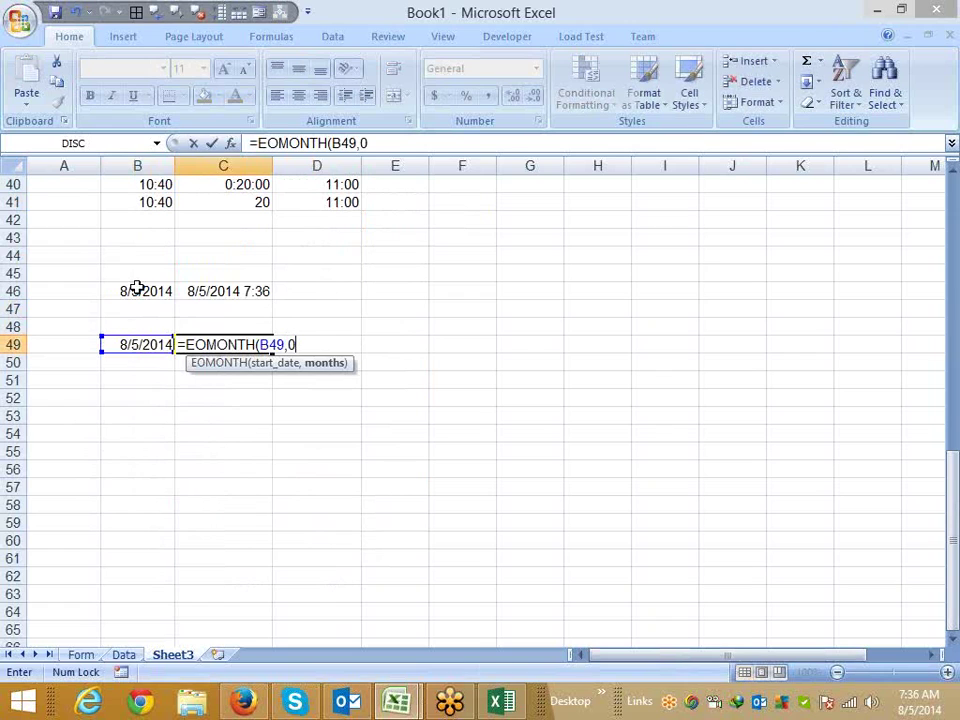
key("Return")
key("Up")
key("ctrl+shift+3")
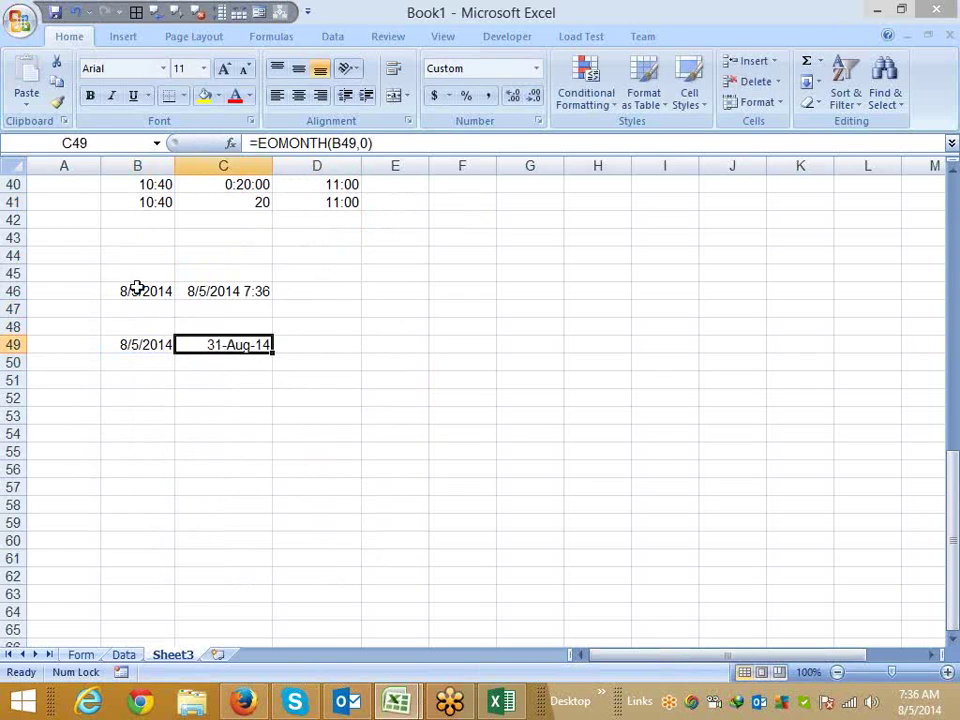
- Change the EOMONTH months argument to 1, then to -1 for the previous month-end
key("F2")
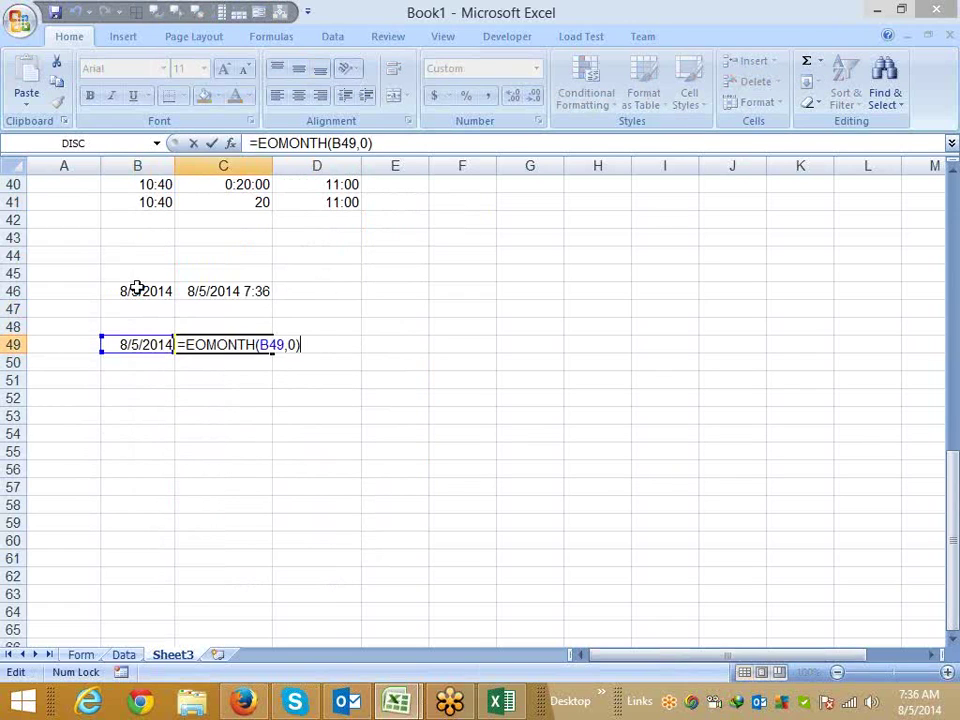
key("Left")
key("BackSpace")
type("1")
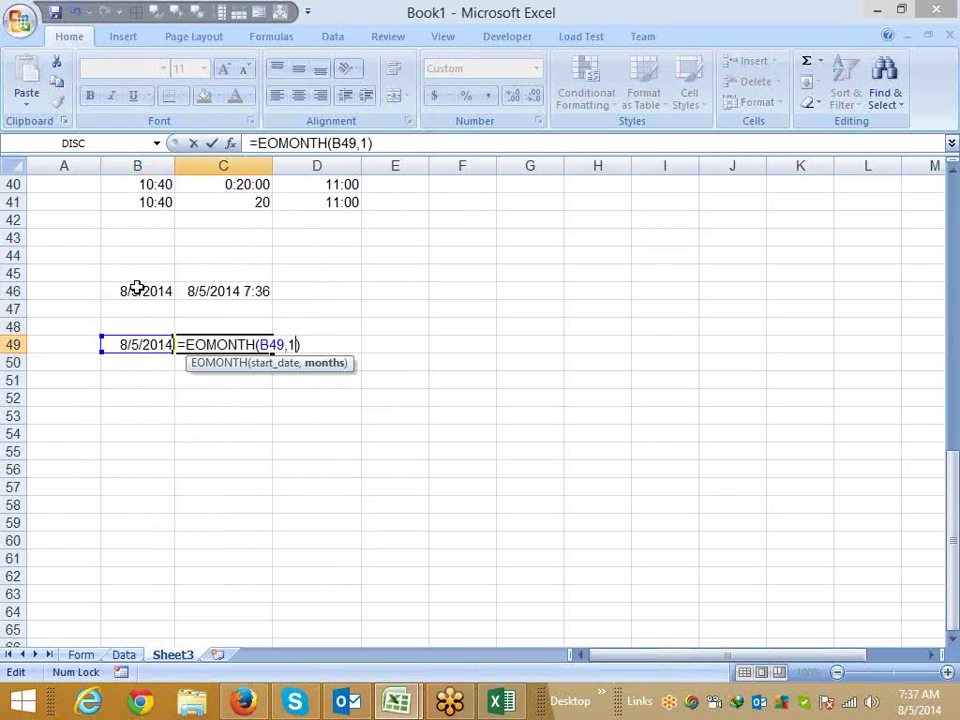
key("Return")
key("Up")
key("F2")
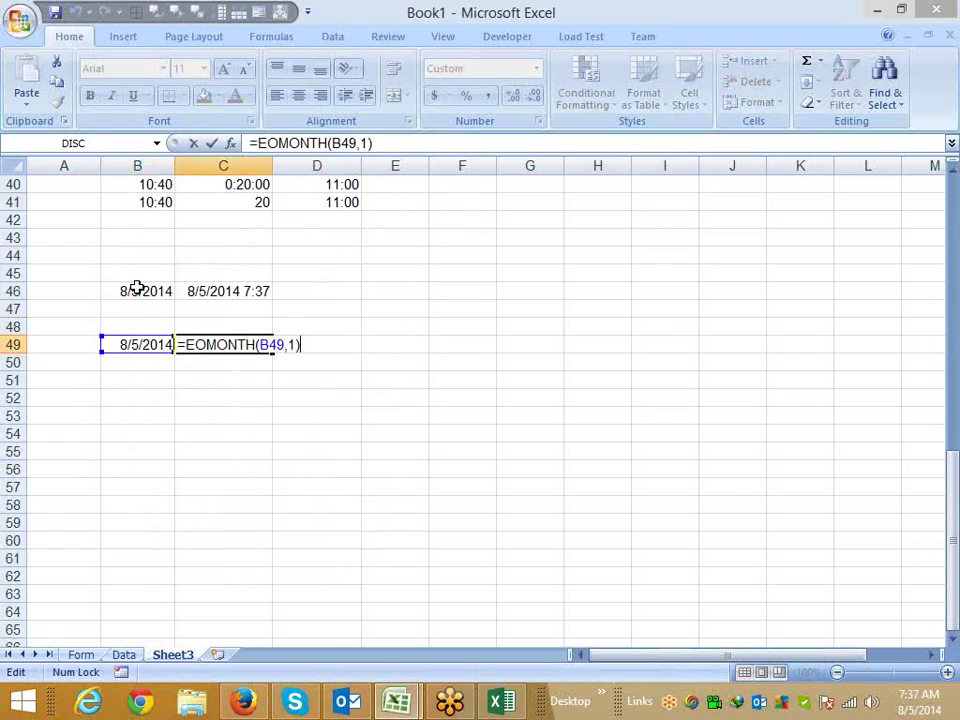
key("Left")
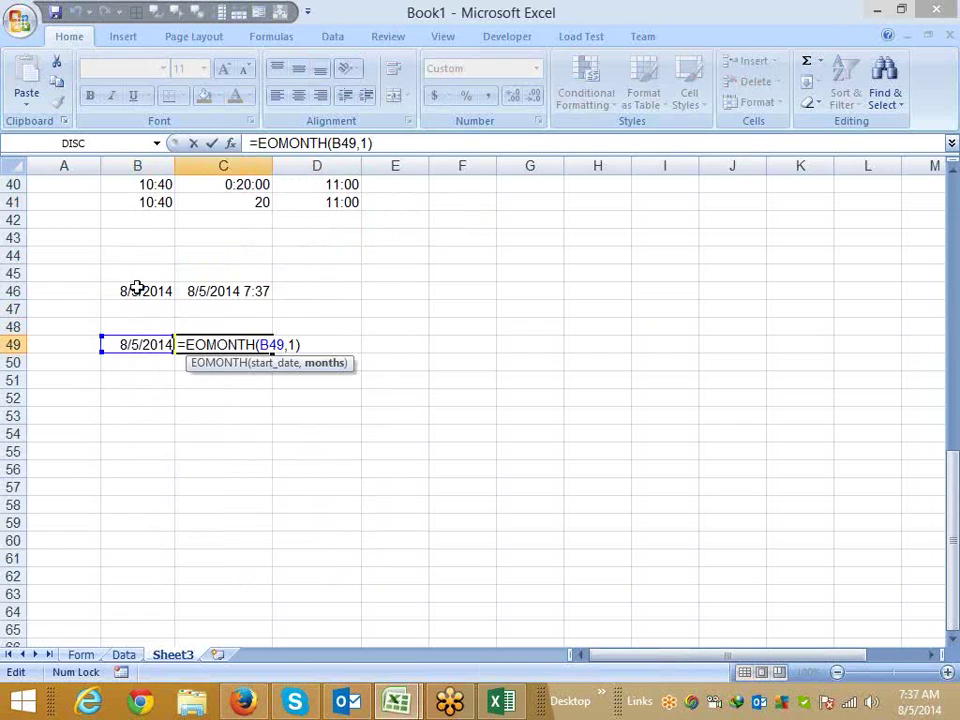
type("-")
key("Return")
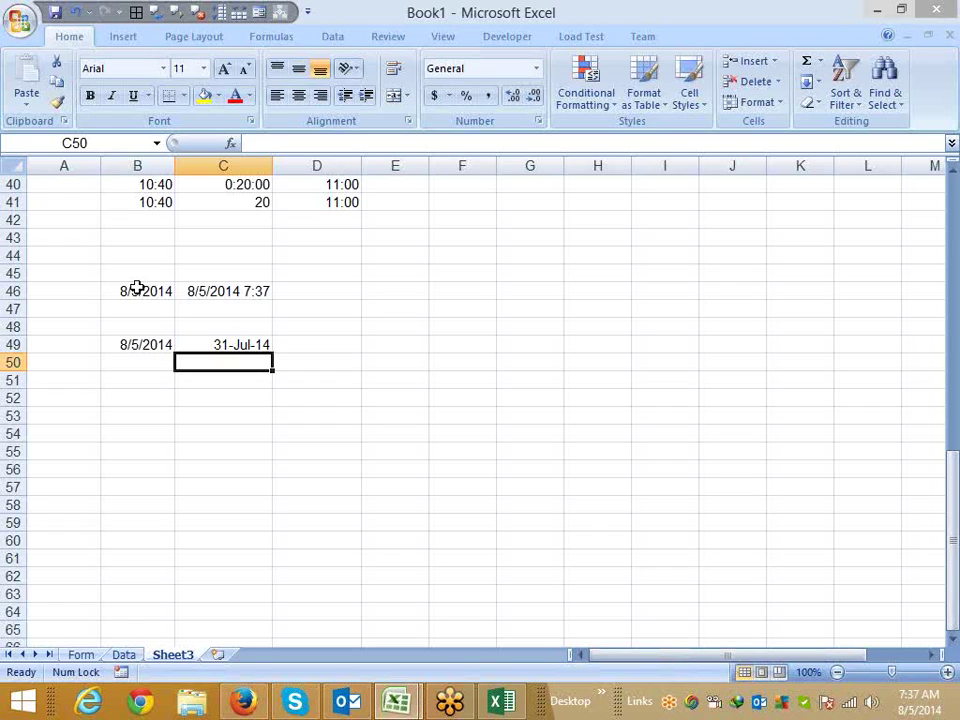
- Append +1 to C49's formula so it returns 1-Aug-14
key("Home")
key("Down")
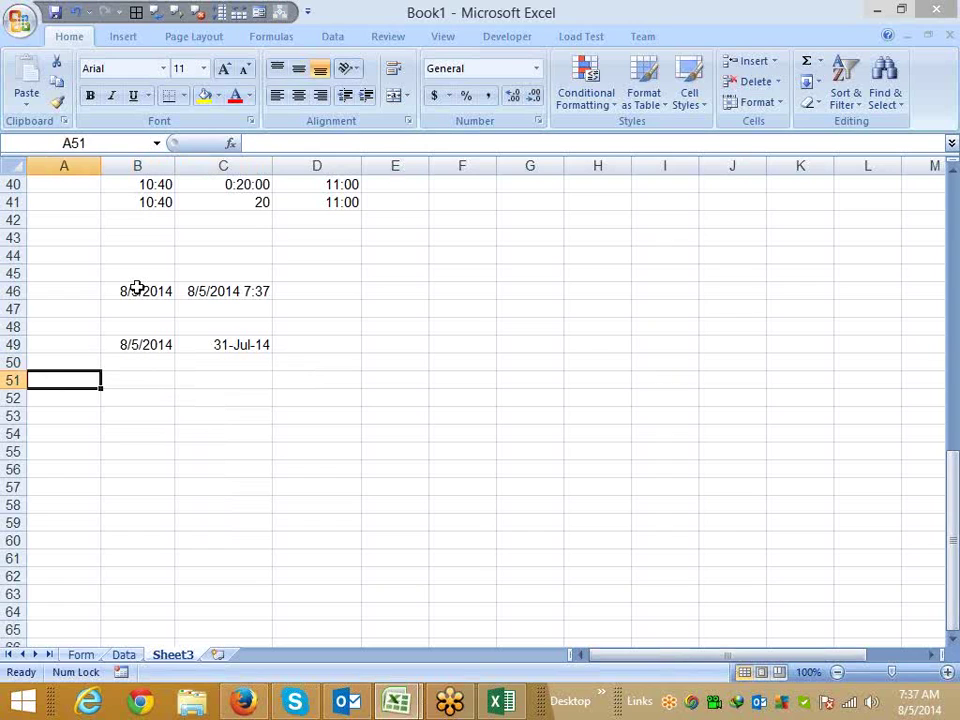
key("Right")
key("Right")
key("Up")
key("Up")
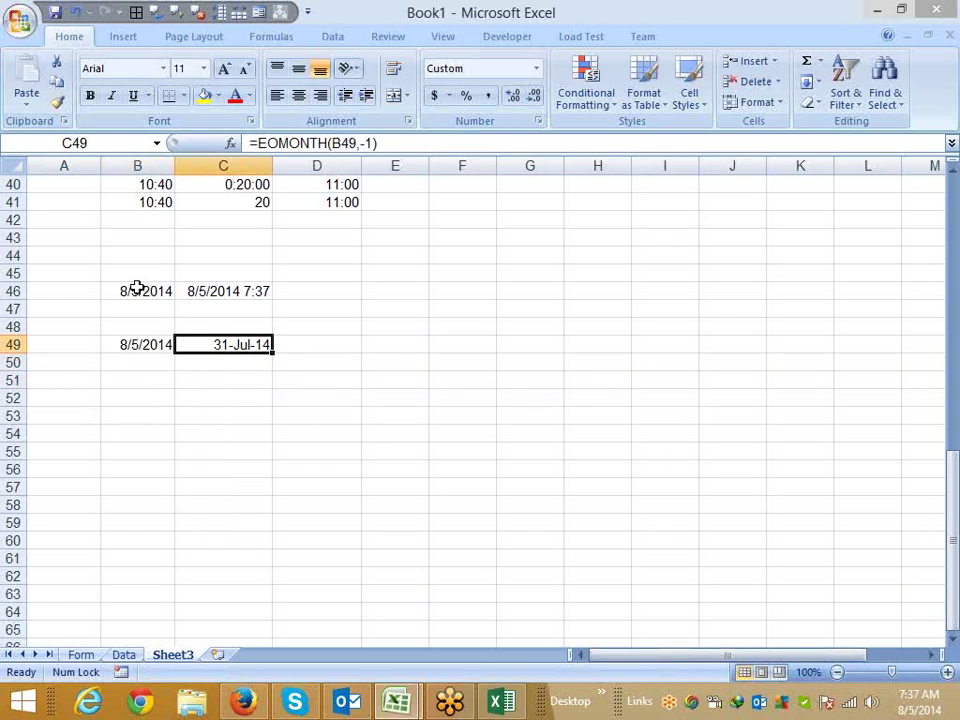
left_click(422, 136)
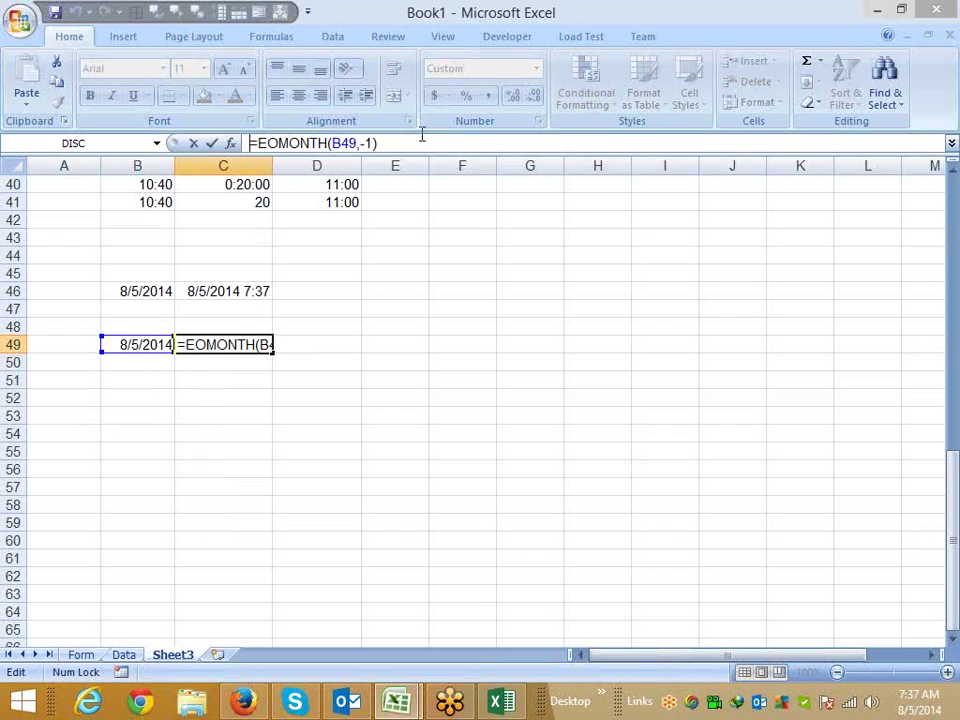
left_click(421, 144)
type("+1")
key("Return")
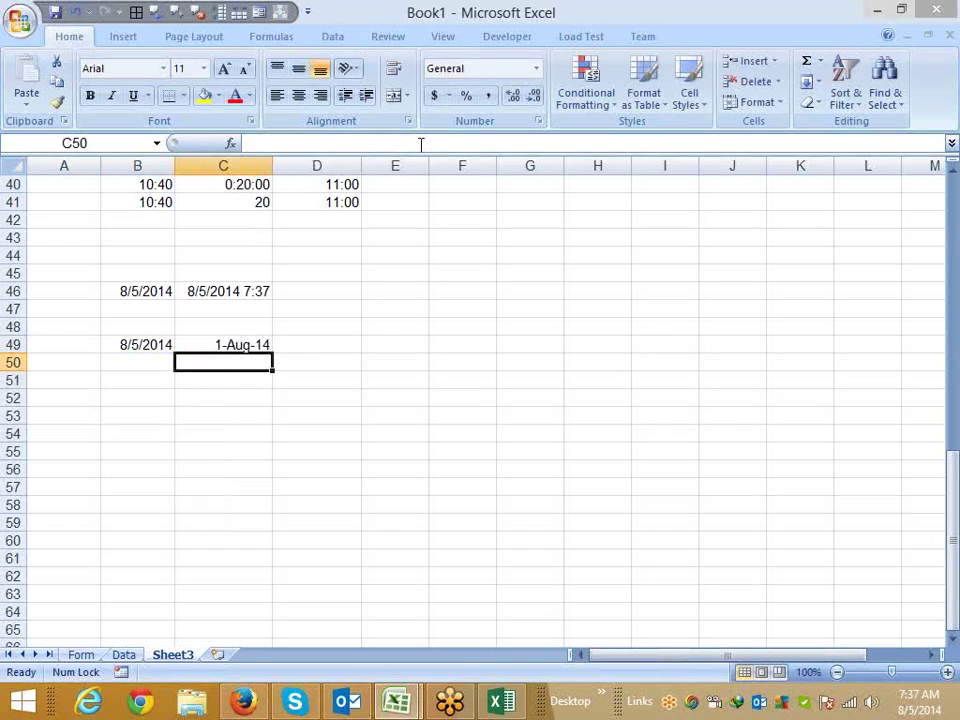
key("Up")
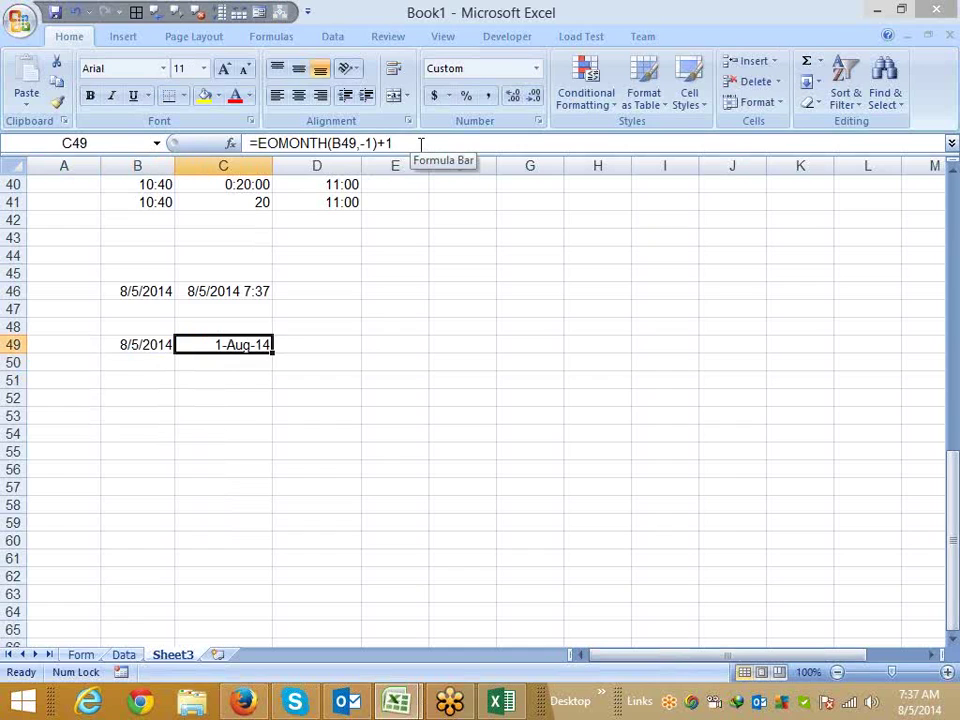
key("Down")
key("Down")
key("Down")
- Type the text date '1-jan-2014 in B52 and convert it in C52 with =DATEVALUE(B52)
key("Left")
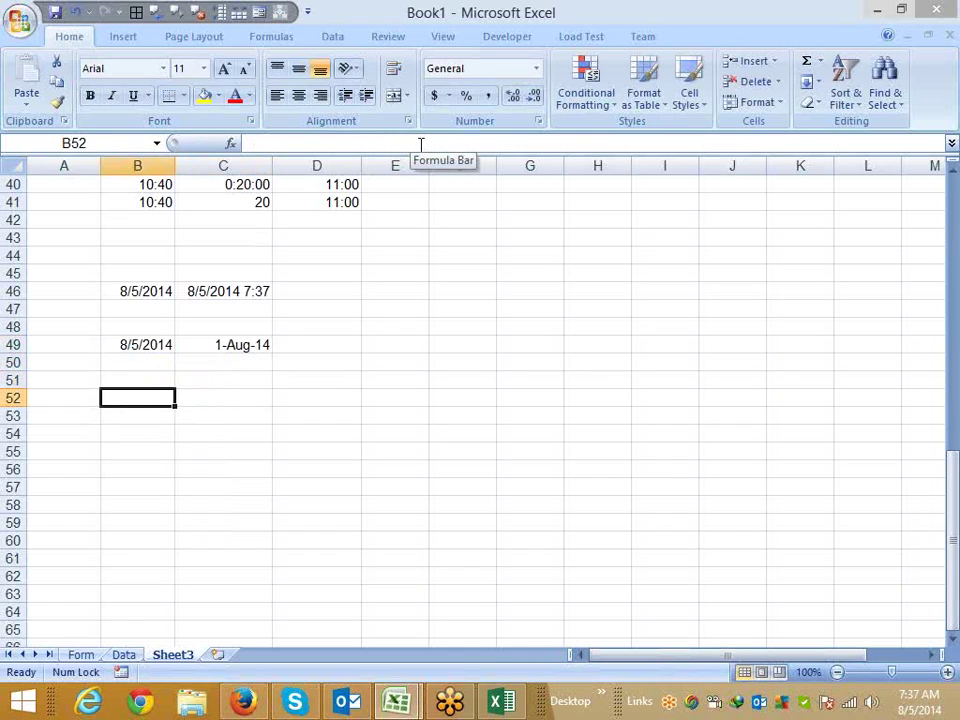
type("'1-")
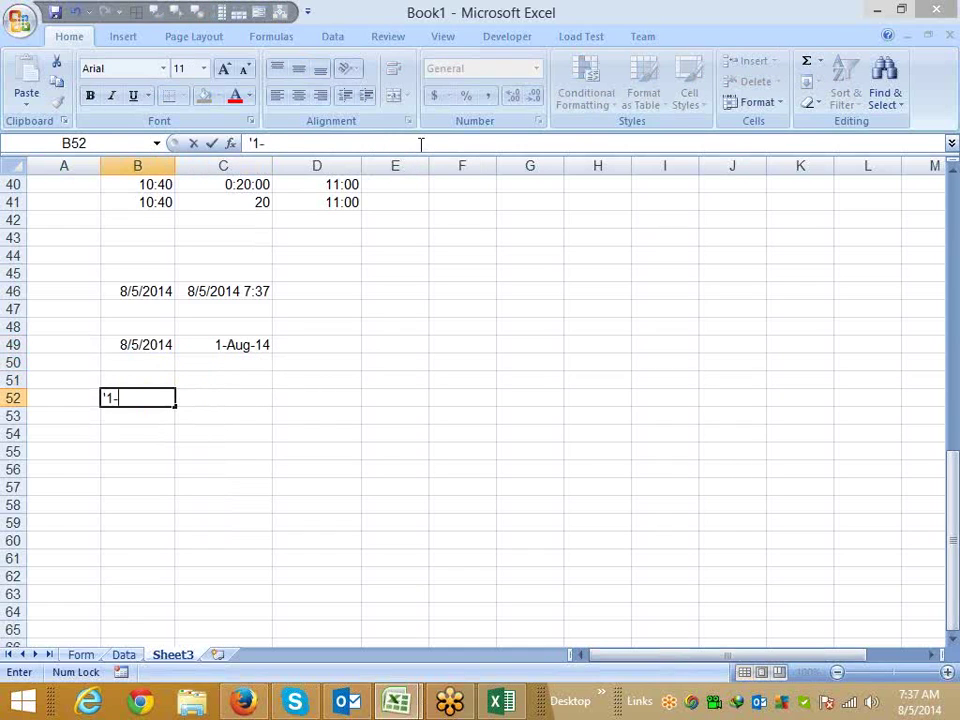
type("jan-")
type("2014")
key("Tab")
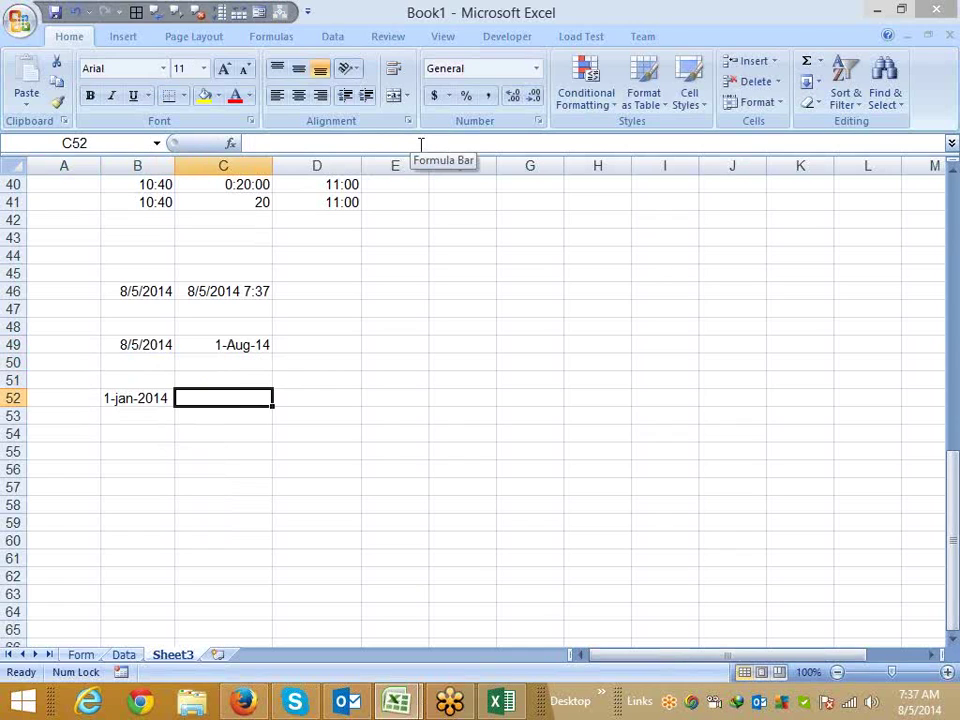
type("=")
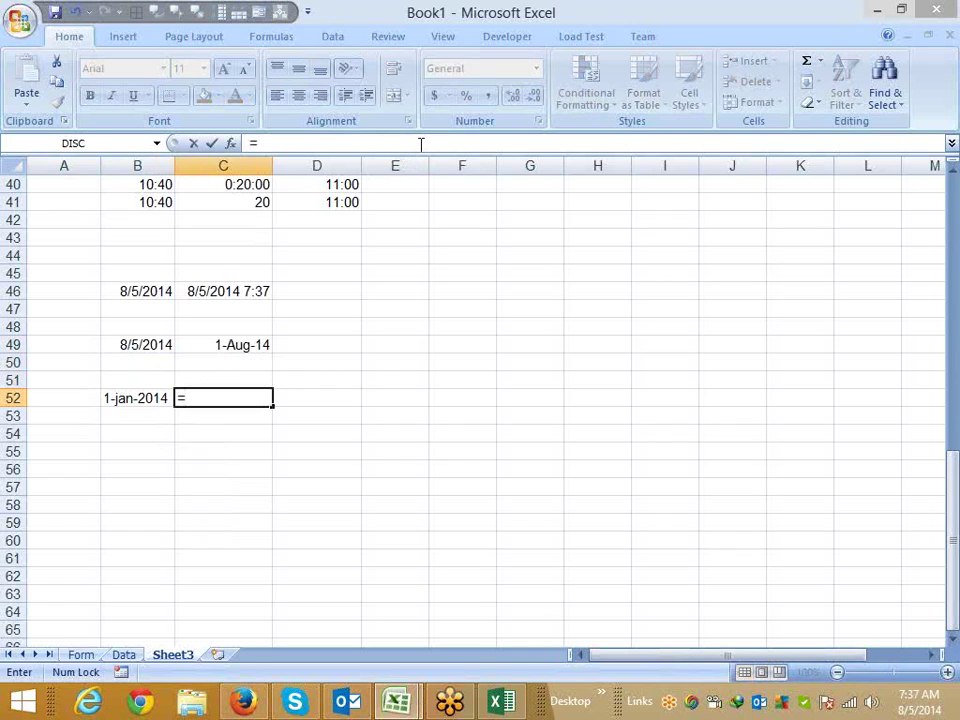
type("dat")
key("Down")
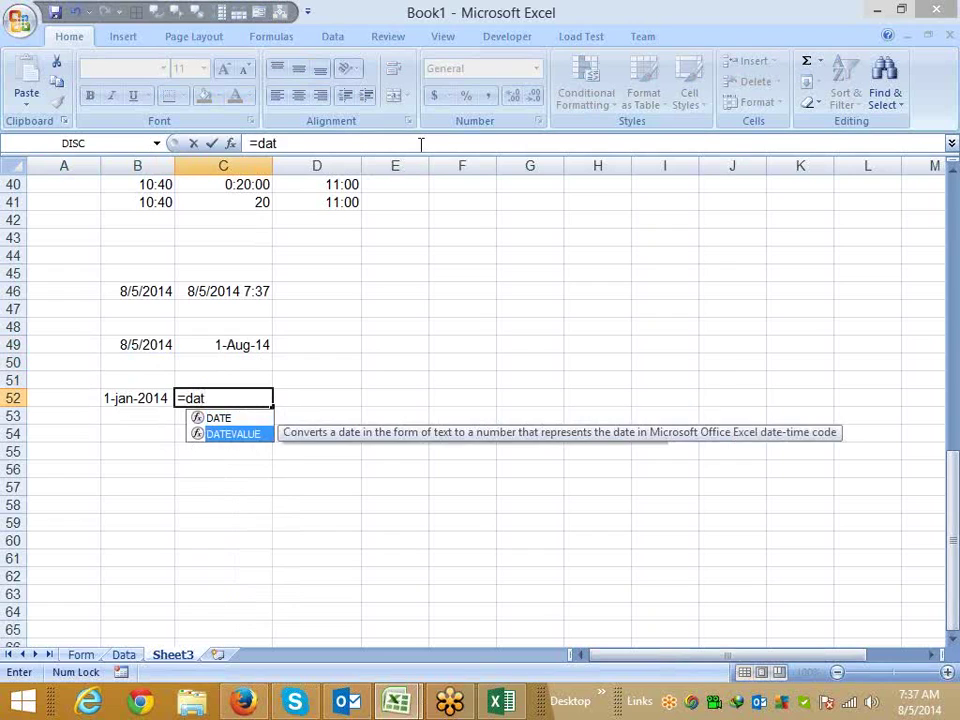
key("Tab")
key("Left")
key("ctrl+Return")
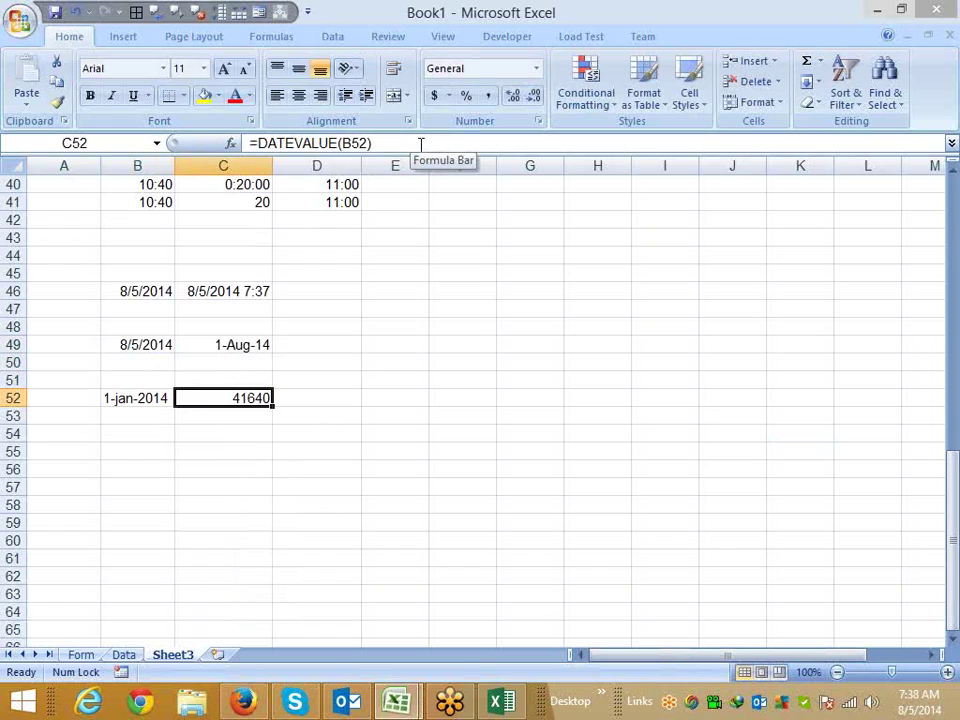
- Enter the text time '10:20 in B53
key("Down")
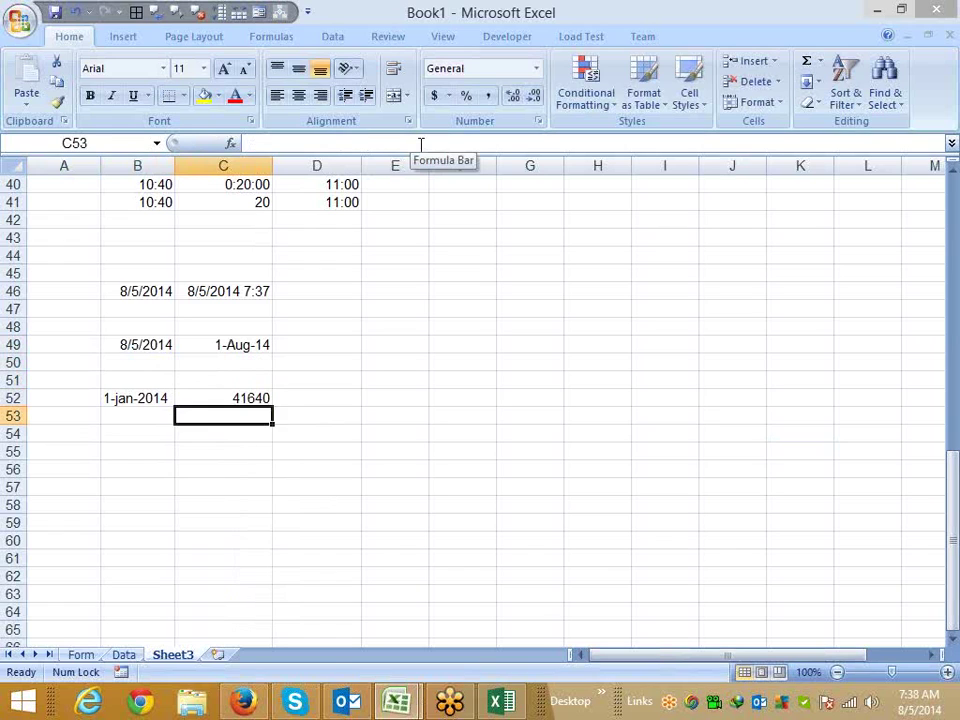
key("Left")
type("'1")
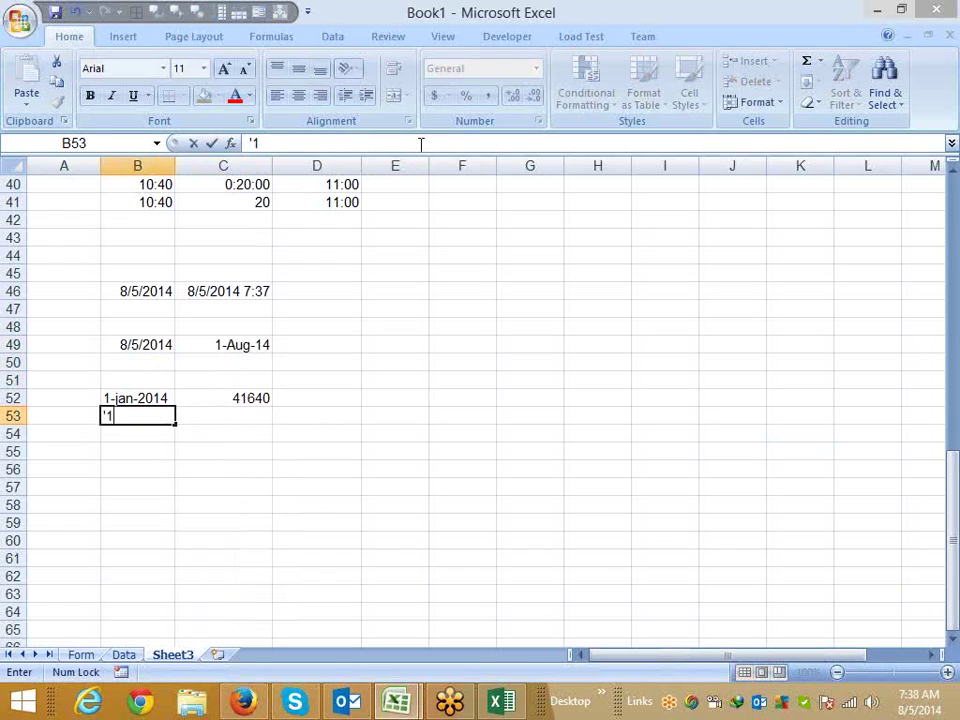
type("0:2")
type("0")
key("Return")
- Convert it in C53 with =TIMEVALUE(B53), formatted as a time showing 10:20 AM
key("Right")
key("Up")
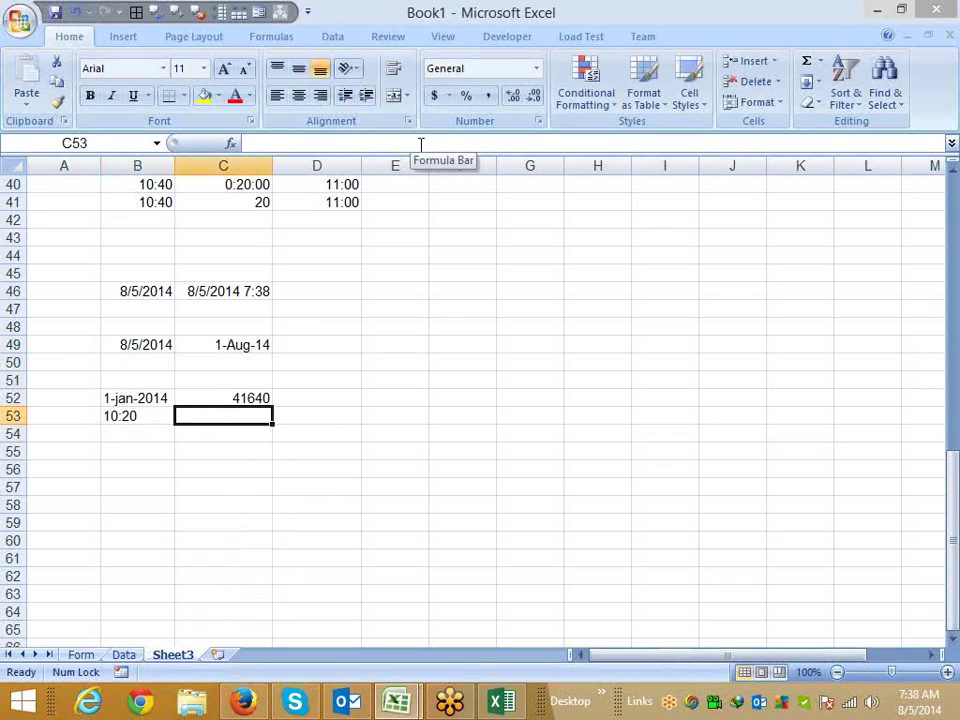
type("=tim")
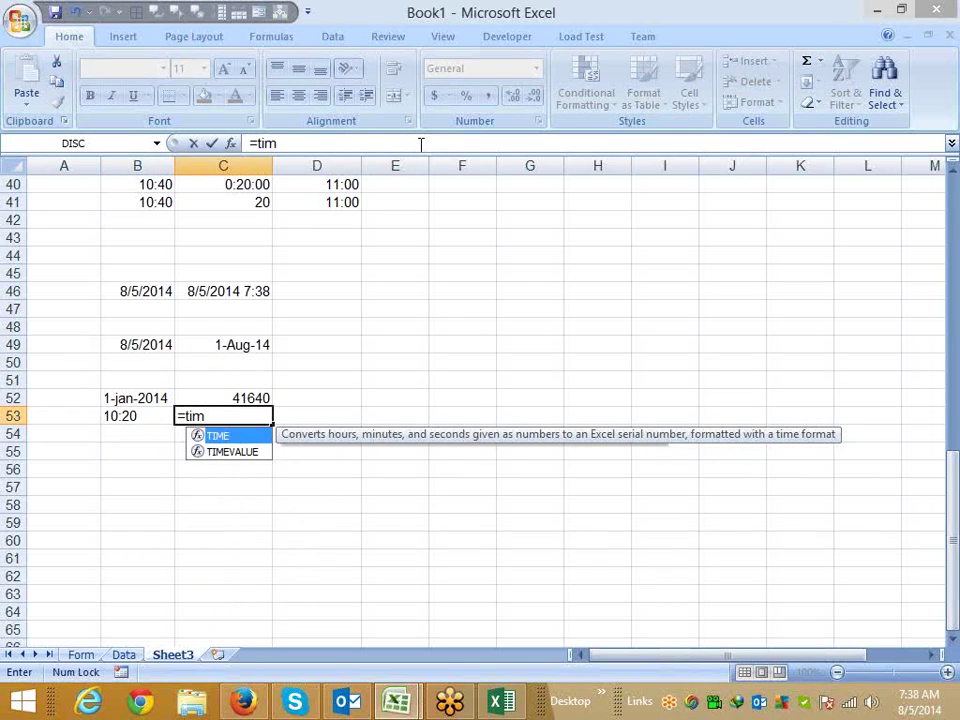
key("Down")
key("Tab")
key("Left")
key("Return")
key("Up")
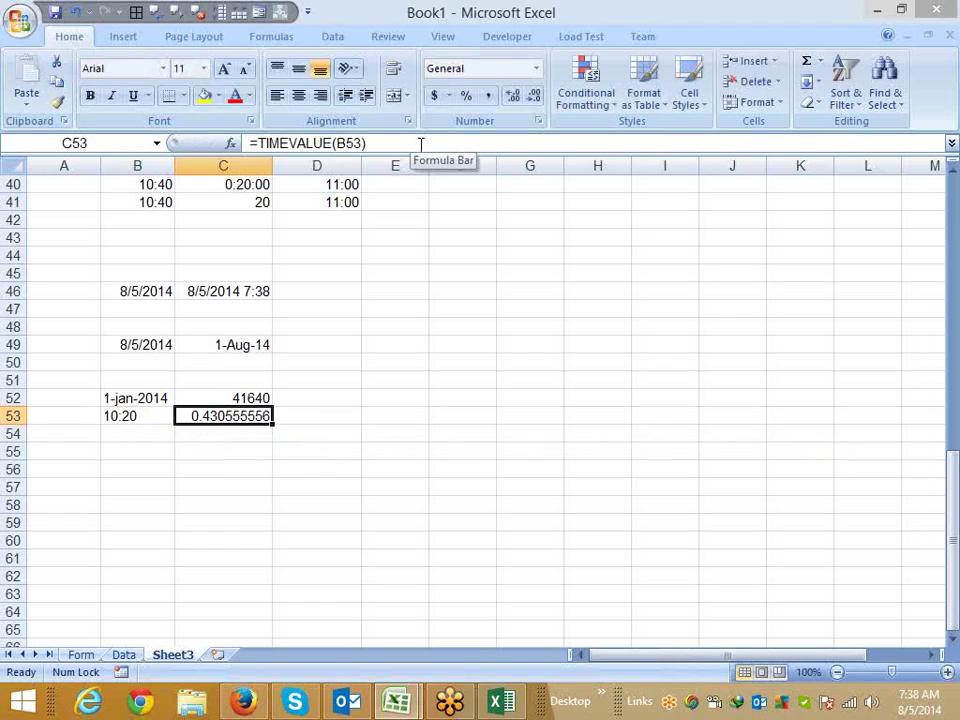
key("ctrl+shift+2")
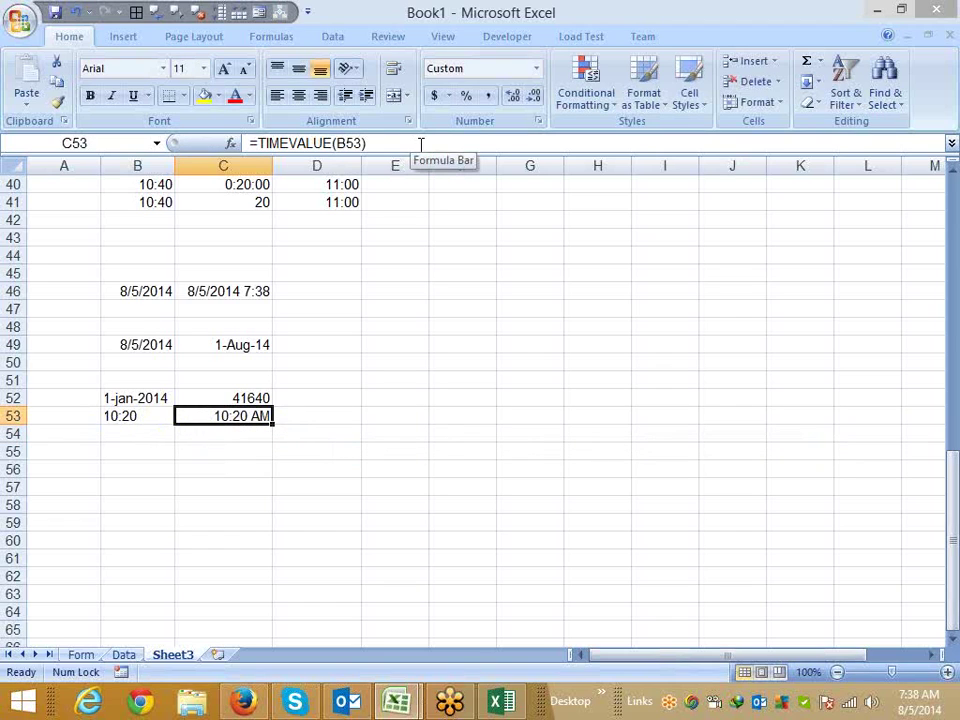
- Browse the Date & Time function list on the Formulas tab
left_click(271, 38)
left_click(212, 108)
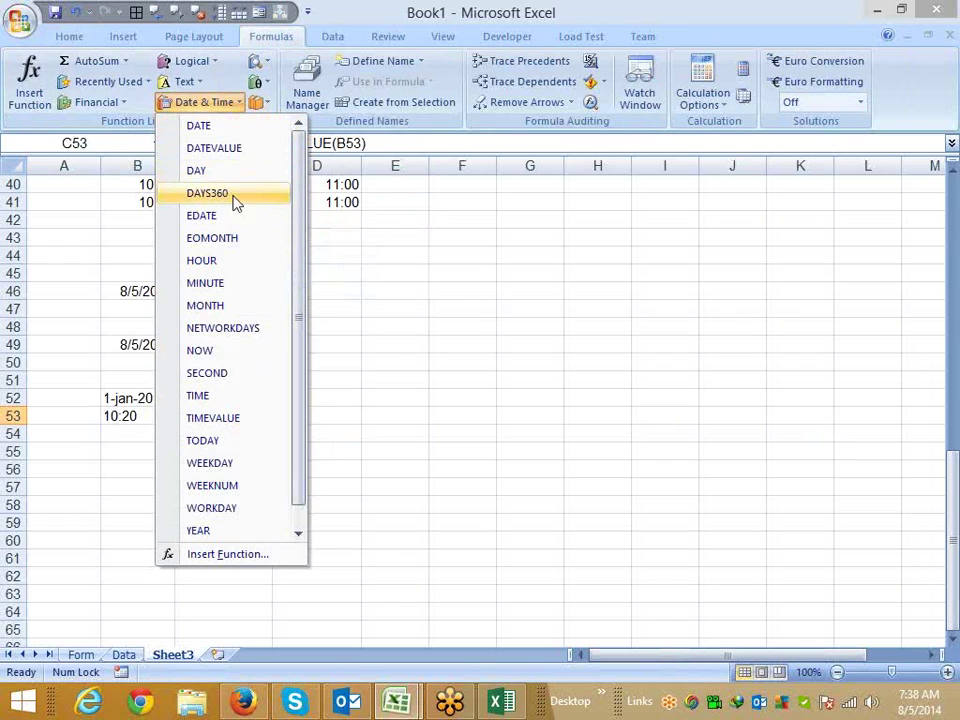
left_click(259, 521)
- Enter 1/1 in B57 and today's date in C57
left_click(235, 505)
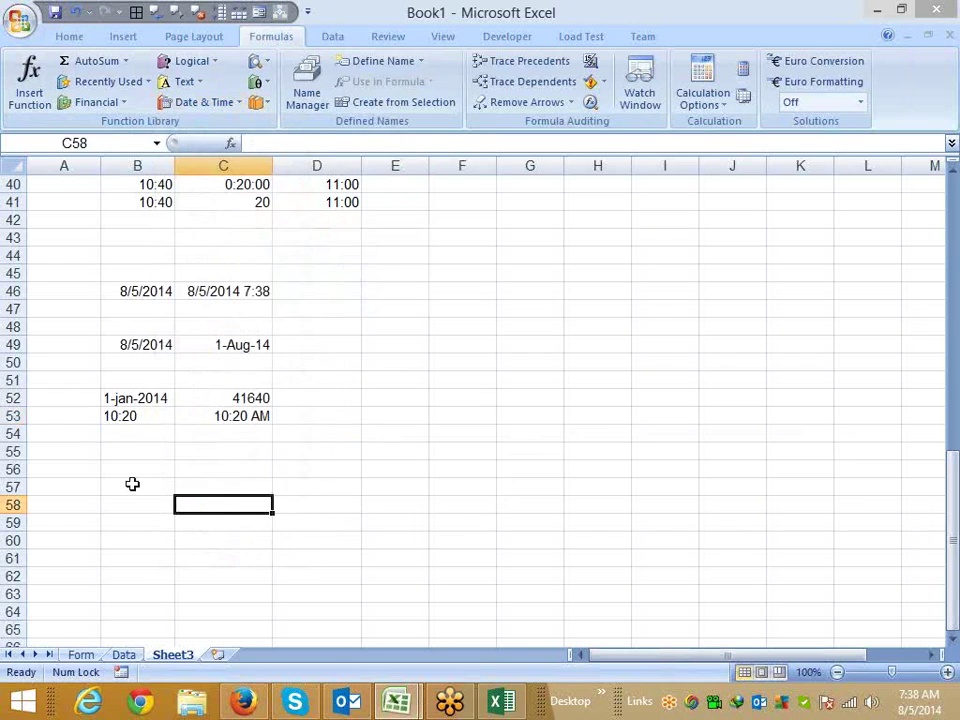
left_click(140, 487)
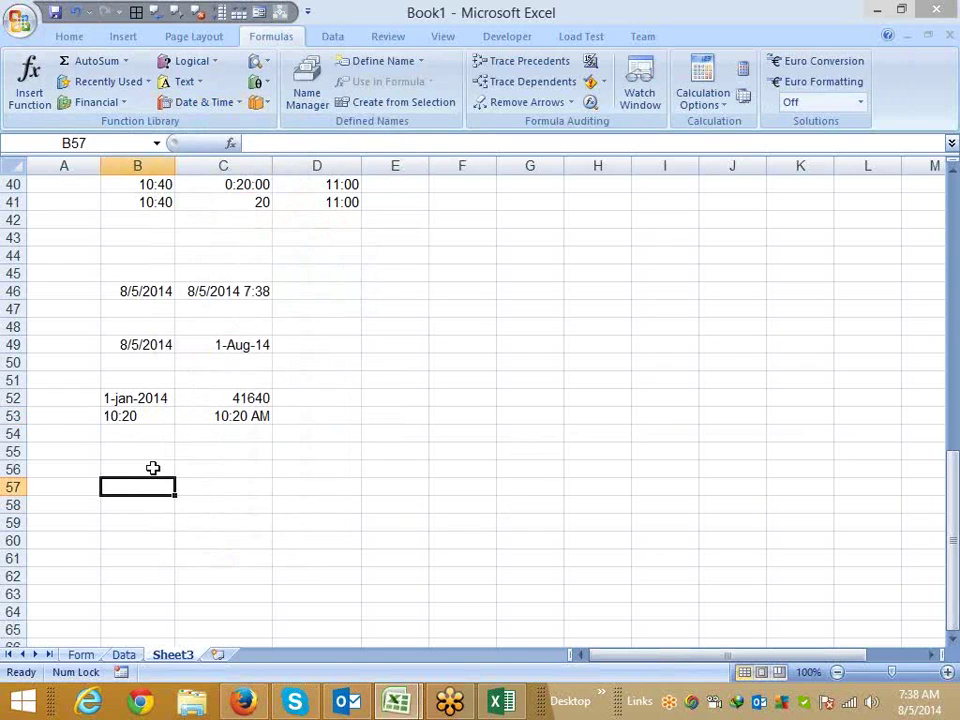
type("1/1")
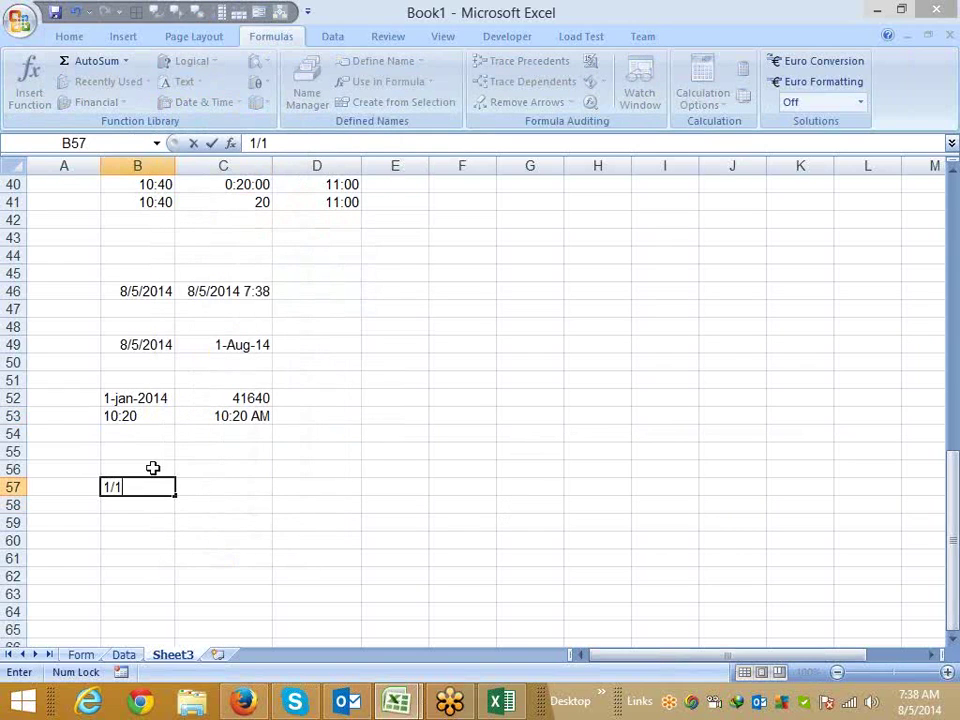
key("Tab")
key("ctrl+semicolon")
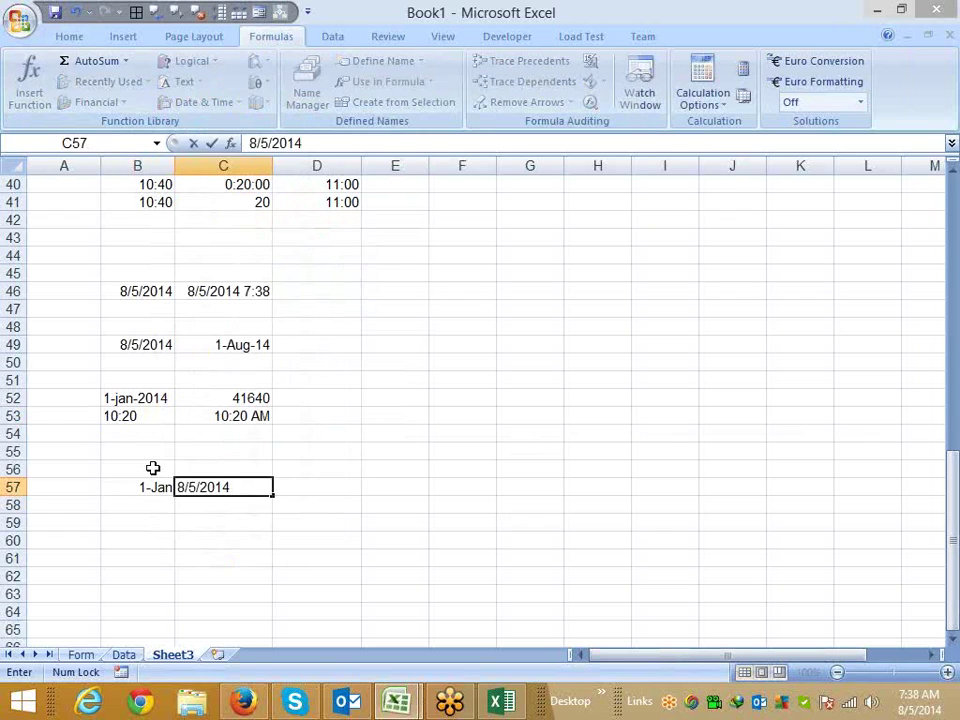
key("Tab")
- Enter =C57-B57 in D57 to get the 216-day difference
type("=")
key("Left")
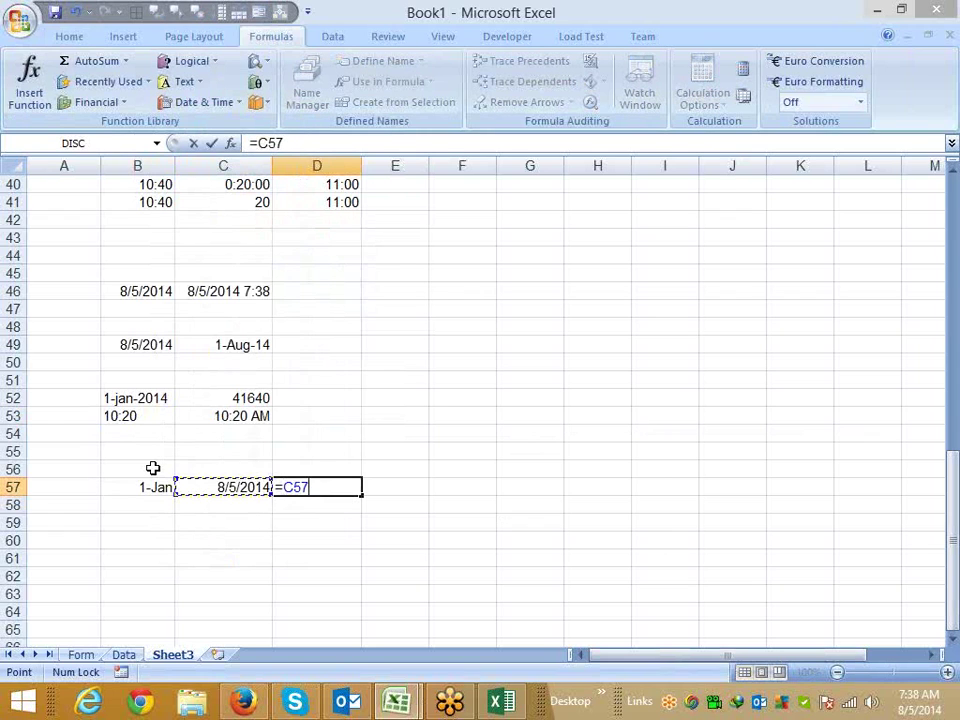
type("-")
key("Left")
key("Left")
key("Return")
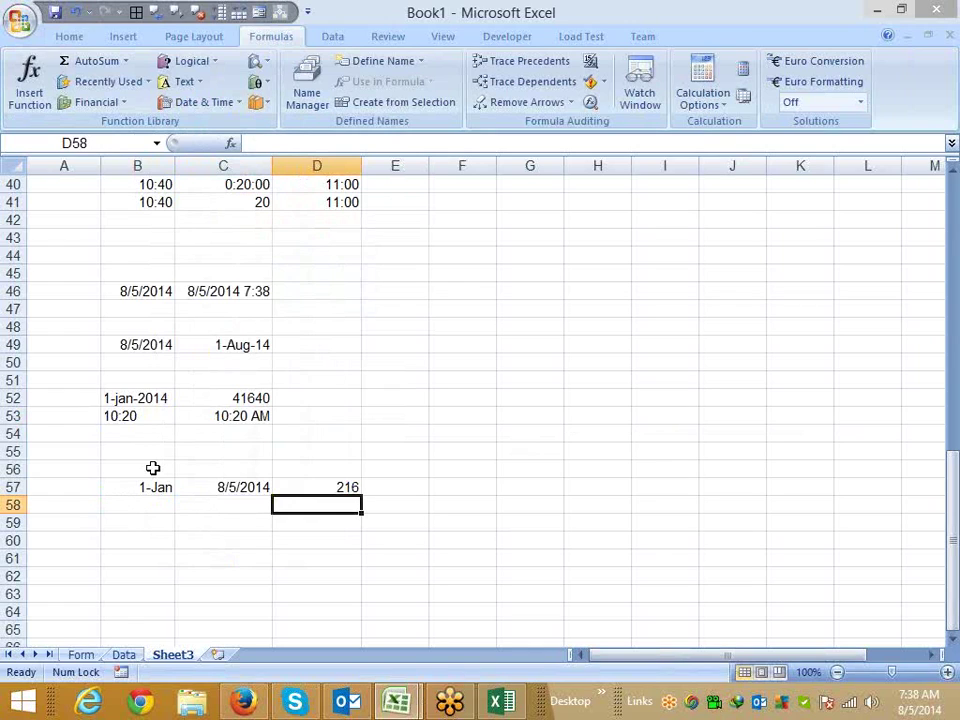
- Fill the dates from row 57 down into B58:C58
key("Left")
key("Left")
key("shift+Right")
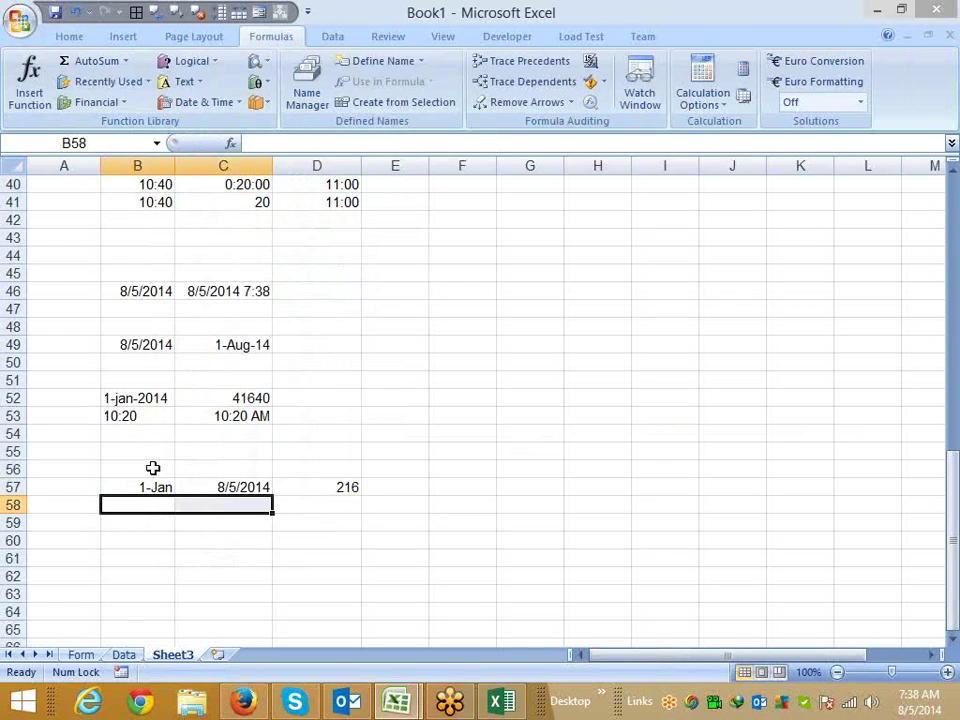
key("ctrl+d")
- Enter =DAYS360(B58,C58) in D58, returning 214 days
key("Right")
key("Right")
type("=")
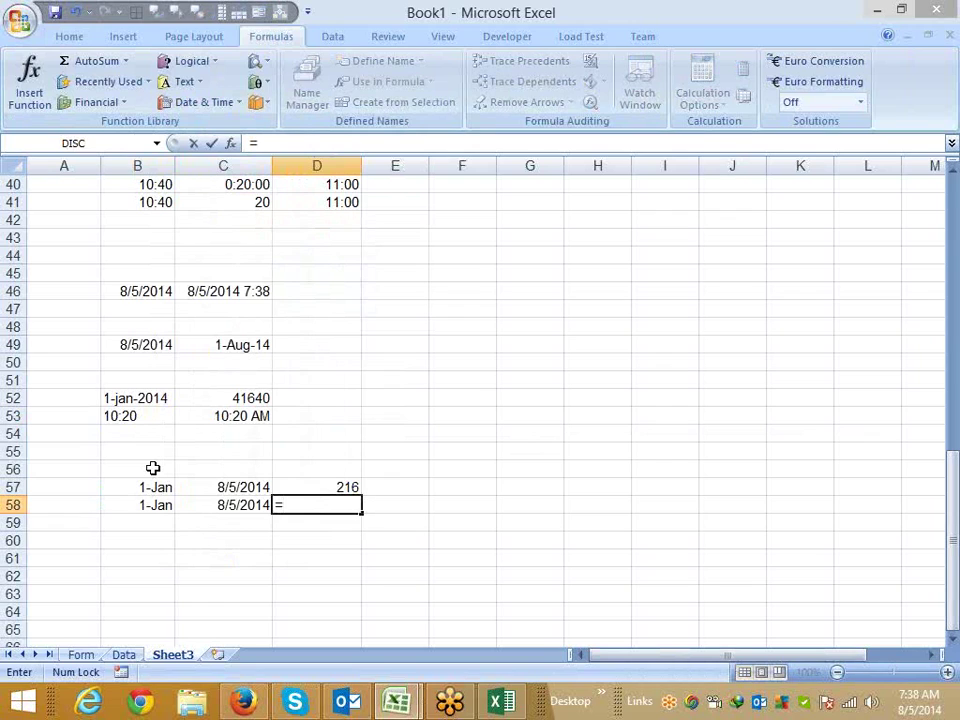
type("day")
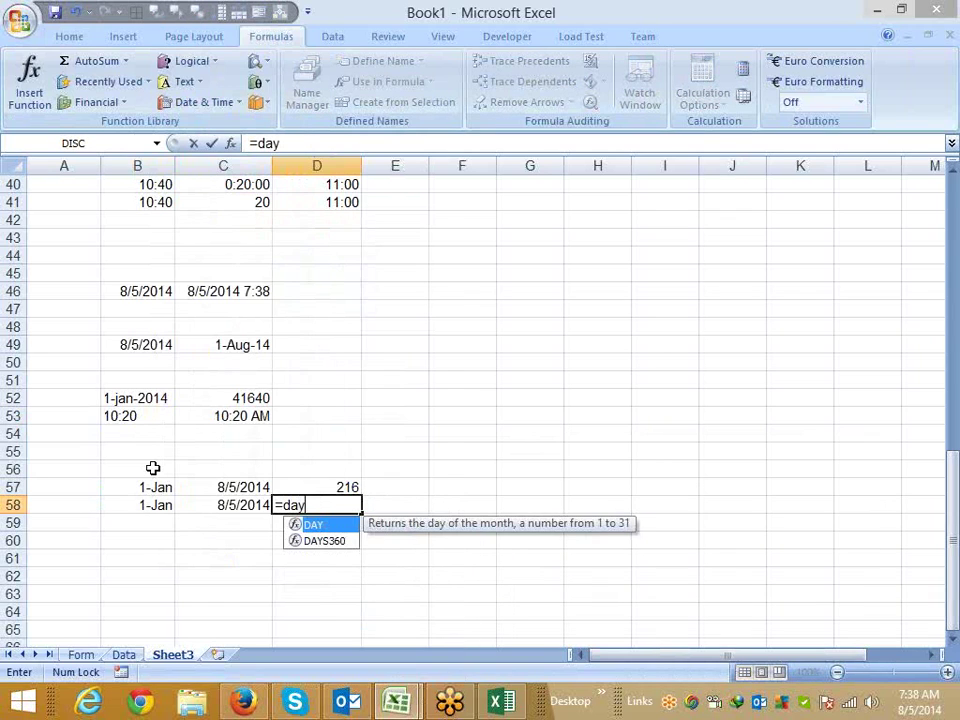
key("Down")
key("Tab")
key("Left")
key("Left")
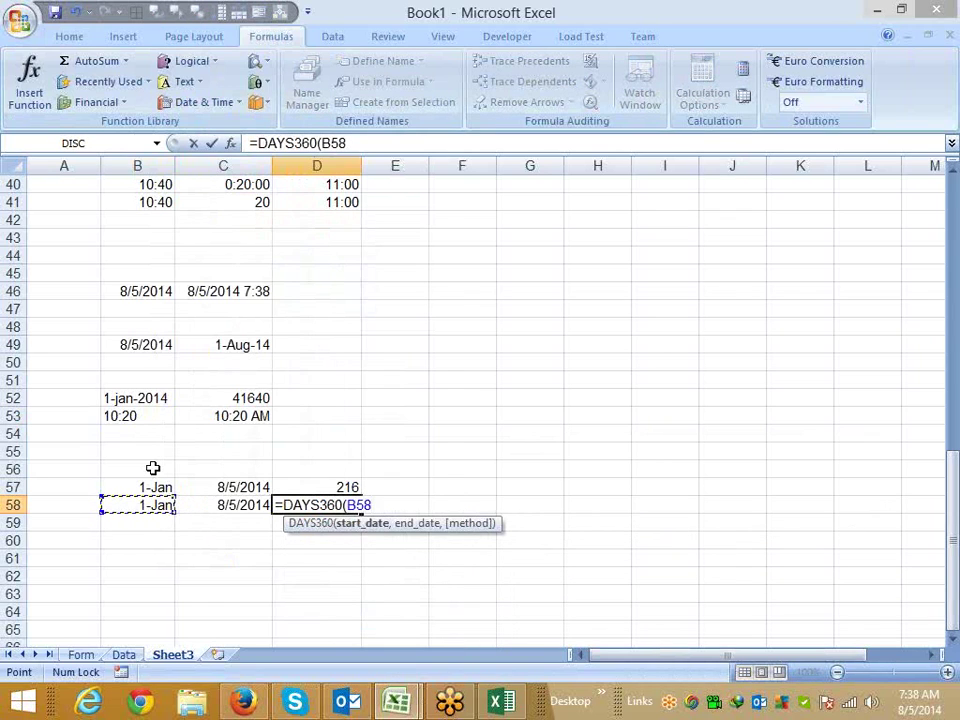
type(",")
key("Left")
key("Return")
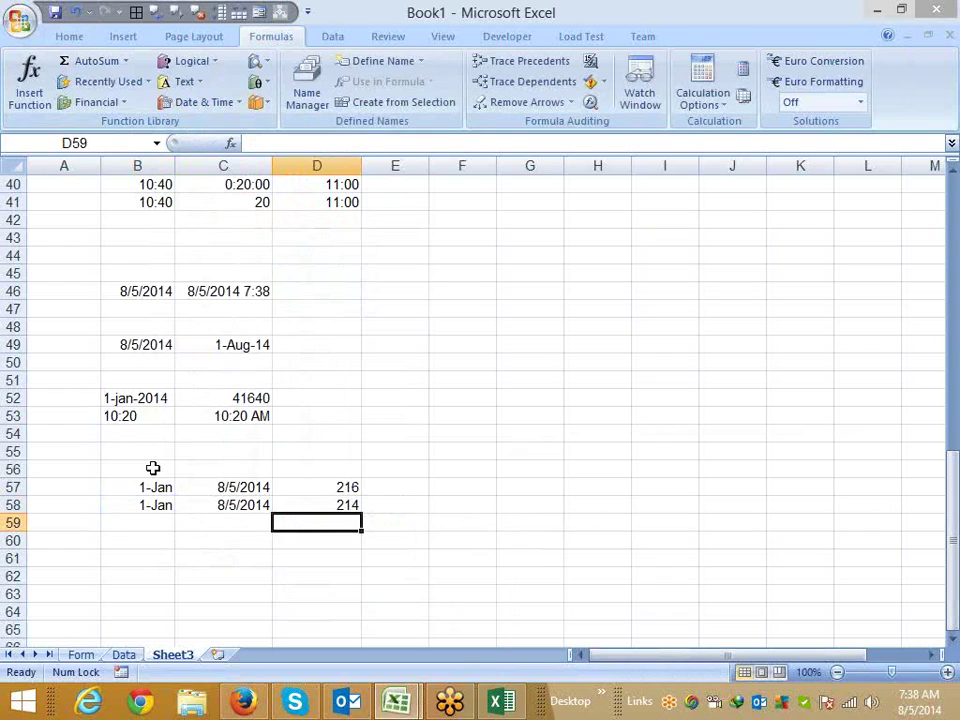
key("Up")
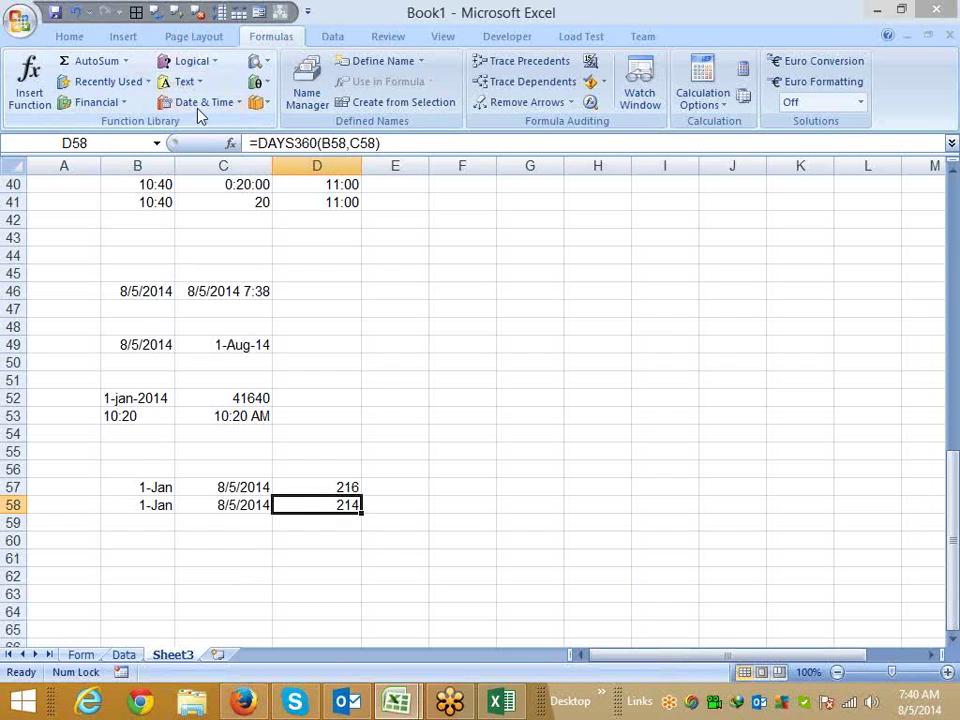
- Open and close the Date & Time function list on the Formulas tab
left_click(201, 104)
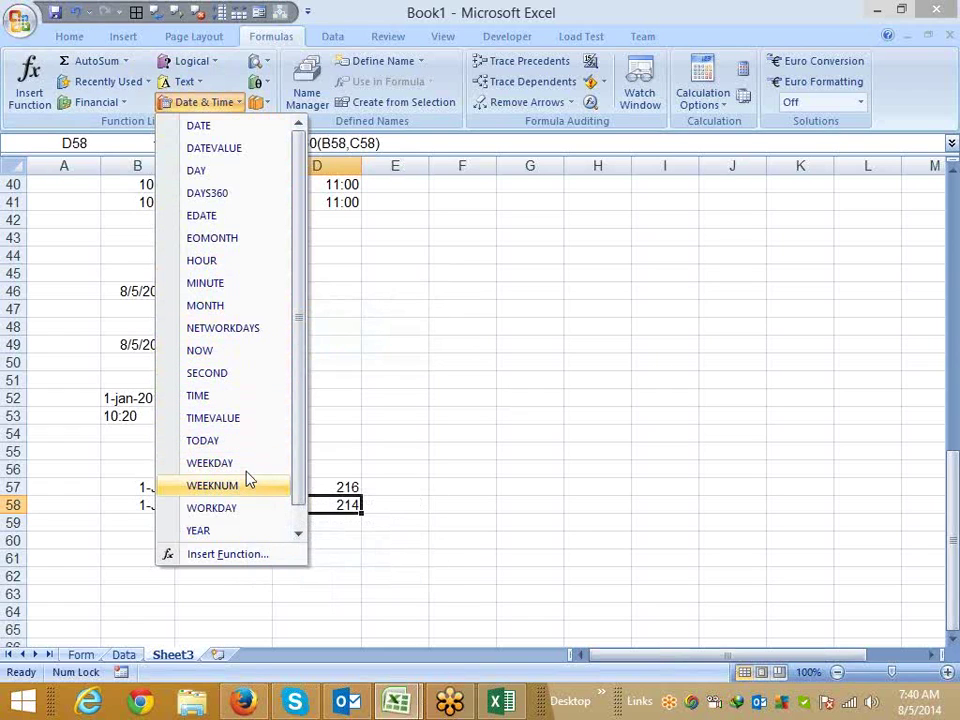
left_click(415, 517)
- Add a new worksheet and enter 1/1 in A1
left_click(216, 654)
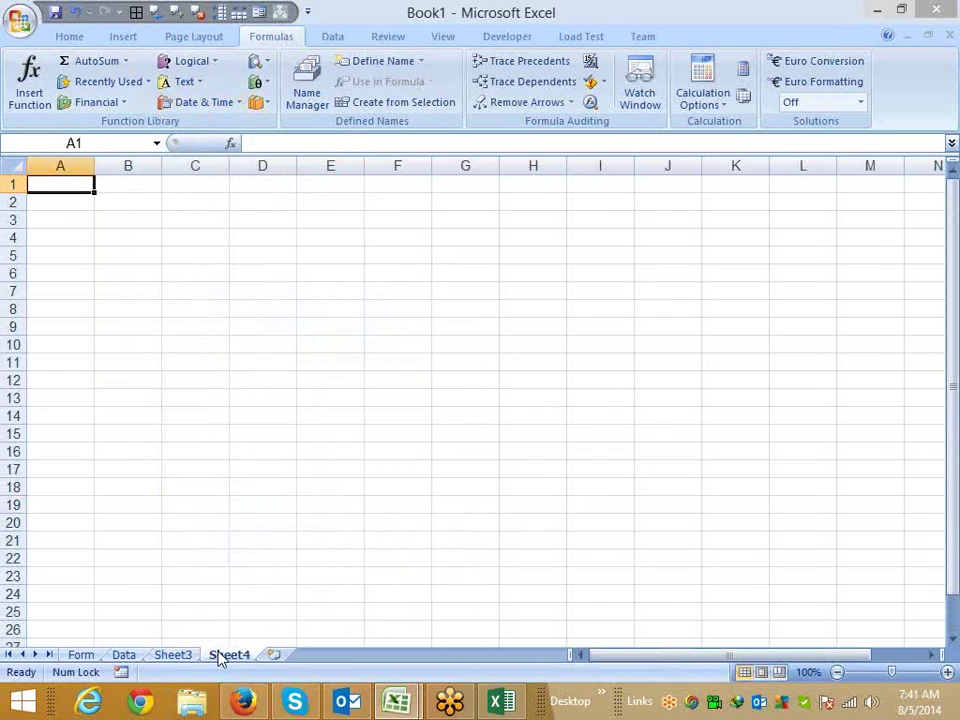
type("1/1")
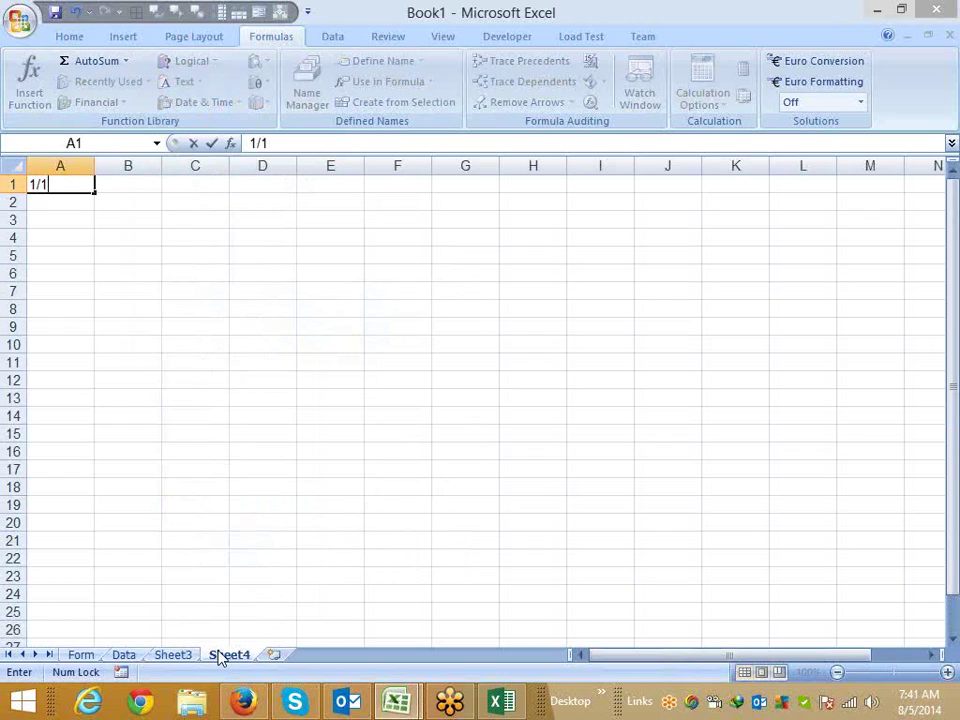
key("Return")
key("Up")
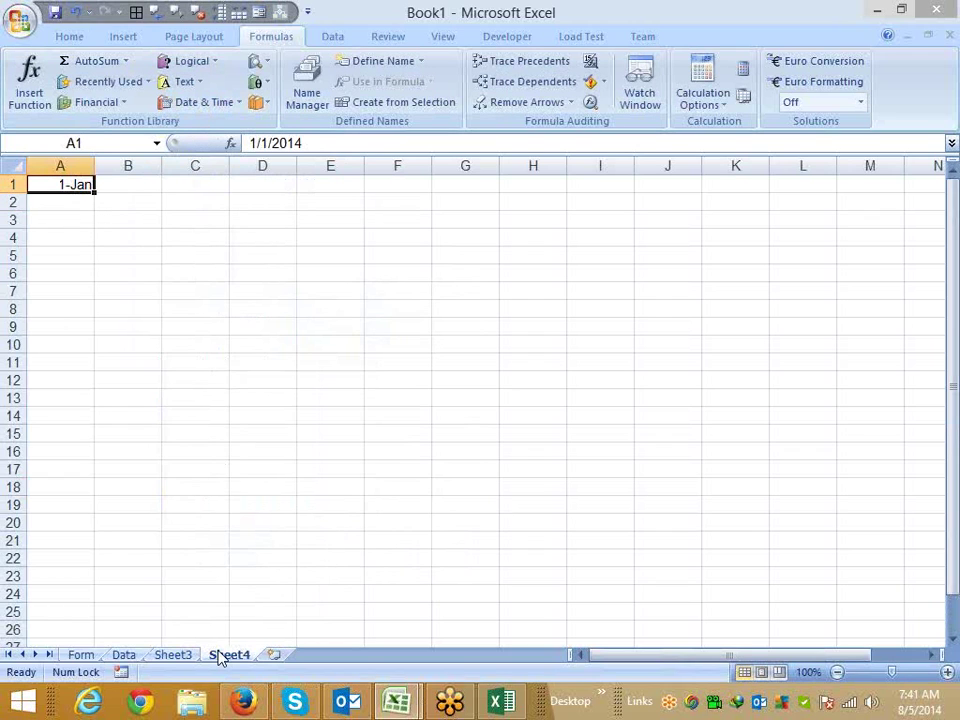
- Replace A1 with 8/1, fill dates down to 21-Aug in A21, and autofit column A
type("8/1")
key("Return")
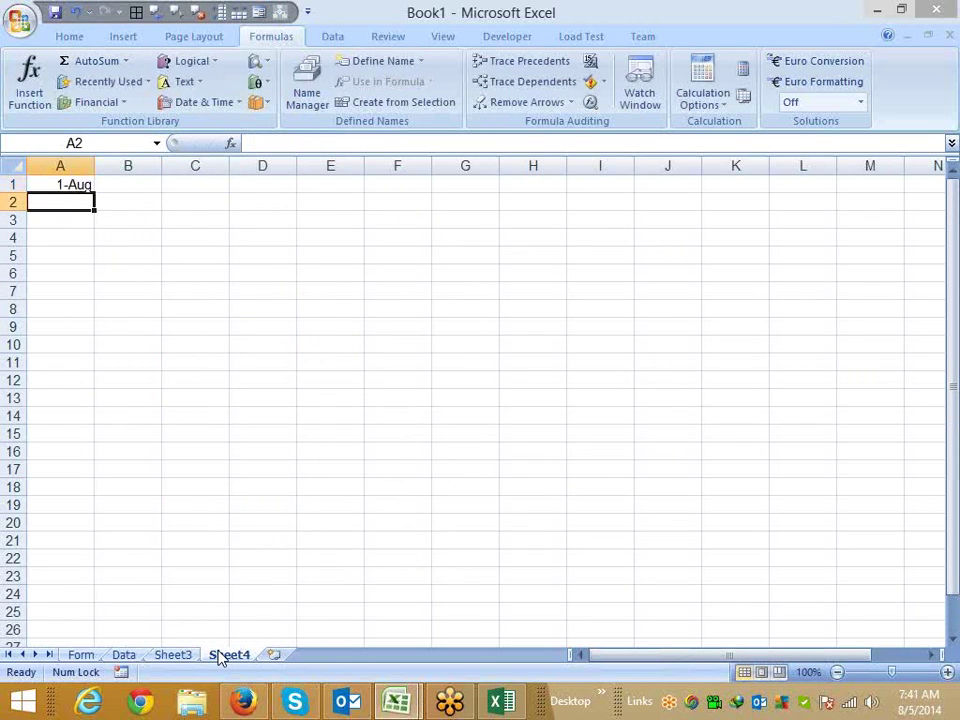
left_click(71, 183)
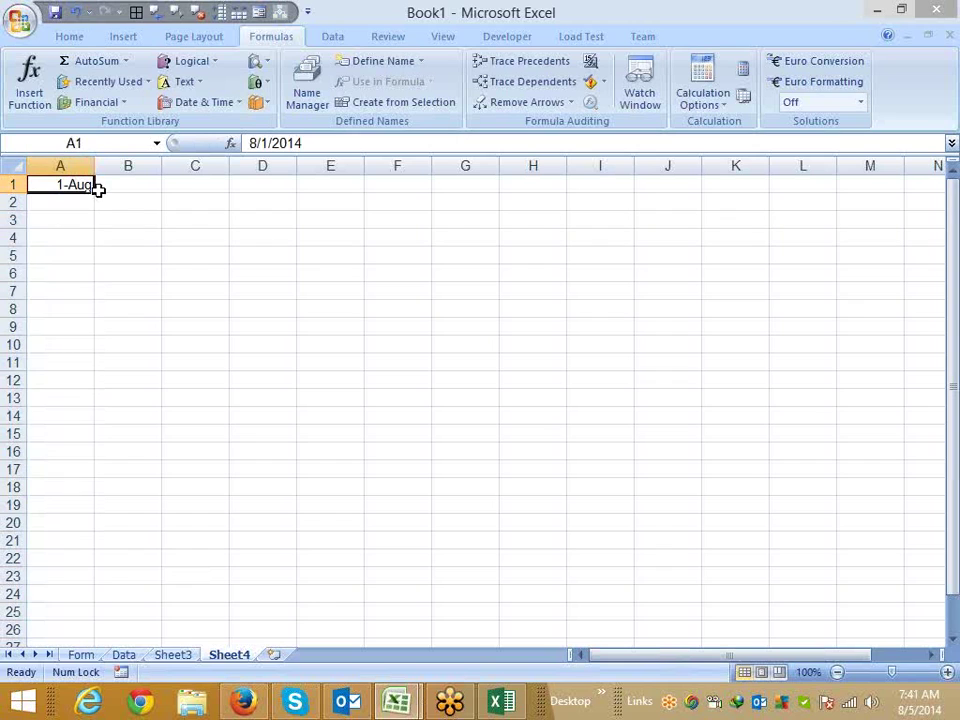
mouse_move(94, 189)
left_mouse_down()
mouse_move(67, 467)
mouse_move(70, 540)
left_mouse_up()
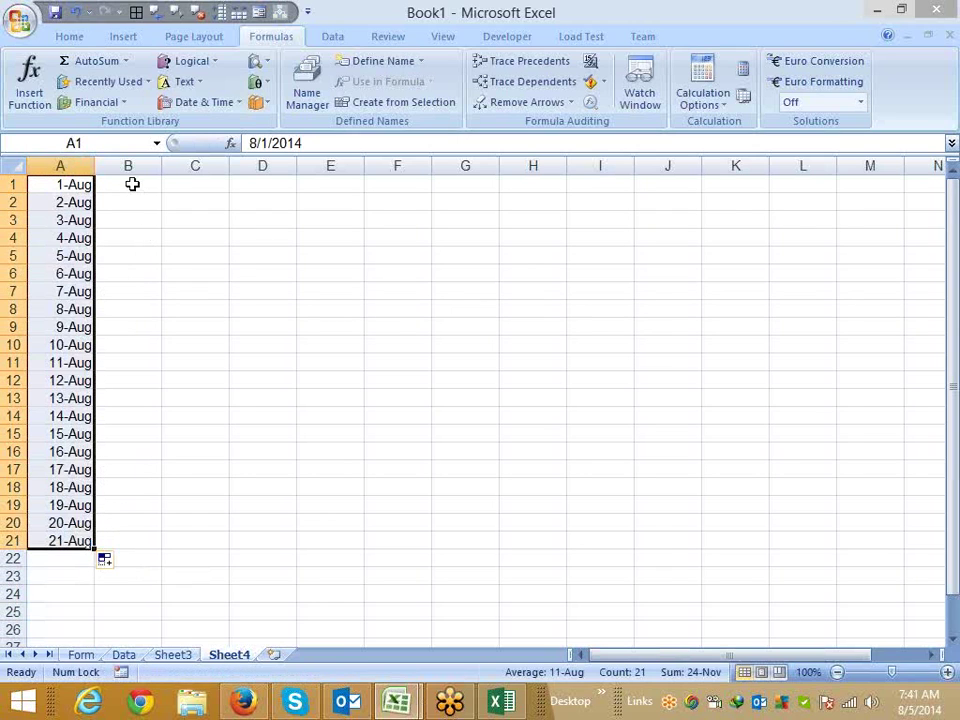
double_click(96, 166)
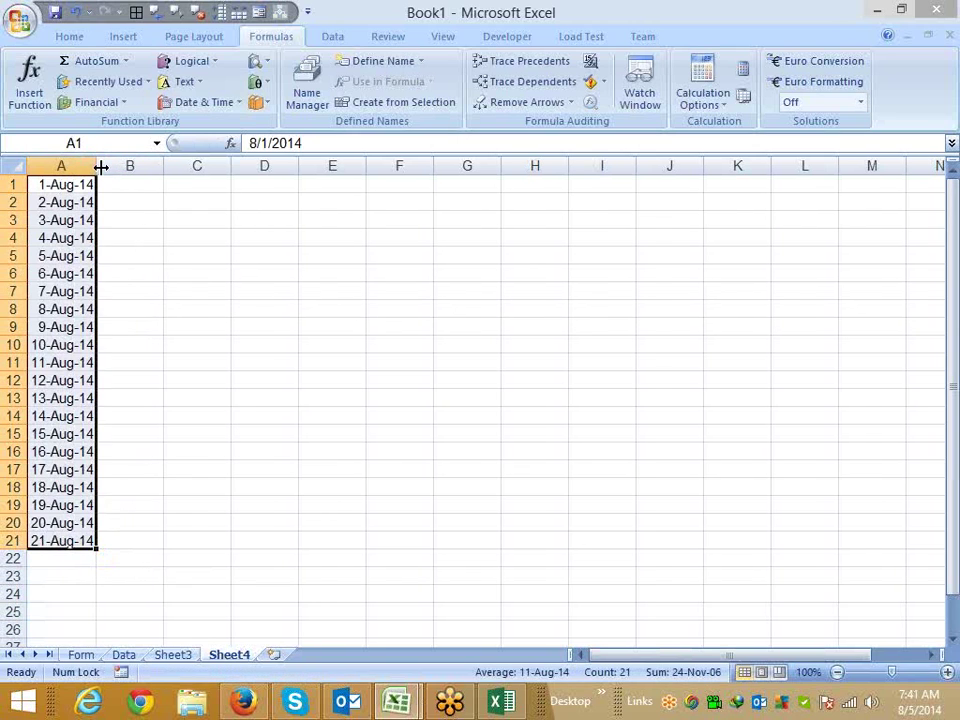
- Enter =TEXT(A1,"DDD") in B1 to show the weekday abbreviation
key("Right")
type("=")
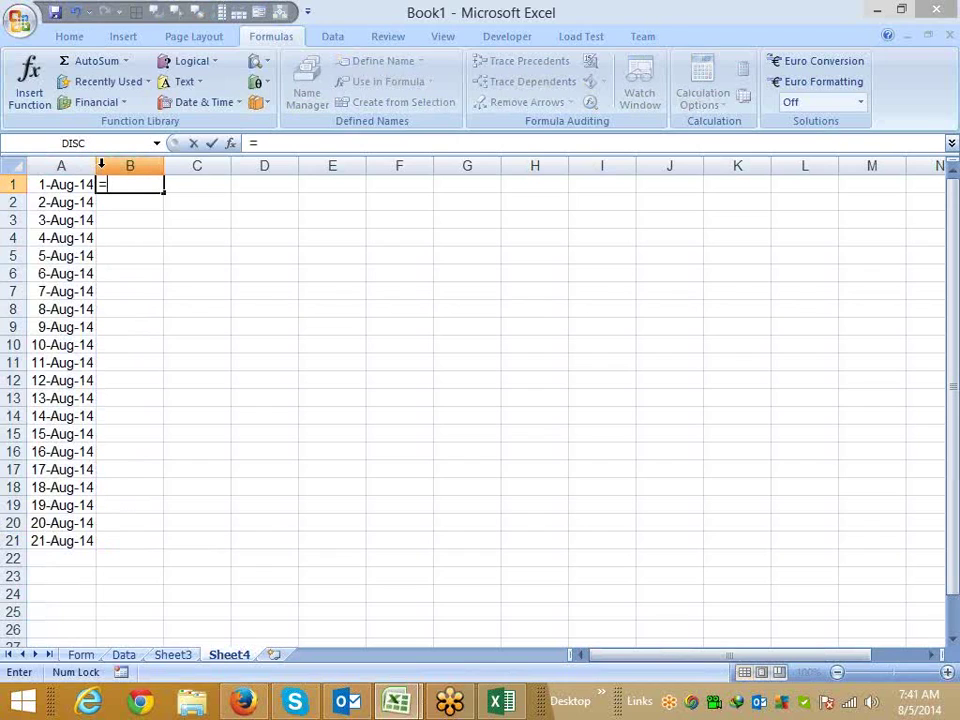
type("te")
key("Tab")
key("Left")
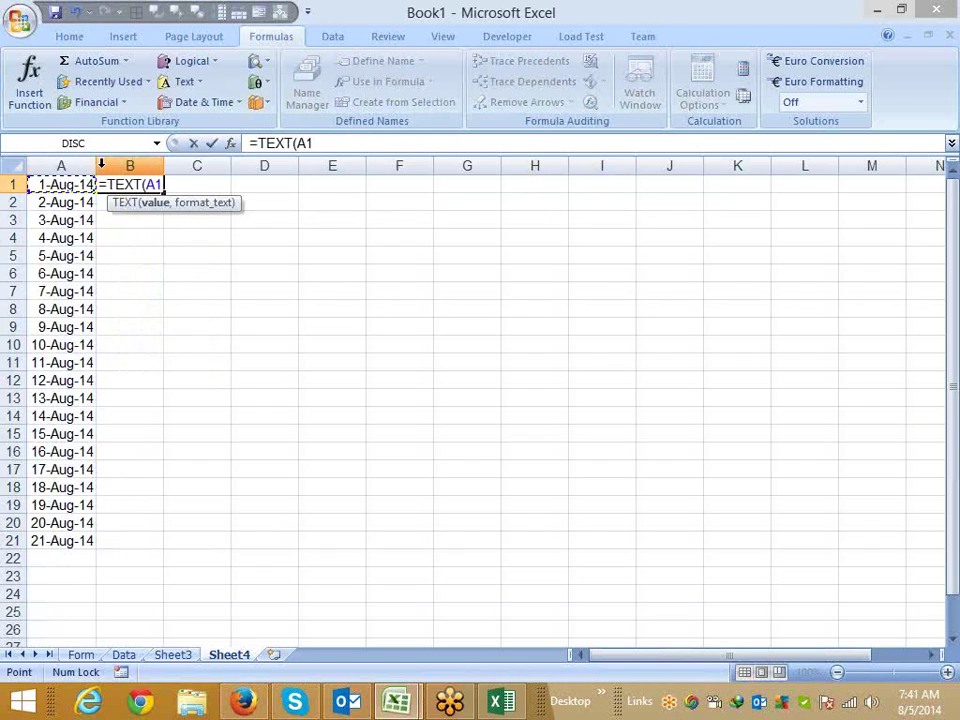
type(",\"")
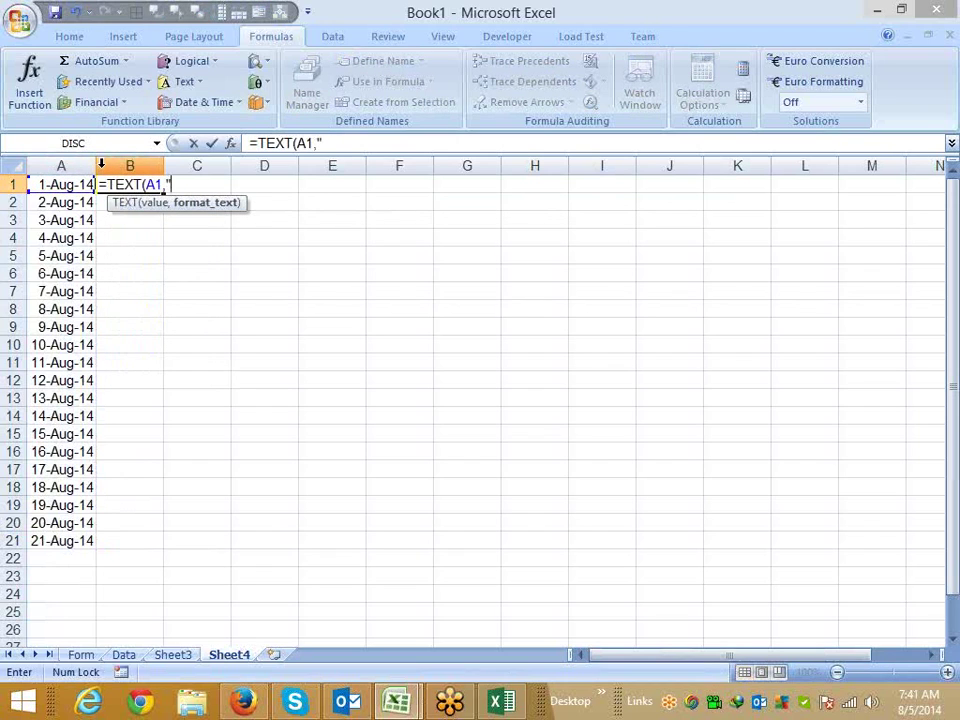
type("DDD\"")
key("Return")
- Fill the weekday formula down through B1:B21
key("Left")
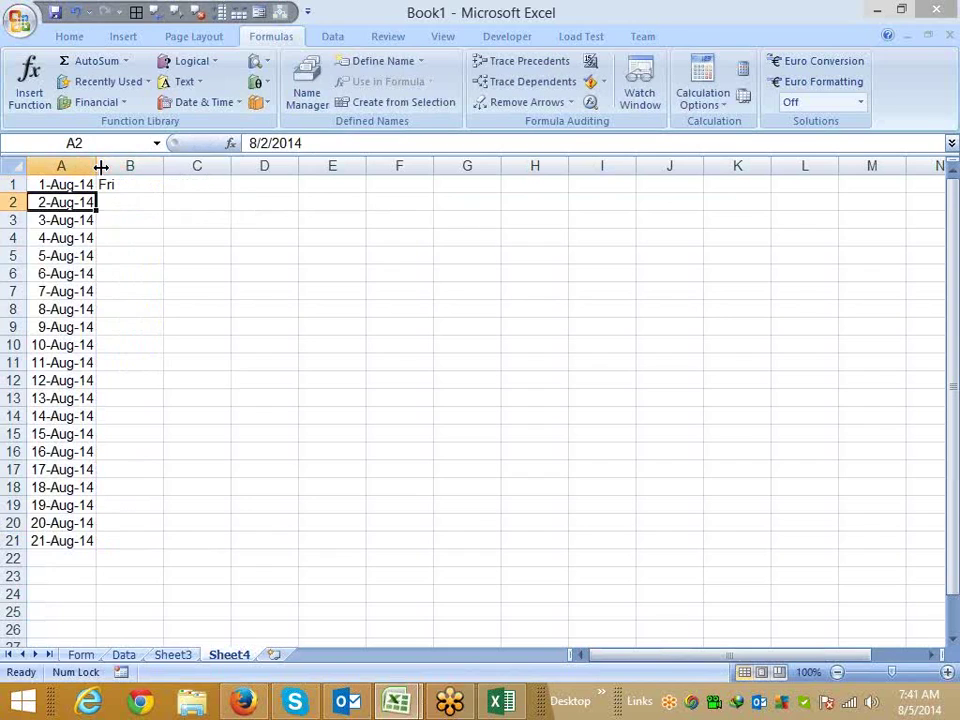
key("ctrl+Down")
key("Right")
key("ctrl+shift+Up")
key("ctrl+d")
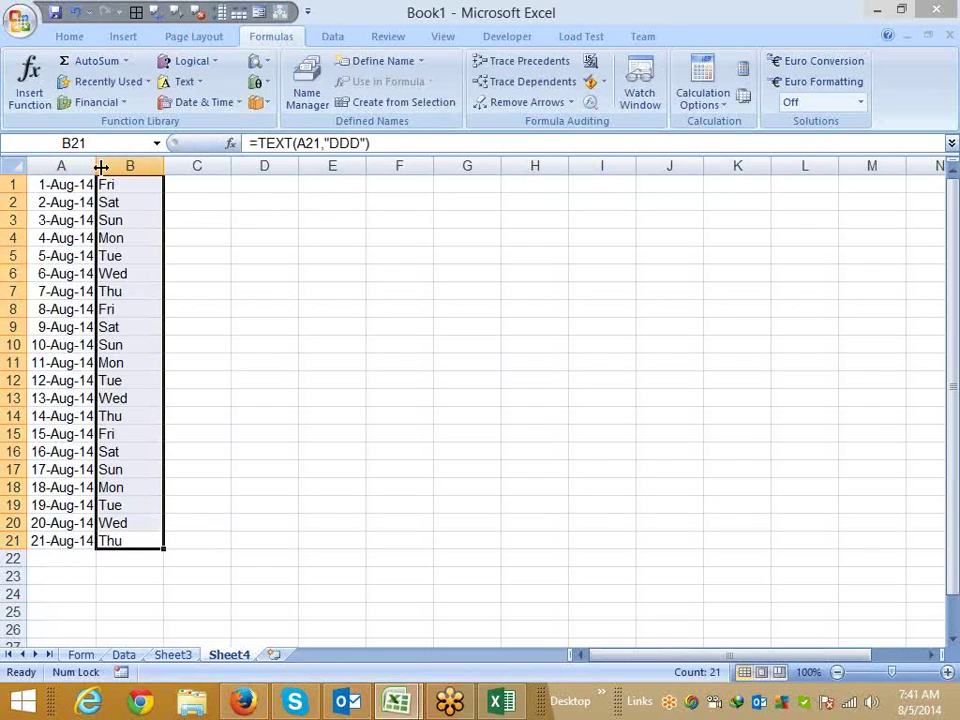
key("ctrl+Up")
- Enter test values 5, 6, 7 and 1 in C1:C4 and select them
key("Right")
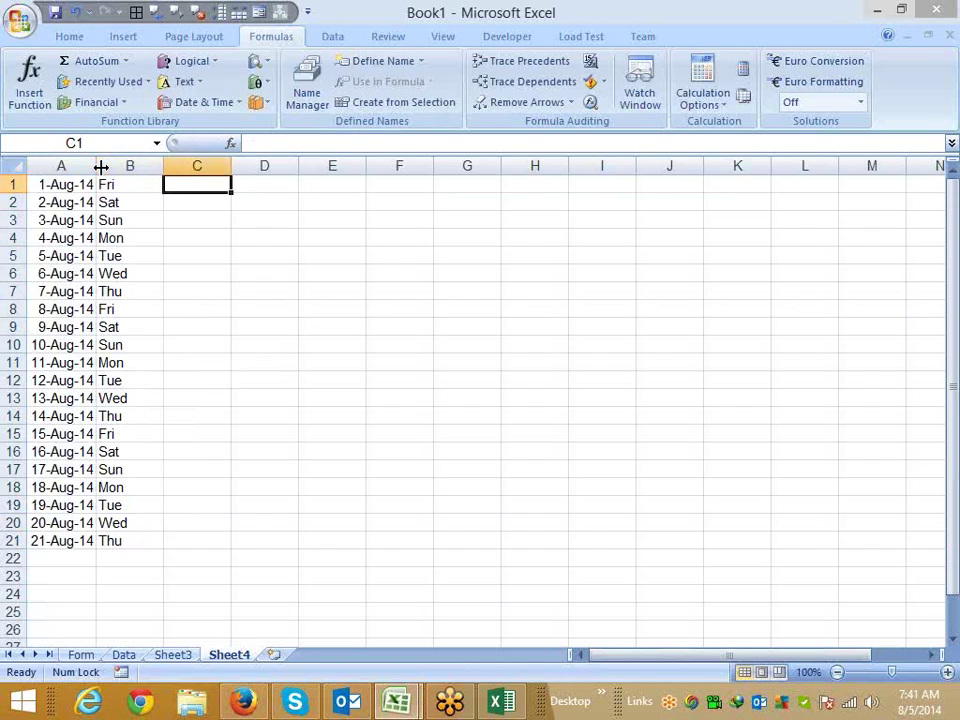
type("5")
key("Return")
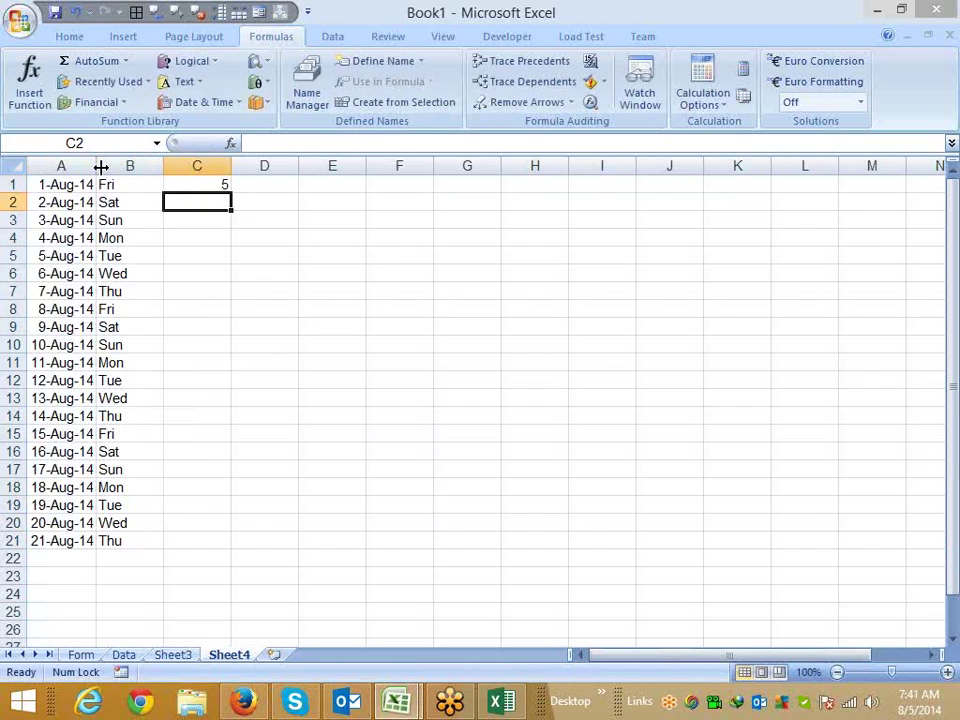
type("6")
key("Return")
type("7")
key("Return")
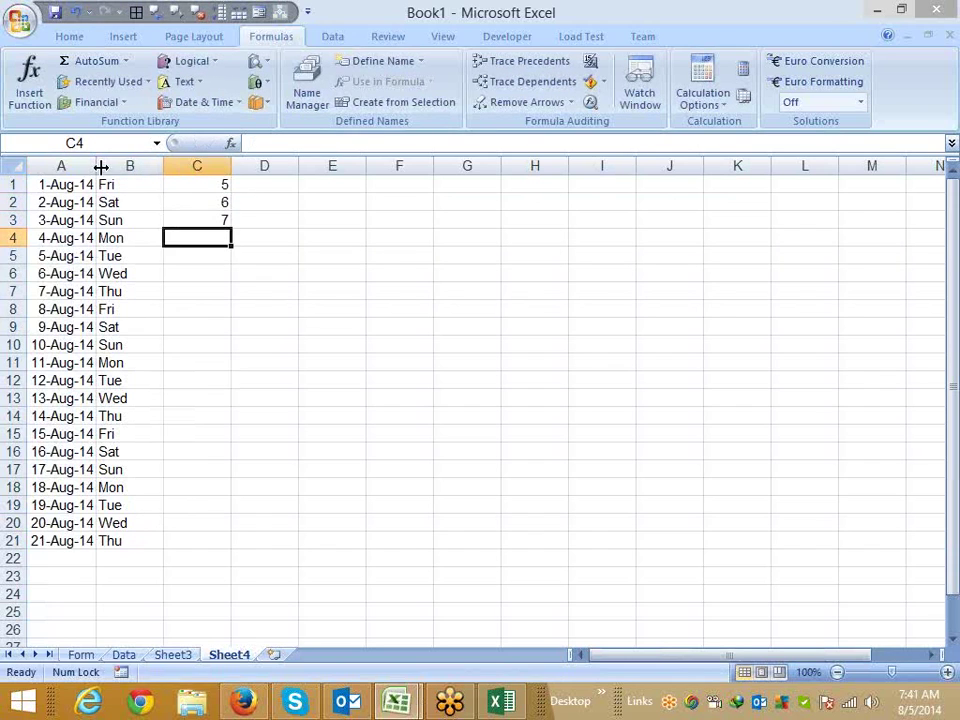
type("1")
key("Return")
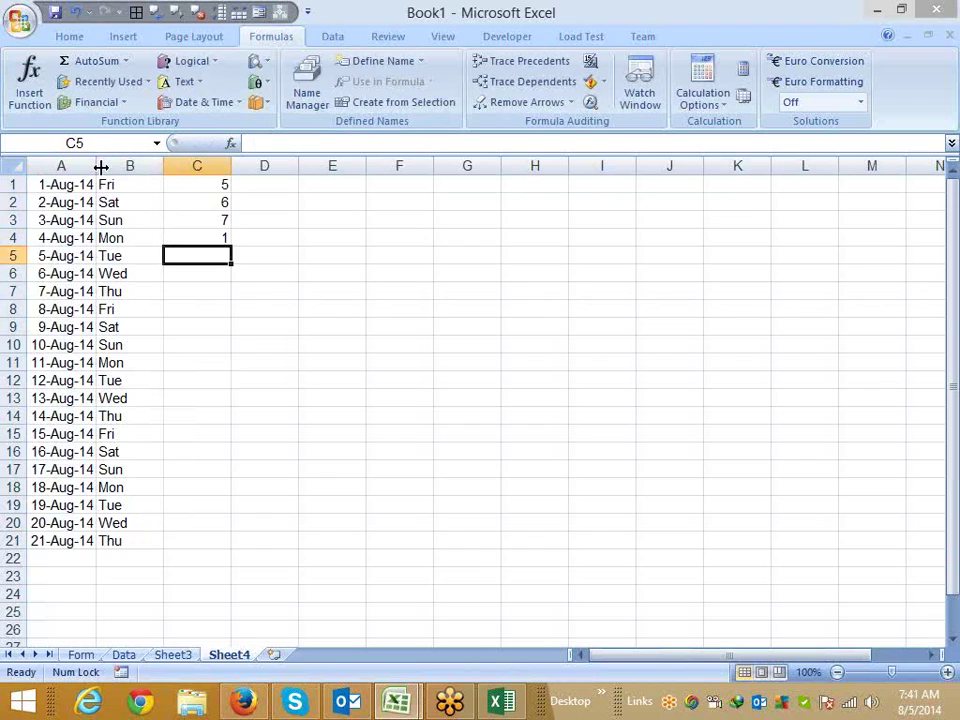
key("Up")
key("Up")
key("Up")
key("Up")
key("shift+Down")
key("shift+Down")
key("shift+Down")
- Clear the sample numbers from C1:C4, then enter =WEEKDAY(A1,1) in C1, returning 6 for 1-Aug-14
key("Delete")
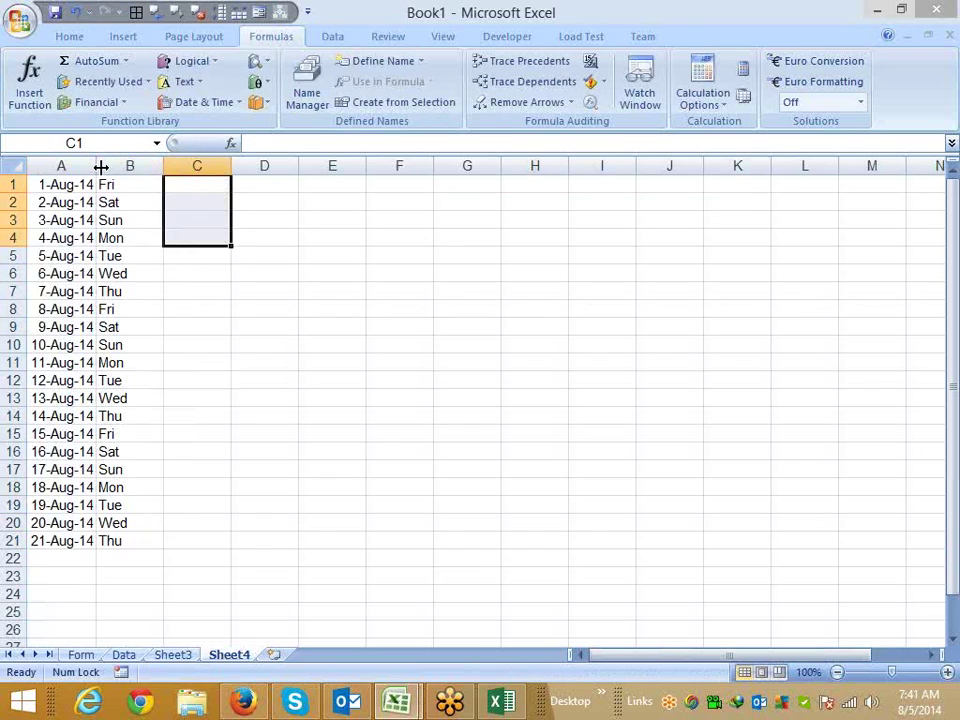
key("shift+Up")
key("shift+Up")
key("shift+Up")
type("=")
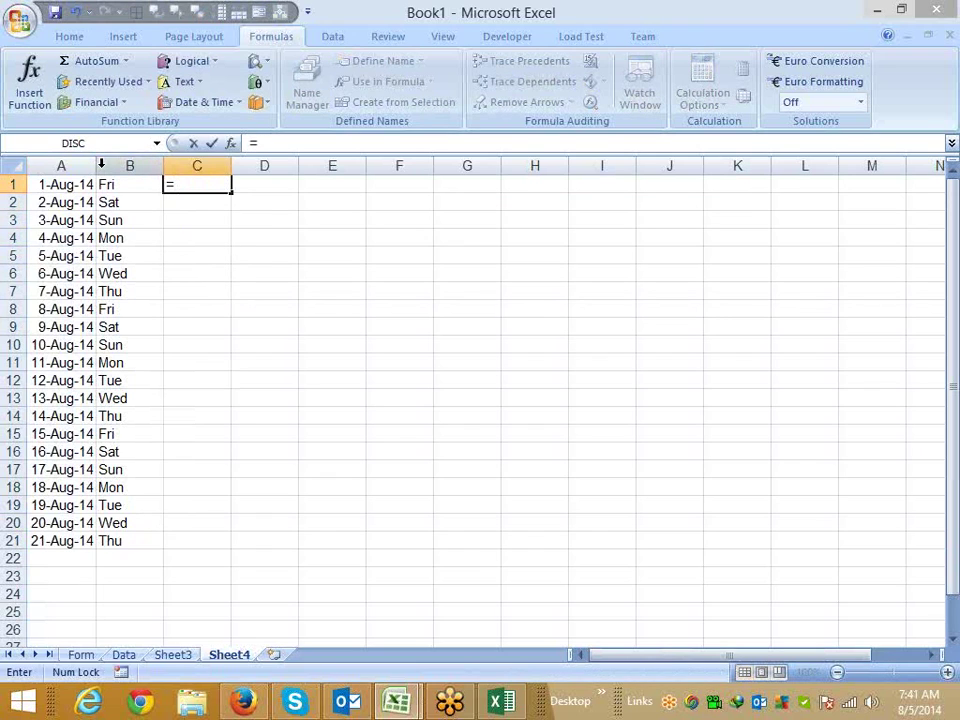
type("wo")
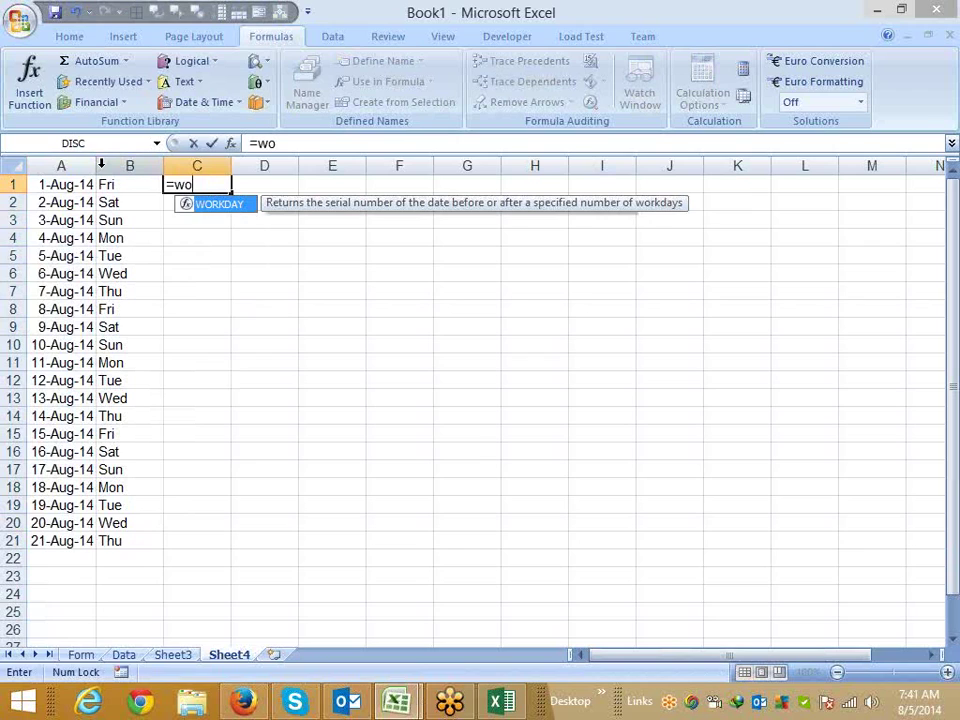
key("BackSpace")
type("e")
key("Tab")
key("Left")
key("Left")
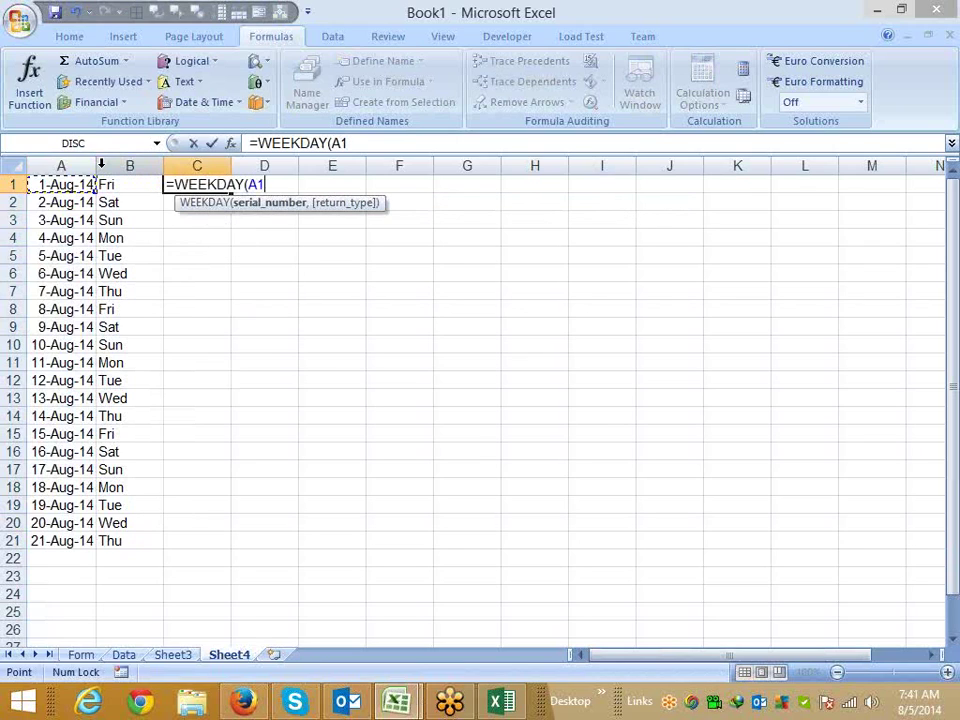
type(",")
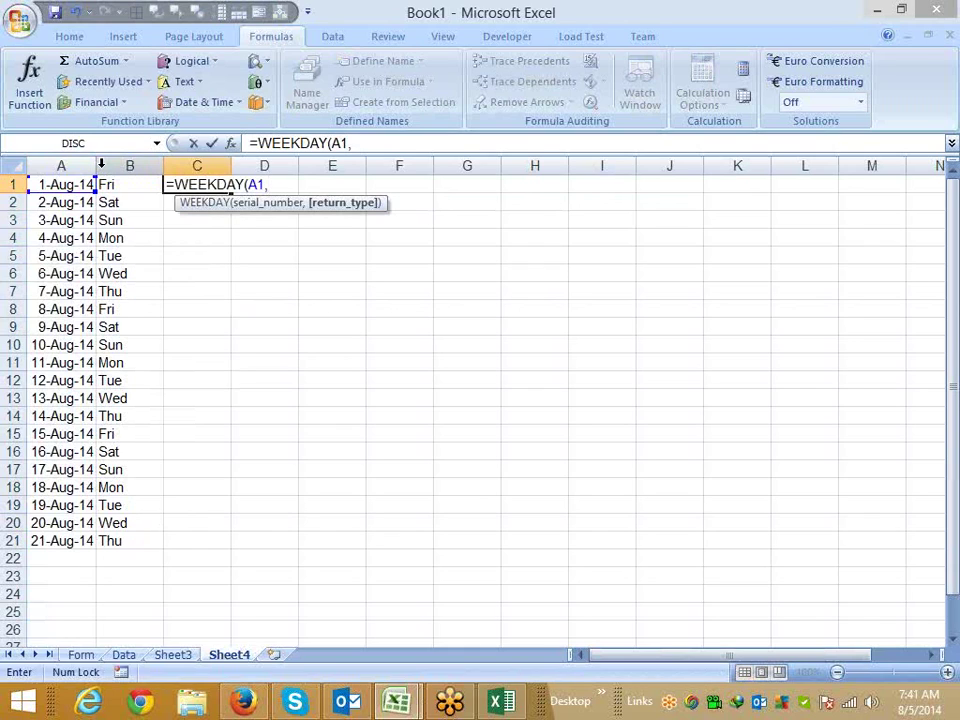
type("1")
key("Return")
key("Up")
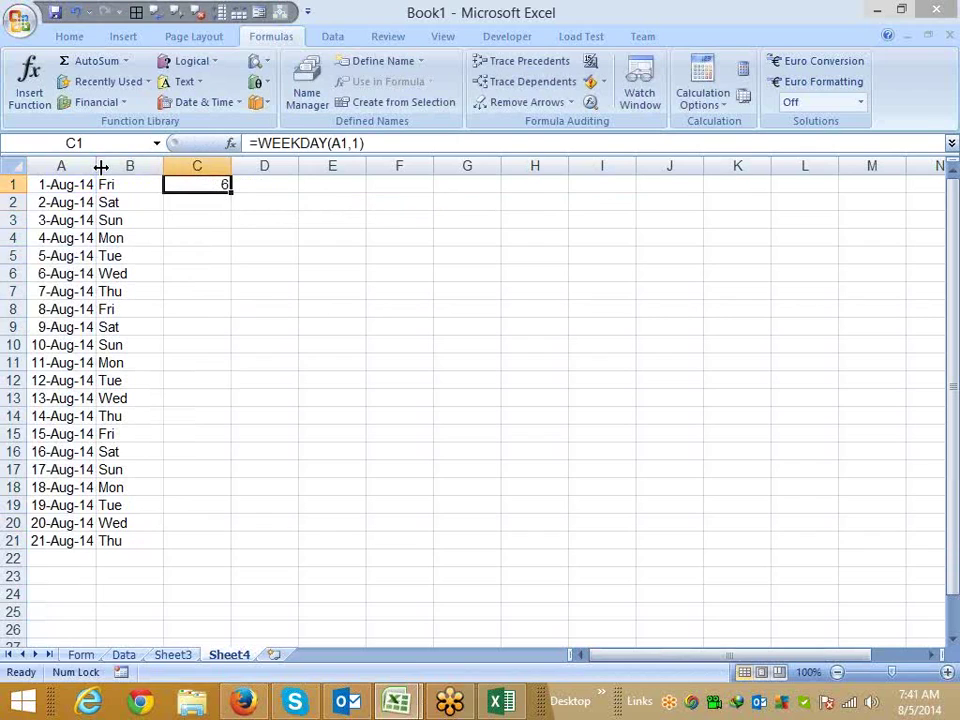
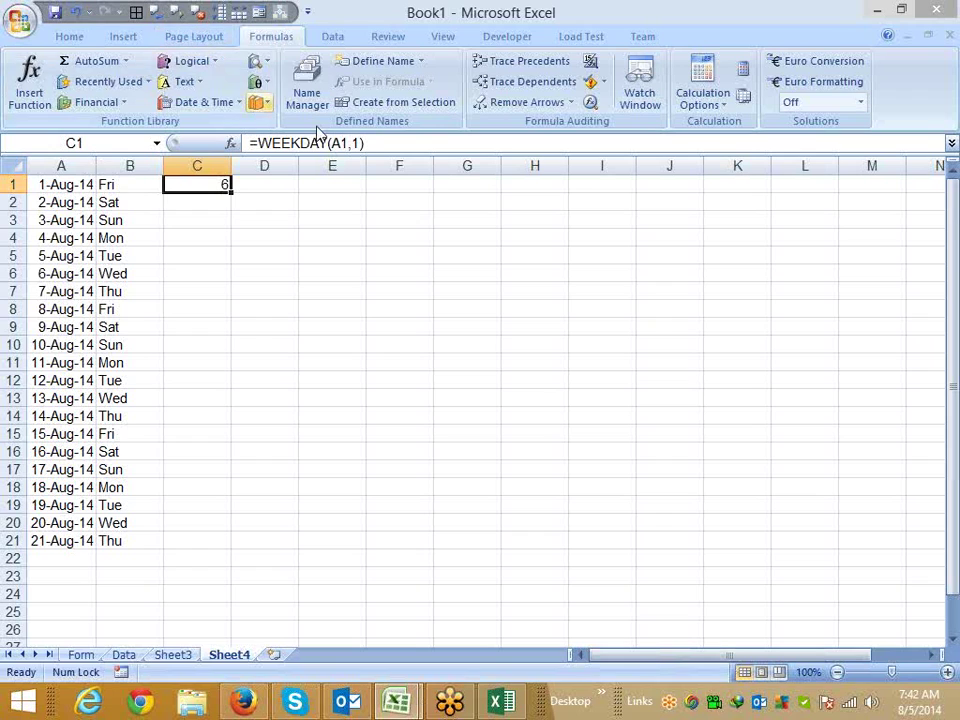
- Change C1's formula to =WEEKDAY(A1,2) so Monday counts as 1
left_click(362, 143)
left_click(362, 143)
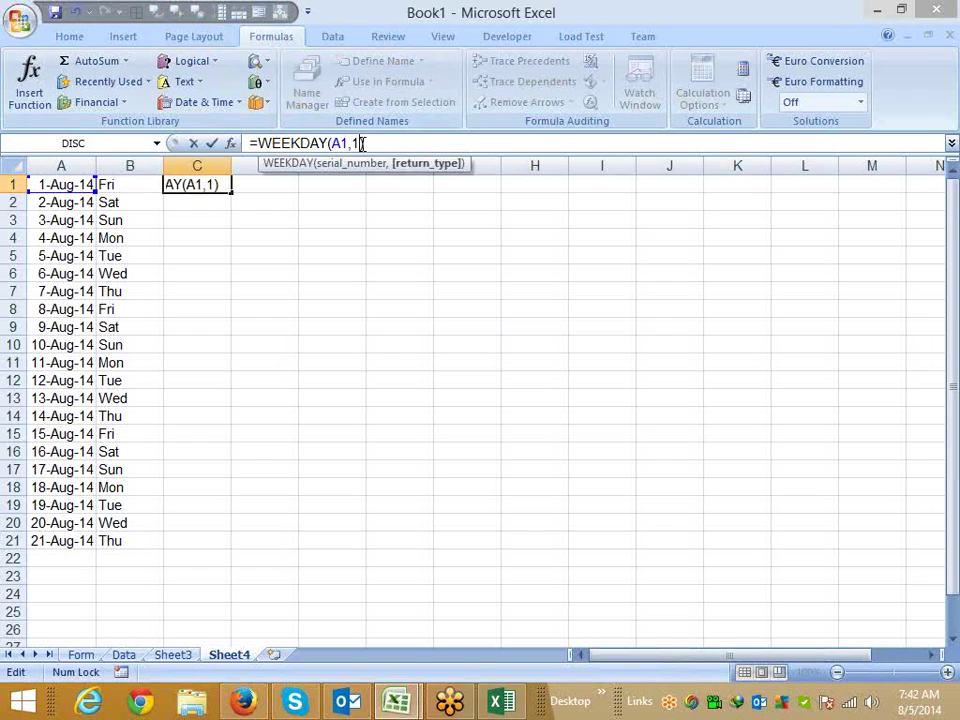
key("BackSpace")
type("2")
key("Return")
- Fill the =WEEKDAY(A1,2) formula down from C1 through C21
key("Left")
key("ctrl+Down")
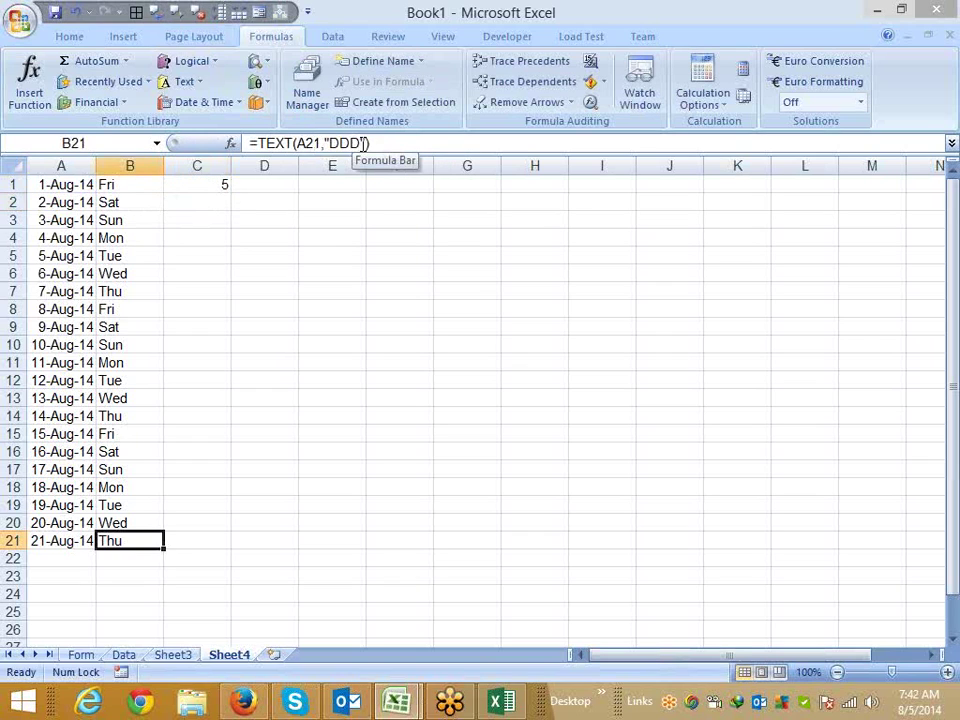
key("Right")
key("ctrl+shift+Up")
key("ctrl+d")
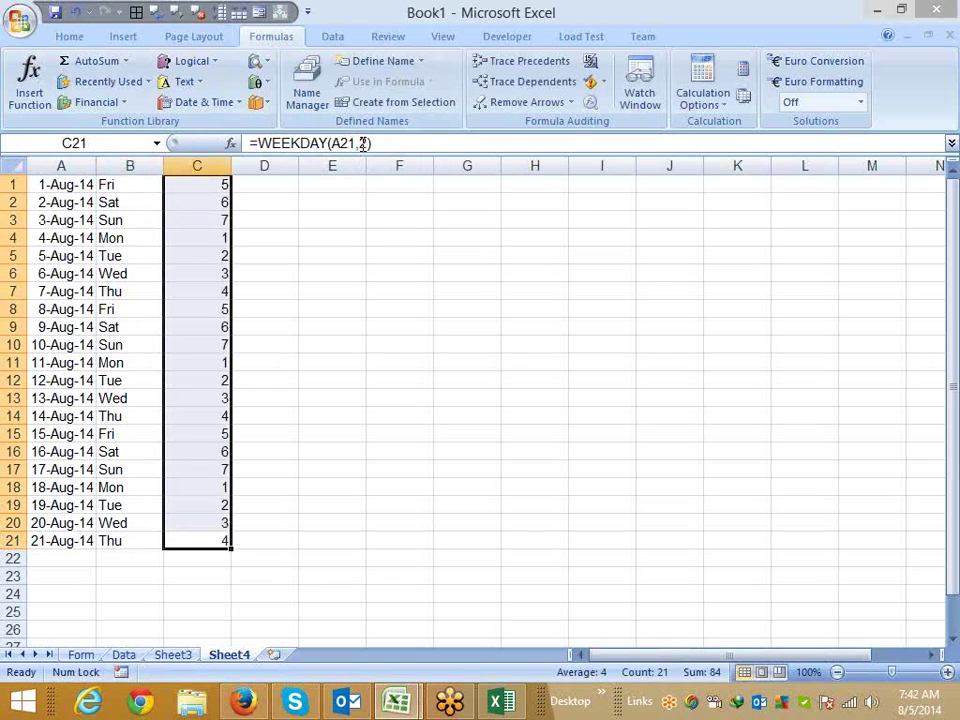
key("Up")
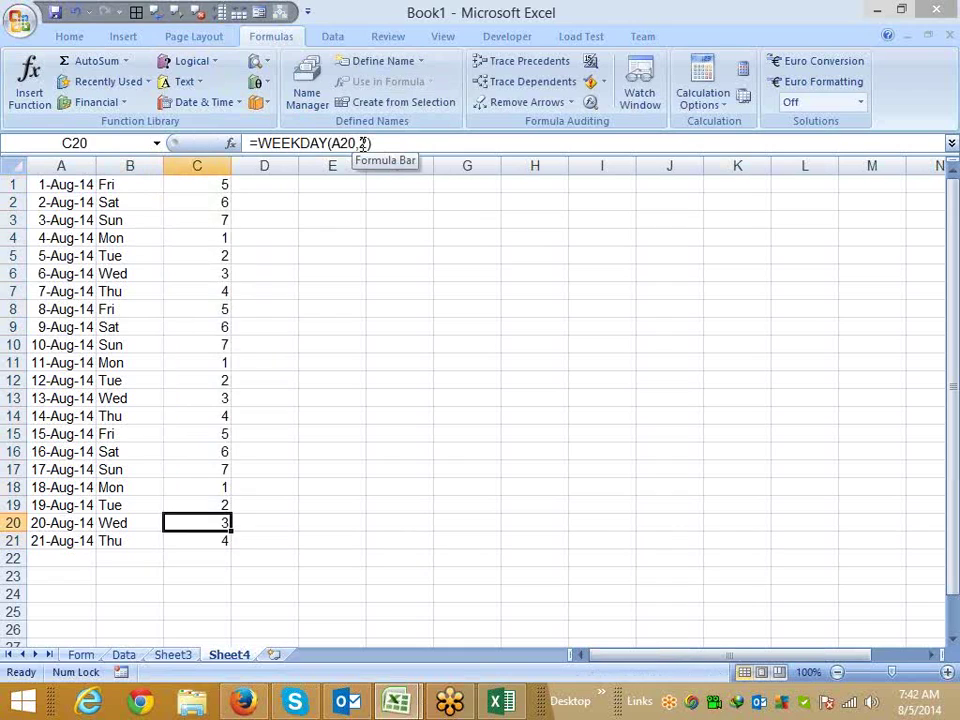
key("Up")
key("Up")
key("Up")
key("Up")
key("Up")
key("Up")
key("Up")
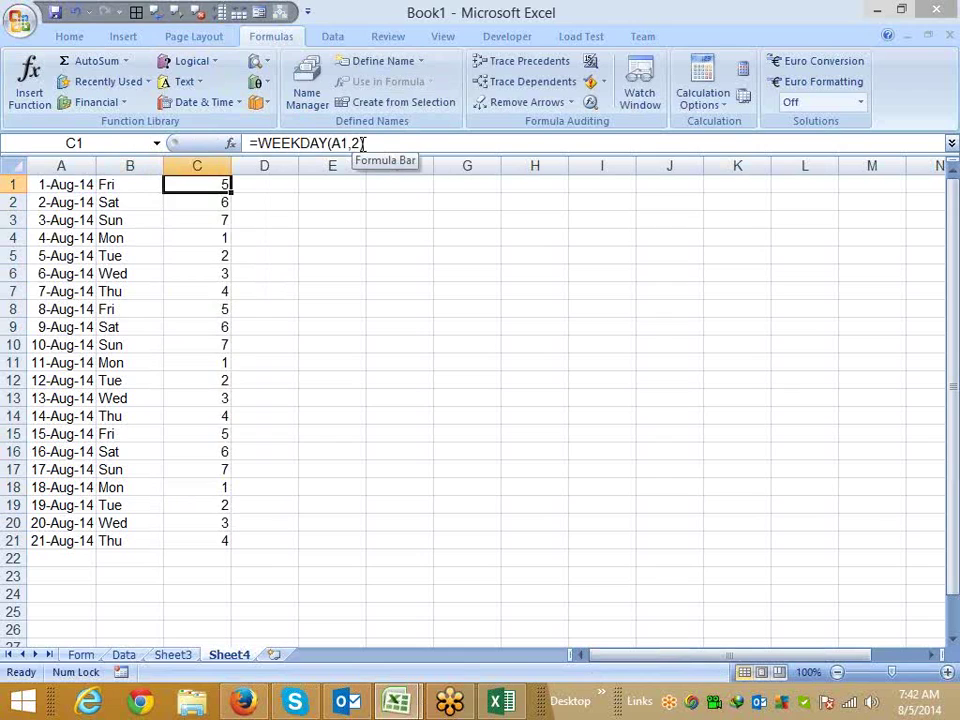
- Review the day-name and weekday formulas, then move to empty cell E3
key("Right")
key("Right")
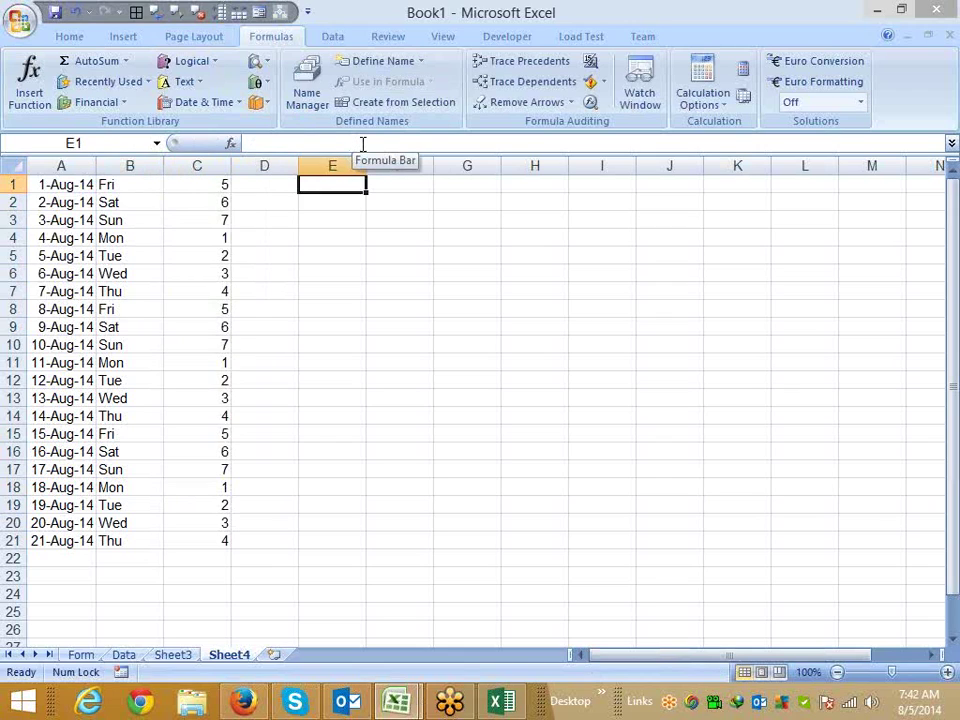
key("Left")
key("Left")
key("Left")
key("Left")
key("Right")
key("ctrl+Down")
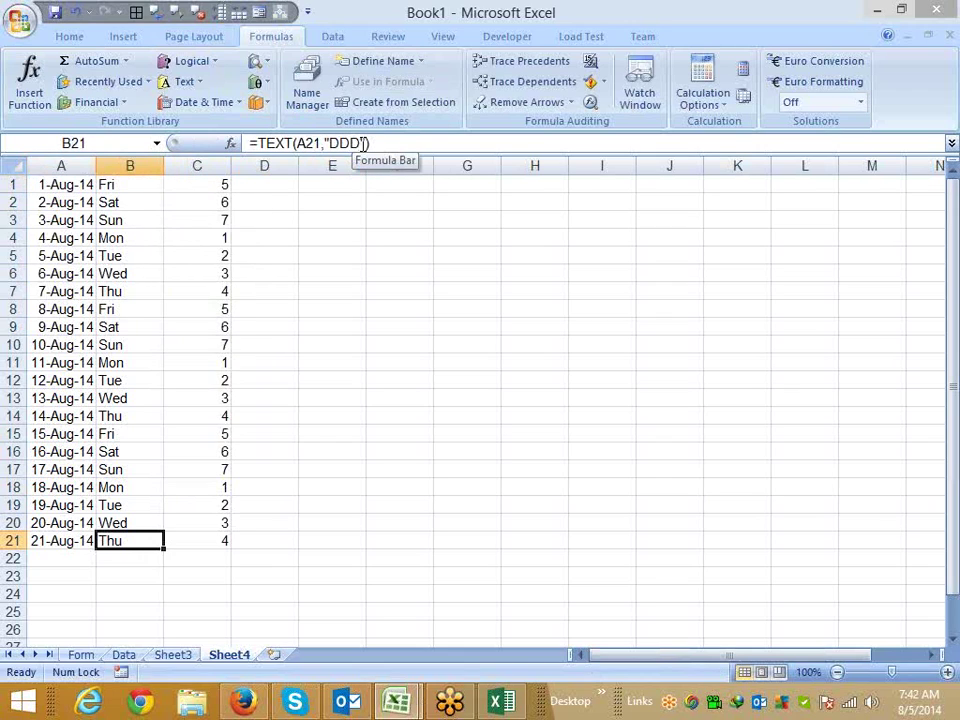
key("Right")
key("ctrl+Up")
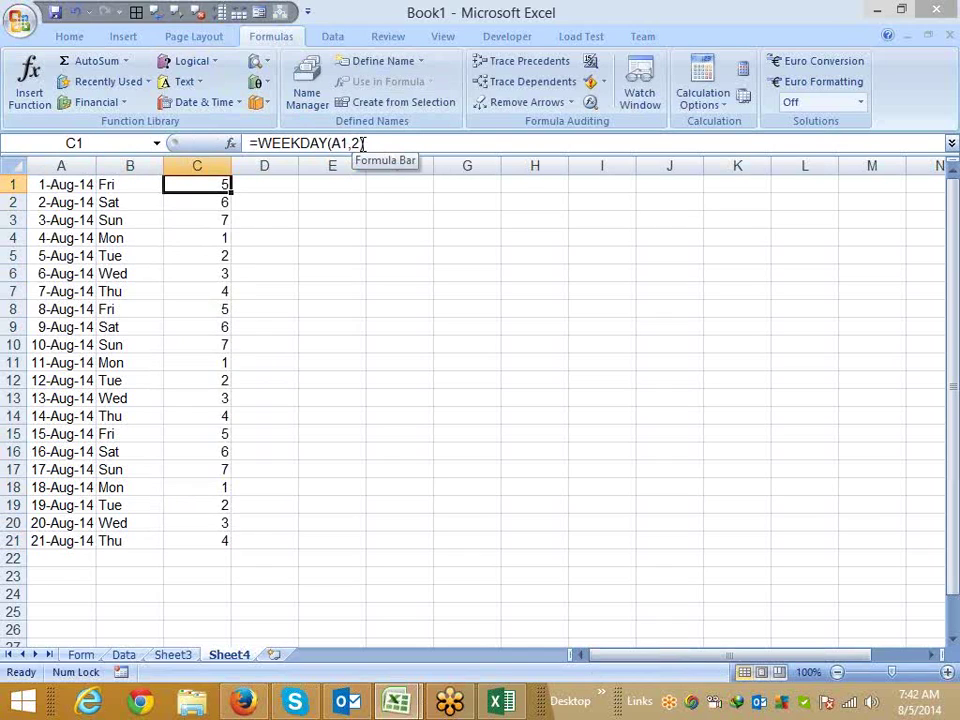
key("Right")
key("Right")
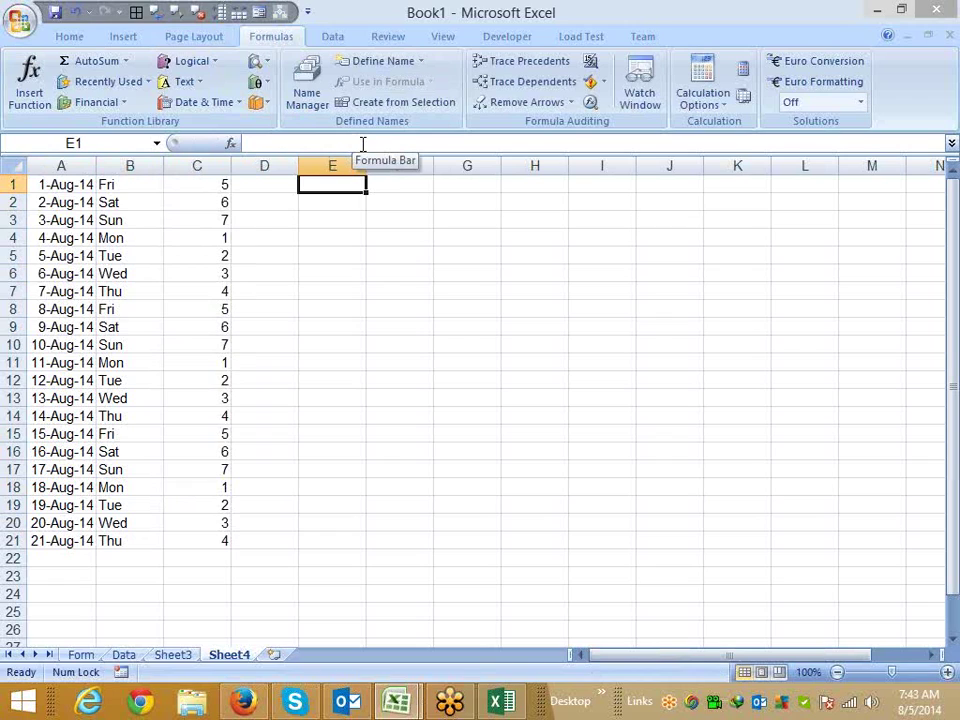
key("Left")
key("Left")
key("Left")
key("Left")
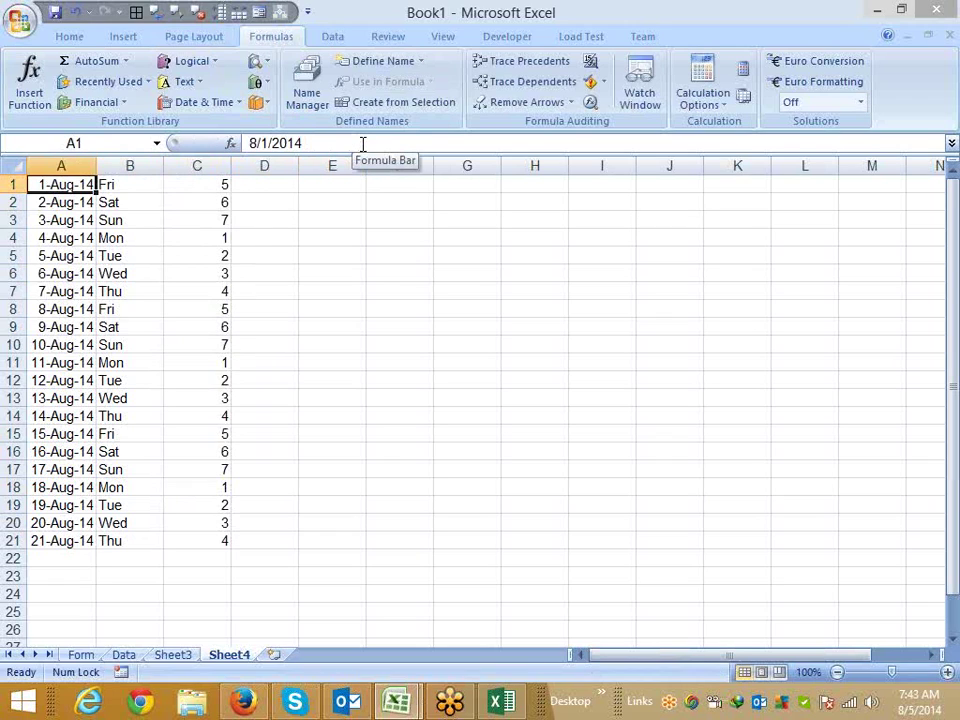
key("Right")
key("Right")
key("Right")
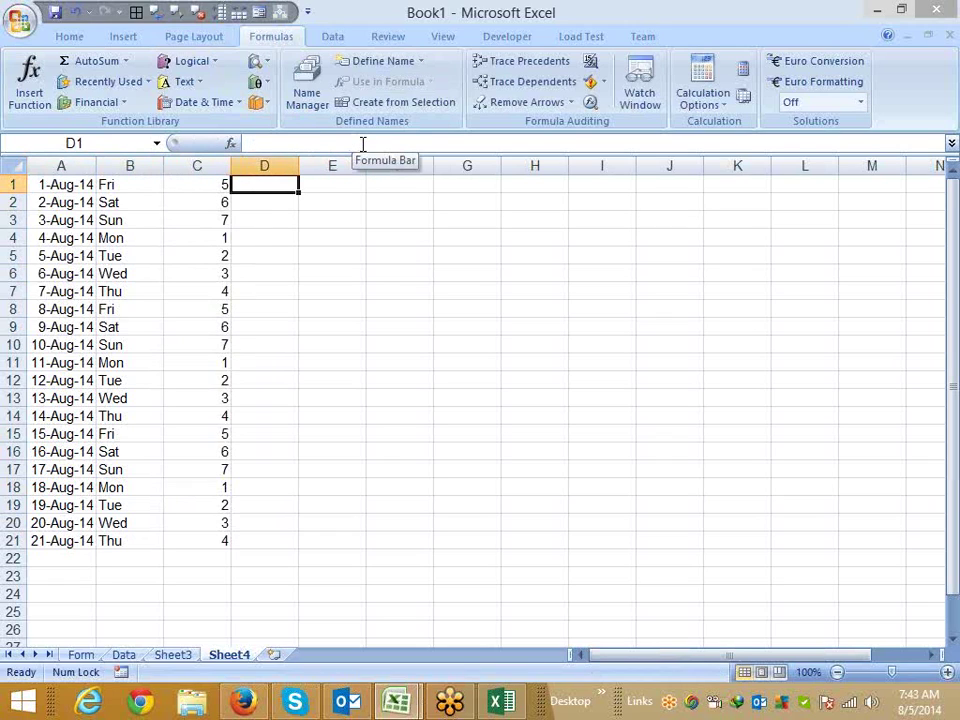
key("Left")
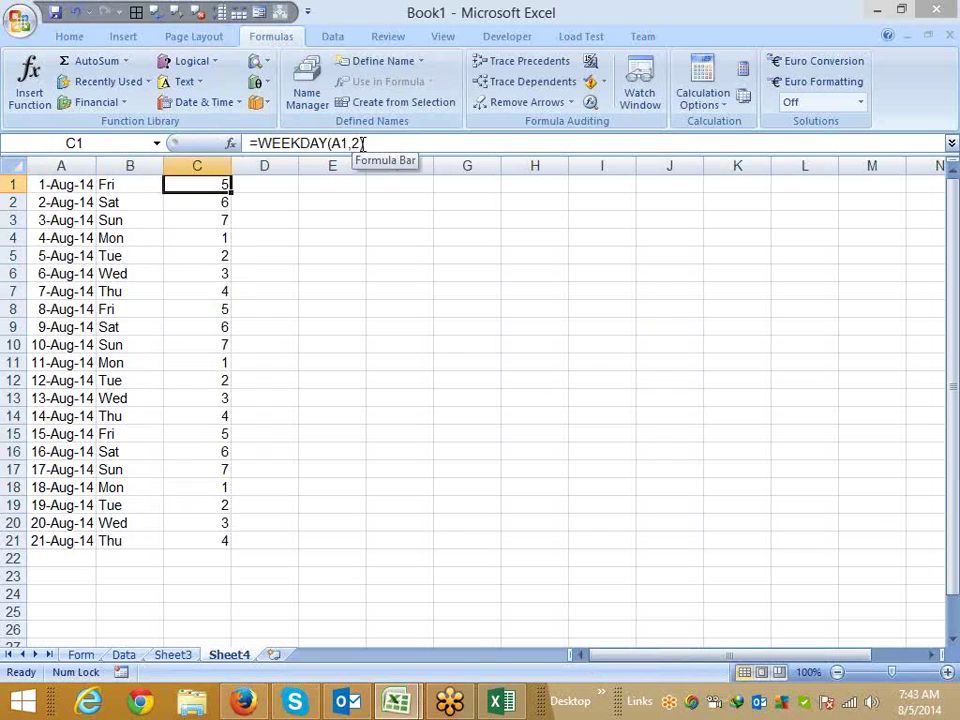
key("Right")
key("Right")
key("Down")
key("Down")
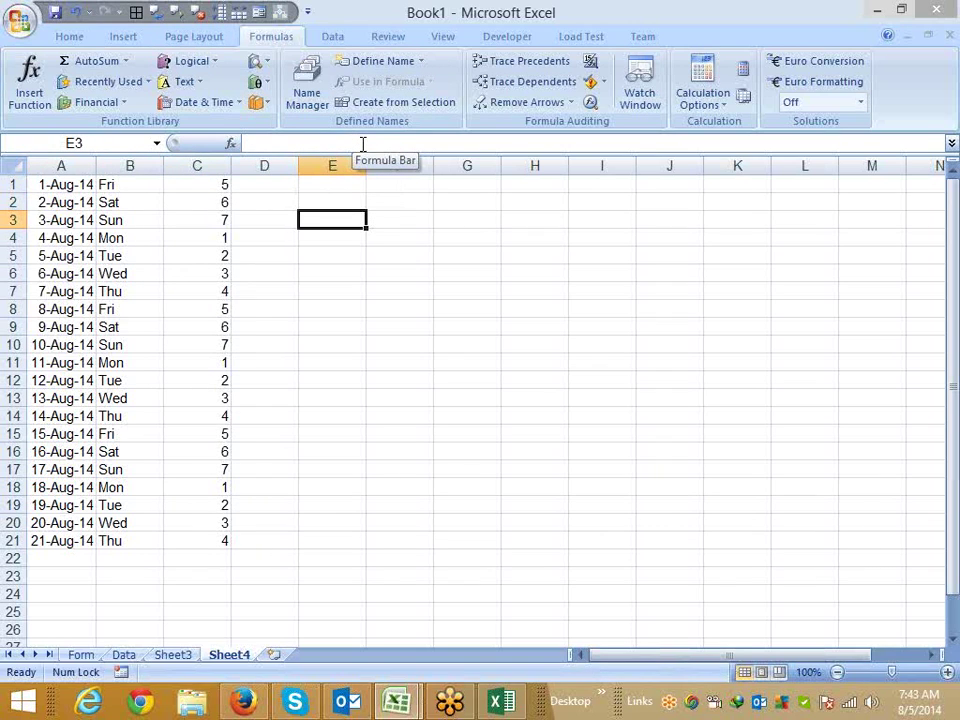
- Put today's date 8/5/2014 in E3 and =WEEKNUM(E3) in F3, returning 32
key("ctrl+semicolon")
key("Tab")
type("=")
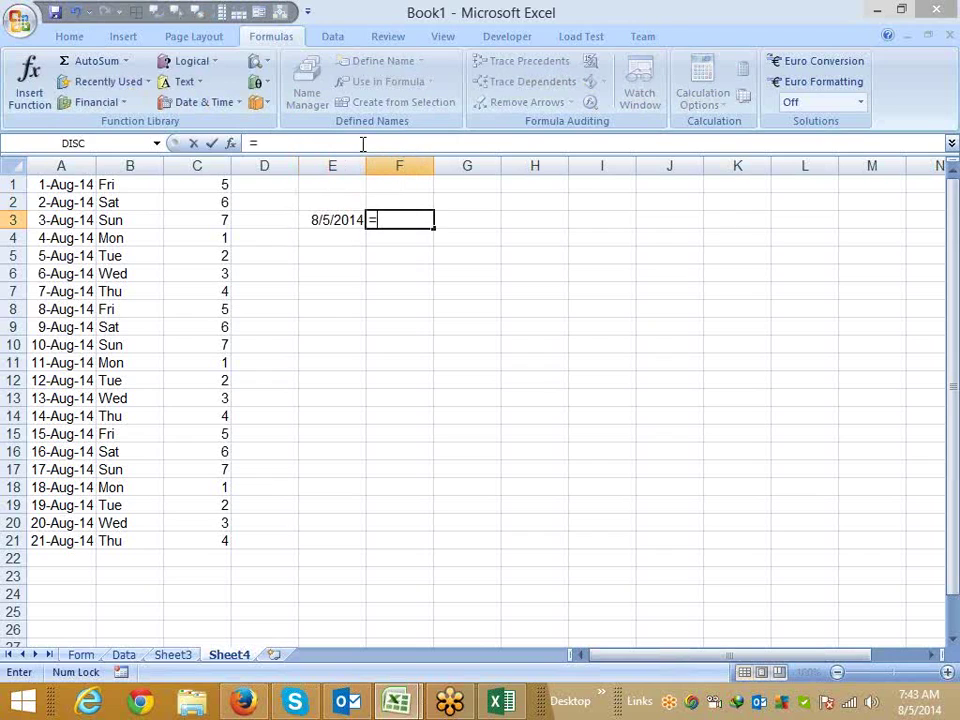
type("w")
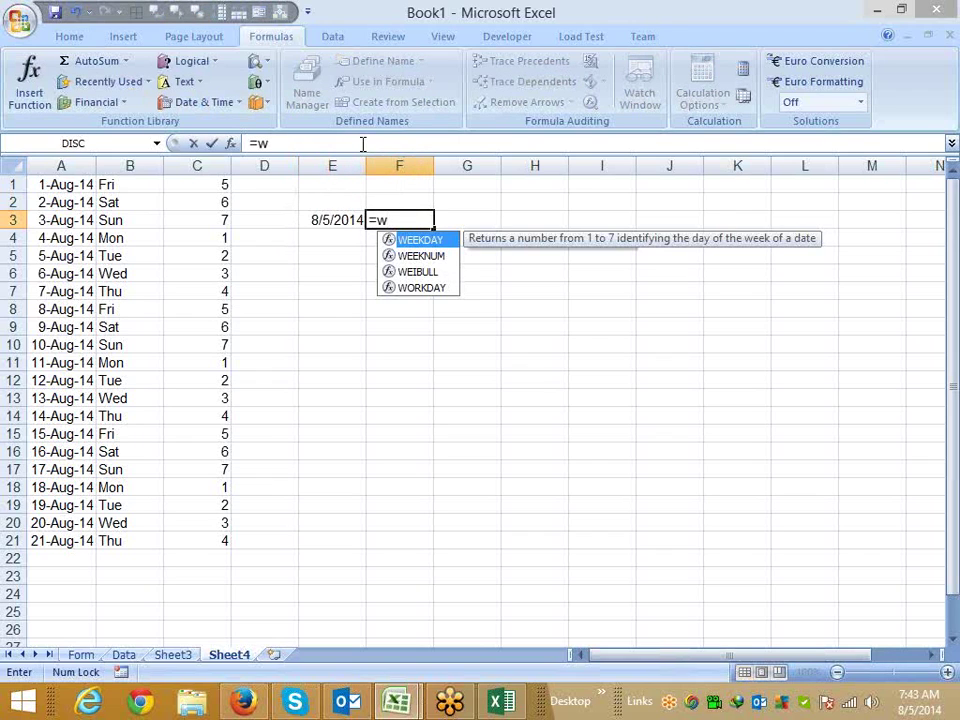
key("Down")
key("Tab")
key("Left")
key("Return")
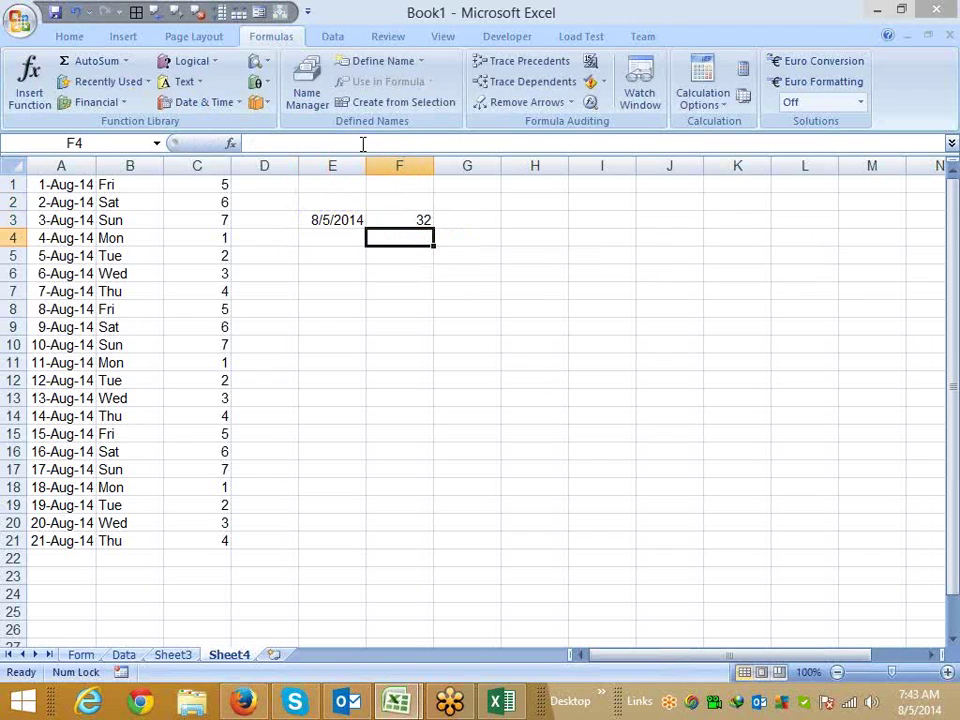
key("Up")
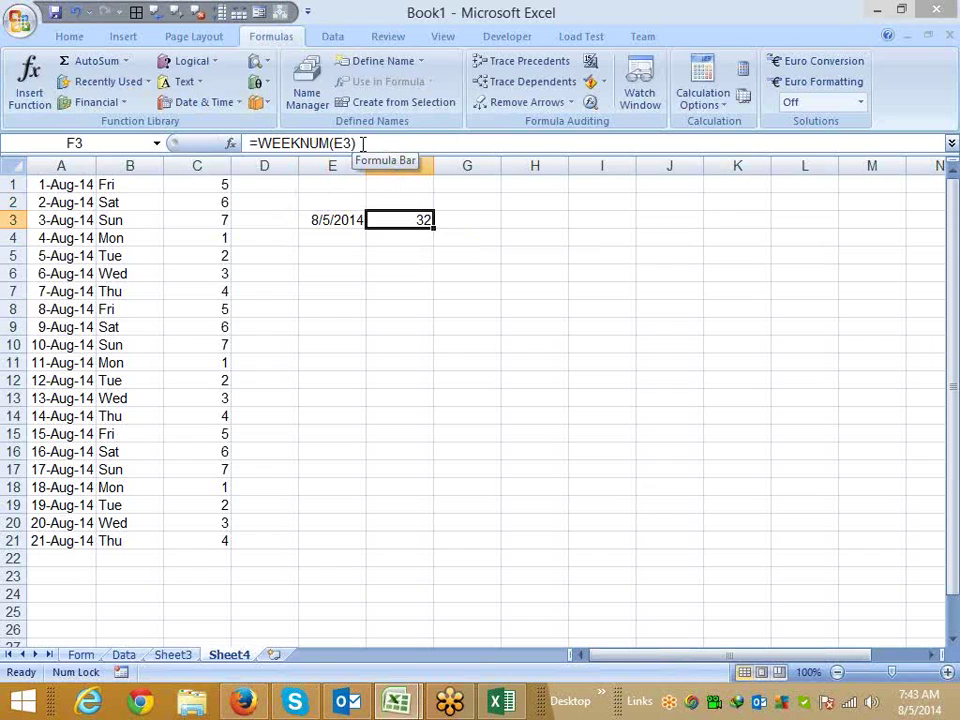
key("Down")
key("Down")
key("Down")
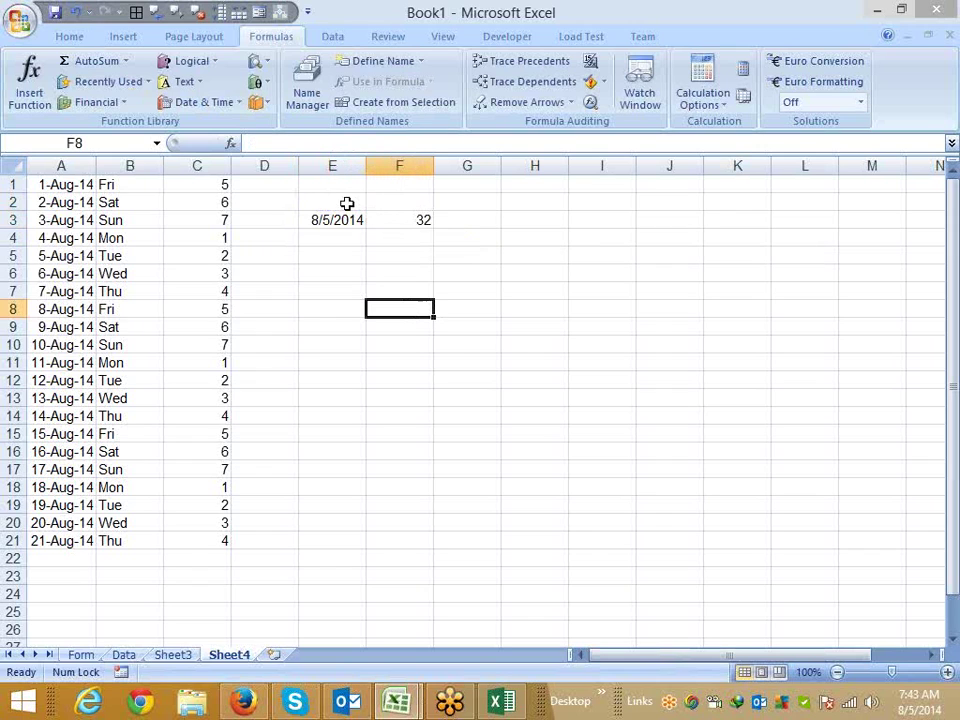
- Enter the start date 1/1 in cell D27
left_click(196, 102)
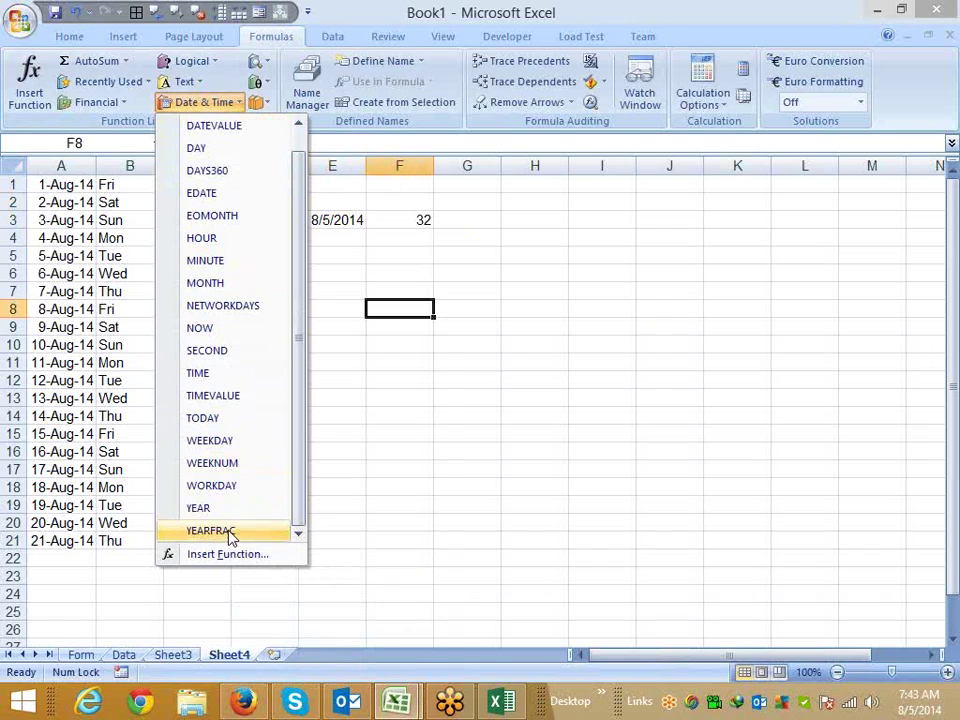
left_click(418, 466)
scroll(405, 461, "down", 1)
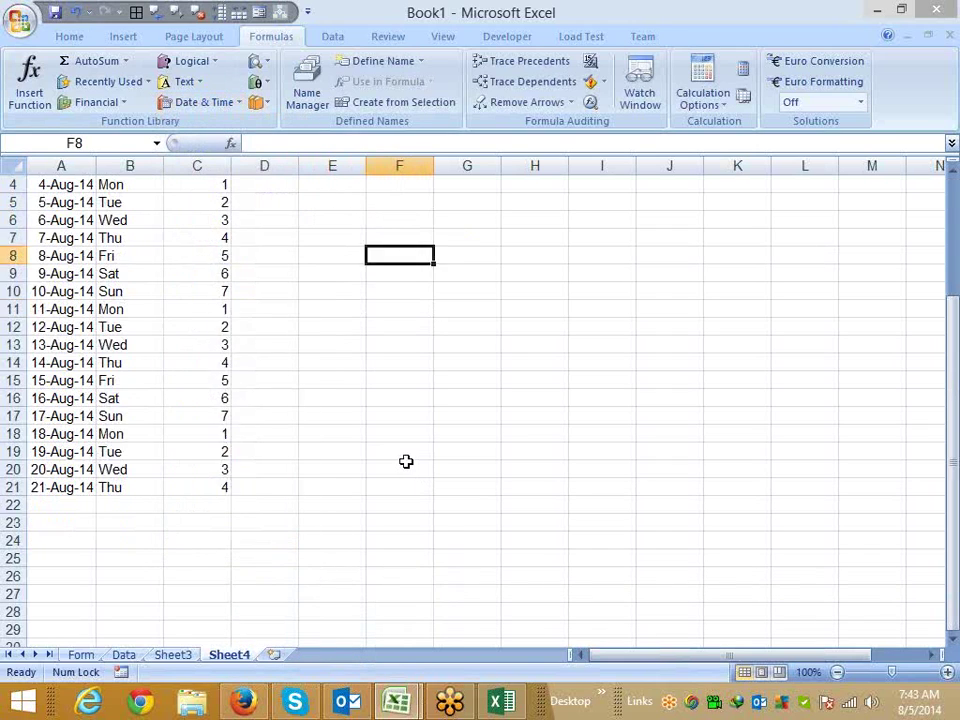
scroll(405, 461, "down", 2)
scroll(404, 461, "down", 2)
scroll(259, 330, "down", 1)
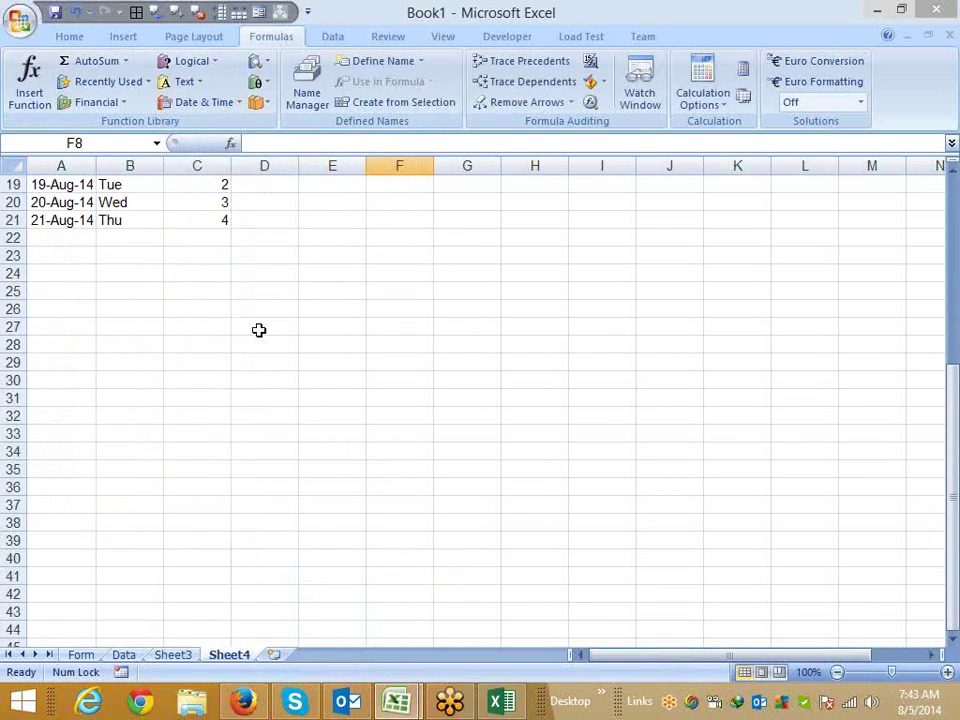
left_click(258, 330)
type("1/1")
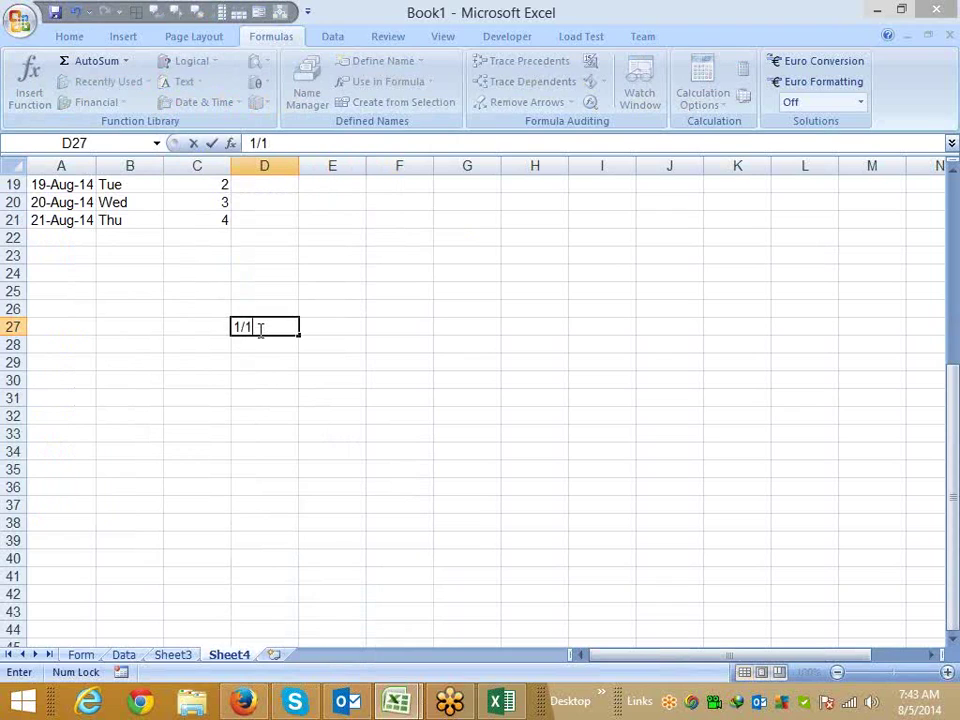
key("Tab")
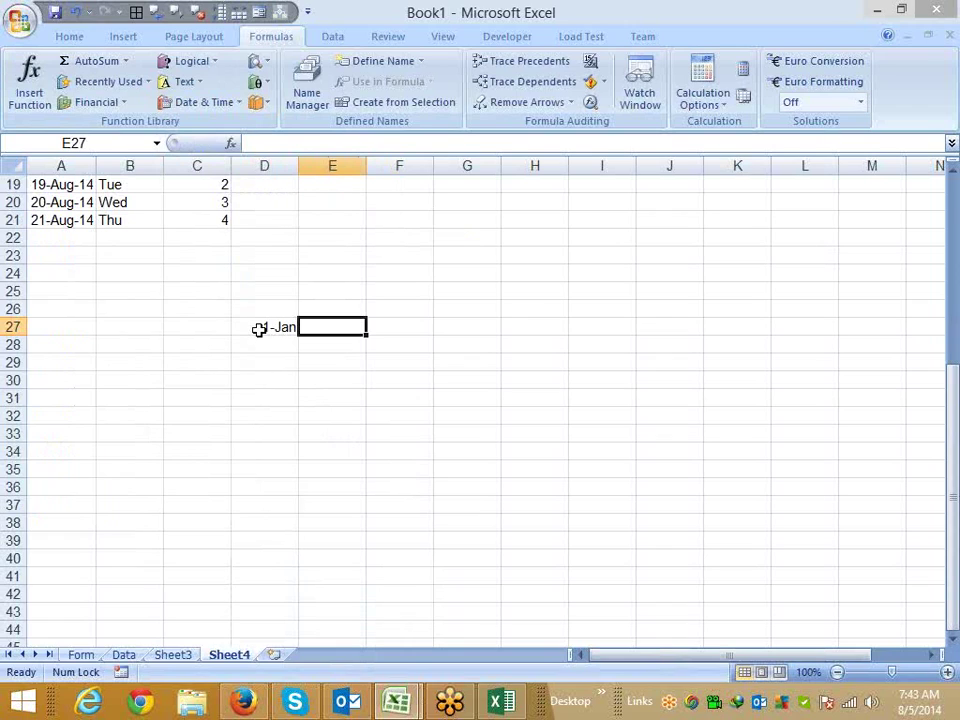
- Enter 500000 in E26 and today's date 8/5/2014 in E27
key("Up")
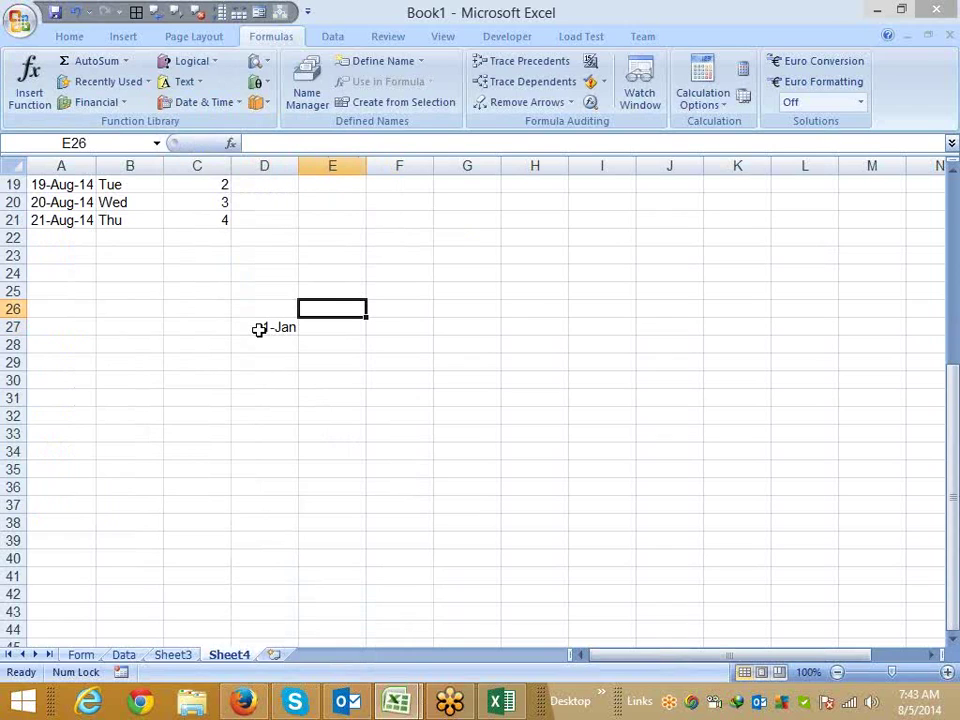
type("50")
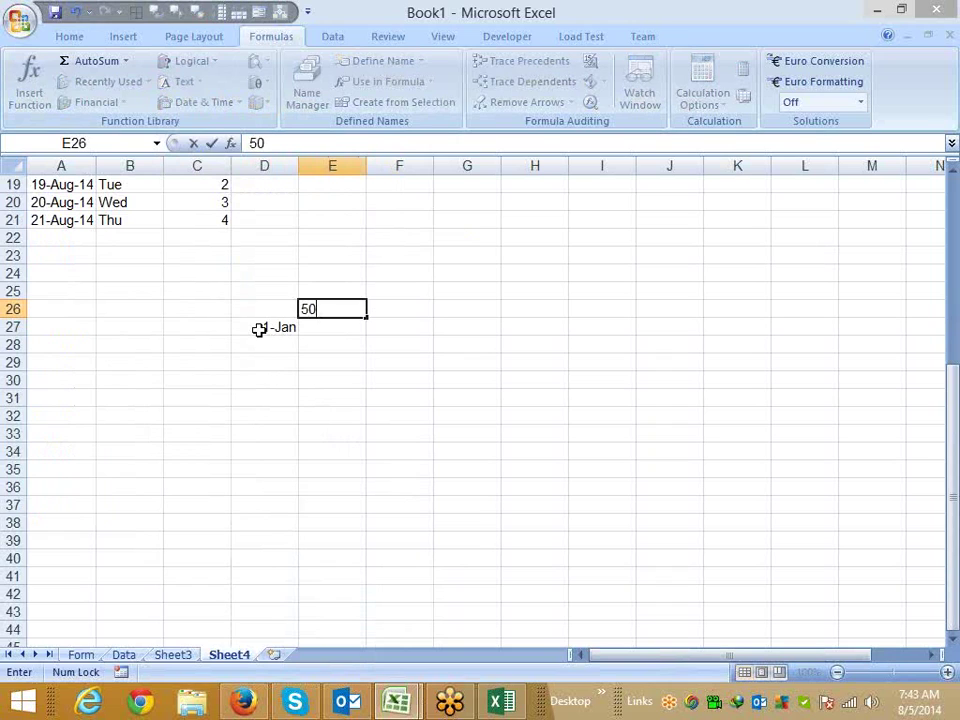
type("0000")
key("Return")
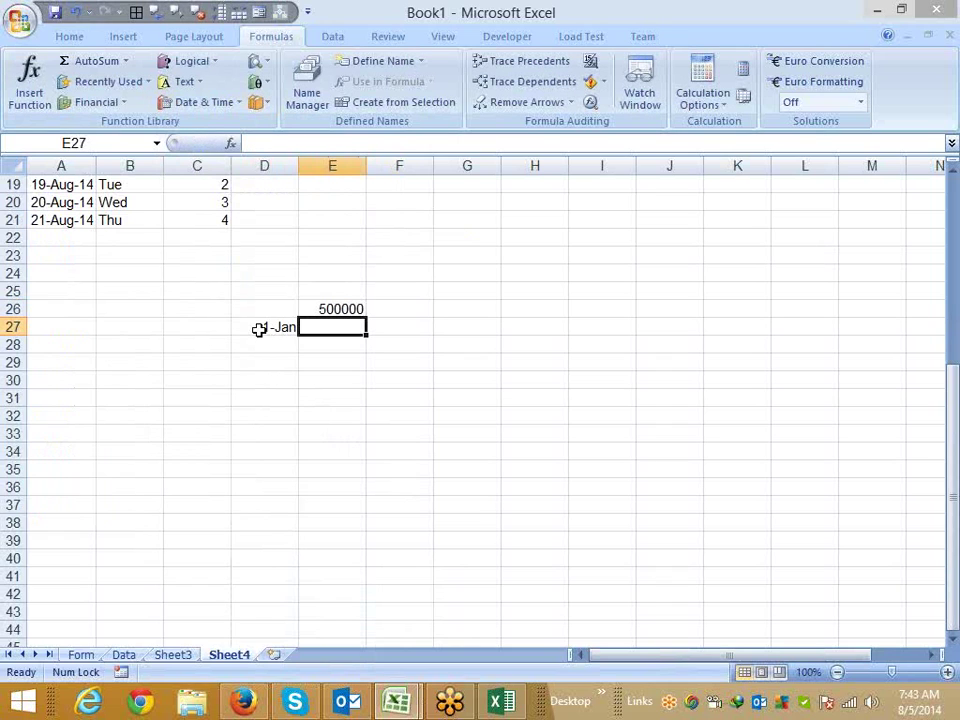
key("ctrl+semicolon")
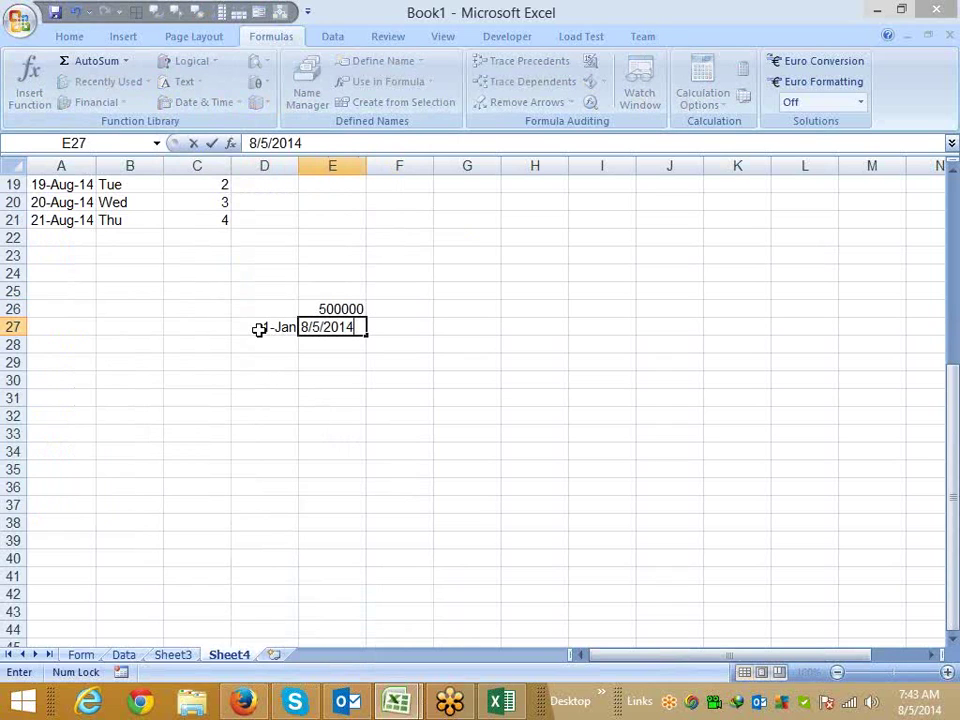
key("Return")
- Move the 500000 amount from E26 to G26
key("Up")
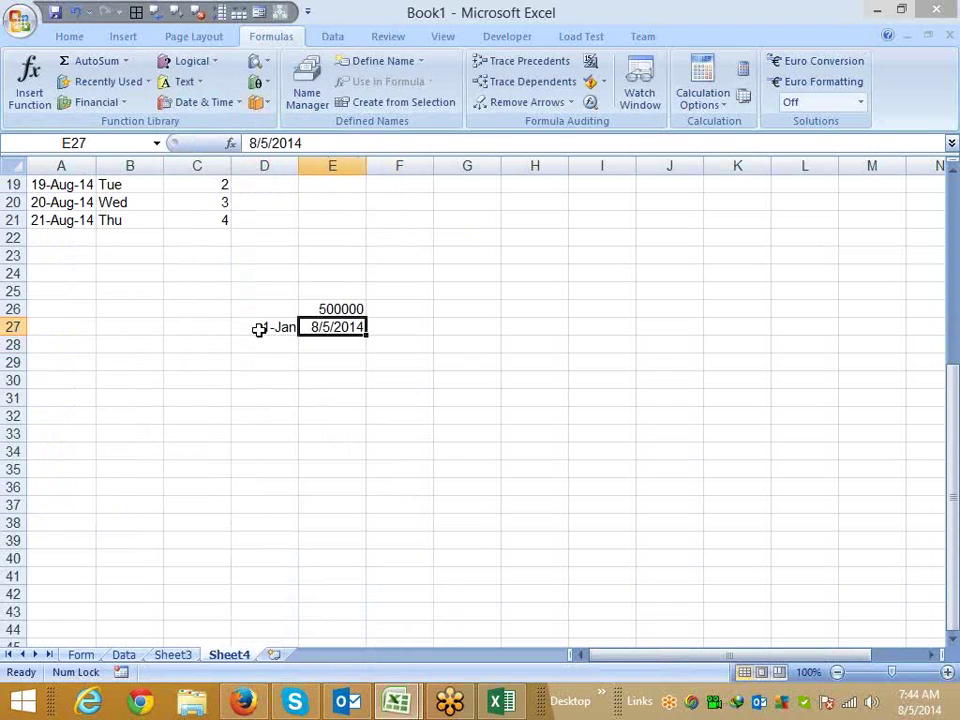
key("Up")
key("ctrl+x")
key("Right")
key("Right")
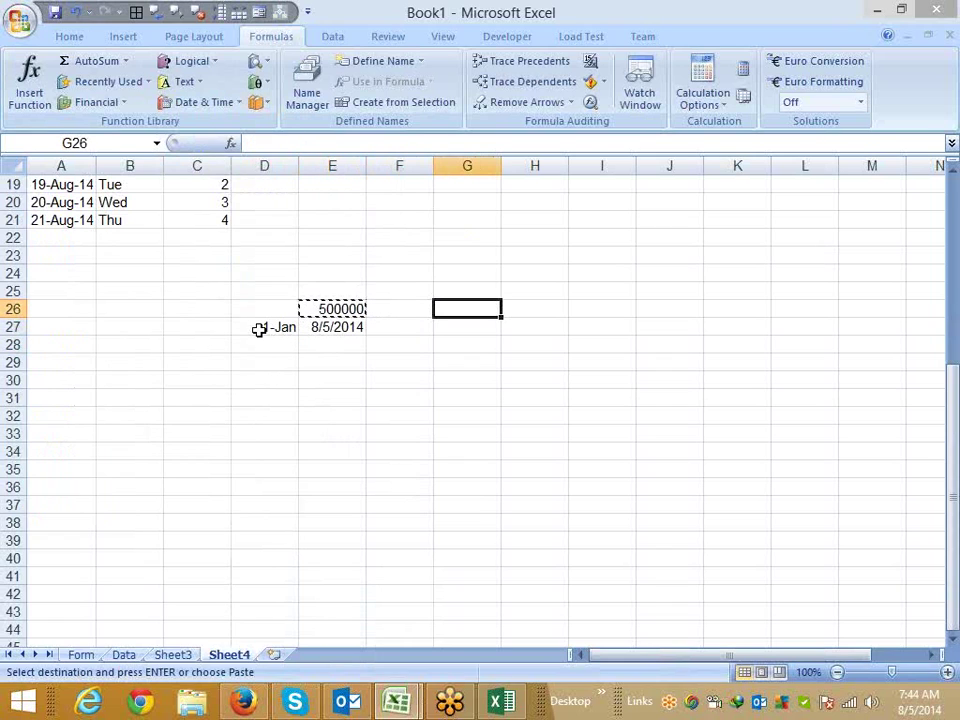
key("Return")
key("Left")
key("Down")
key("Left")
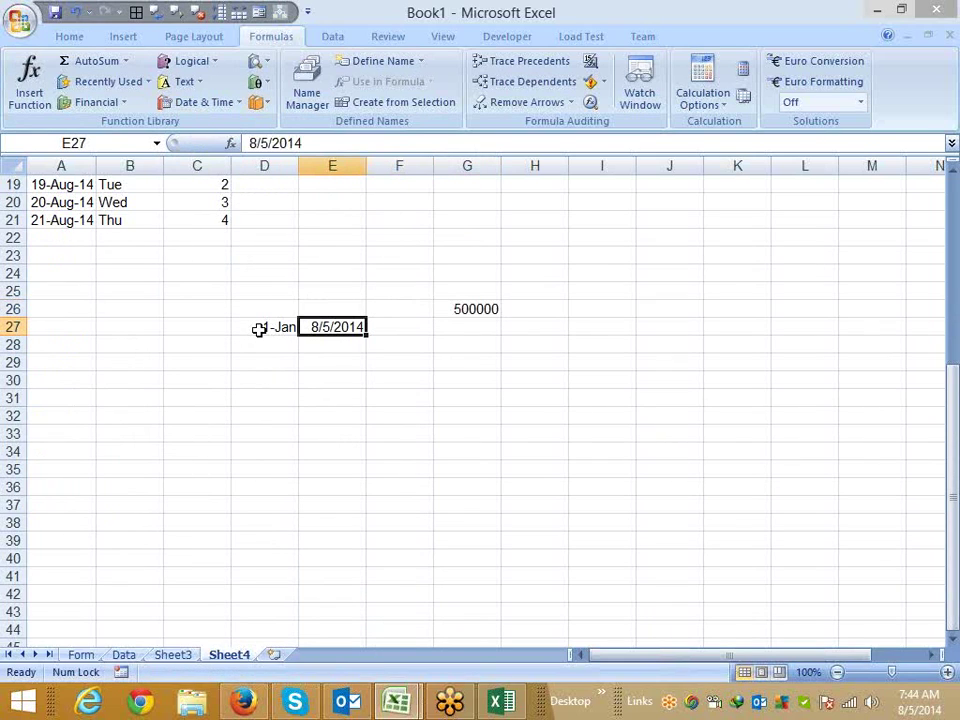
- Enter =YEARFRAC(D27,E27) in F27 and format it as a percentage, showing 59%
key("Right")
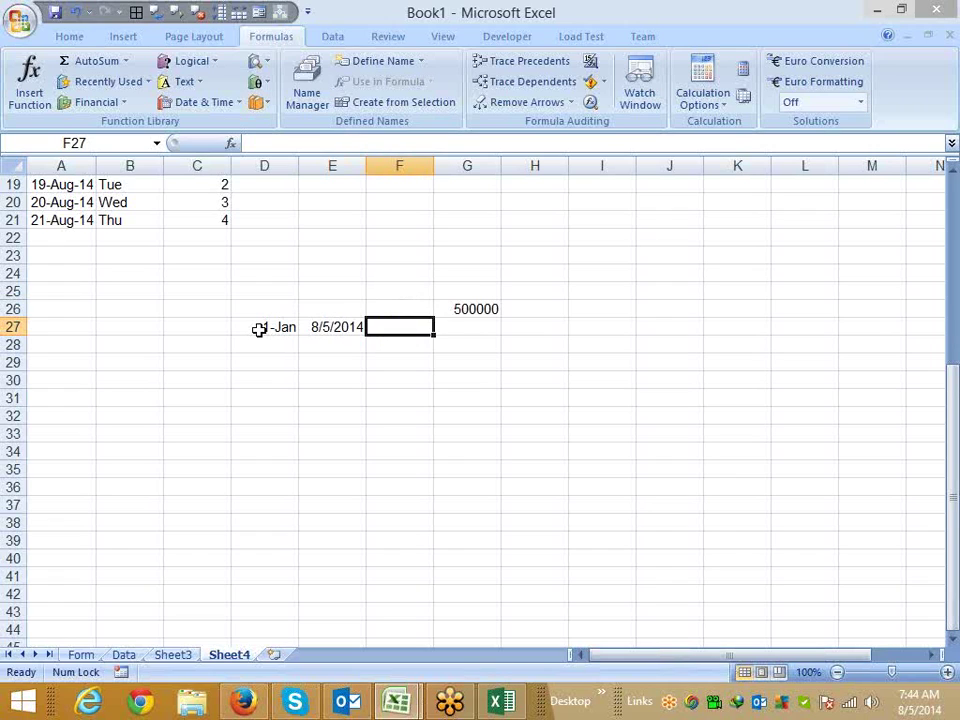
type("=")
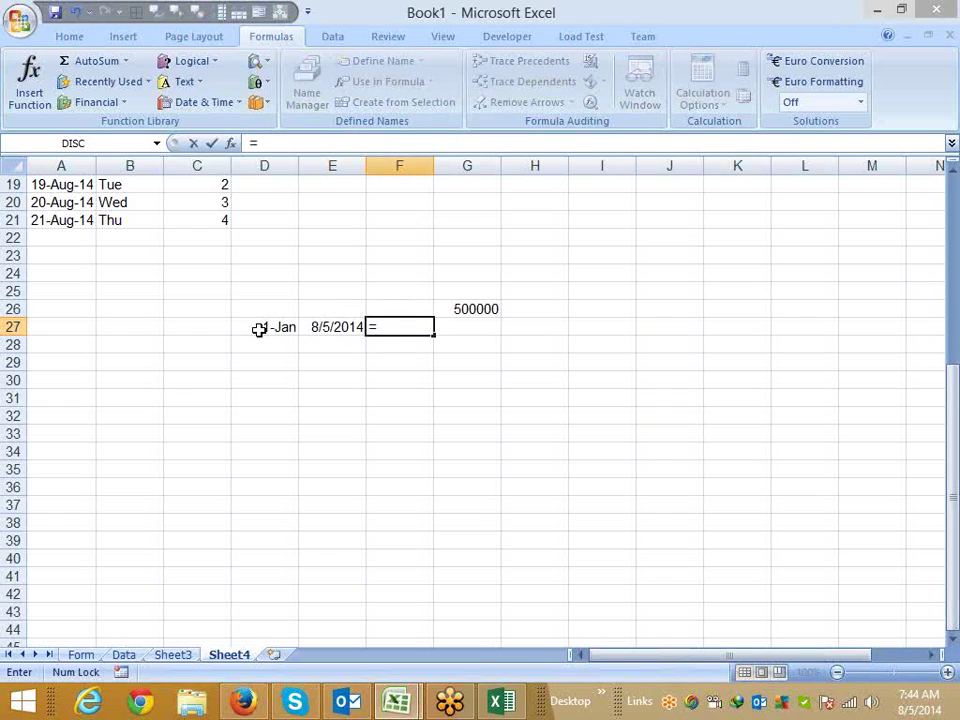
type("ye")
key("Down")
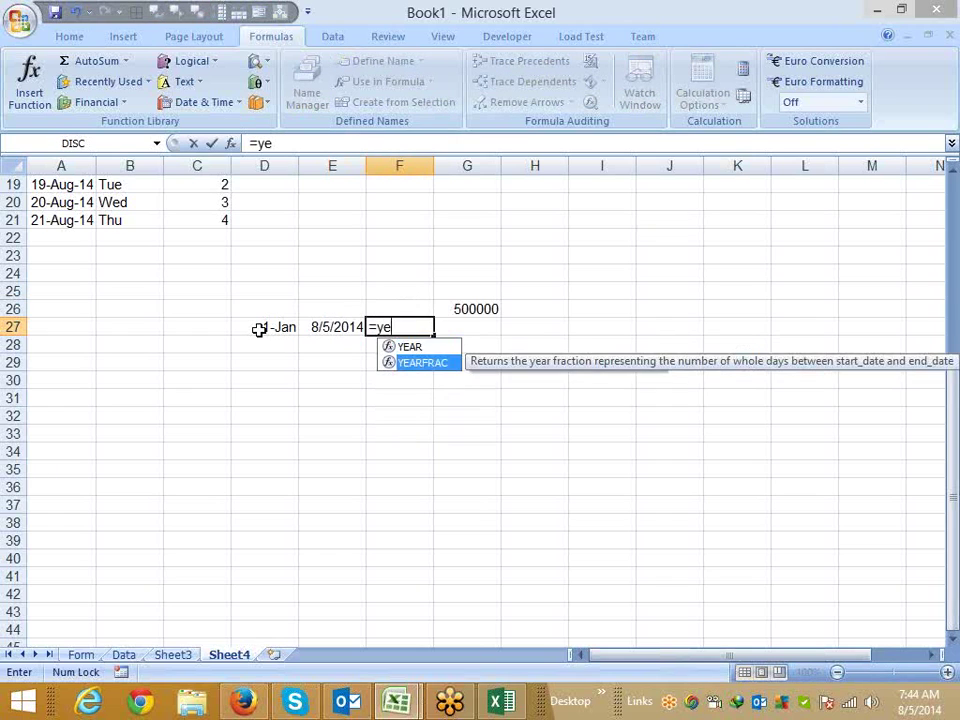
key("Tab")
key("Left")
key("Left")
type(",")
key("Left")
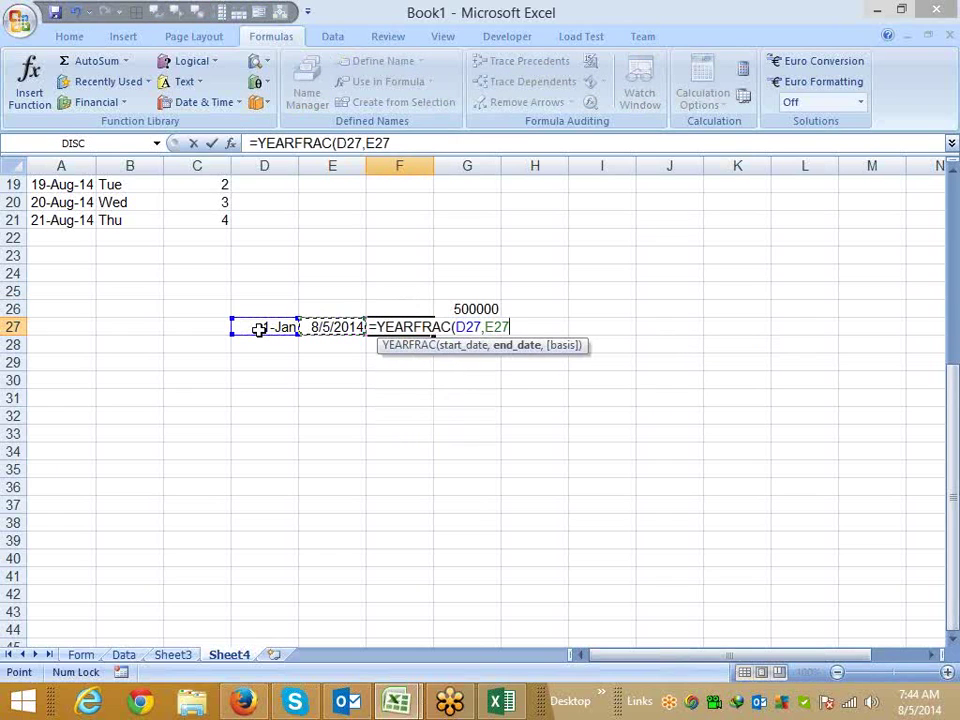
key("Return")
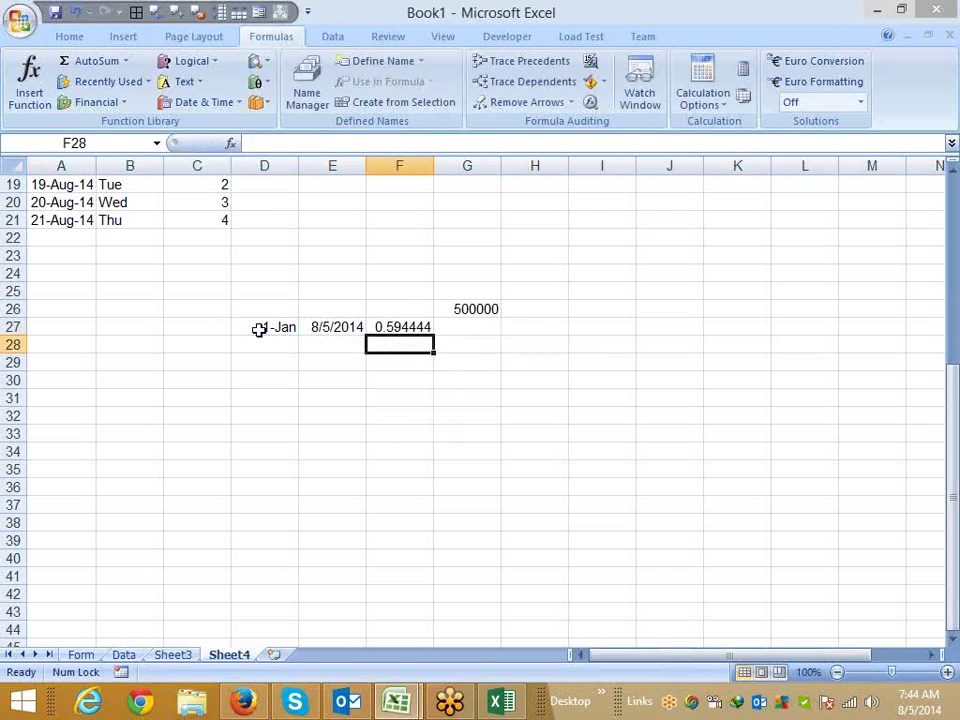
key("Up")
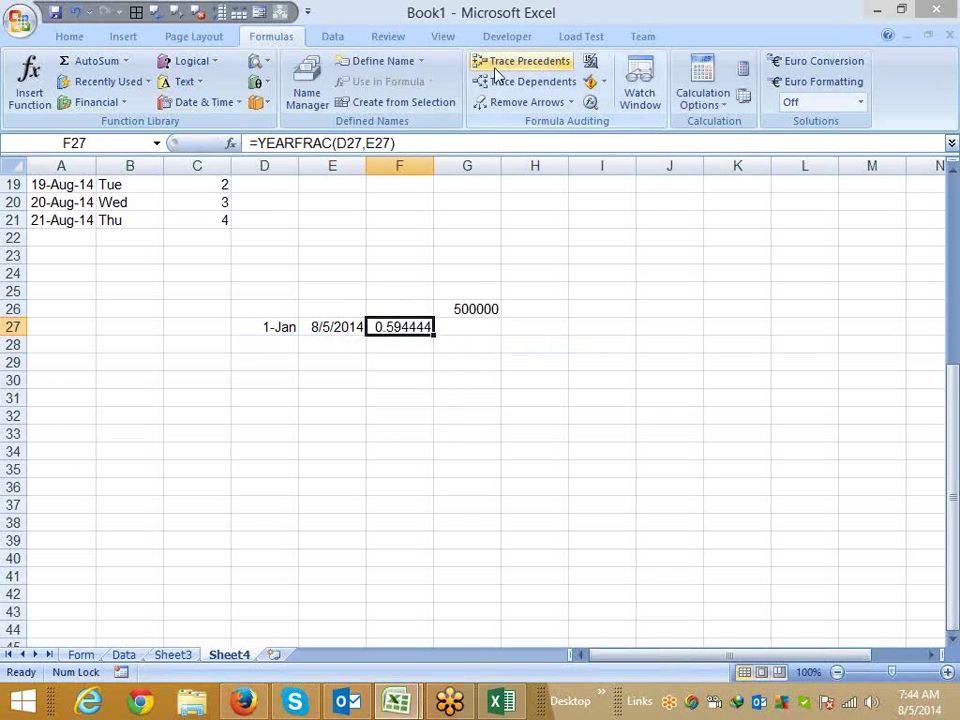
left_click(66, 37)
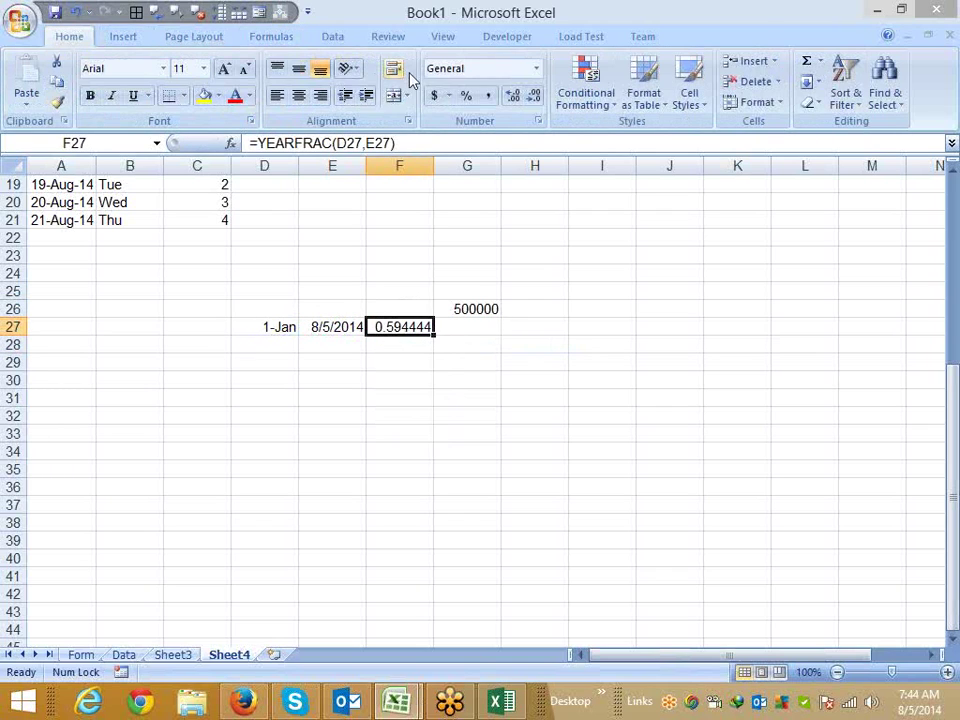
left_click(466, 96)
- Enter =G26*F27 in G27 to prorate 500000, giving 297222.2
left_click(476, 335)
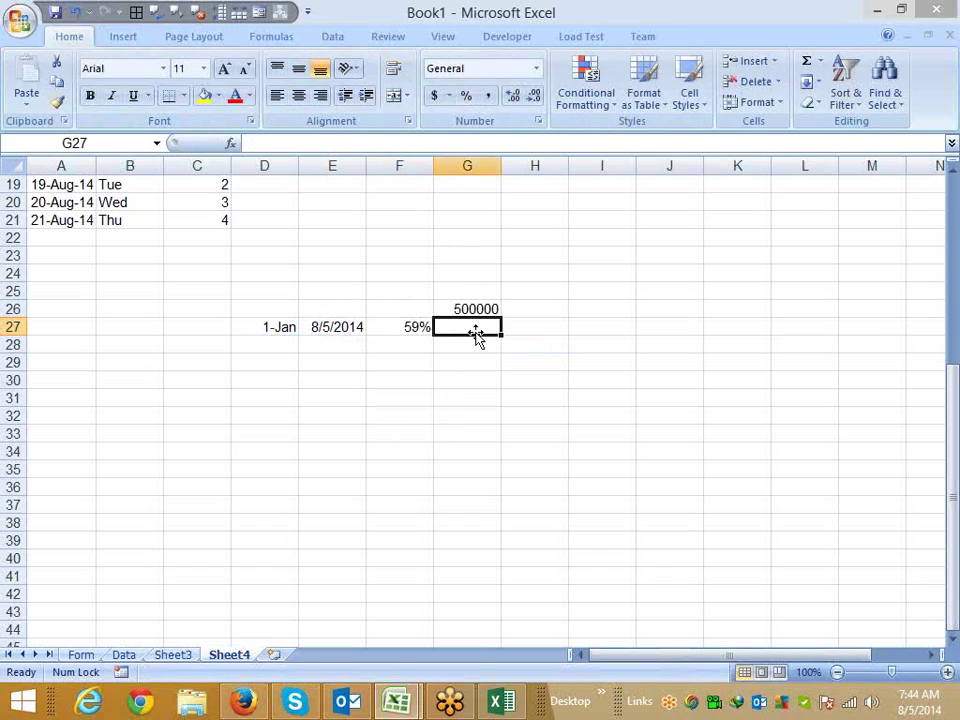
type("=")
key("Up")
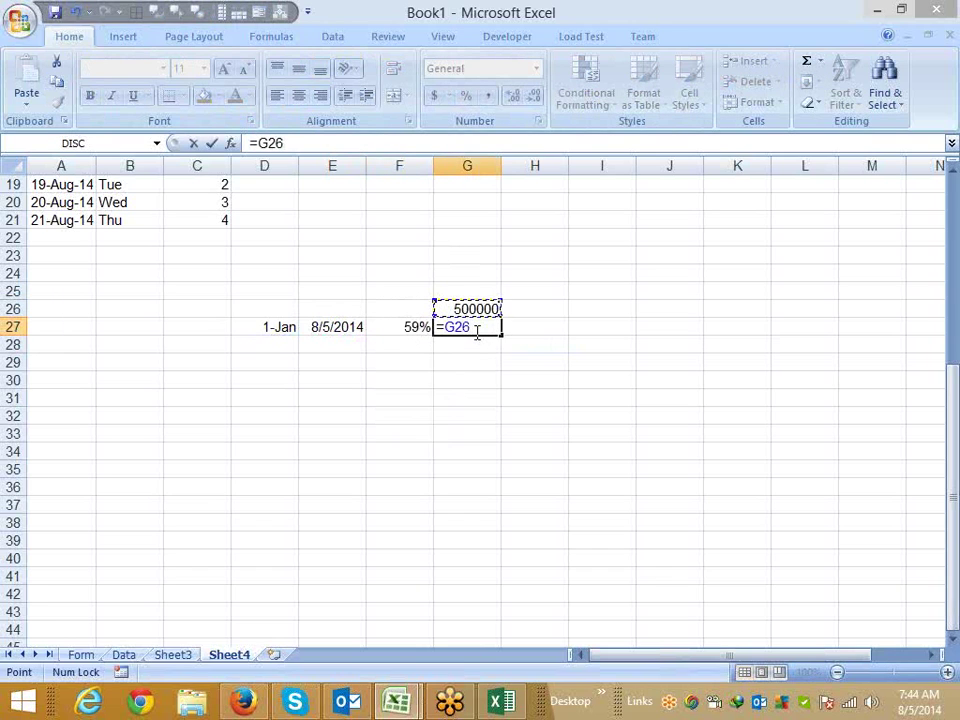
type("*")
key("Left")
key("Return")
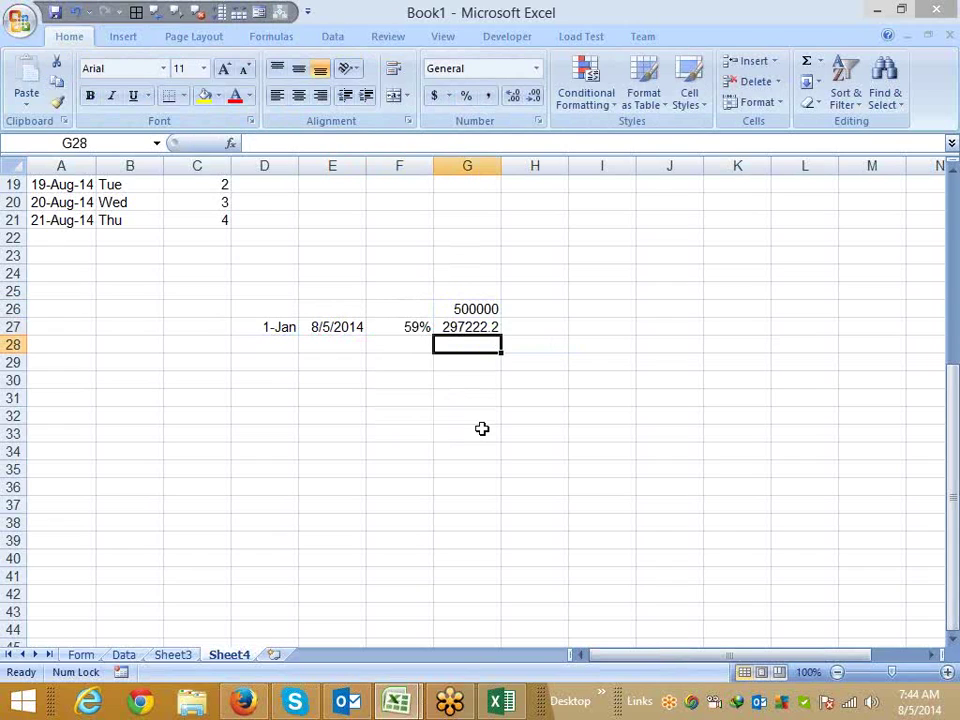
key("Up")
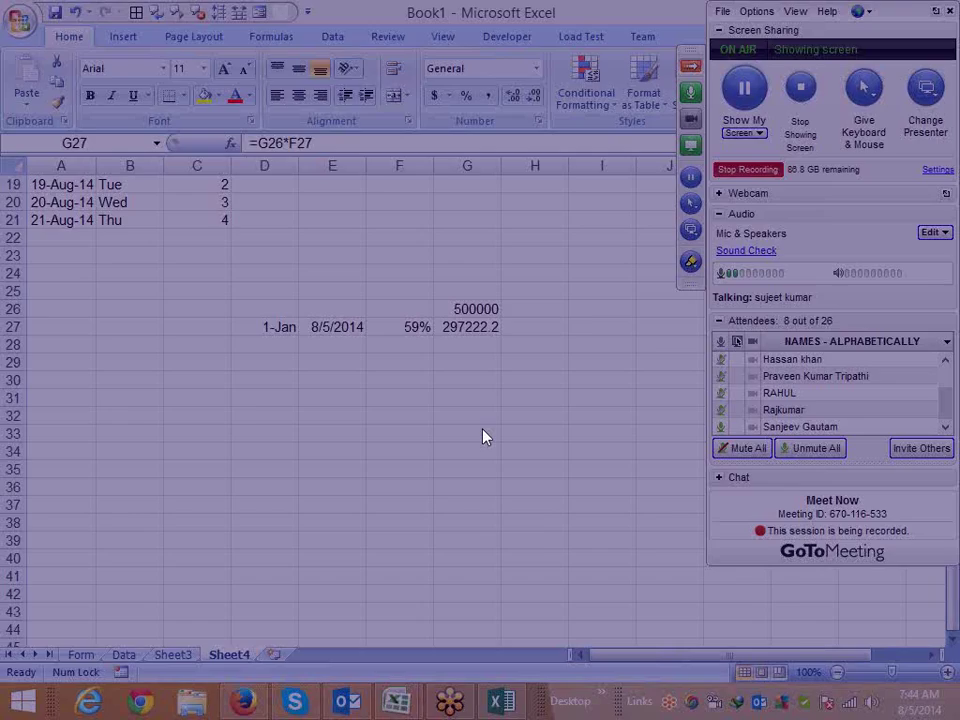
- Switch to the Excel 2013 workbook Book2
key("super")
key("super+q")
type("e")
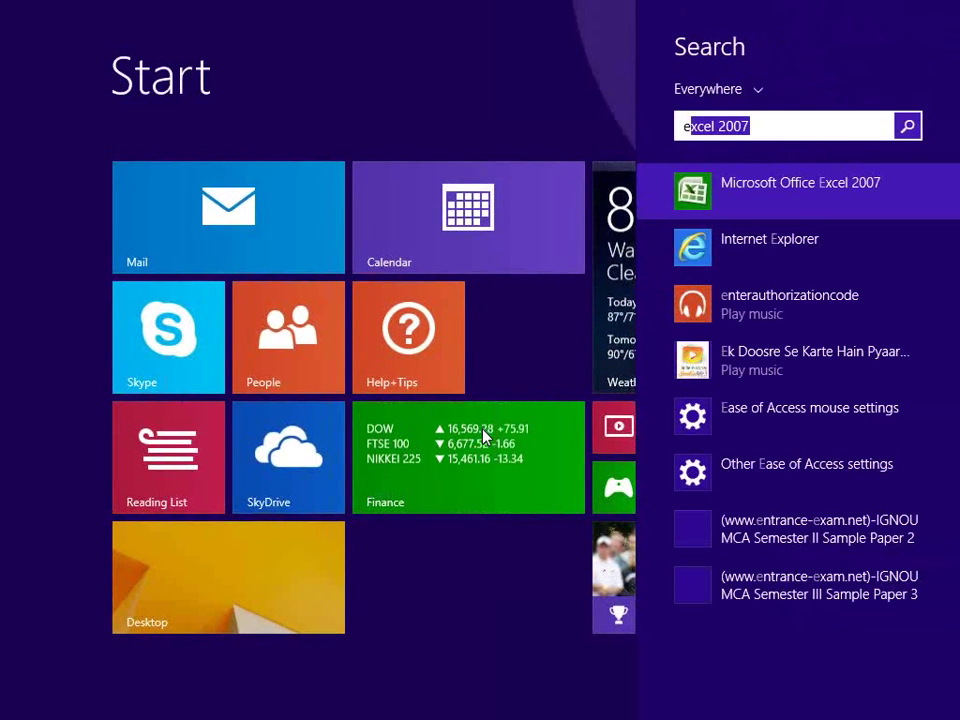
type("x")
key("Escape")
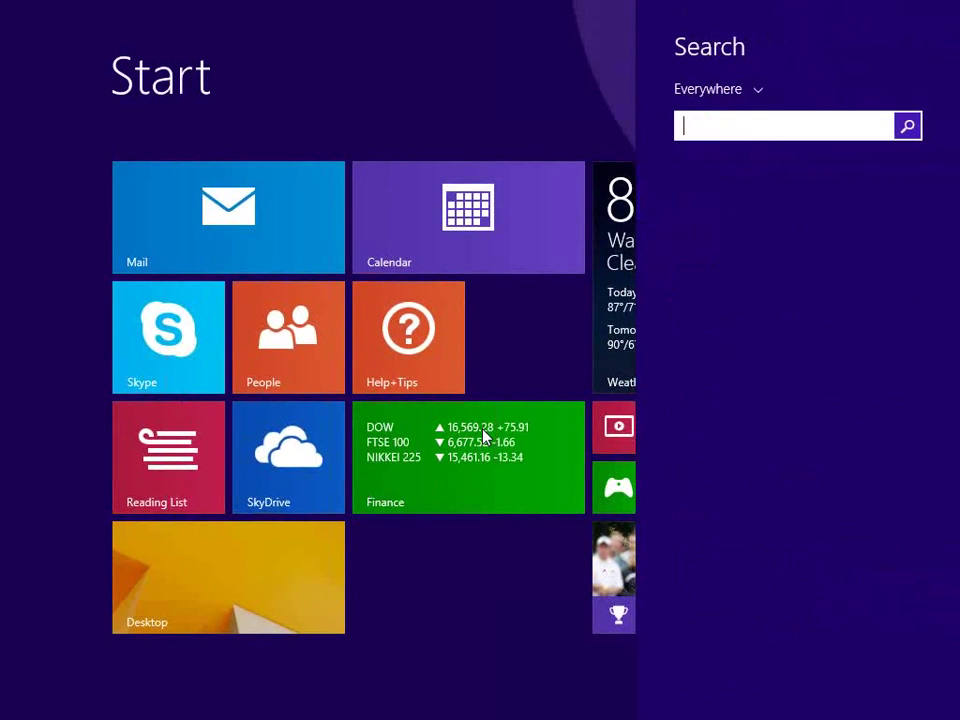
key("Escape")
key("Escape")
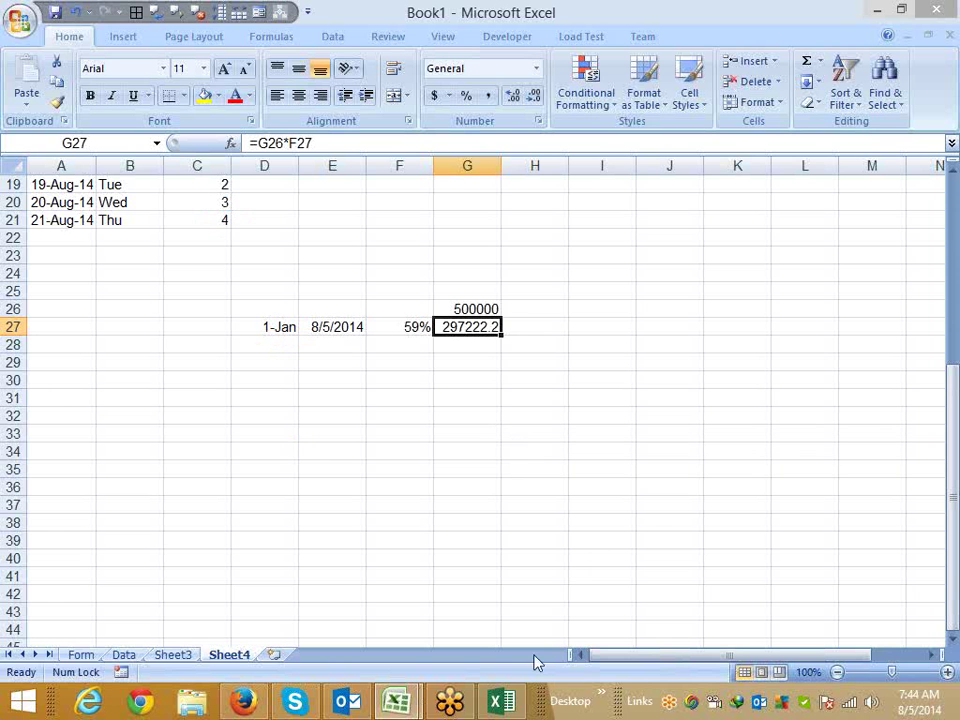
left_click(497, 699)
- Insert the ISOWEEKNUM function from the Date & Time list into cell F12
left_click(339, 377)
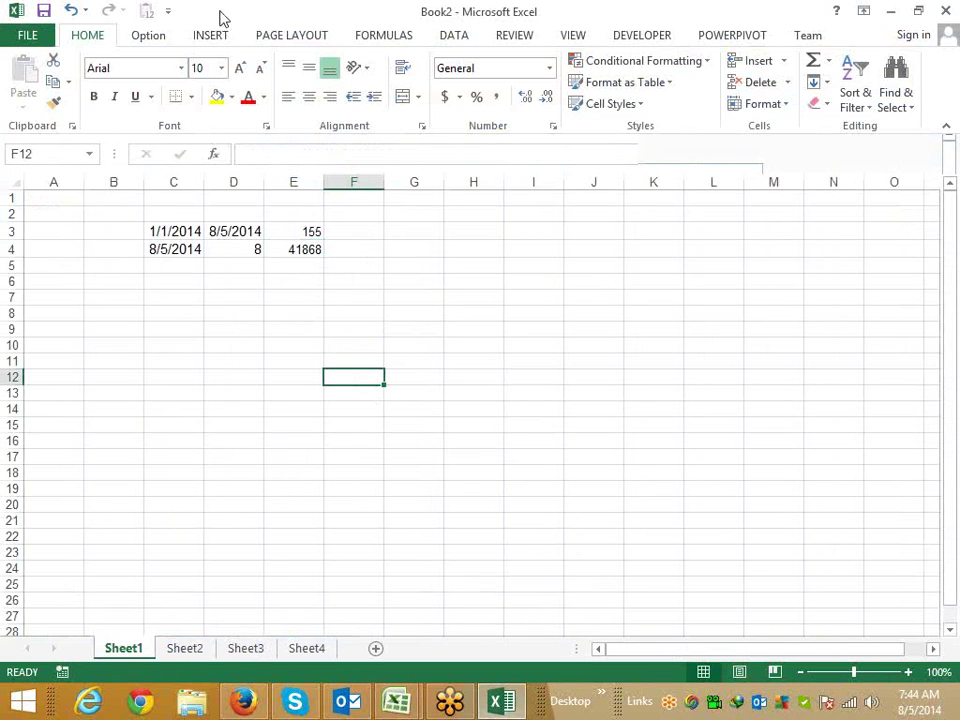
left_click(368, 38)
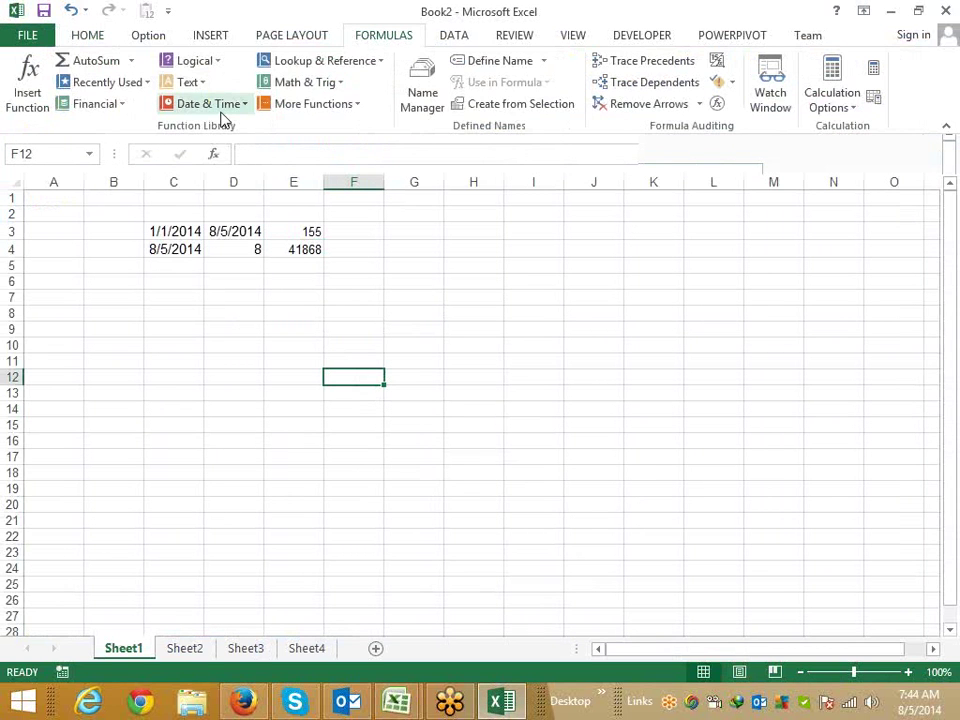
left_click(222, 106)
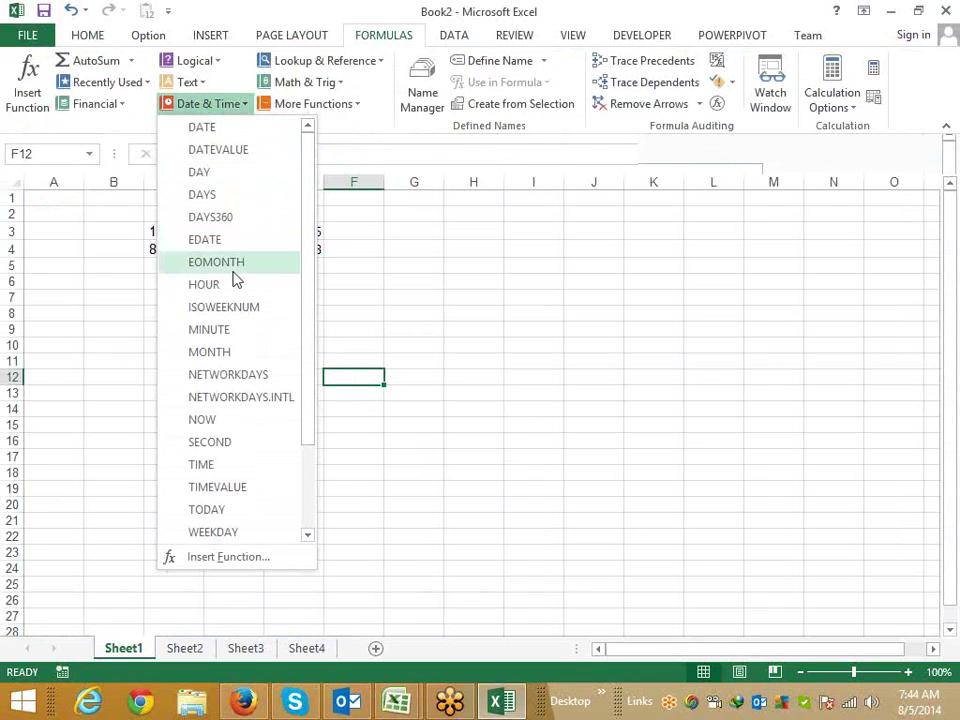
mouse_move(238, 276)
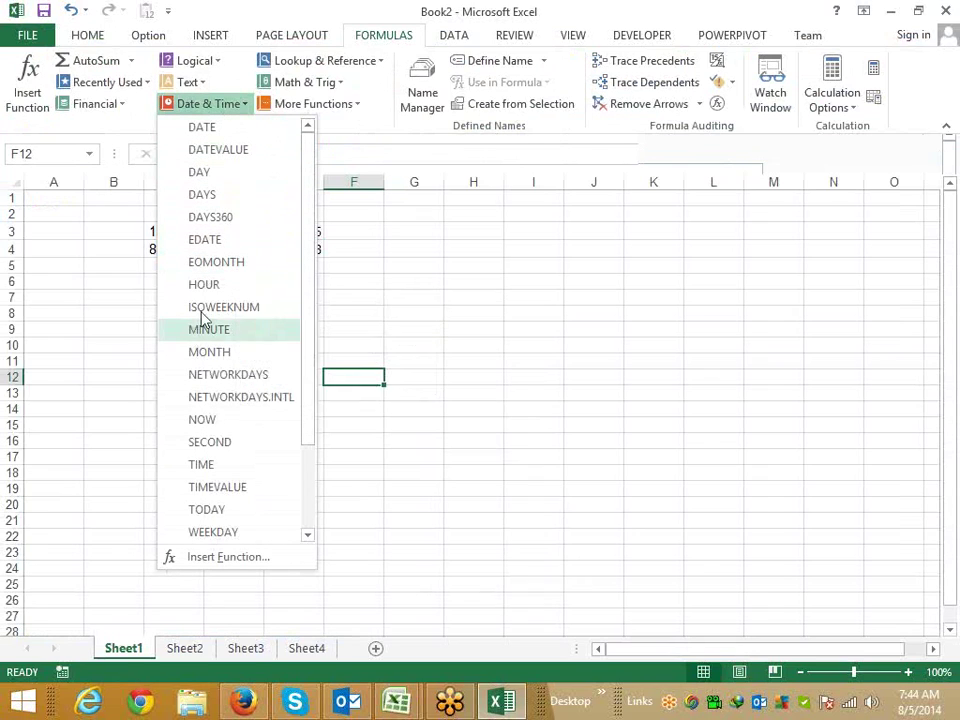
mouse_move(216, 318)
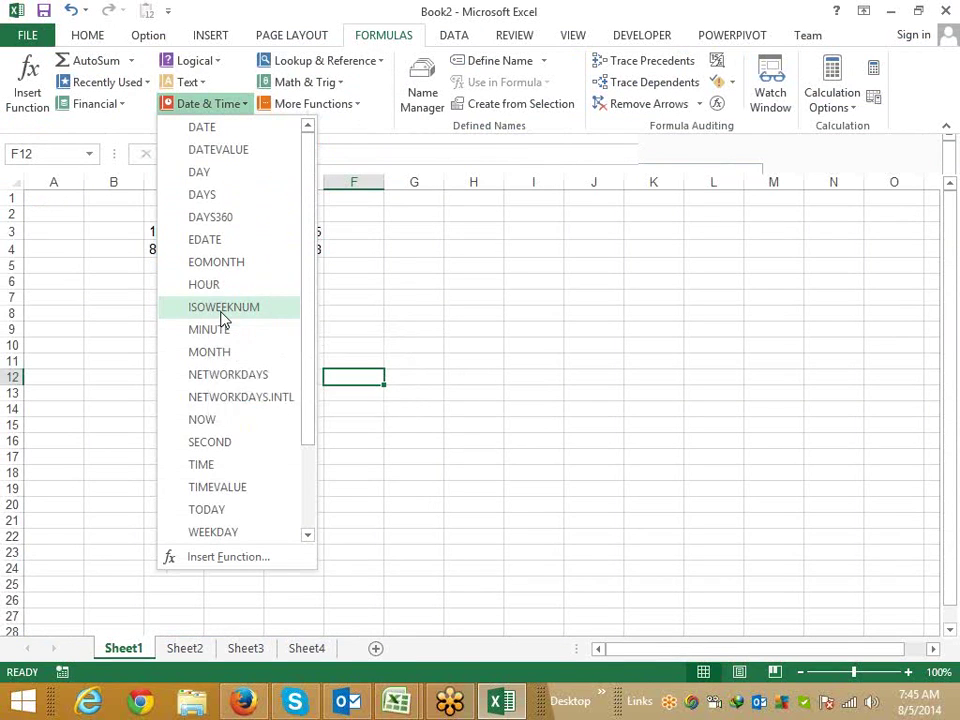
left_click(224, 317)
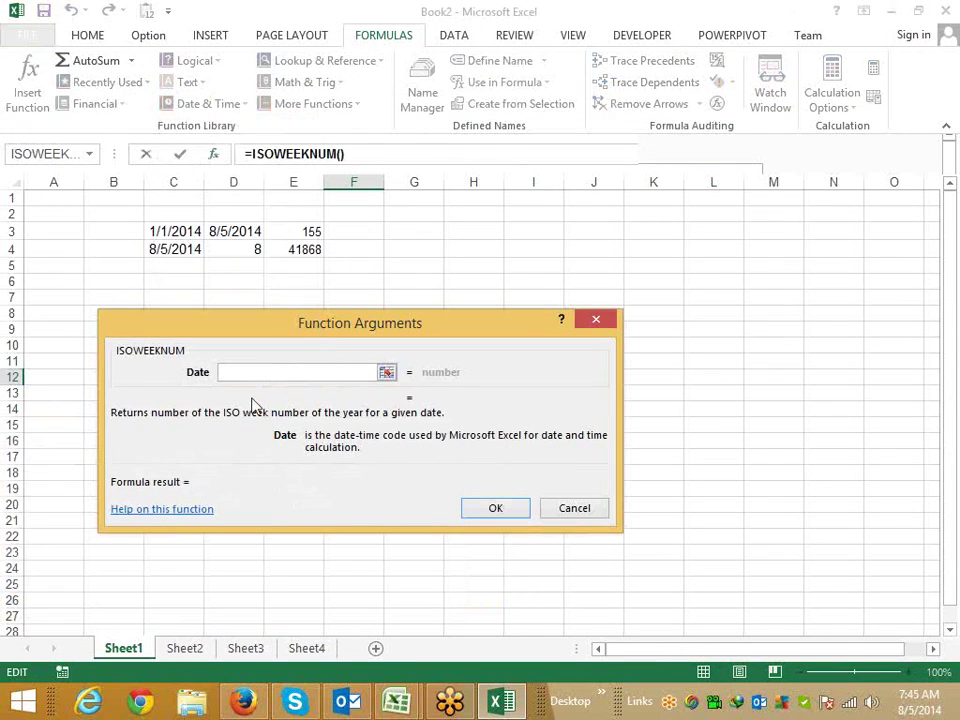
- Set the ISOWEEKNUM date to C4 and confirm =ISOWEEKNUM(C4) in F12, giving 32
left_click(152, 249)
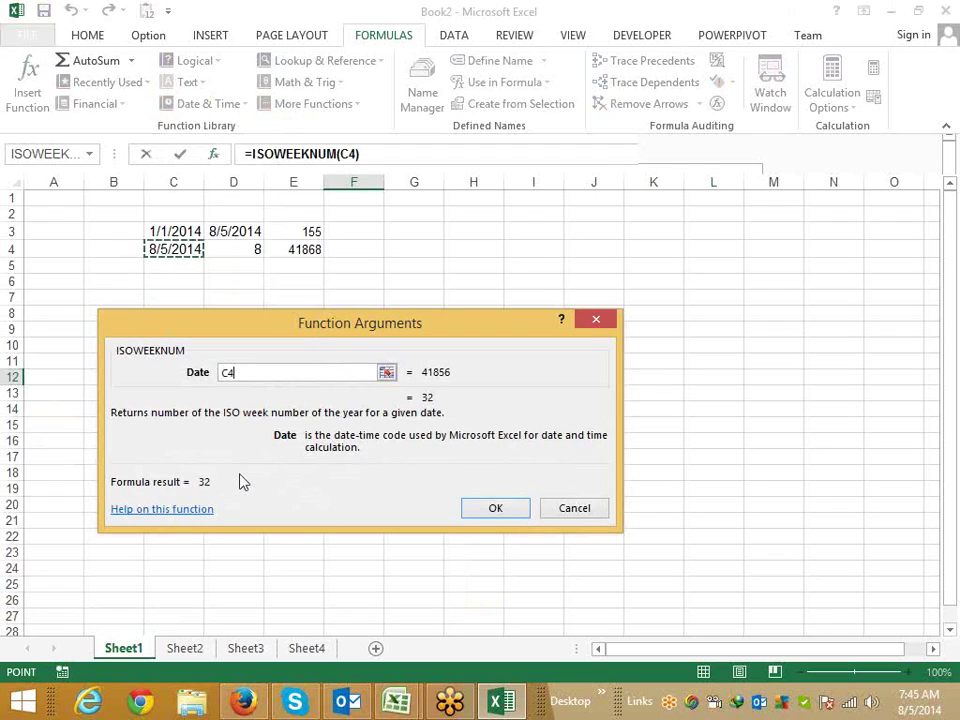
left_click(192, 510)
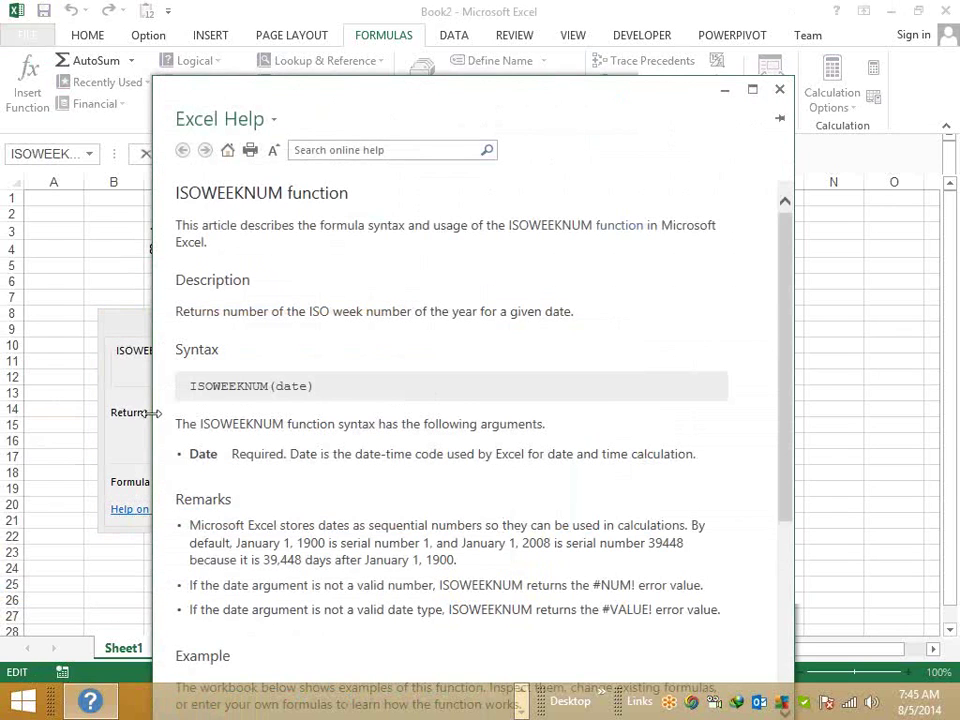
left_click(120, 345)
left_click_drag(55, 328, 55, 327)
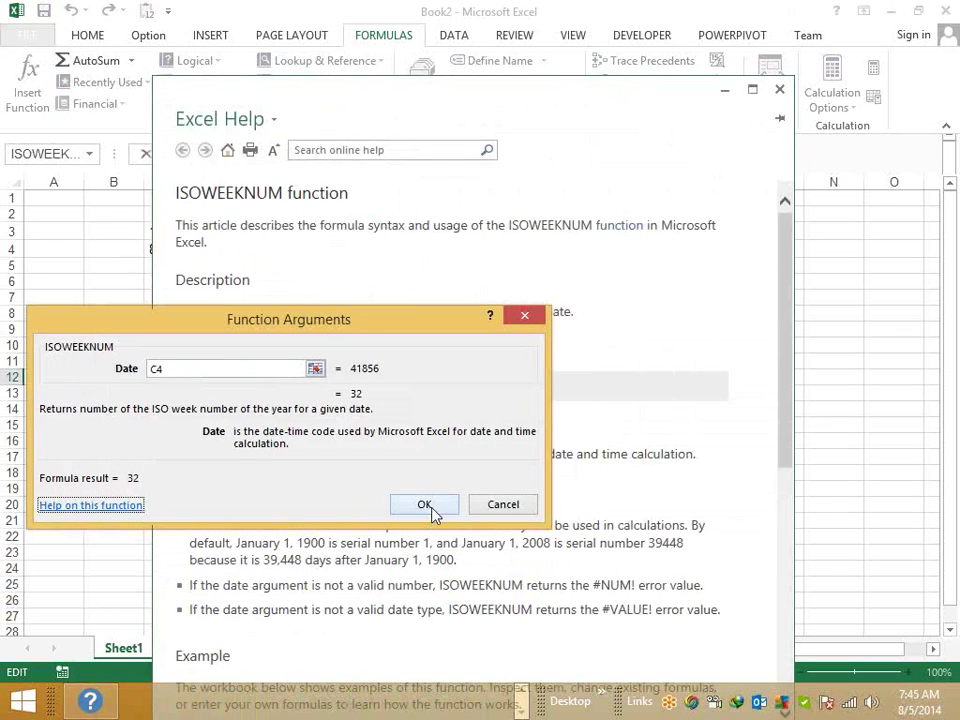
left_click(428, 505)
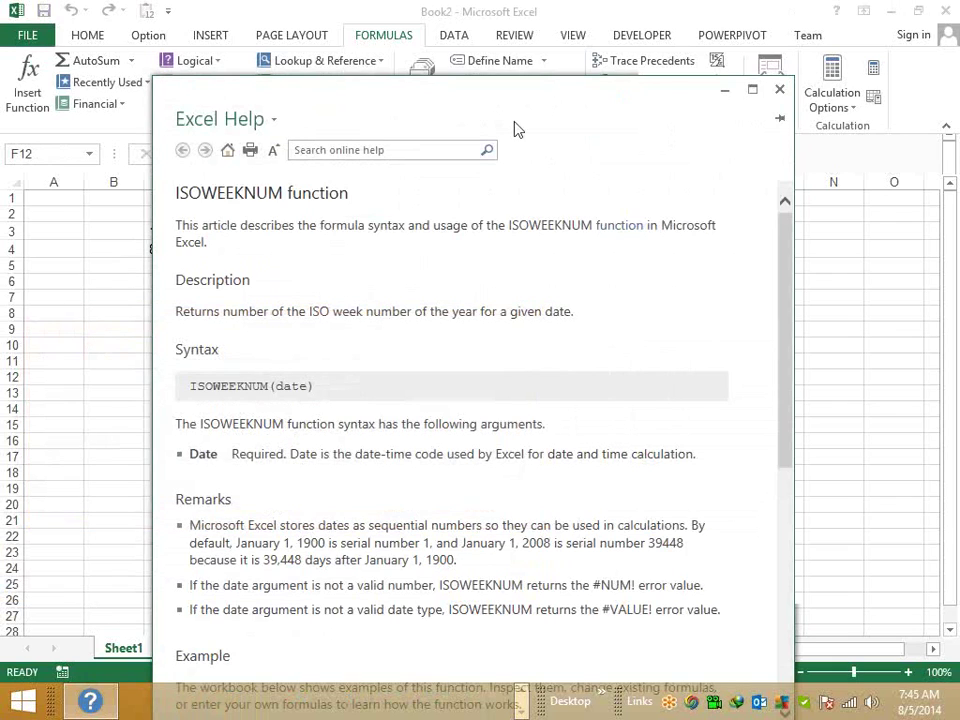
- Scroll through the ISOWEEKNUM help example, select its Description cell, then return to Sheet1
left_click(461, 274)
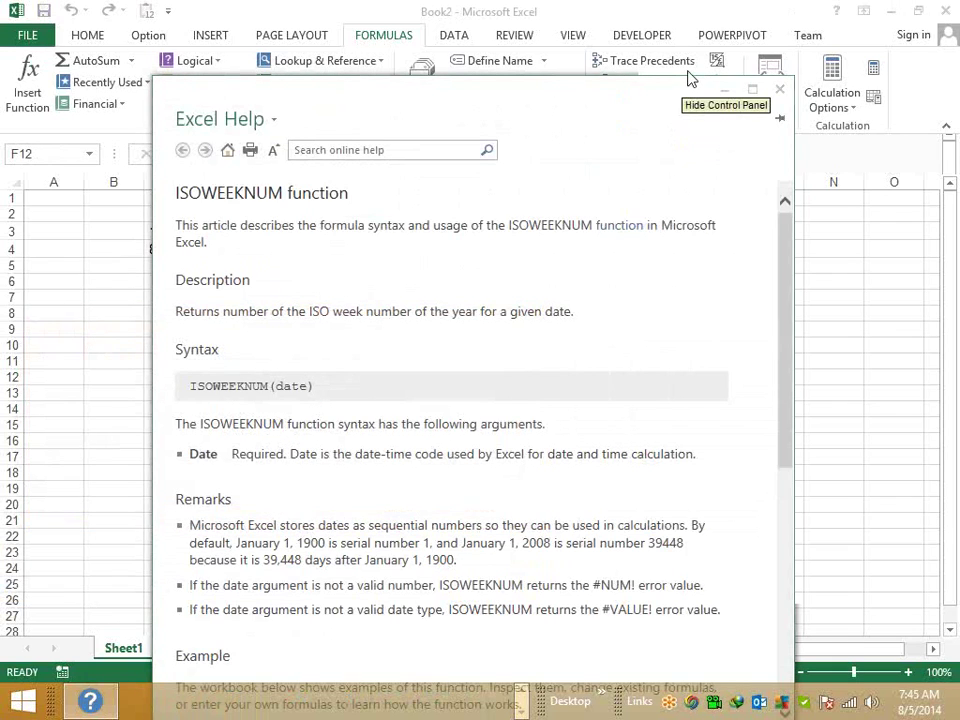
left_click(555, 264)
scroll(519, 351, "down", 2)
scroll(520, 357, "down", 3)
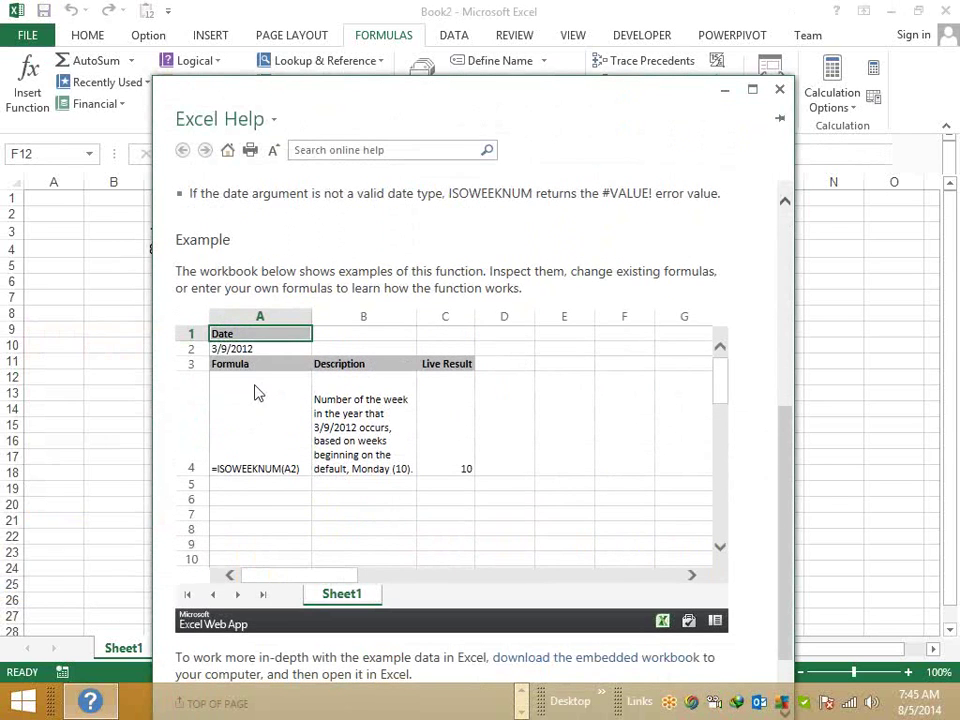
left_click(349, 447)
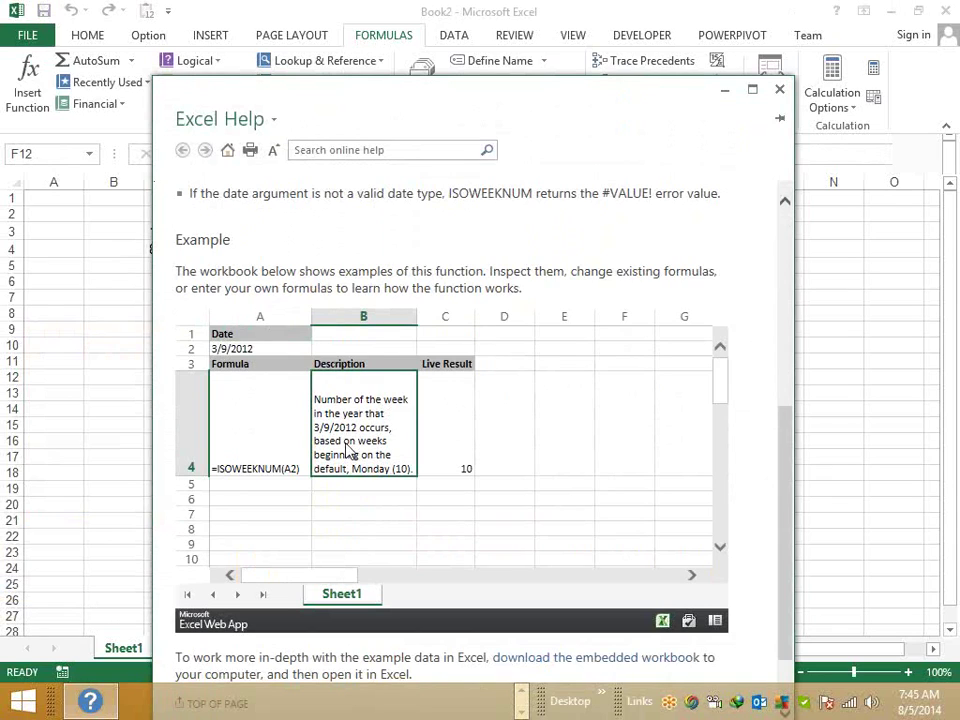
scroll(355, 445, "down", 1)
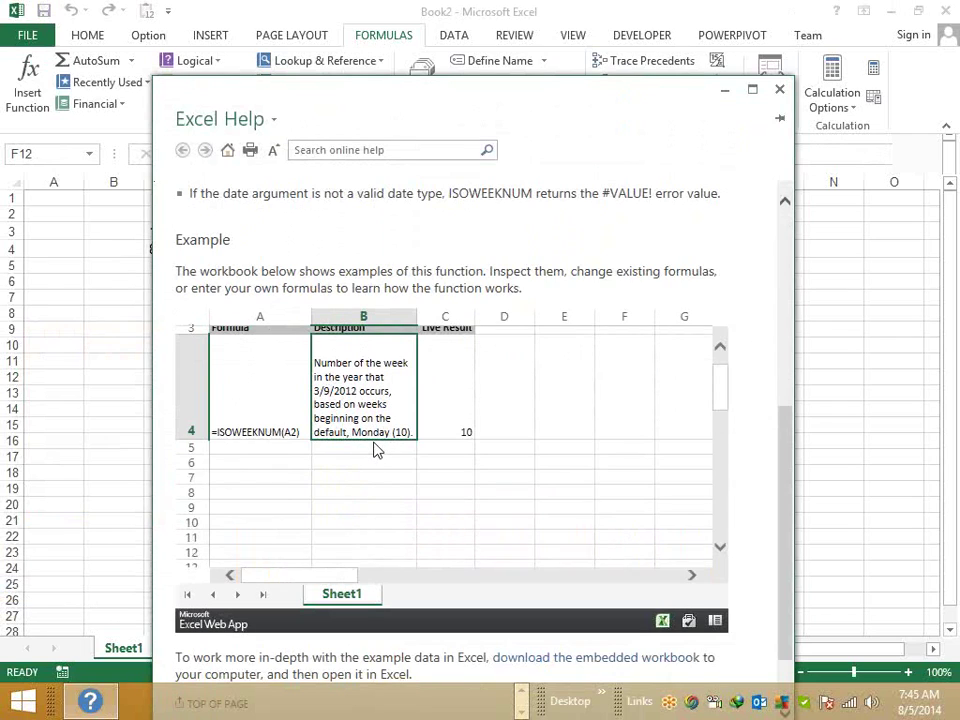
scroll(378, 450, "up", 1)
scroll(376, 450, "up", 2)
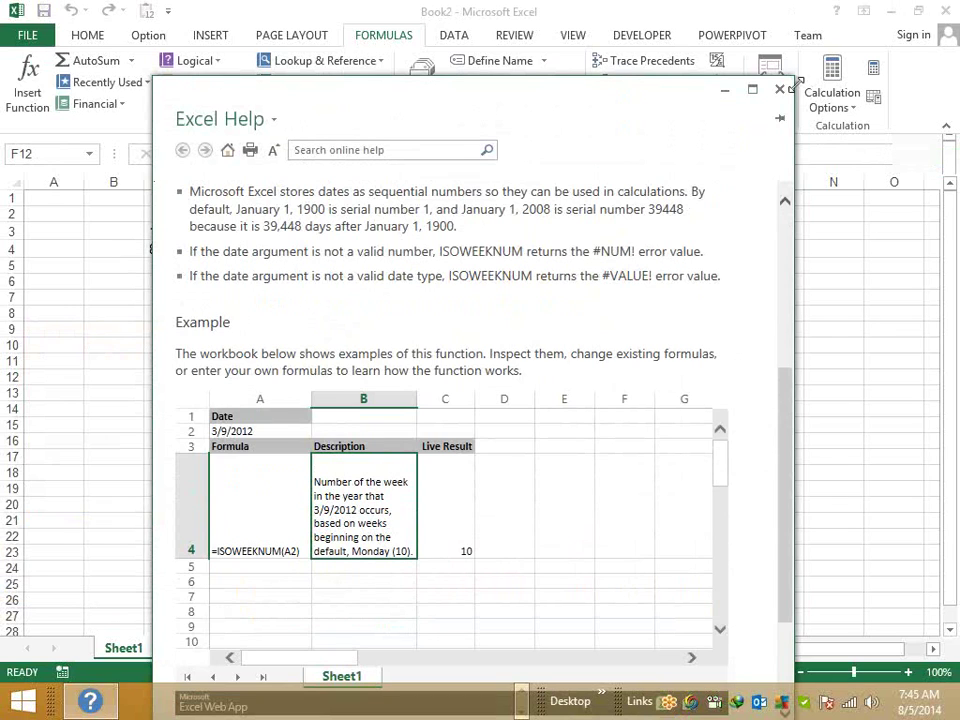
left_click(68, 263)
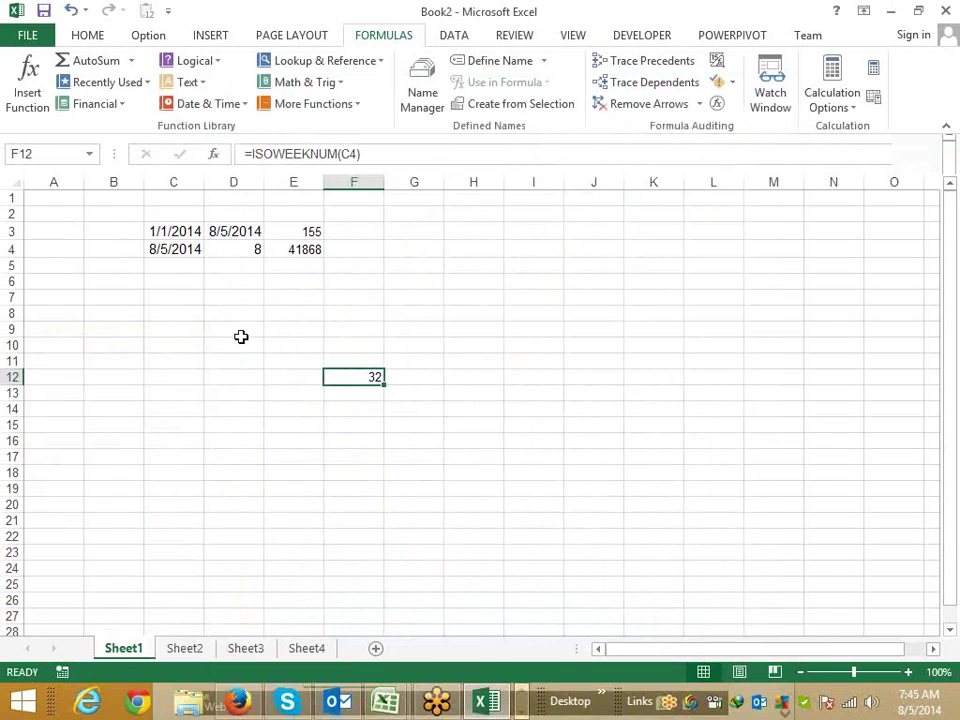
left_click(190, 283)
left_click(207, 106)
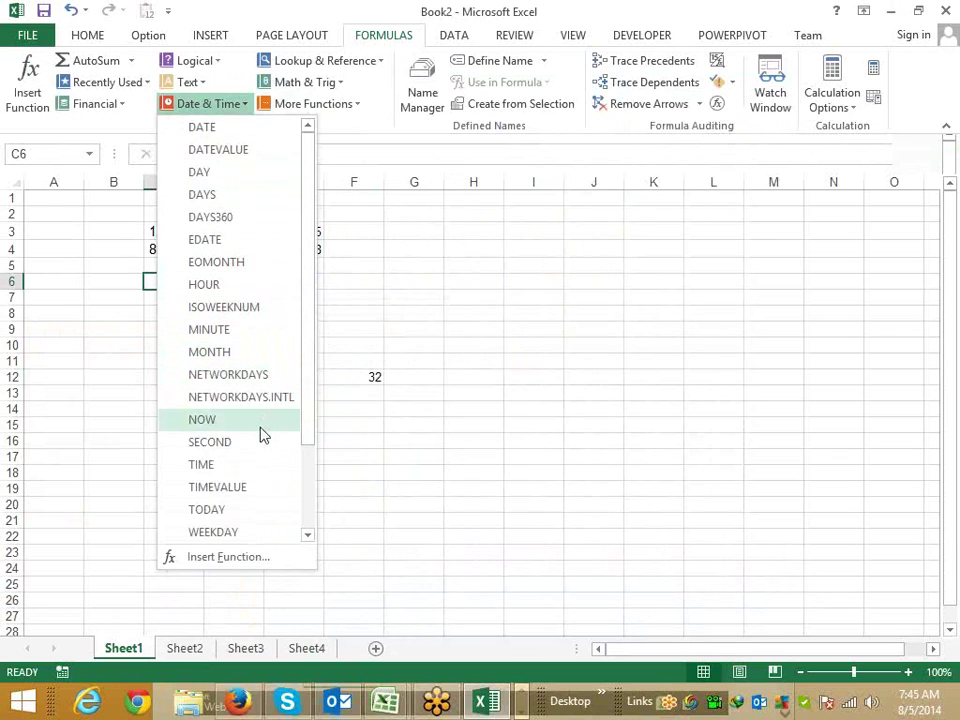
scroll(262, 432, "down", 2)
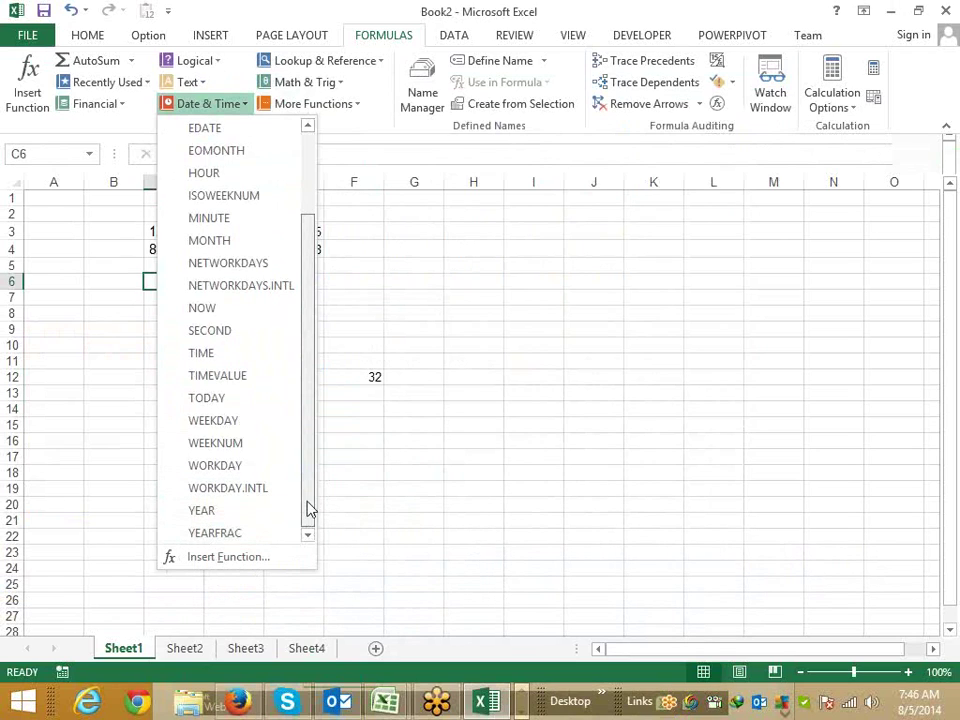
left_click_drag(310, 520, 315, 409)
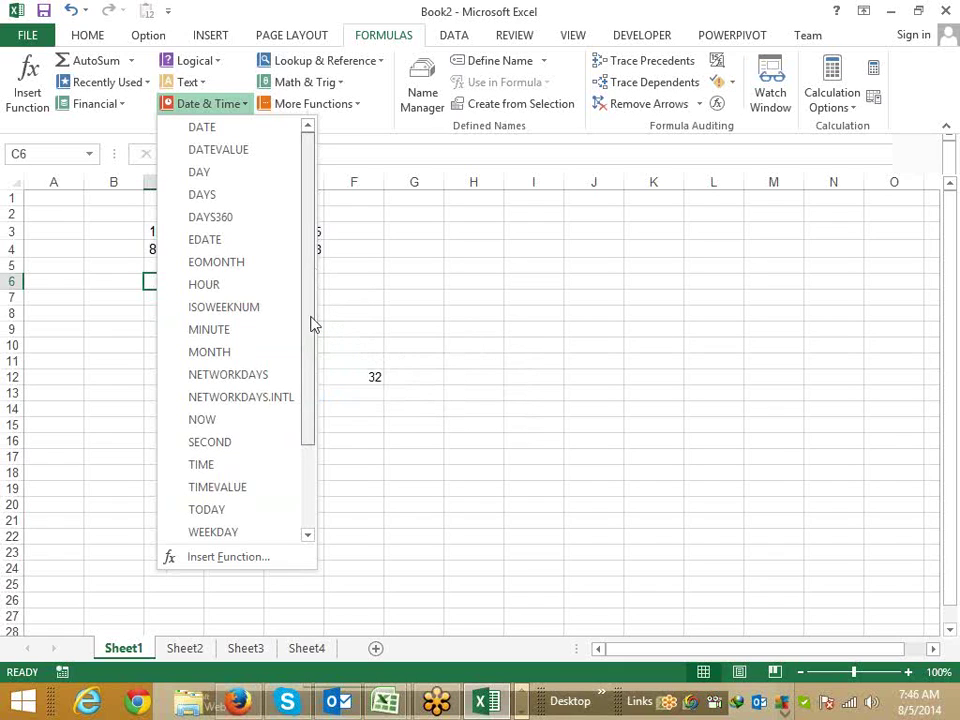
left_click_drag(311, 326, 311, 401)
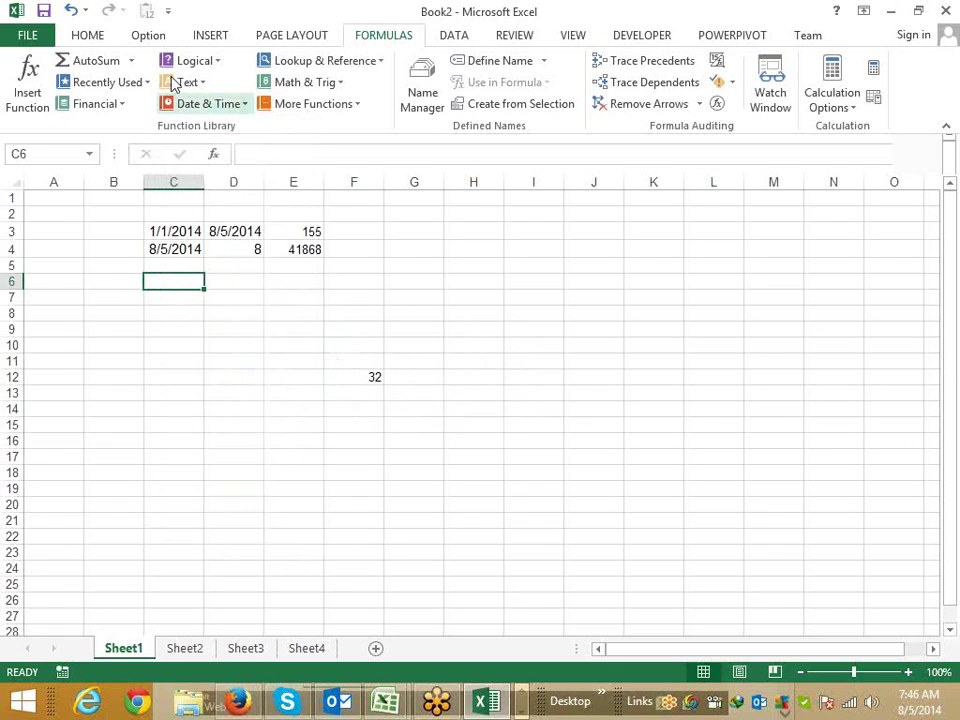
left_click(188, 82)
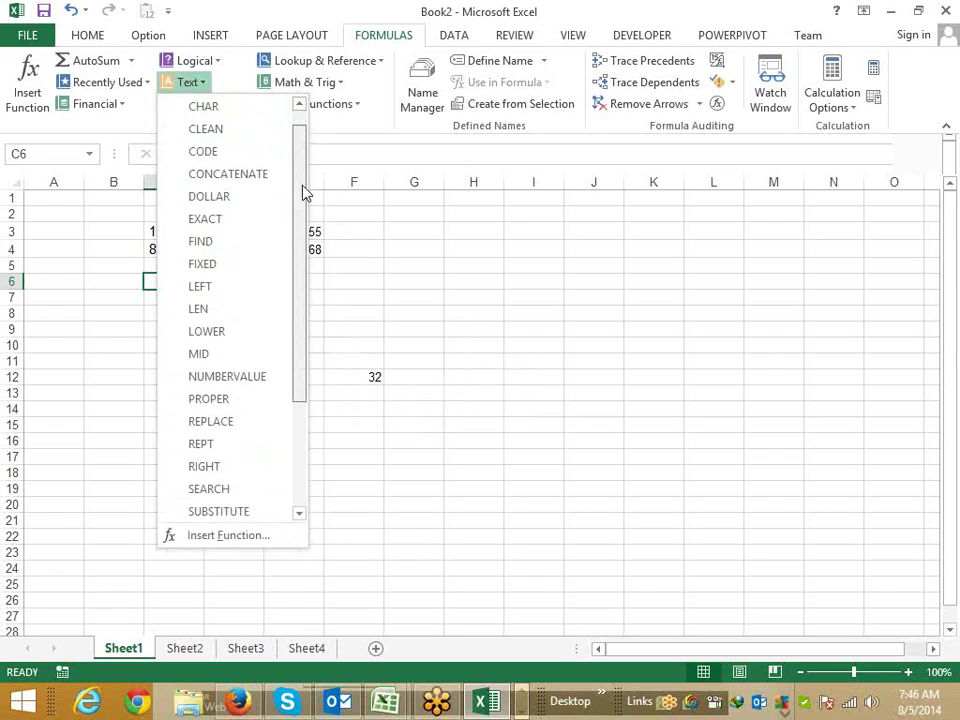
scroll(302, 193, "down", 3)
scroll(305, 275, "down", 2)
scroll(305, 280, "down", 2)
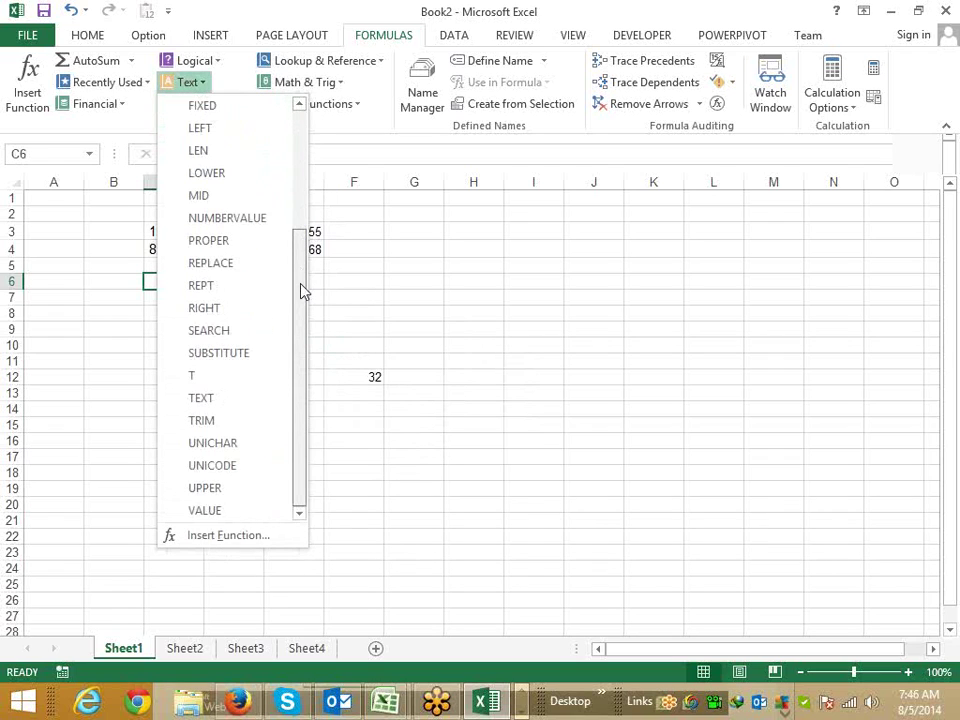
left_click(448, 300)
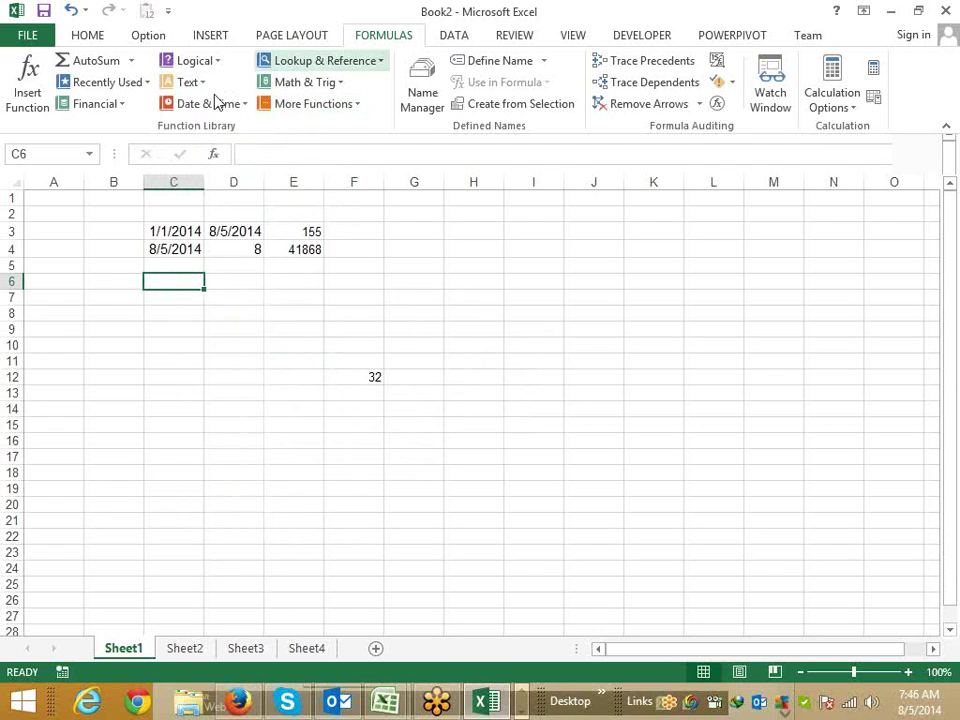
left_click(492, 325)
- Switch to Book1, dismiss the YouTube notification, and add new blank worksheet Sheet5
mouse_move(955, 5)
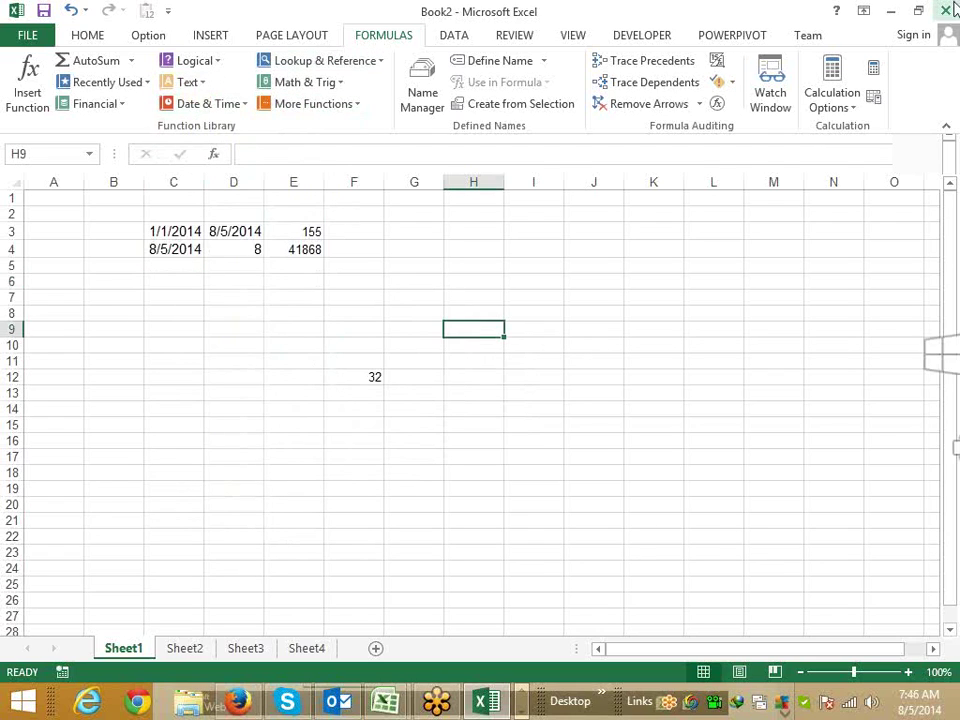
left_click(430, 266)
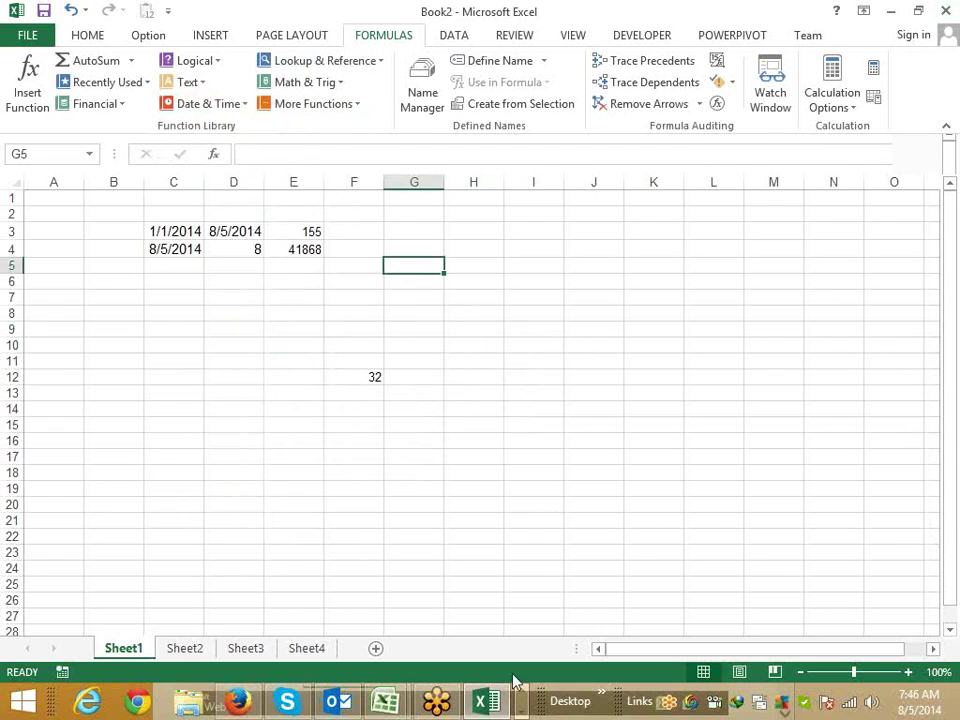
mouse_move(392, 697)
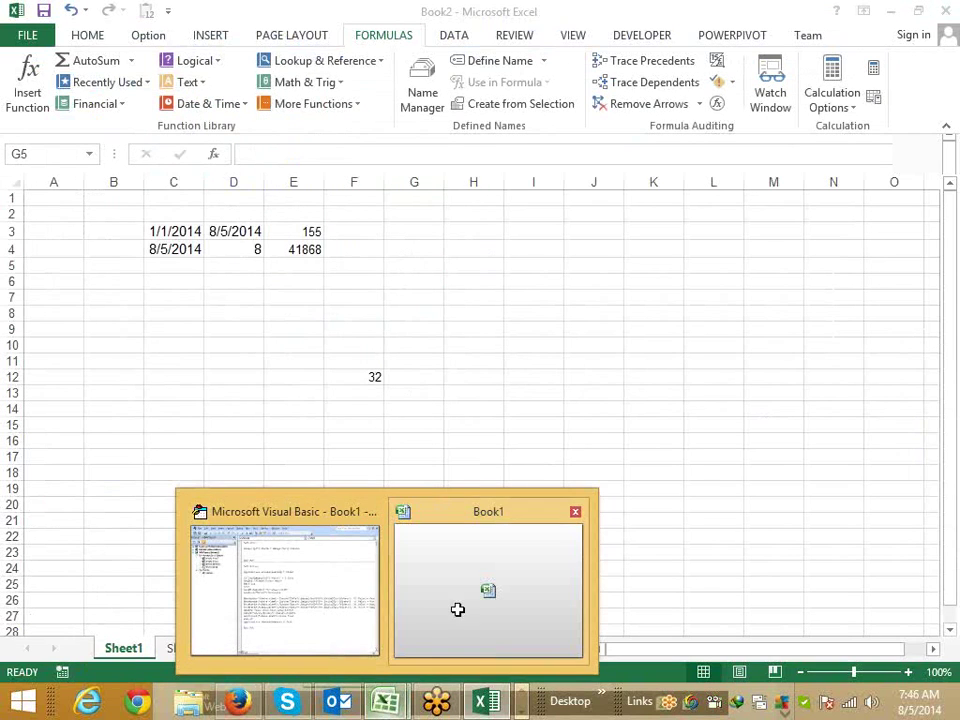
left_click(456, 610)
left_click(394, 485)
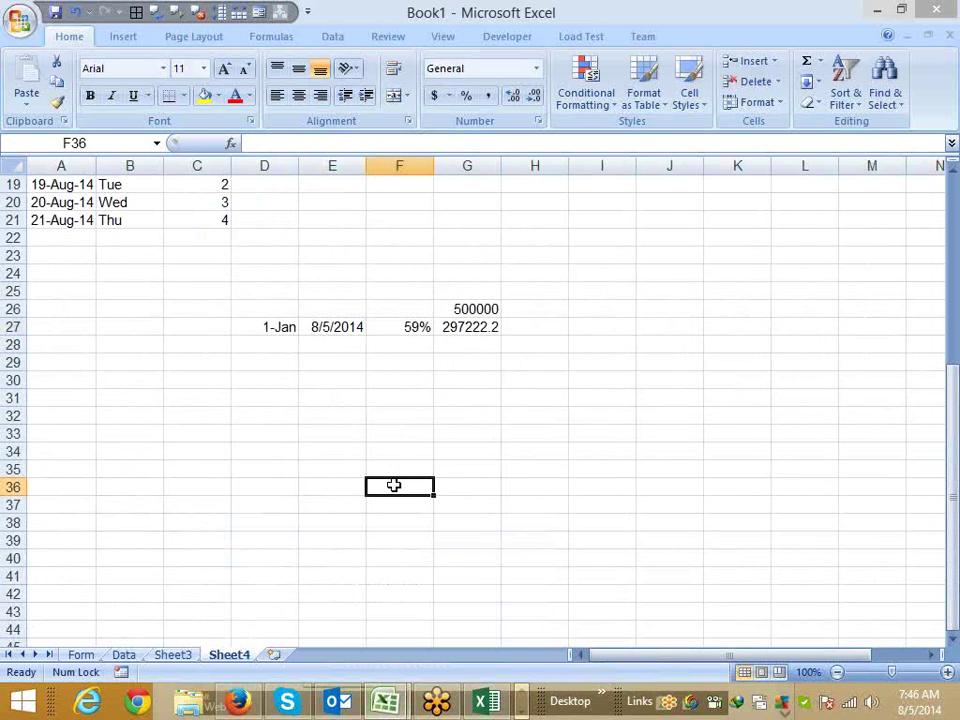
scroll(394, 485, "up", 4)
scroll(388, 437, "up", 2)
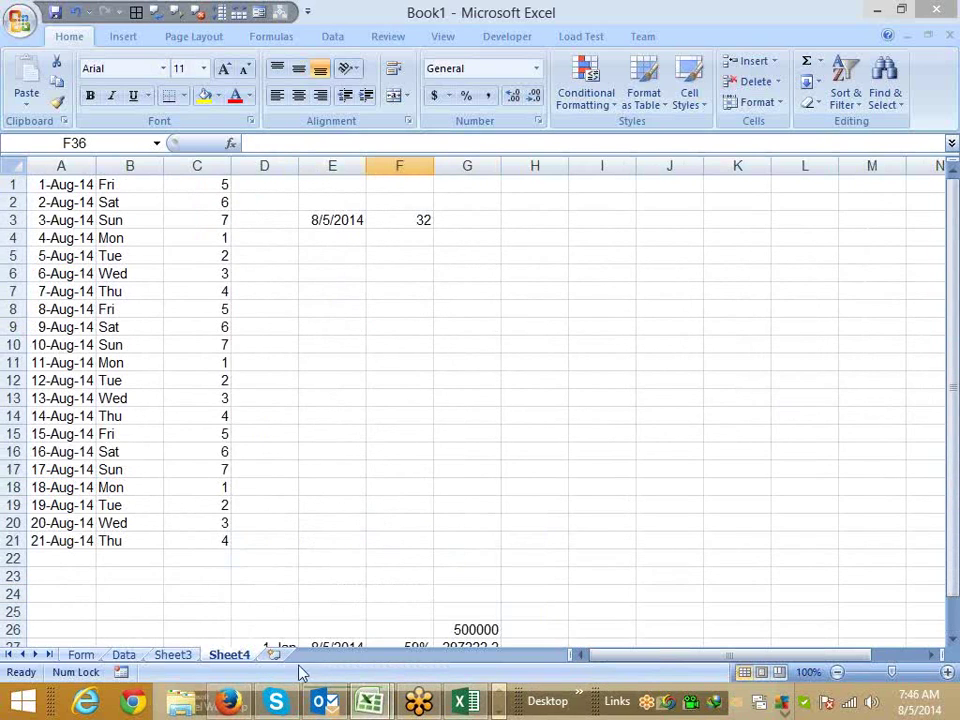
scroll(305, 614, "down", 5)
scroll(304, 614, "down", 1)
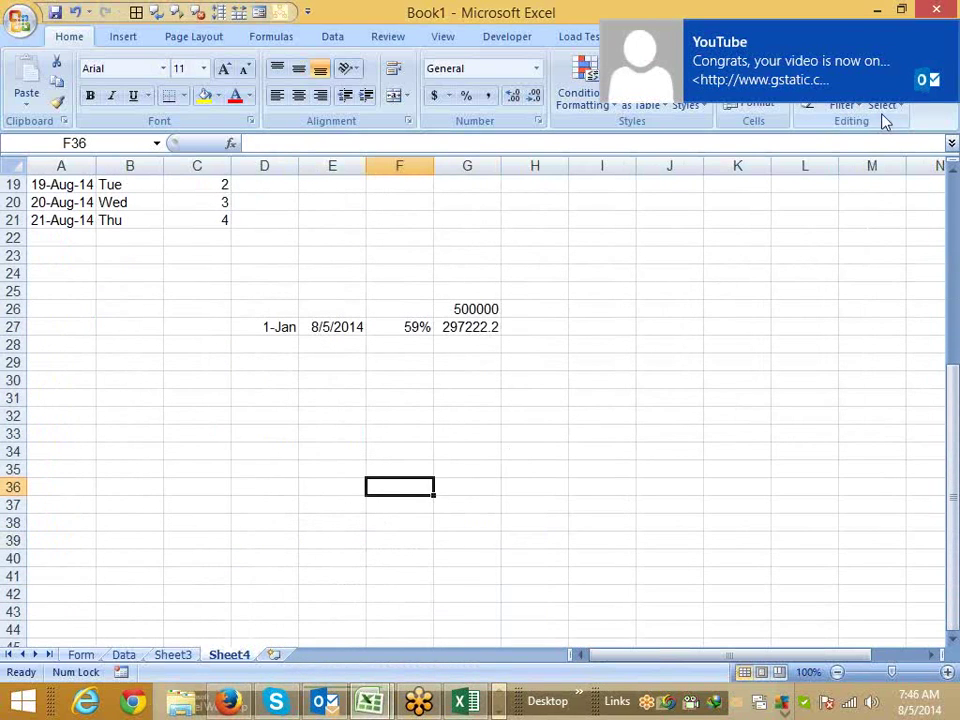
left_click(946, 35)
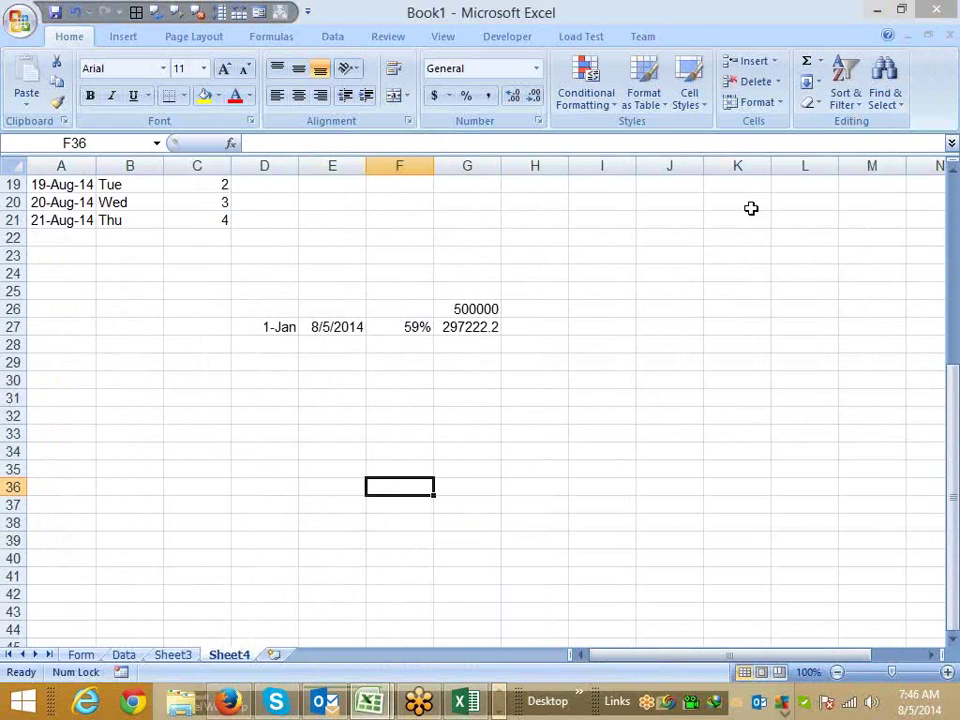
left_click(274, 654)
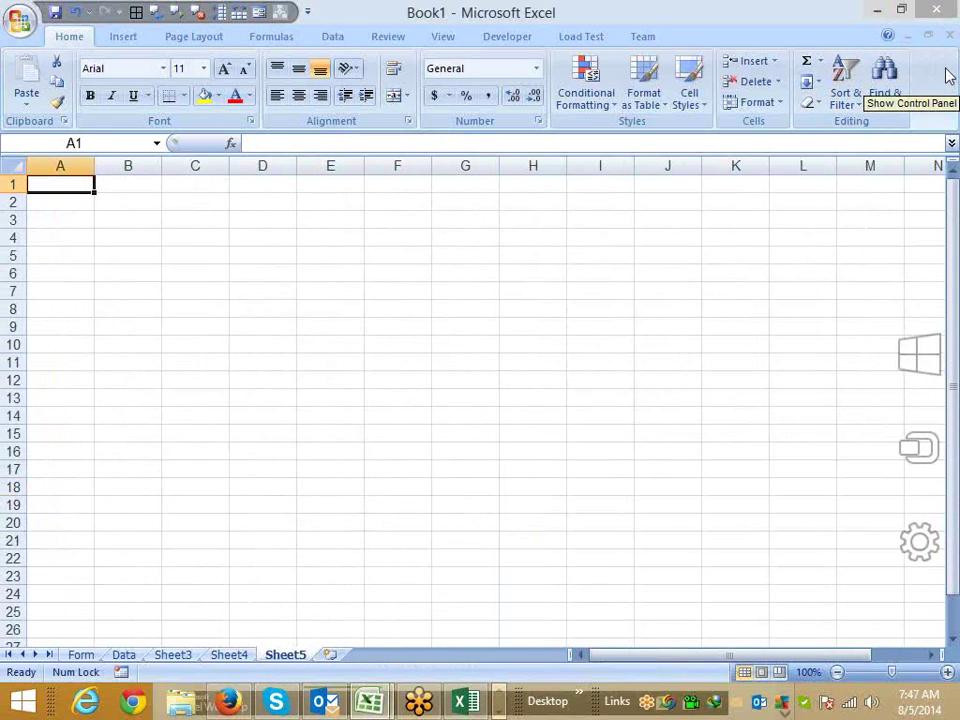